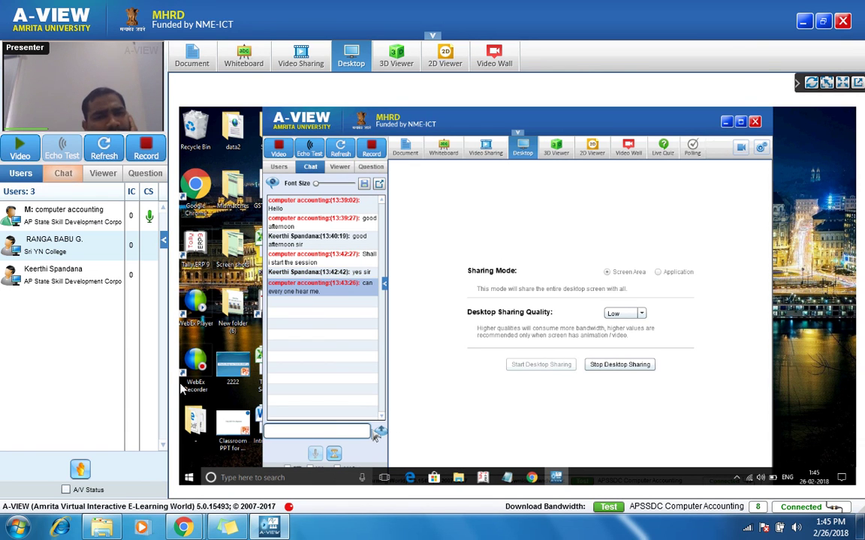
Step: Post a 'no sir' reply in the session chat
{"action": "left_click", "coordinate": [66, 172]}
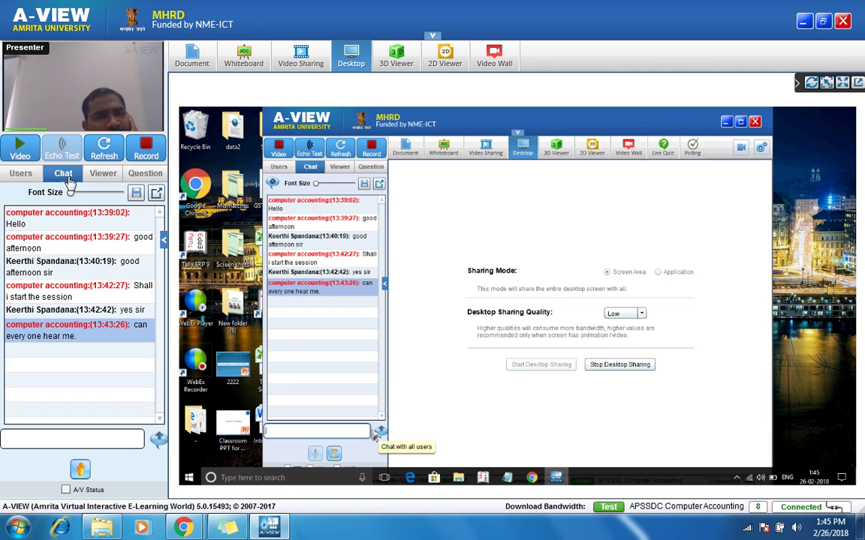
{"action": "left_click", "coordinate": [143, 438]}
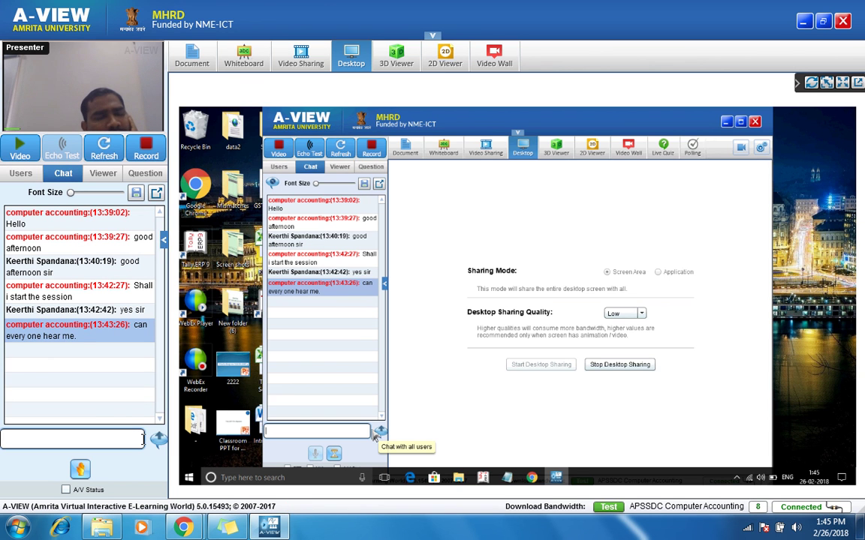
{"action": "type", "text": "no"}
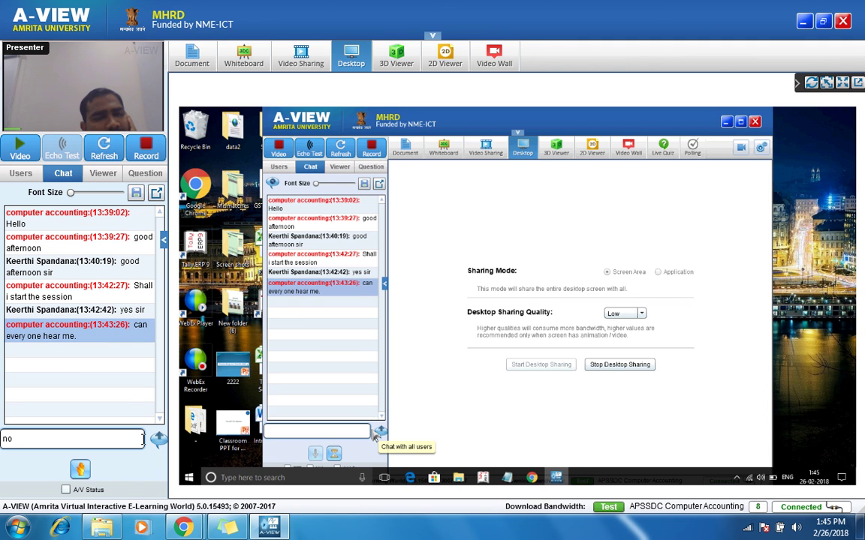
{"action": "type", "text": " sir"}
{"action": "key", "text": "Return"}
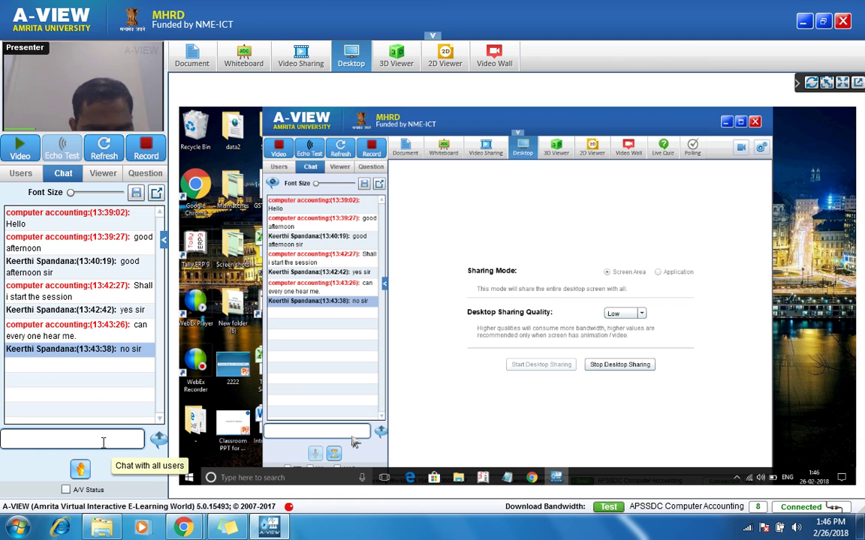
Step: Check the participants list, then post a second 'no sir' reply in chat
{"action": "left_click", "coordinate": [6, 174]}
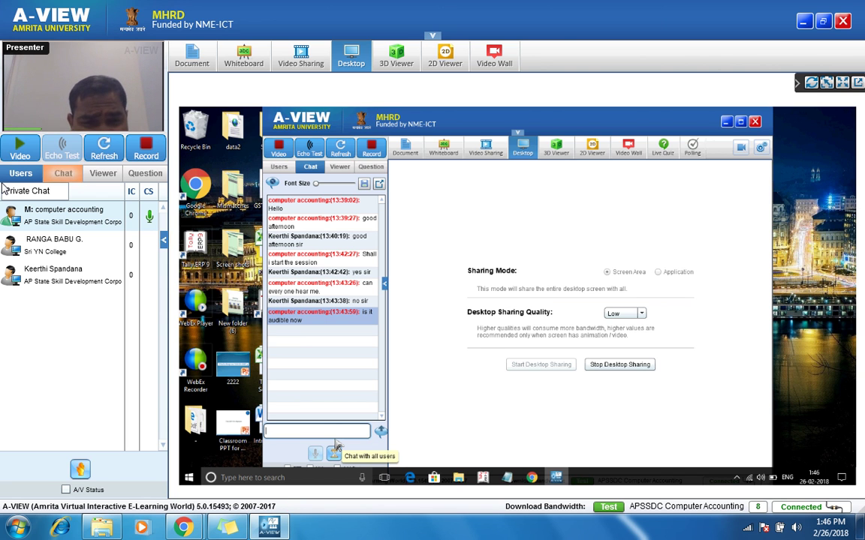
{"action": "left_click", "coordinate": [63, 173]}
{"action": "left_click", "coordinate": [73, 443]}
{"action": "type", "text": "no sir"}
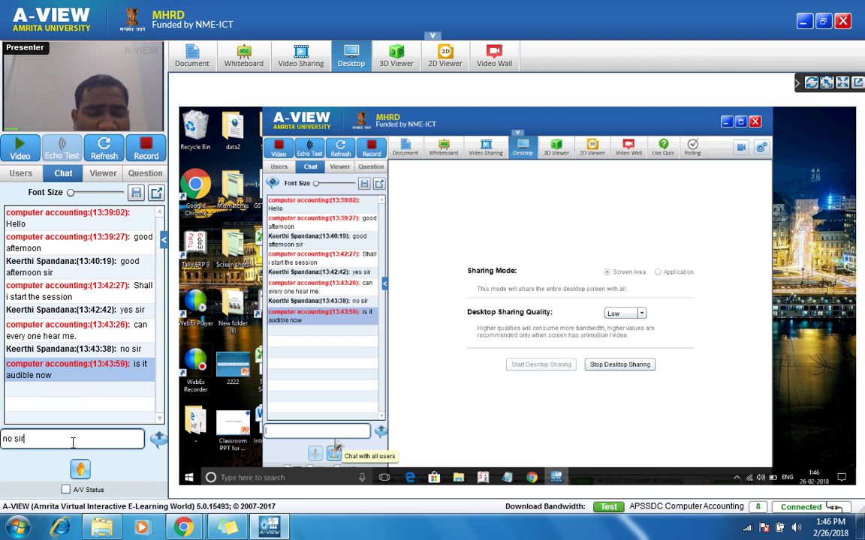
{"action": "key", "text": "Return"}
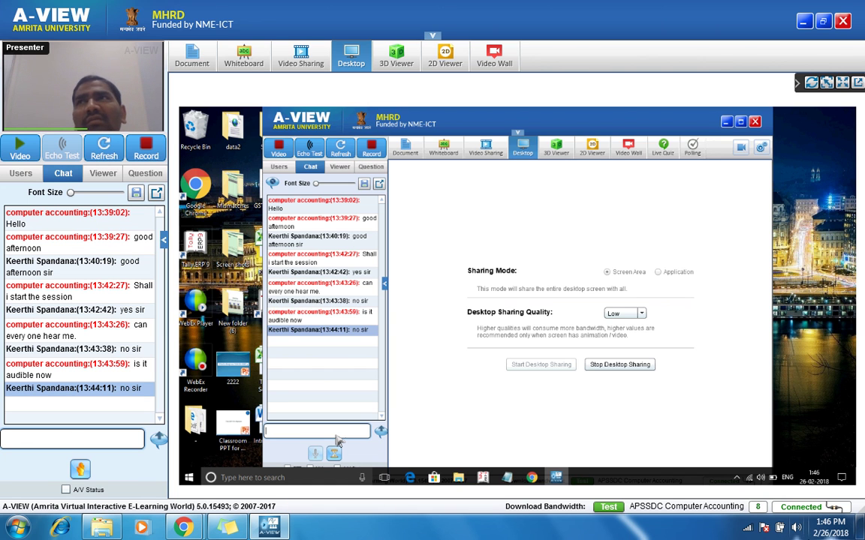
Step: Raise the headphone volume to maximum and reply 'yes sir' in chat
{"action": "left_click", "coordinate": [798, 532]}
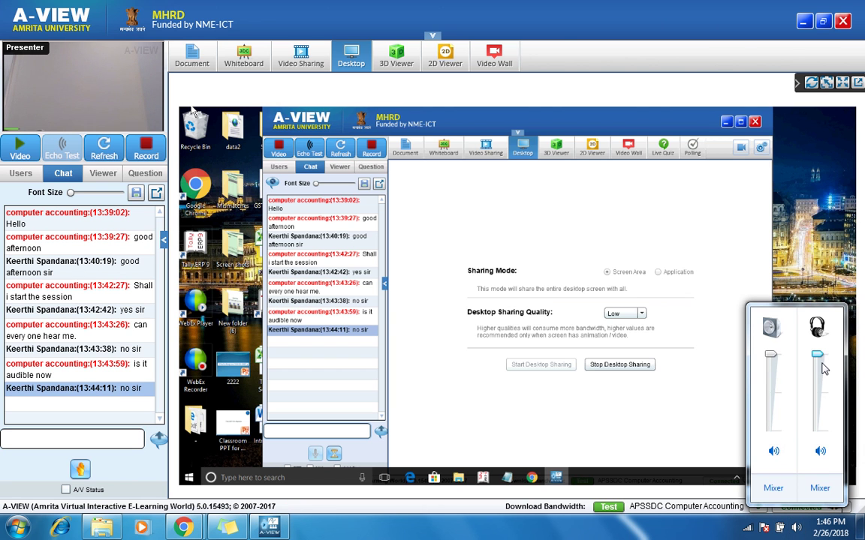
{"action": "left_click_drag", "start_coordinate": [819, 368], "coordinate": [821, 353]}
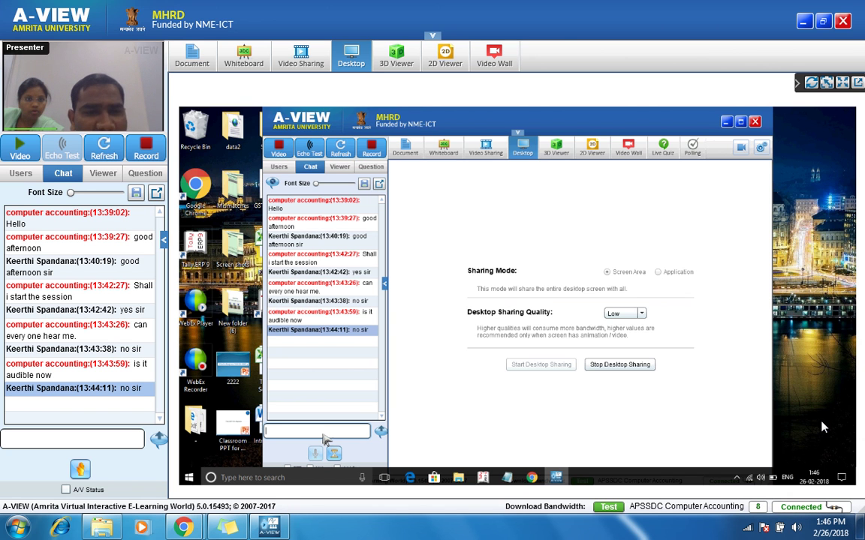
{"action": "left_click", "coordinate": [71, 441]}
{"action": "type", "text": "yes sir"}
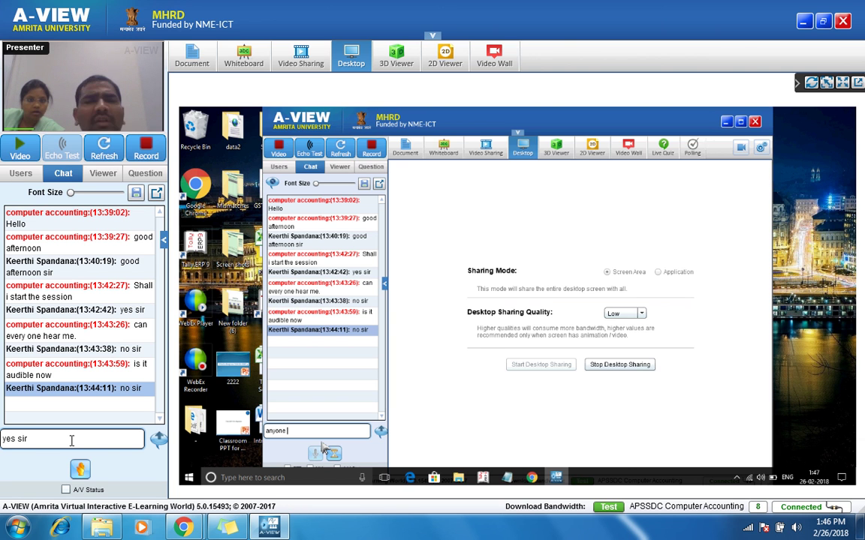
{"action": "key", "text": "Return"}
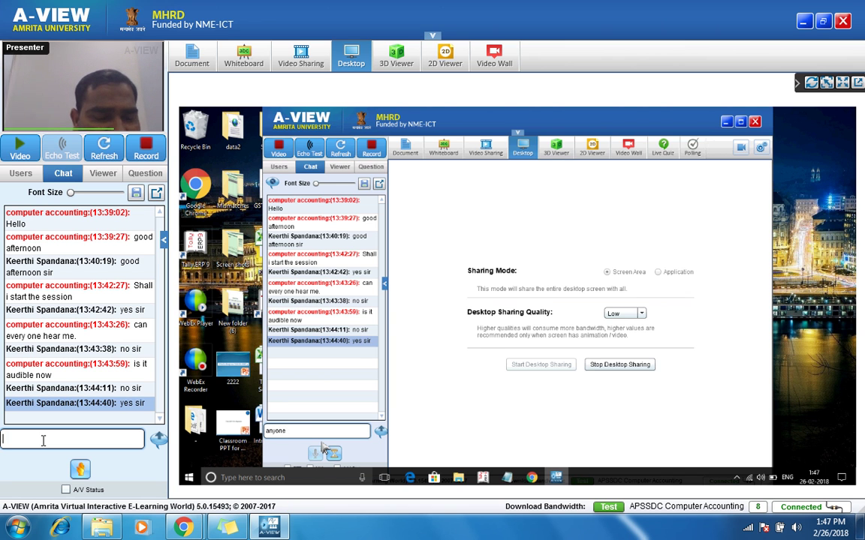
Step: Send a second 'yes sir' reply and discard the unsent 'i am able to hear' message
{"action": "type", "text": "yes s"}
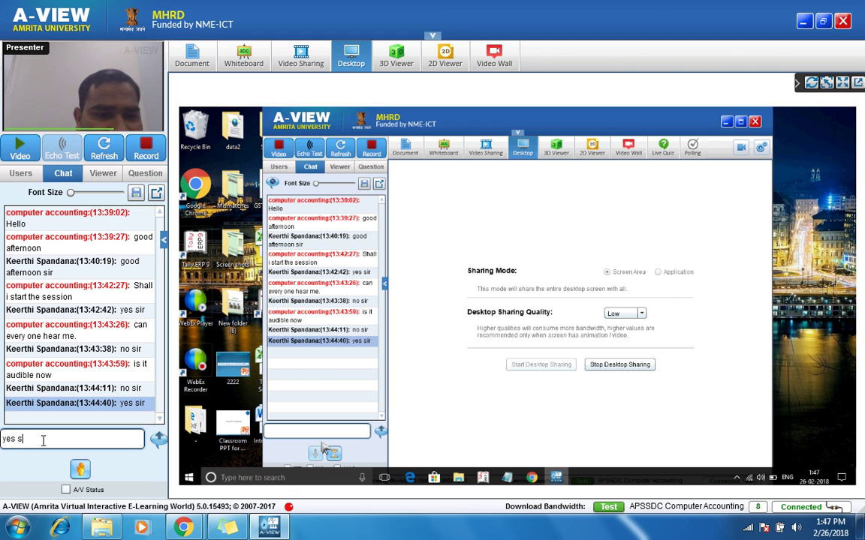
{"action": "type", "text": "ir"}
{"action": "key", "text": "Return"}
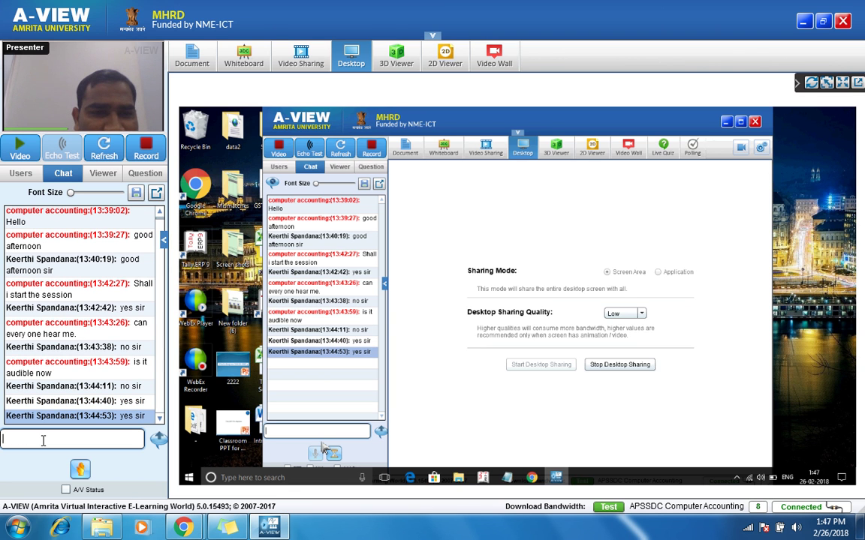
{"action": "type", "text": "i am able to he"}
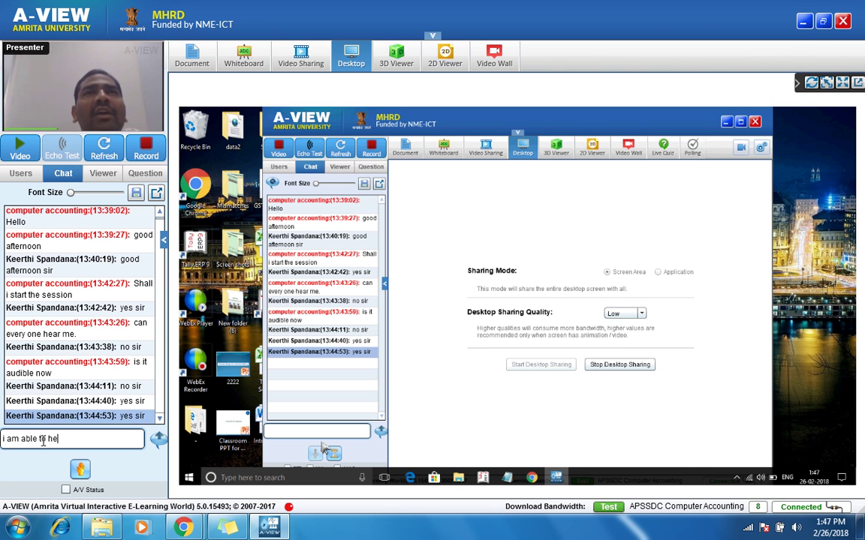
{"action": "type", "text": "ar"}
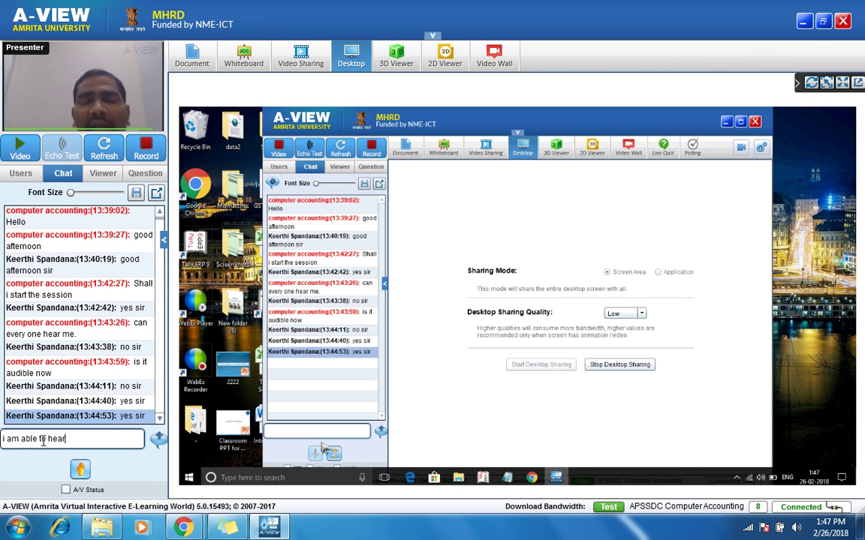
{"action": "key", "text": "BackSpace"}
{"action": "key", "text": "BackSpace"}
{"action": "key", "text": "BackSpace"}
{"action": "key", "text": "BackSpace"}
{"action": "key", "text": "BackSpace"}
{"action": "key", "text": "BackSpace"}
{"action": "key", "text": "BackSpace"}
{"action": "key", "text": "BackSpace"}
{"action": "key", "text": "BackSpace"}
{"action": "key", "text": "BackSpace"}
{"action": "key", "text": "BackSpace"}
{"action": "key", "text": "BackSpace"}
{"action": "key", "text": "BackSpace"}
{"action": "key", "text": "BackSpace"}
{"action": "key", "text": "BackSpace"}
{"action": "key", "text": "BackSpace"}
{"action": "key", "text": "BackSpace"}
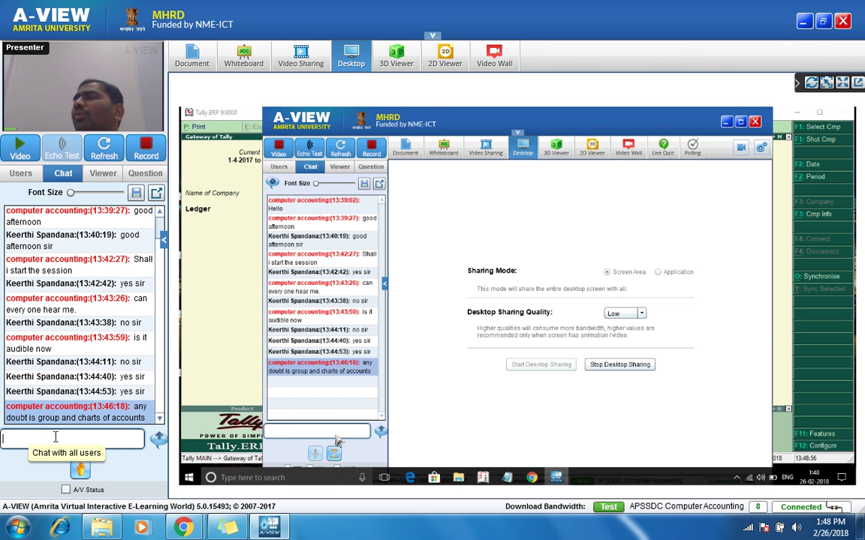
Step: Reply 'no sir' to the question about doubts in groups and charts of accounts
{"action": "type", "text": "no sir"}
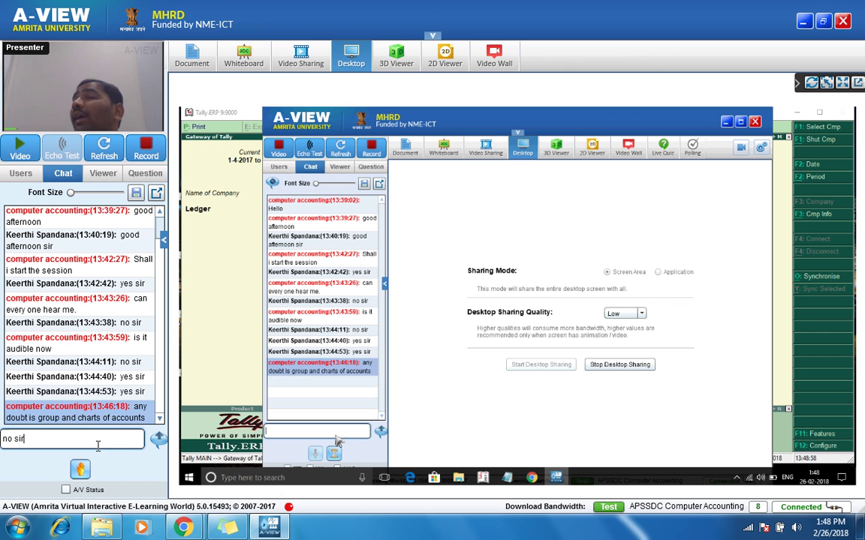
{"action": "key", "text": "Return"}
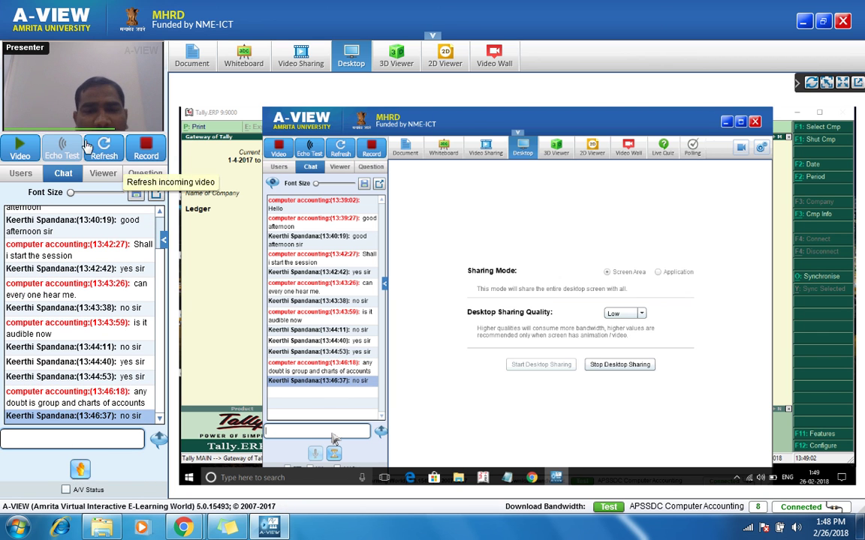
Step: Show the session participants list while Tally's Ledgers menu is being shared
{"action": "left_click", "coordinate": [10, 180]}
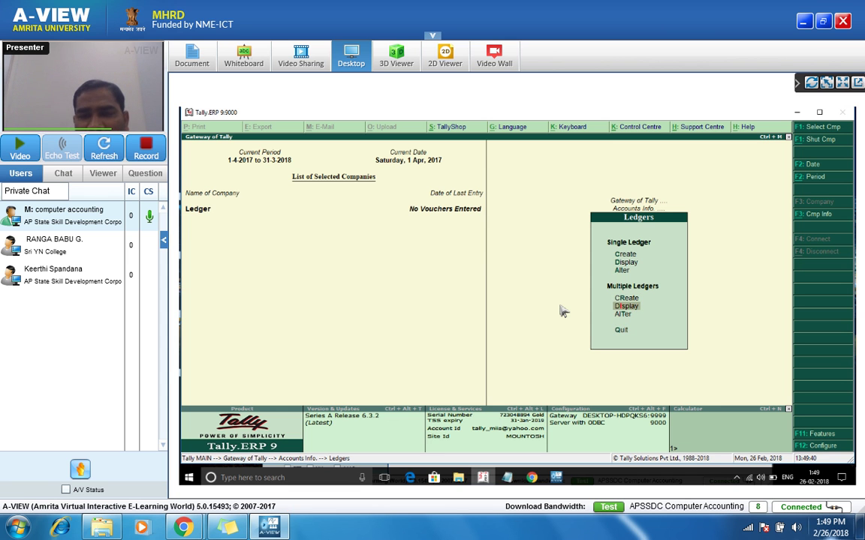
Step: Lower the volume slightly and glance at the chat before returning to the participants list
{"action": "left_click", "coordinate": [797, 528]}
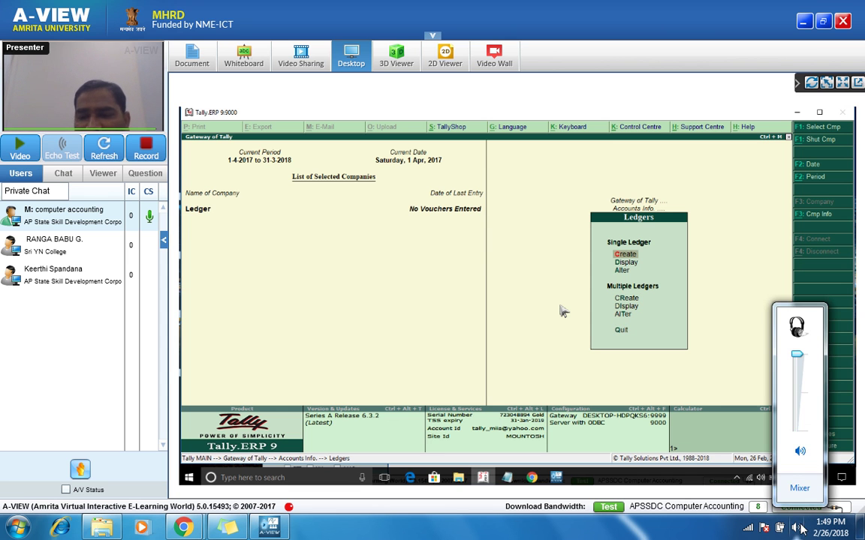
{"action": "left_click_drag", "start_coordinate": [798, 362], "coordinate": [802, 420]}
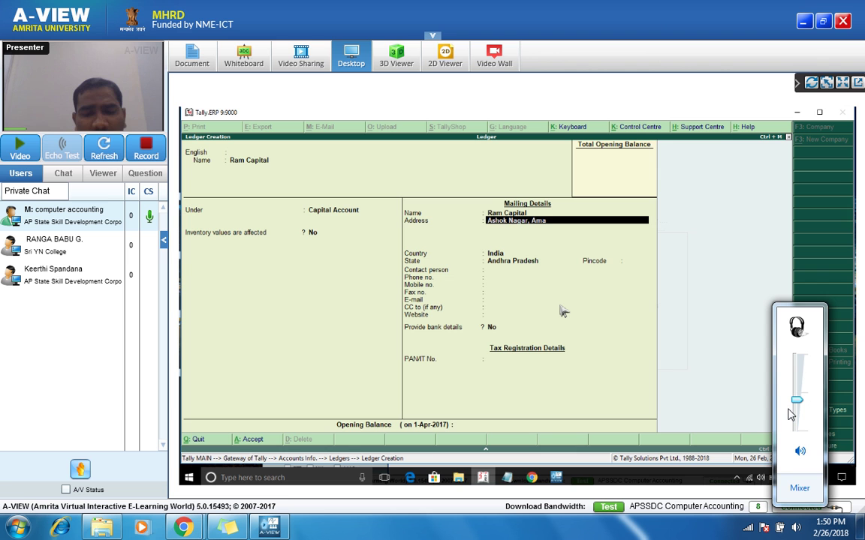
{"action": "left_click", "coordinate": [54, 172]}
{"action": "left_click", "coordinate": [17, 175]}
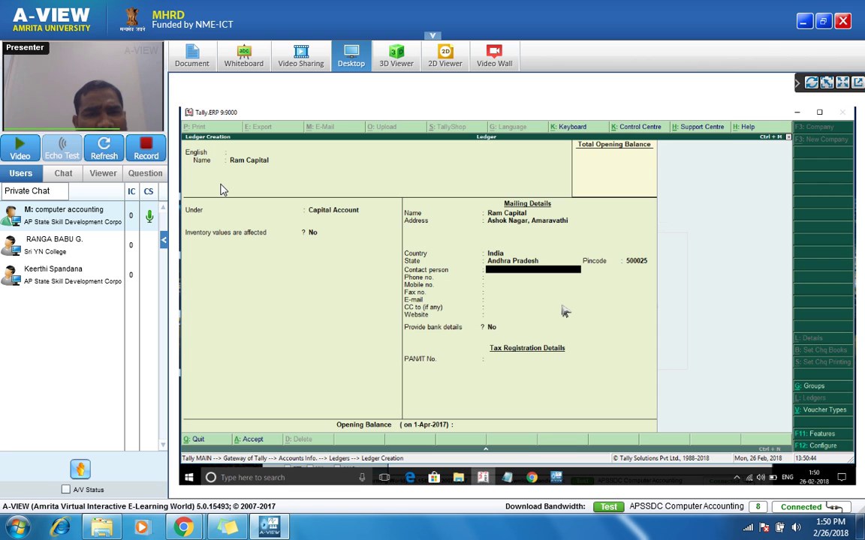
Step: Enter the capital ledger's contact person and phone number, leaving mobile, fax and e-mail empty
{"action": "type", "text": "Ram"}
{"action": "key", "text": "Return"}
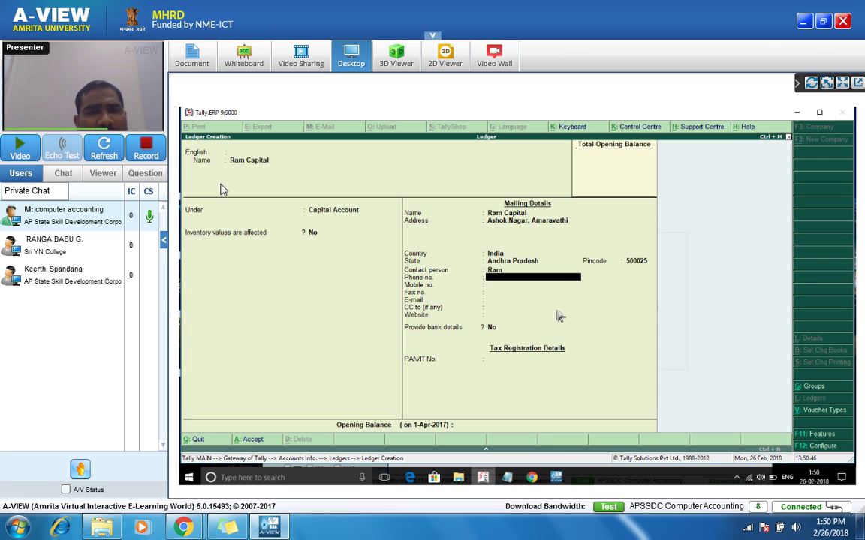
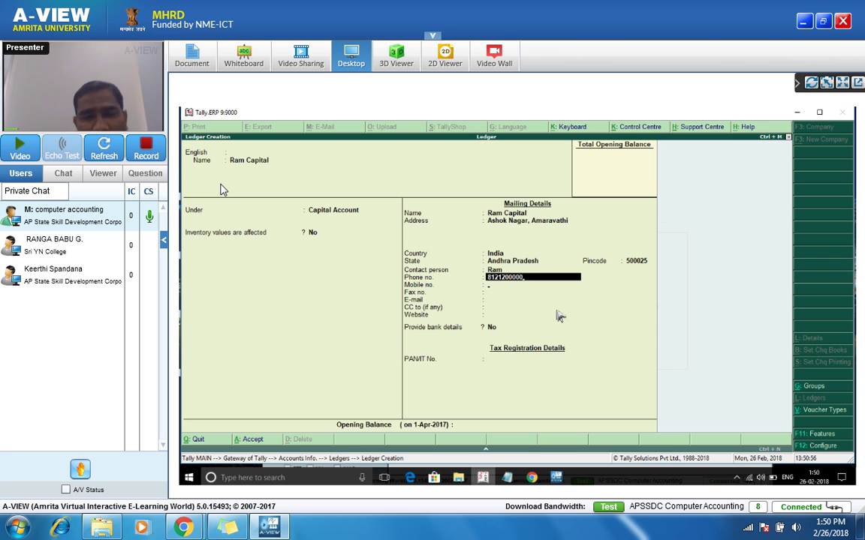
{"action": "key", "text": "Return"}
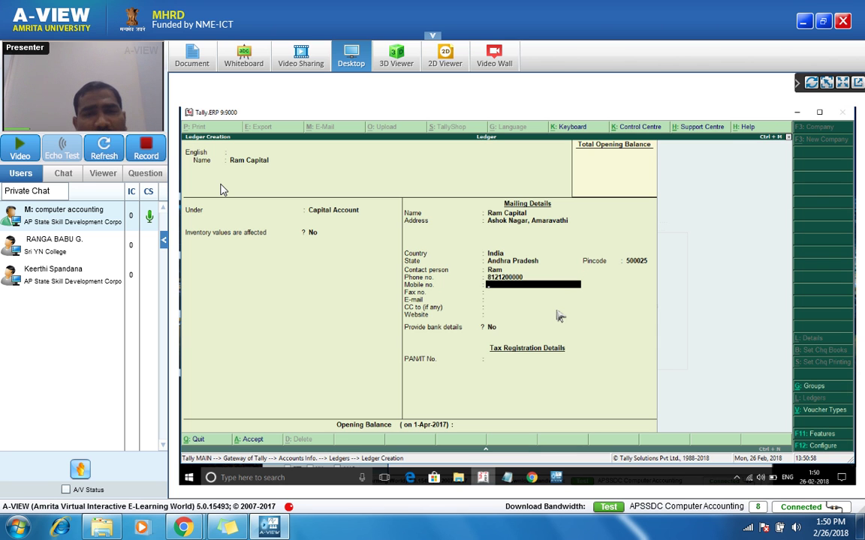
{"action": "key", "text": "Return"}
{"action": "key", "text": "Return"}
{"action": "key", "text": "Return"}
{"action": "key", "text": "Return"}
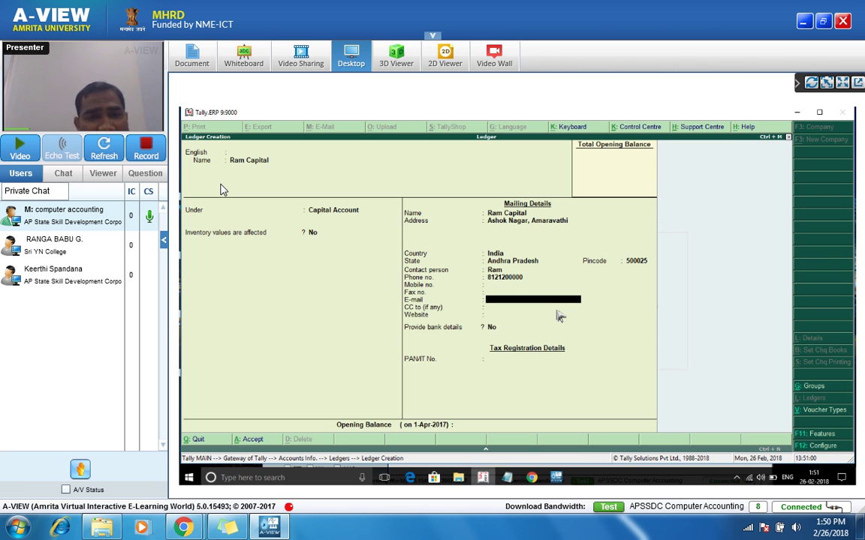
{"action": "key", "text": "Return"}
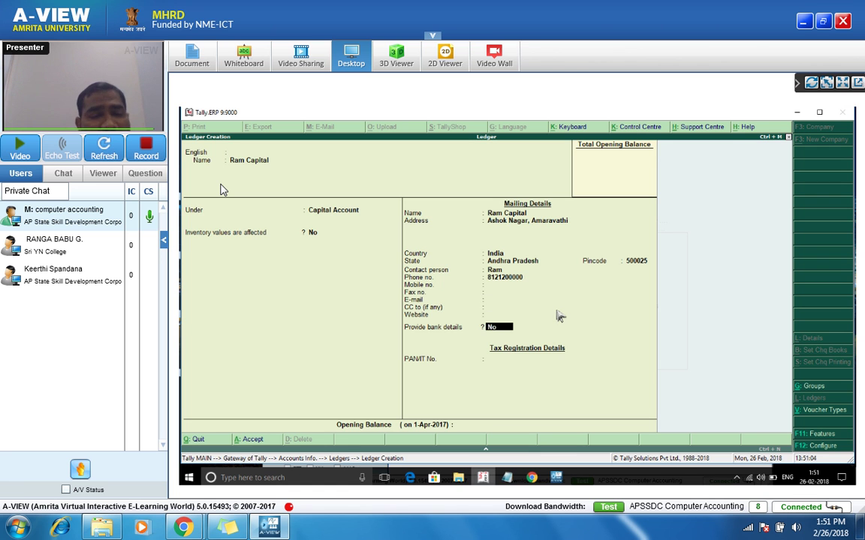
Step: Try Provide bank details as Yes, close the empty bank details screen, then set it to No
{"action": "type", "text": "y"}
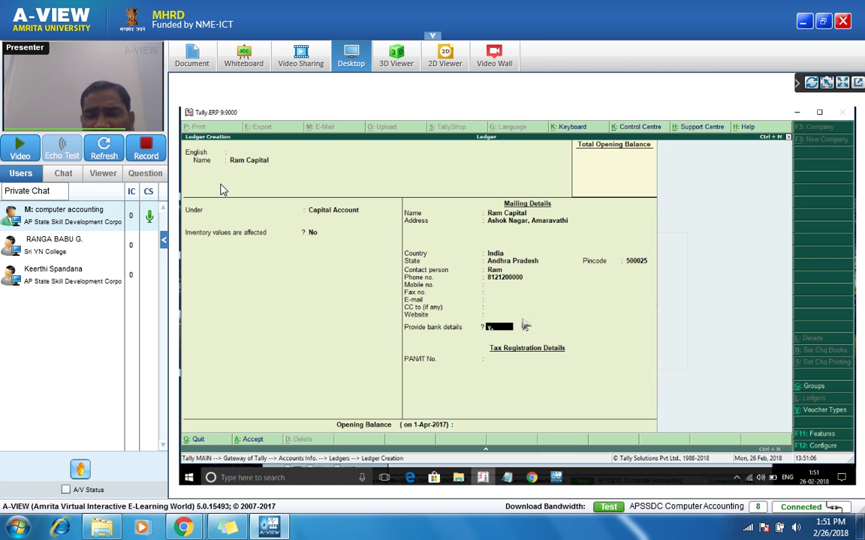
{"action": "key", "text": "Return"}
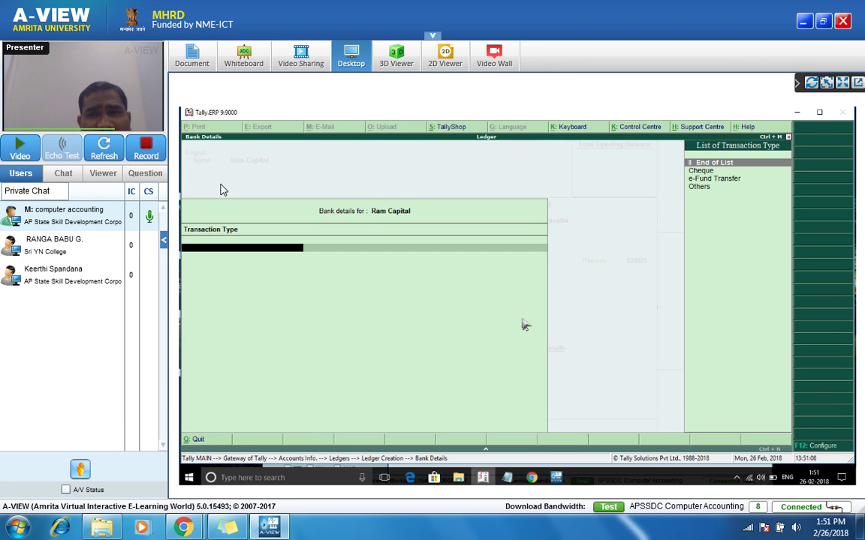
{"action": "key", "text": "Return"}
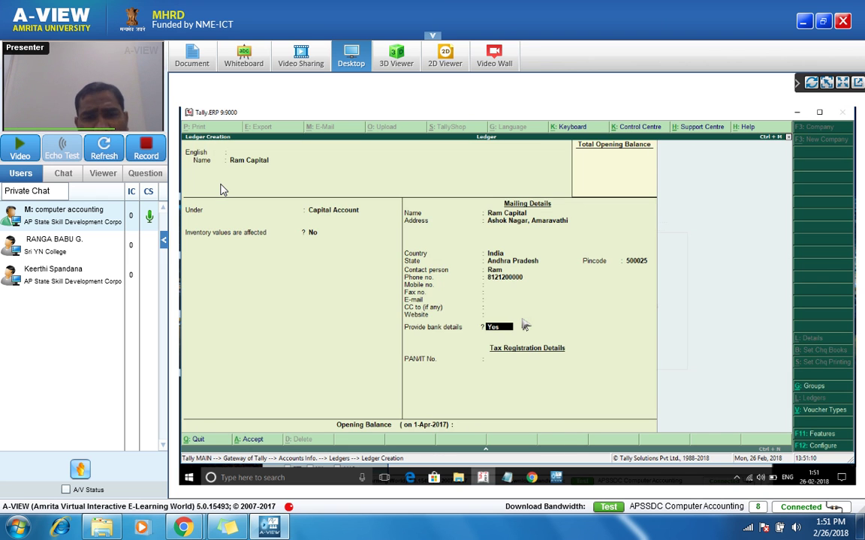
{"action": "key", "text": "Return"}
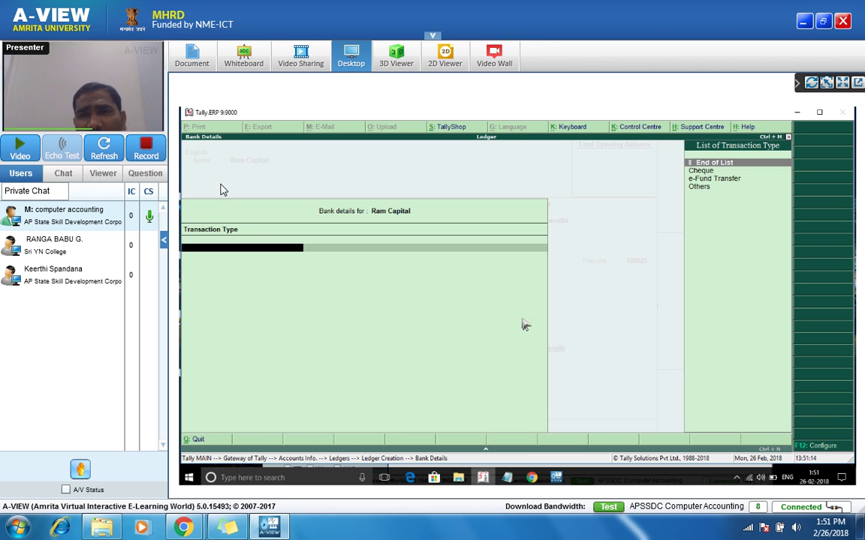
{"action": "key", "text": "Escape"}
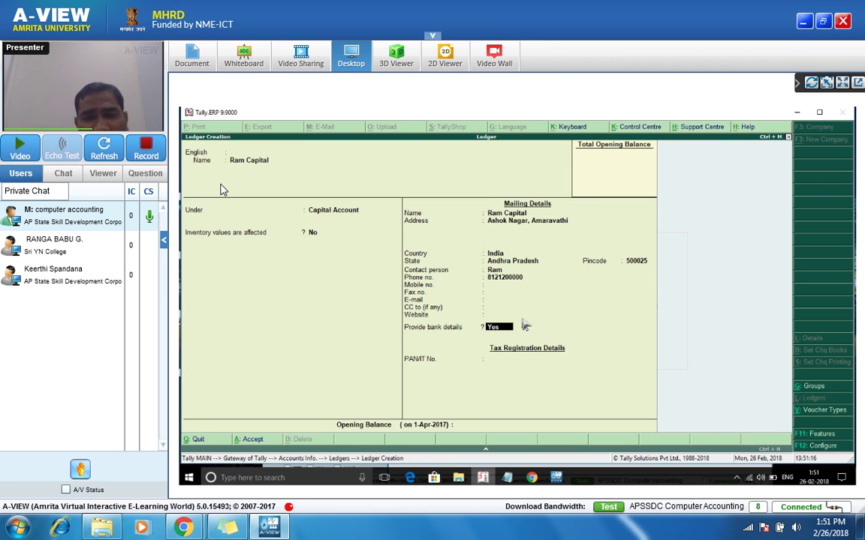
{"action": "key", "text": "n"}
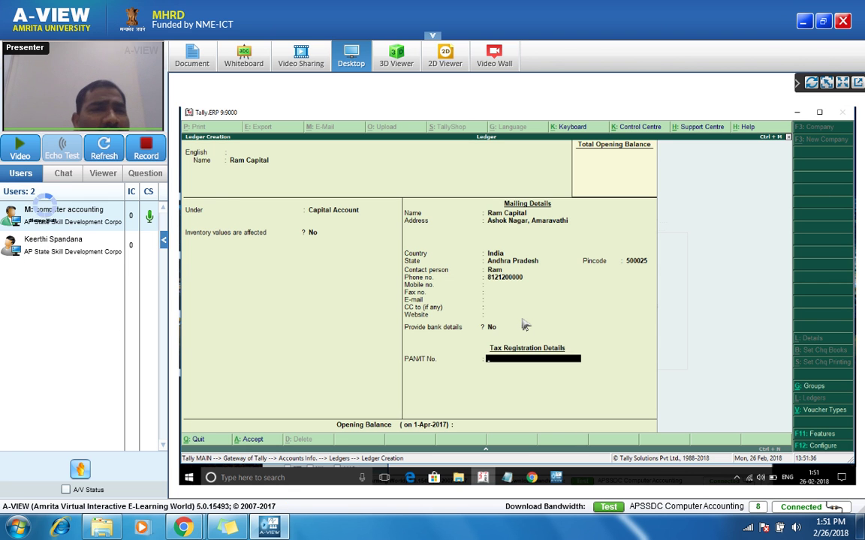
{"action": "left_click", "coordinate": [30, 194]}
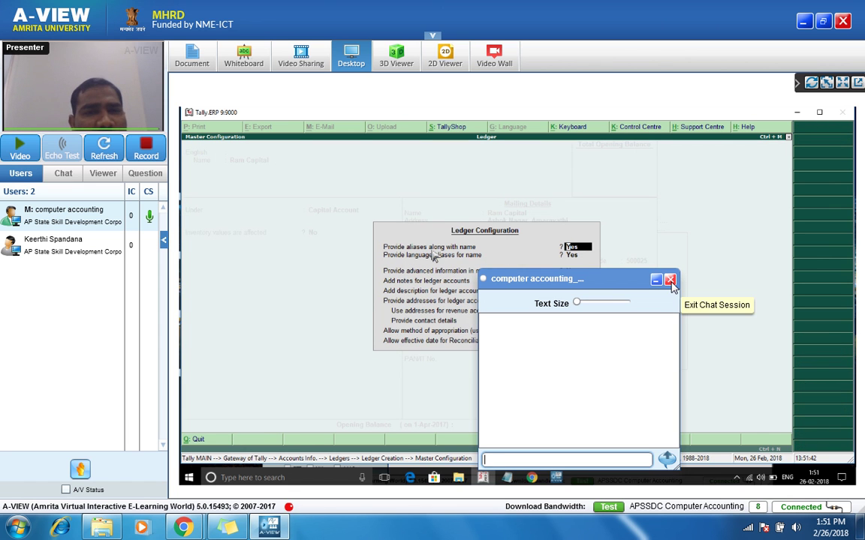
{"action": "left_click", "coordinate": [669, 281]}
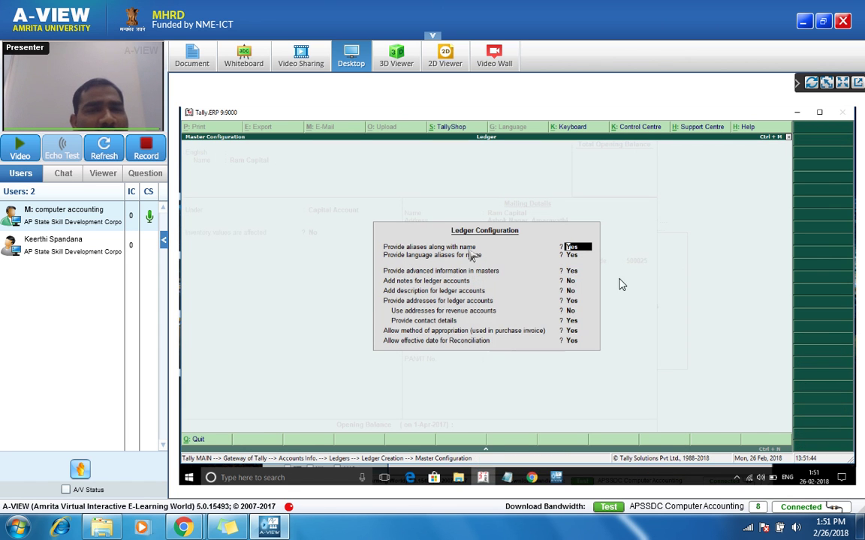
{"action": "left_click", "coordinate": [56, 180]}
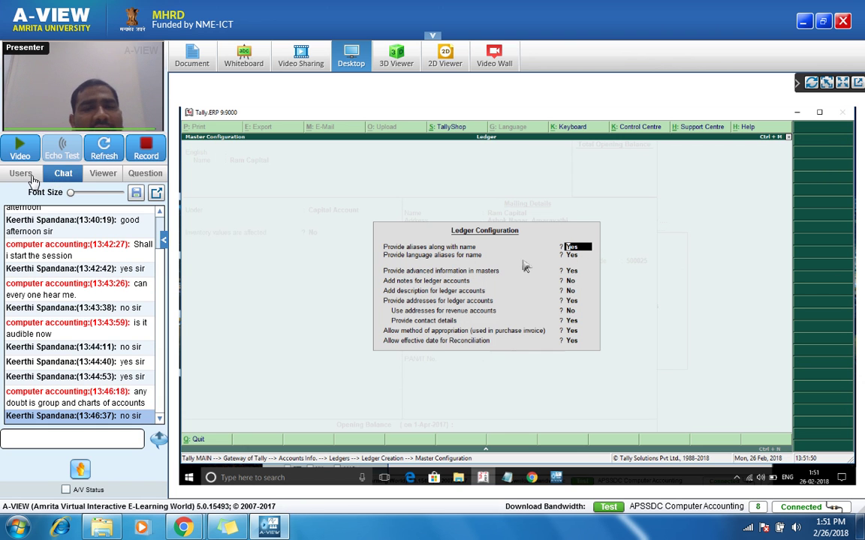
{"action": "left_click", "coordinate": [36, 175]}
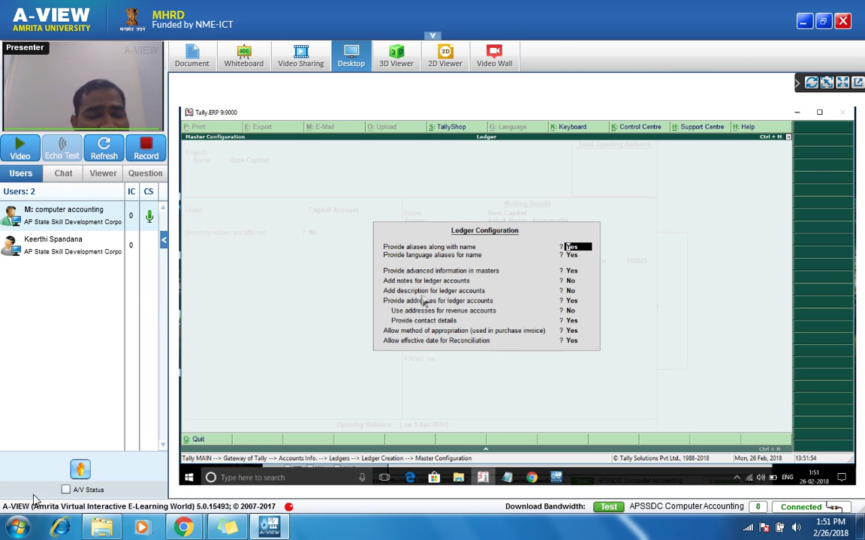
{"action": "left_click", "coordinate": [66, 490]}
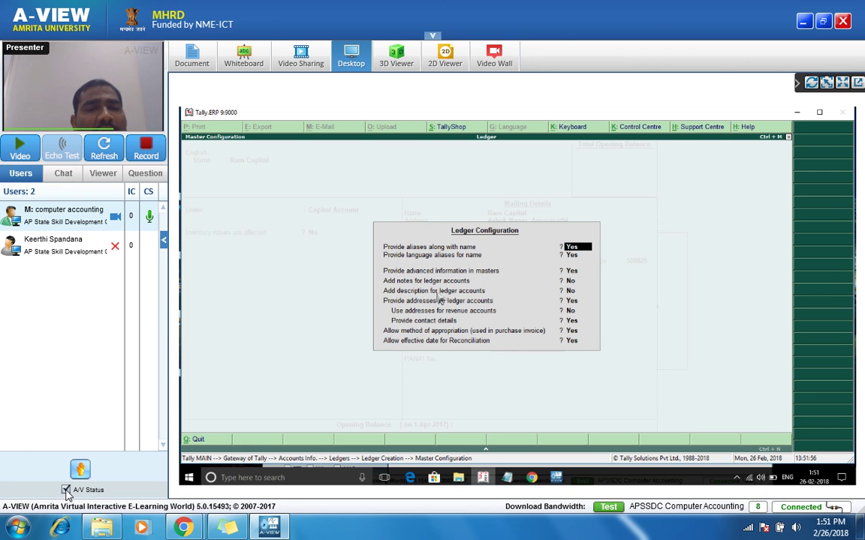
{"action": "left_click", "coordinate": [66, 489]}
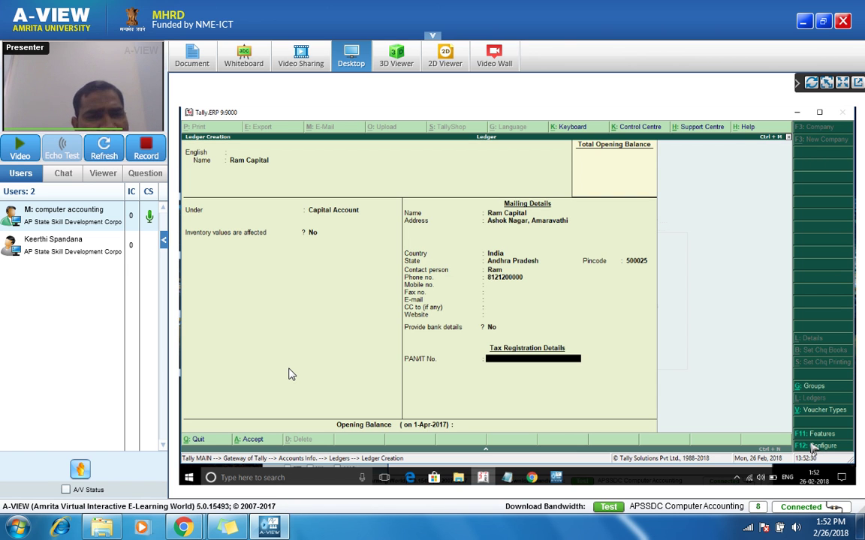
Step: Save the capital ledger, then name a new customer ledger and group it under Sundry Debtors
{"action": "key", "text": "ctrl+a"}
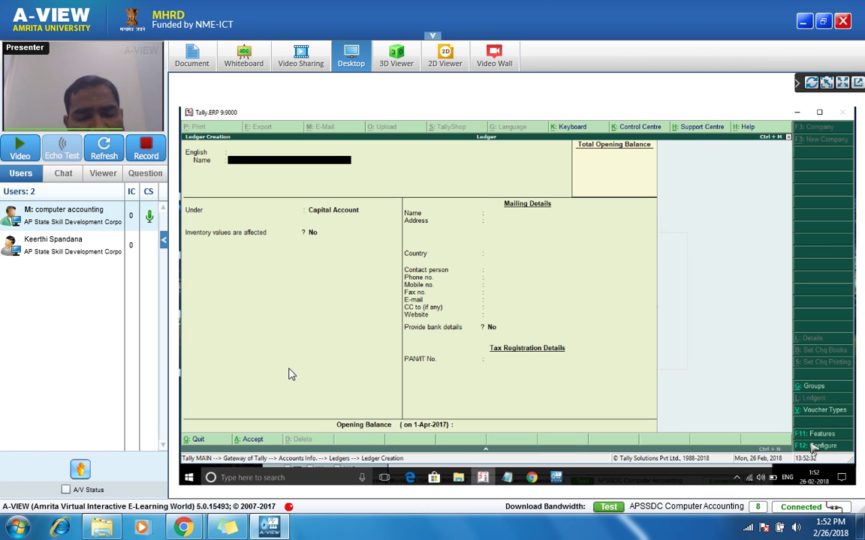
{"action": "type", "text": "Debtor"}
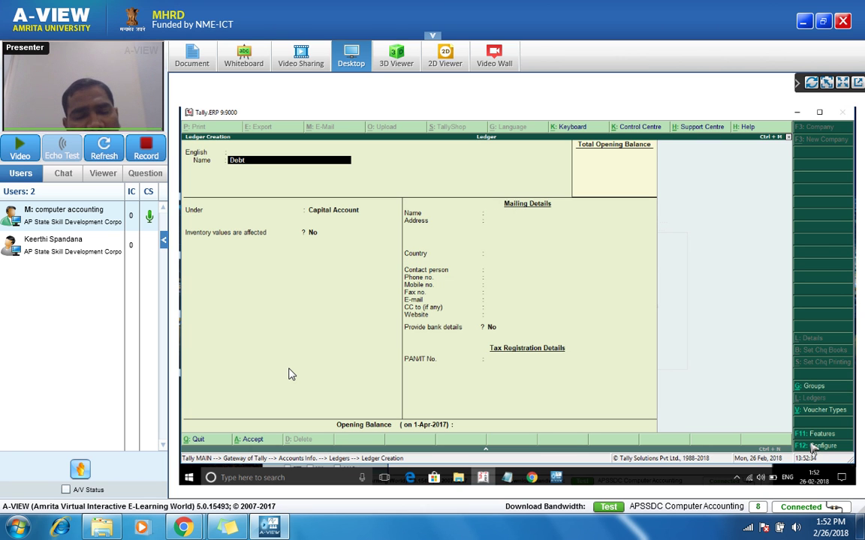
{"action": "key", "text": "BackSpace"}
{"action": "key", "text": "BackSpace"}
{"action": "key", "text": "BackSpace"}
{"action": "key", "text": "BackSpace"}
{"action": "key", "text": "BackSpace"}
{"action": "key", "text": "BackSpace"}
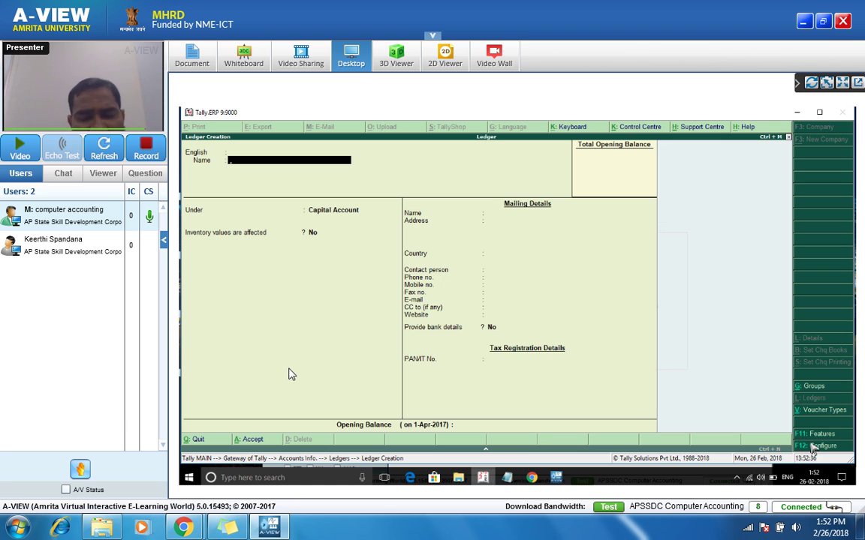
{"action": "type", "text": "Sureh"}
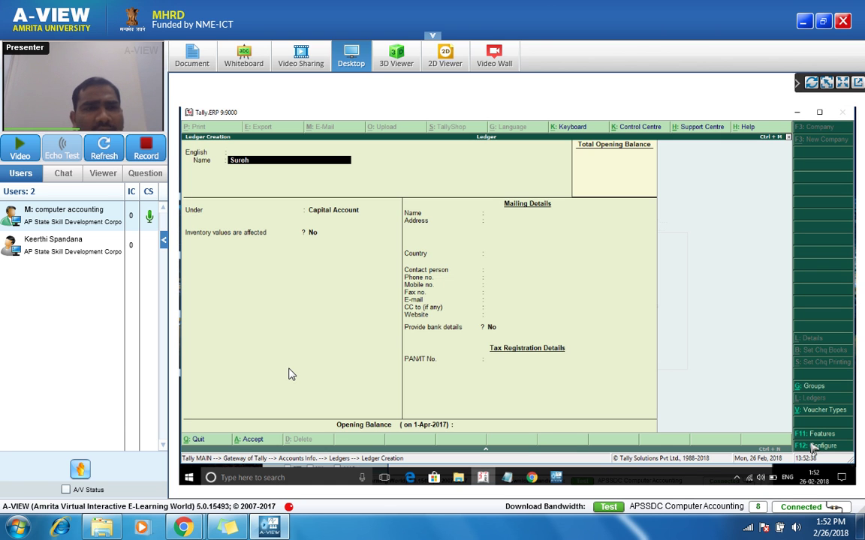
{"action": "key", "text": "BackSpace"}
{"action": "type", "text": "s"}
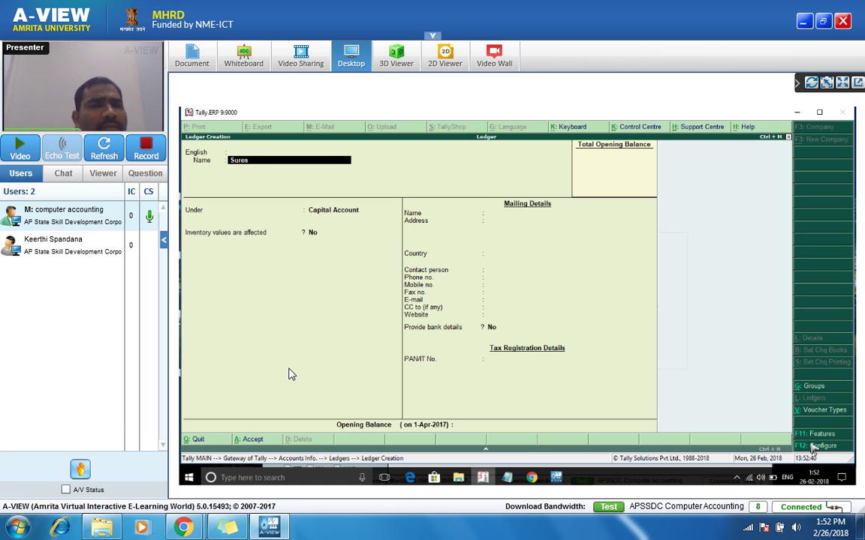
{"action": "type", "text": "h (customer)"}
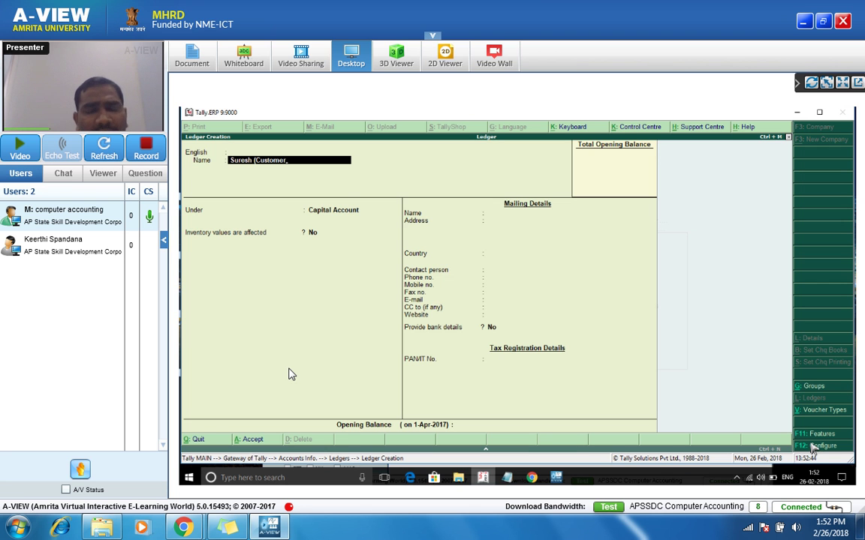
{"action": "key", "text": "Return"}
{"action": "key", "text": "Return"}
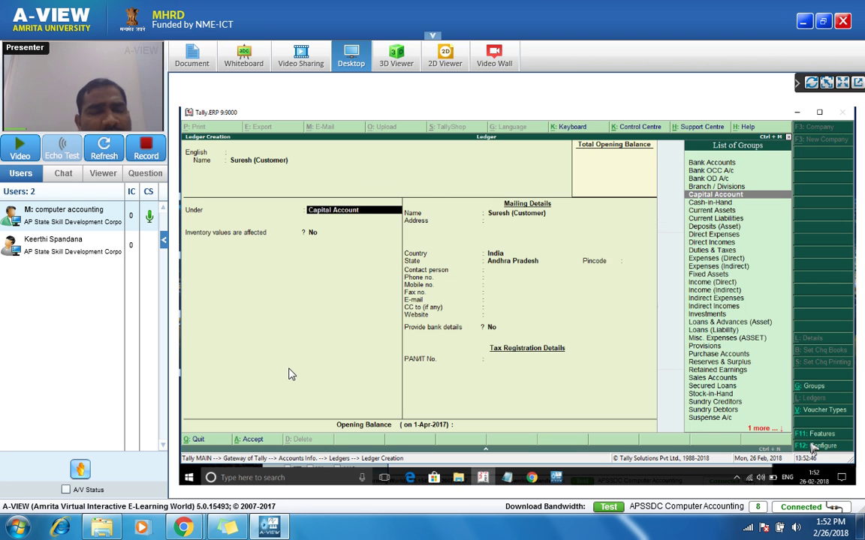
{"action": "type", "text": "Deb"}
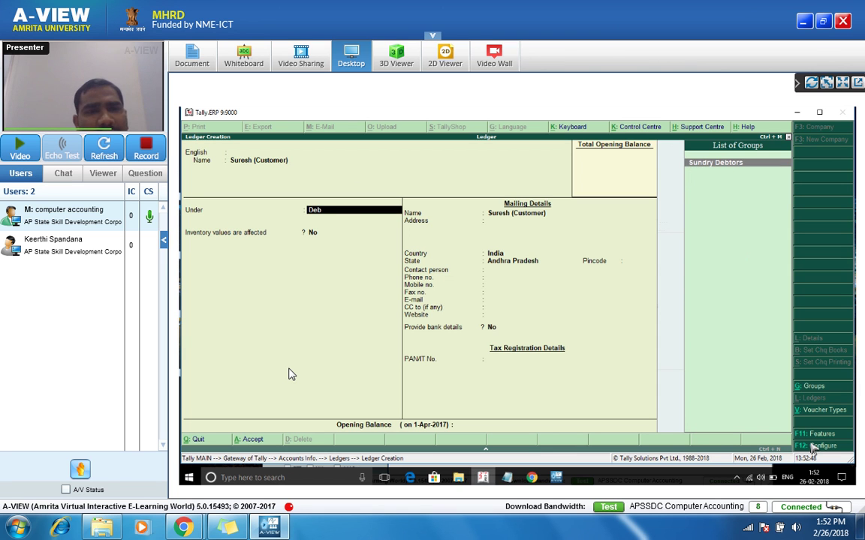
{"action": "key", "text": "Return"}
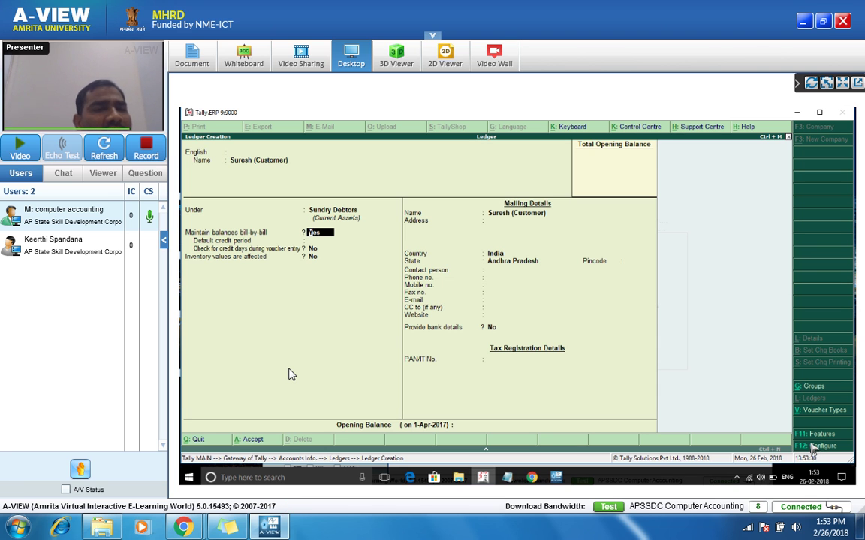
Step: Keep bill-by-bill at Yes with no credit period; set India, Andhra Pradesh, pincode 500025
{"action": "key", "text": "Return"}
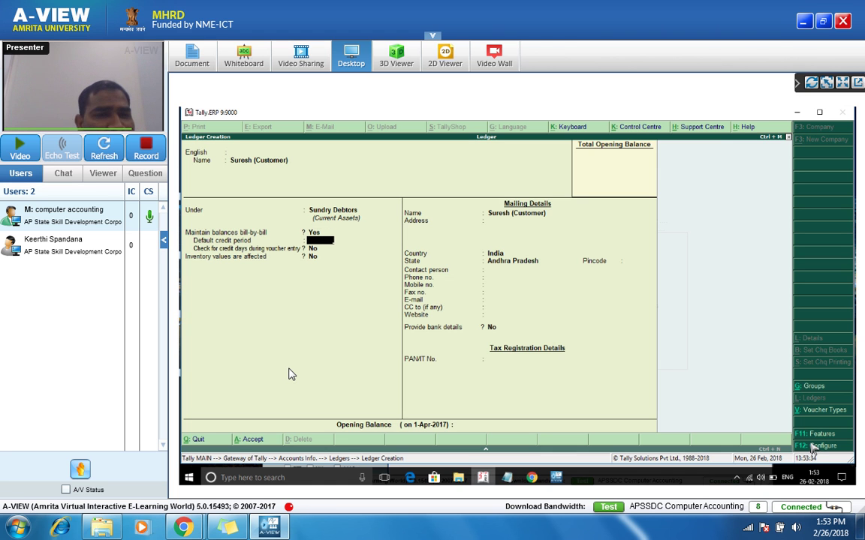
{"action": "key", "text": "Return"}
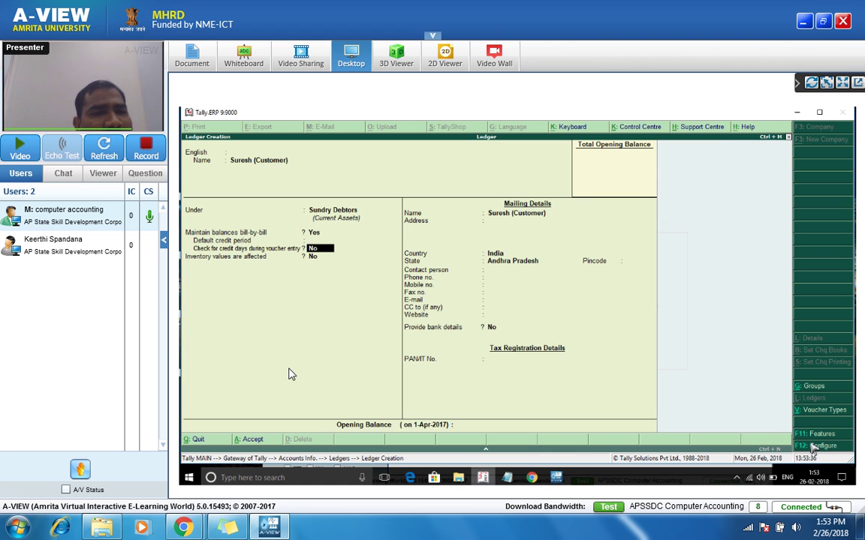
{"action": "key", "text": "Return"}
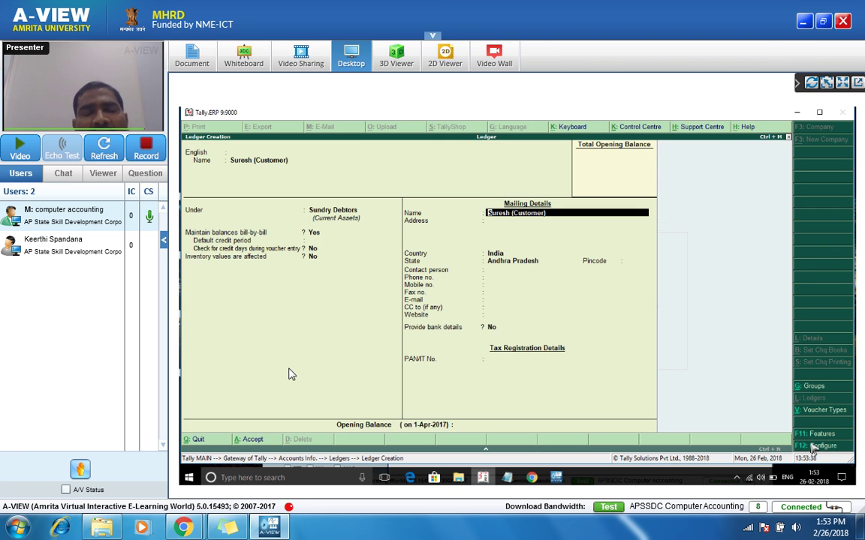
{"action": "key", "text": "Return"}
{"action": "key", "text": "Return"}
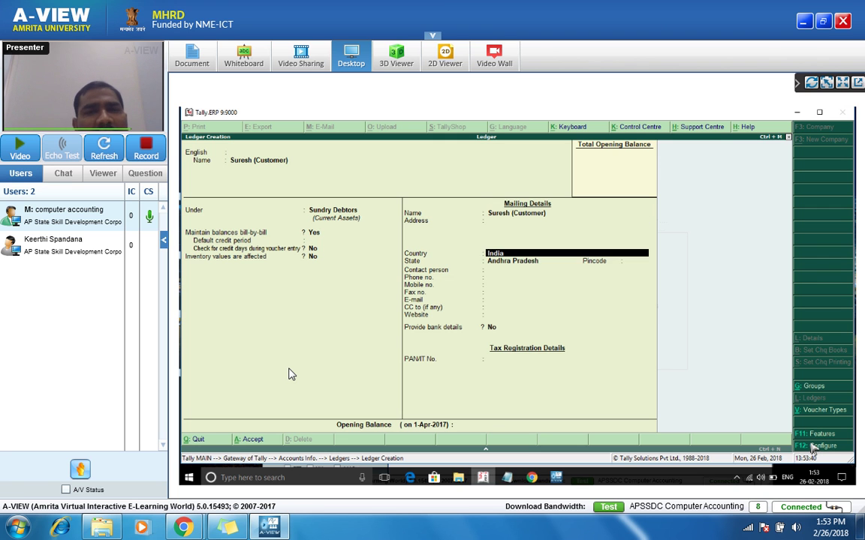
{"action": "key", "text": "Return"}
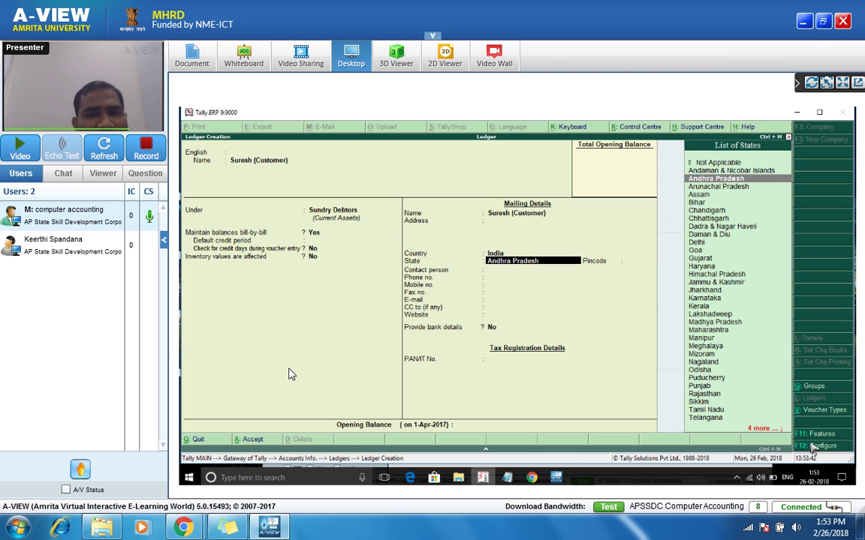
{"action": "key", "text": "Return"}
{"action": "type", "text": "5"}
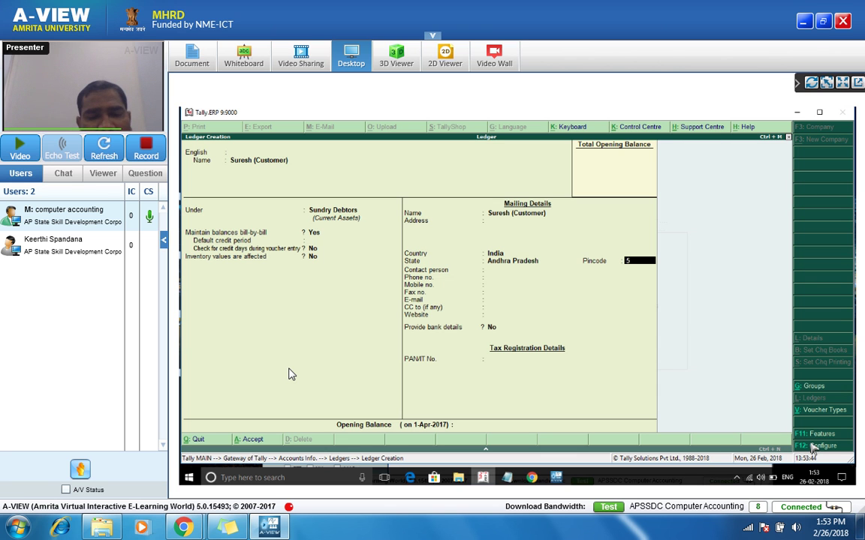
{"action": "type", "text": "00025"}
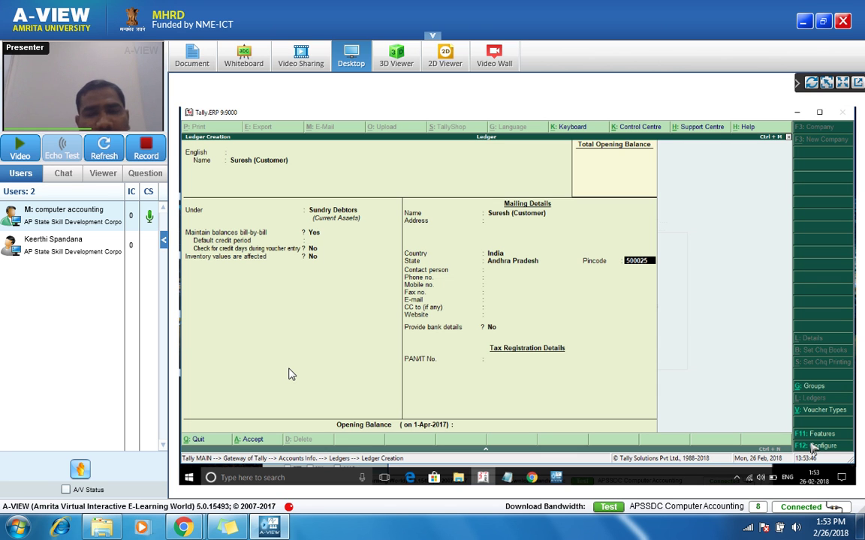
{"action": "key", "text": "Return"}
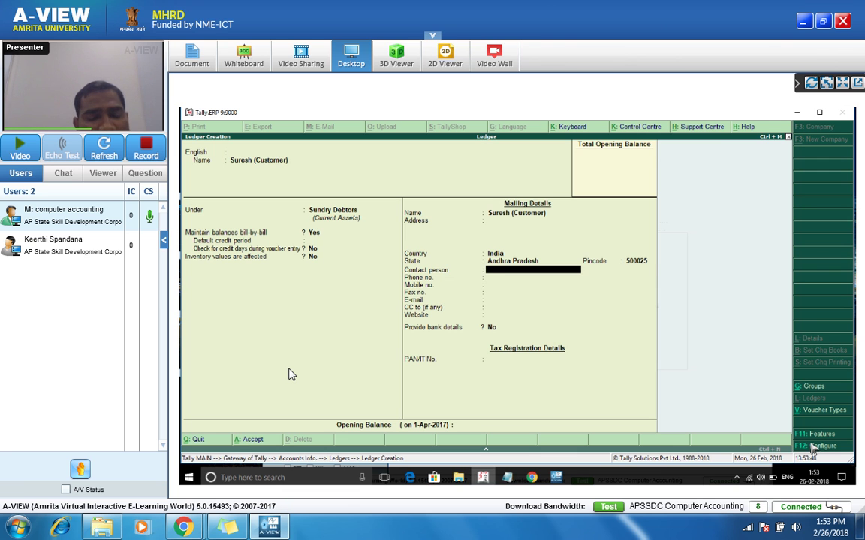
Step: Set the contact person to Accountant and enter the customer's mobile number
{"action": "type", "text": "Suresh"}
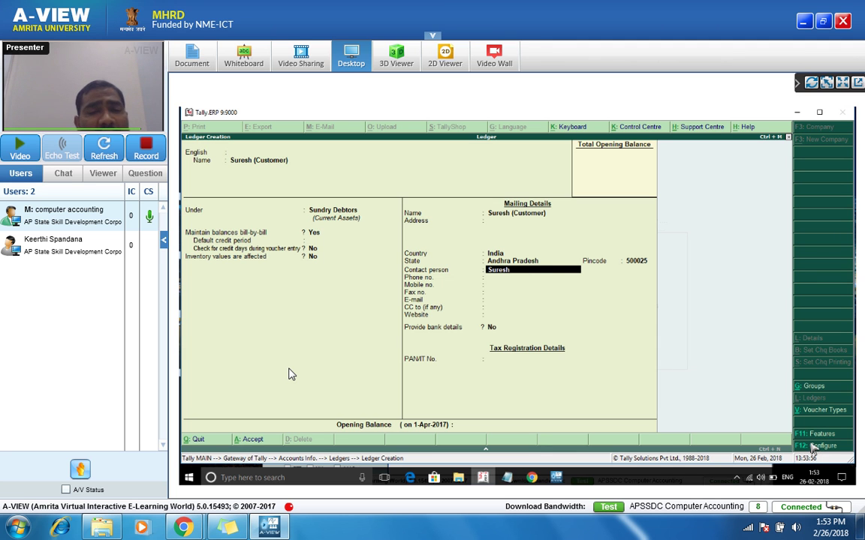
{"action": "key", "text": "Return"}
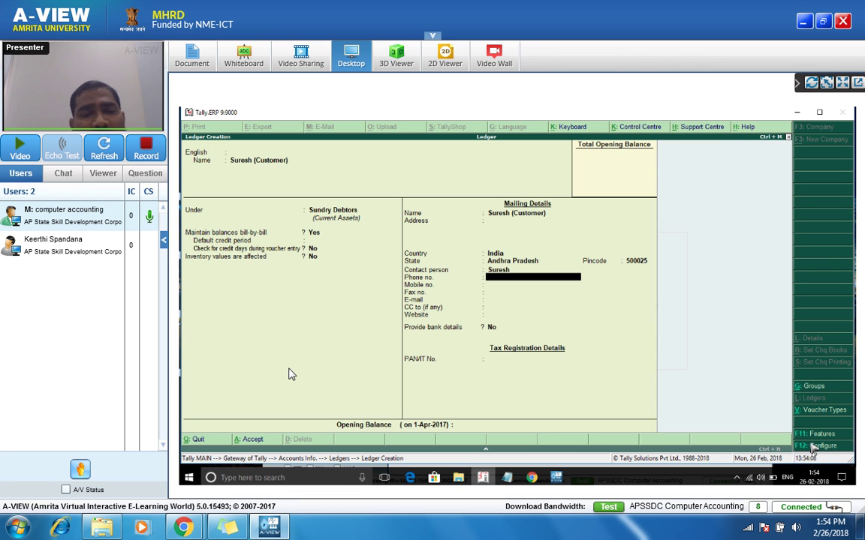
{"action": "key", "text": "Return"}
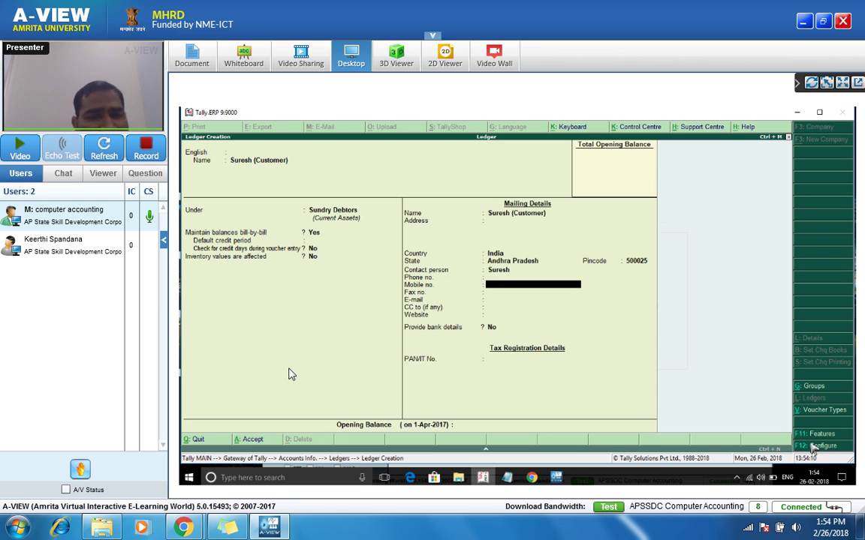
{"action": "key", "text": "Up"}
{"action": "key", "text": "Up"}
{"action": "type", "text": "Accountant"}
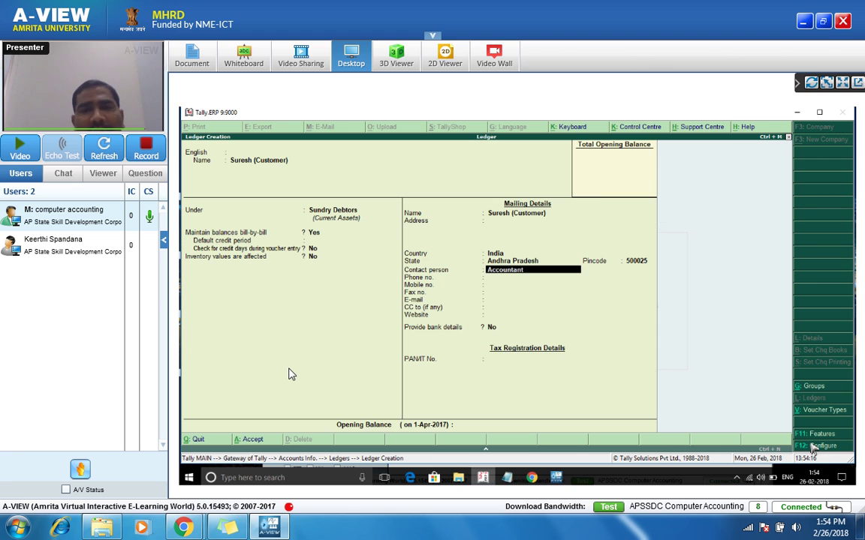
{"action": "key", "text": "Return"}
{"action": "key", "text": "Return"}
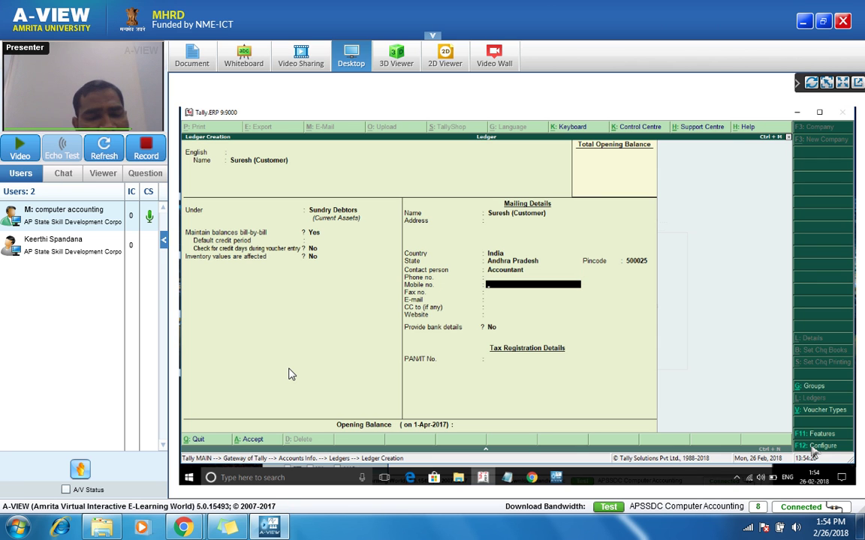
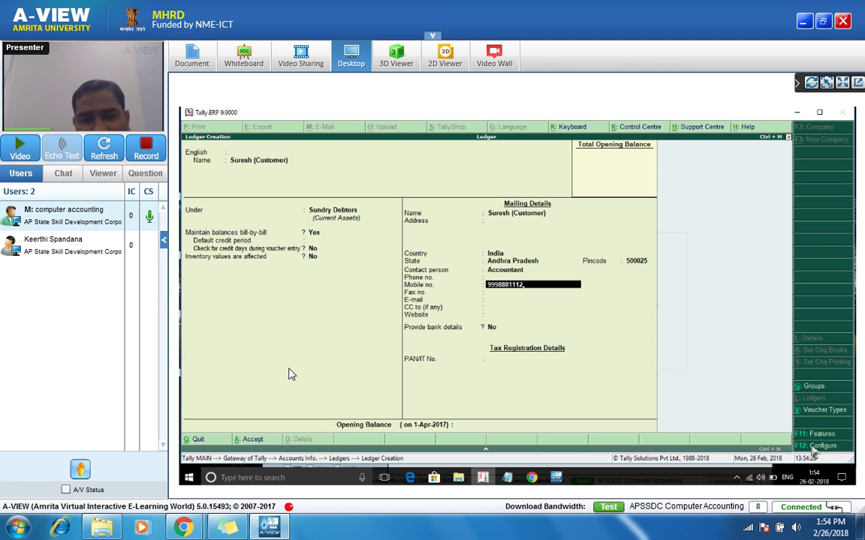
{"action": "key", "text": "Return"}
{"action": "key", "text": "Return"}
{"action": "key", "text": "Return"}
{"action": "key", "text": "Return"}
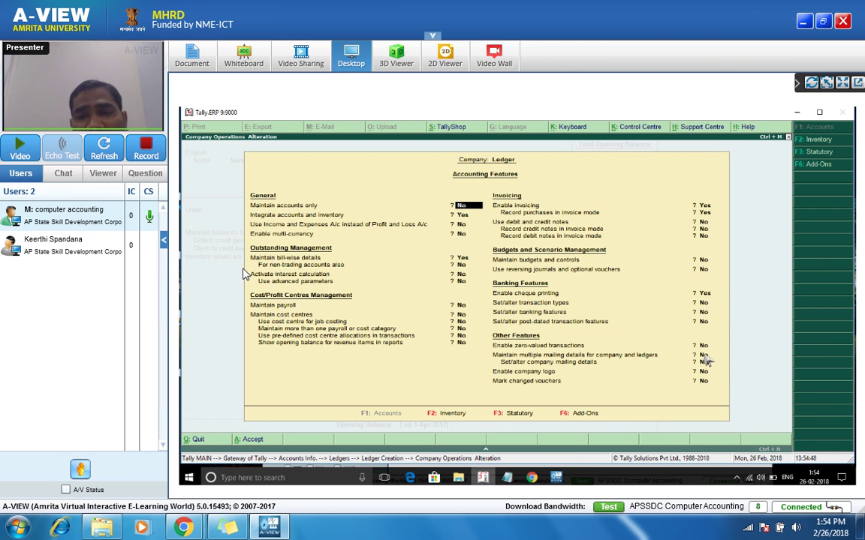
Step: Enable multiple mailing details for ledgers in the accounting features
{"action": "left_click", "coordinate": [704, 355]}
{"action": "key", "text": "y"}
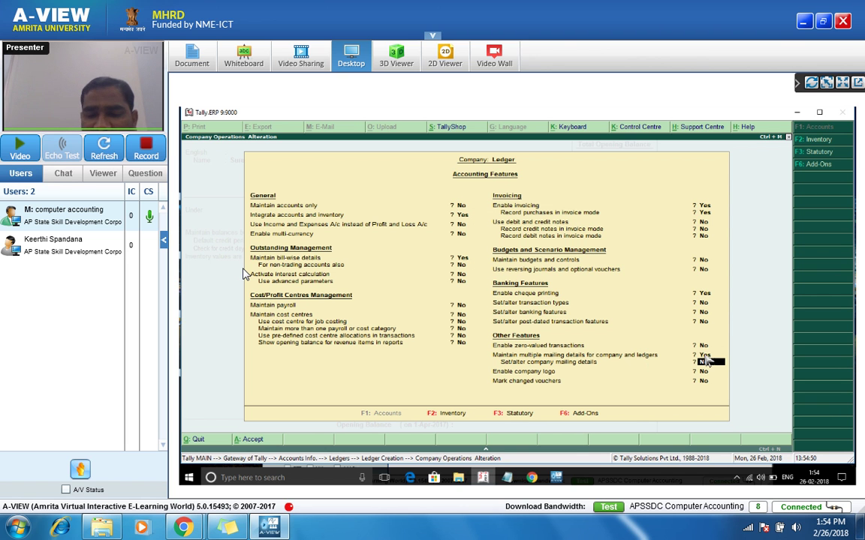
{"action": "key", "text": "ctrl+a"}
{"action": "key", "text": "Return"}
{"action": "key", "text": "Return"}
{"action": "key", "text": "Return"}
{"action": "key", "text": "Return"}
{"action": "key", "text": "Return"}
{"action": "key", "text": "Return"}
{"action": "key", "text": "Return"}
{"action": "key", "text": "Return"}
{"action": "key", "text": "Return"}
{"action": "key", "text": "Return"}
{"action": "key", "text": "Return"}
{"action": "key", "text": "Return"}
{"action": "key", "text": "Return"}
{"action": "key", "text": "Return"}
{"action": "key", "text": "Return"}
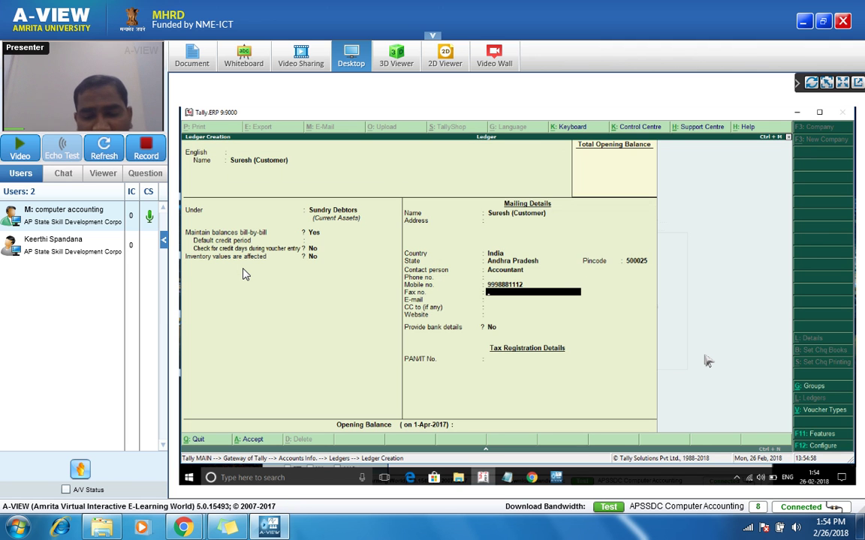
Step: Turn on Provide multiple addresses in ledger configuration, reaching the multiple mailing details option
{"action": "key", "text": "F12"}
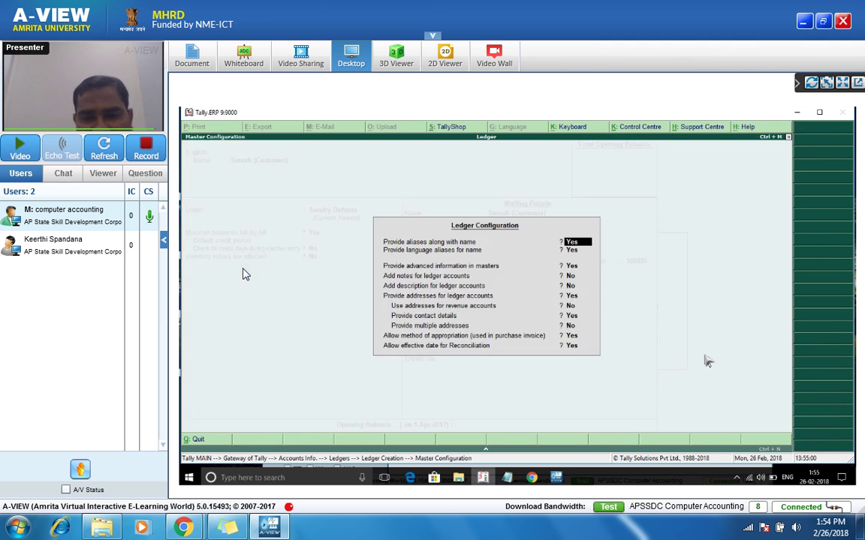
{"action": "key", "text": "Down"}
{"action": "key", "text": "Down"}
{"action": "key", "text": "Down"}
{"action": "key", "text": "Down"}
{"action": "key", "text": "Down"}
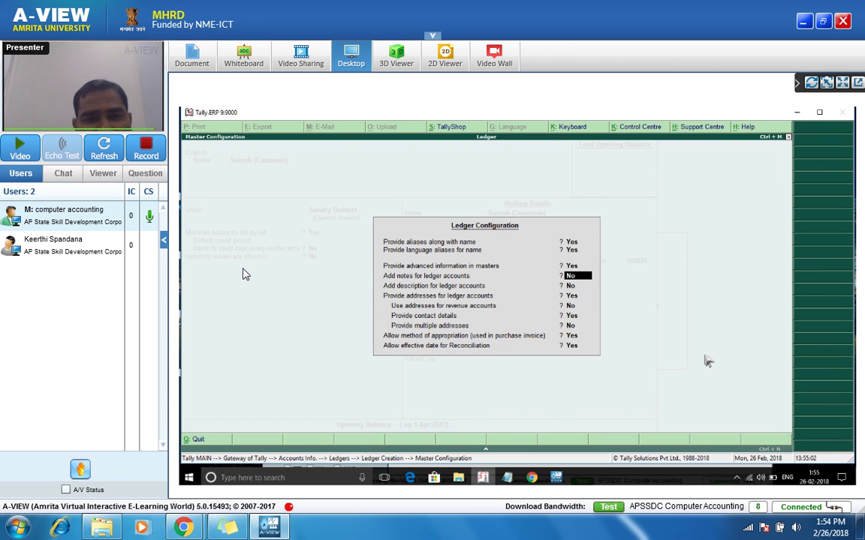
{"action": "key", "text": "Down"}
{"action": "key", "text": "Down"}
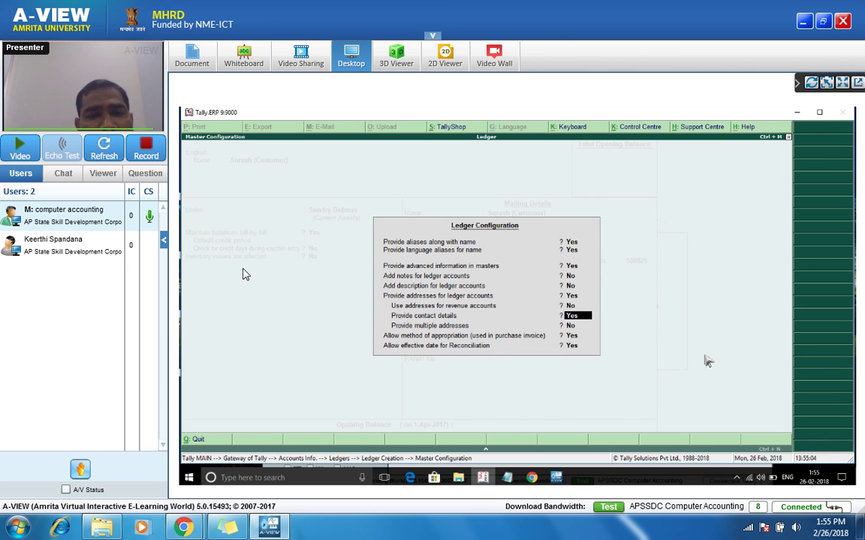
{"action": "key", "text": "Down"}
{"action": "key", "text": "y"}
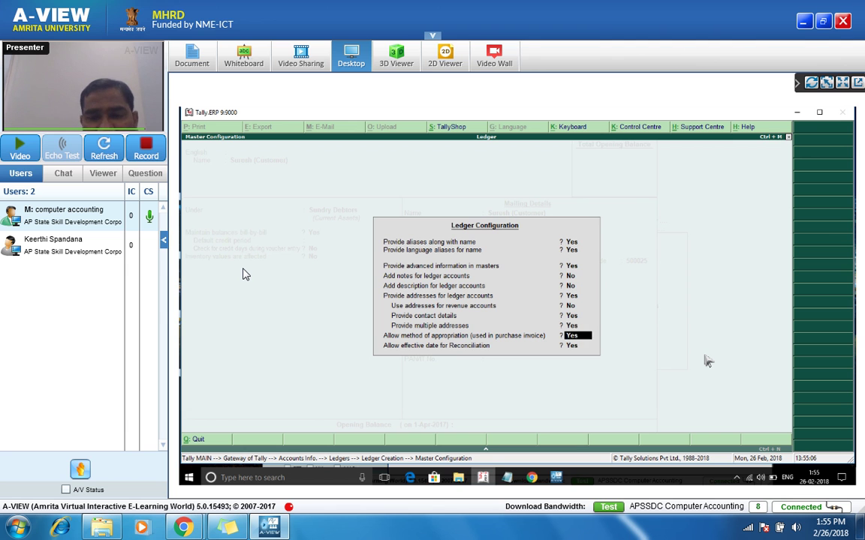
{"action": "key", "text": "ctrl+a"}
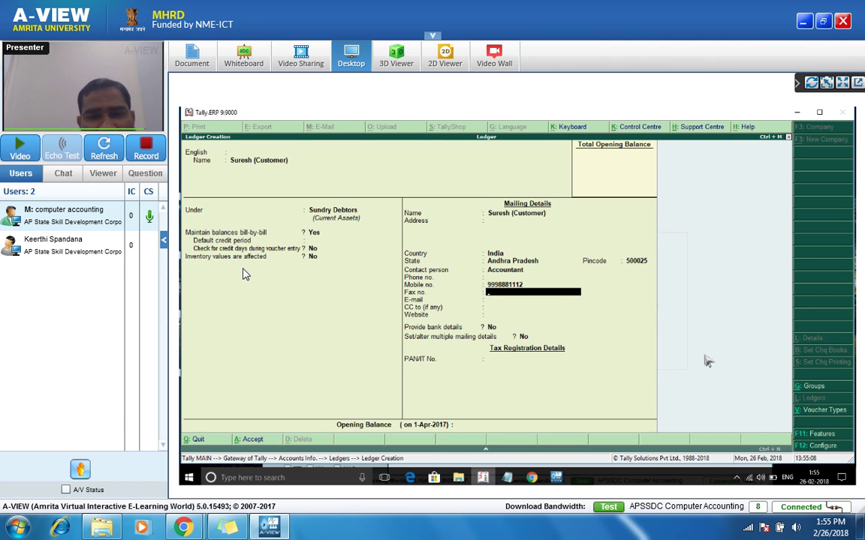
{"action": "key", "text": "Return"}
{"action": "key", "text": "Return"}
{"action": "key", "text": "Return"}
{"action": "key", "text": "Return"}
{"action": "key", "text": "Return"}
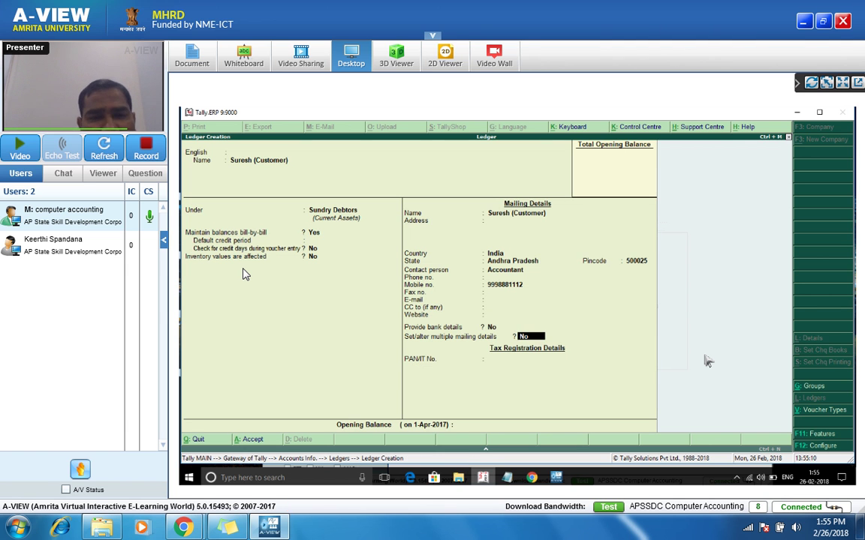
{"action": "key", "text": "Return"}
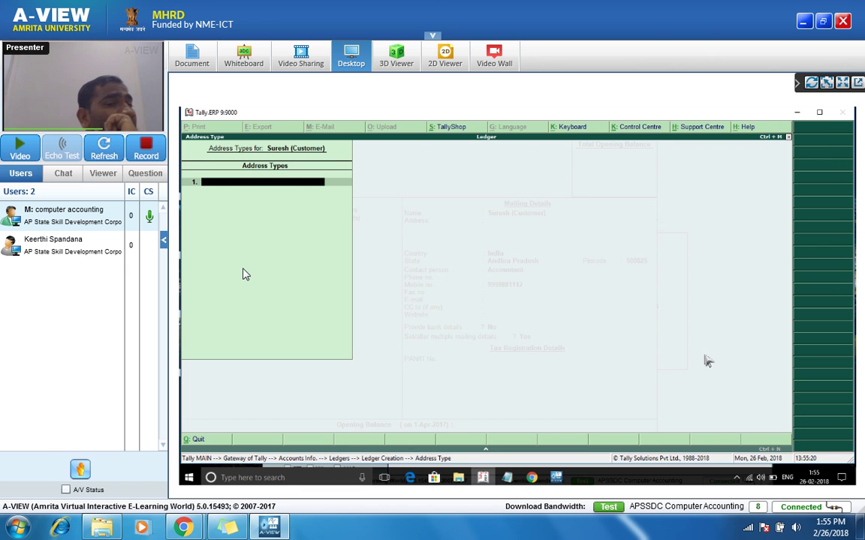
Step: Enter Vijayawada as the customer ledger's first address type
{"action": "type", "text": "Vija"}
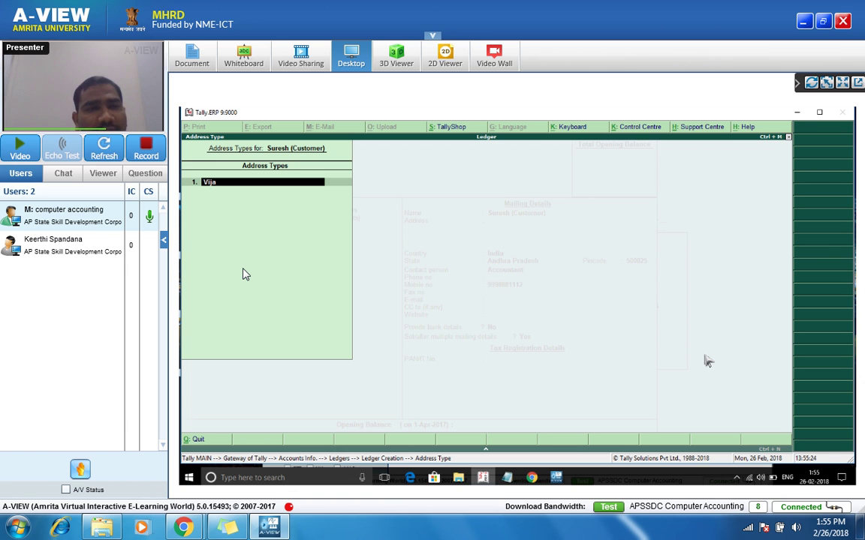
{"action": "type", "text": "yawa"}
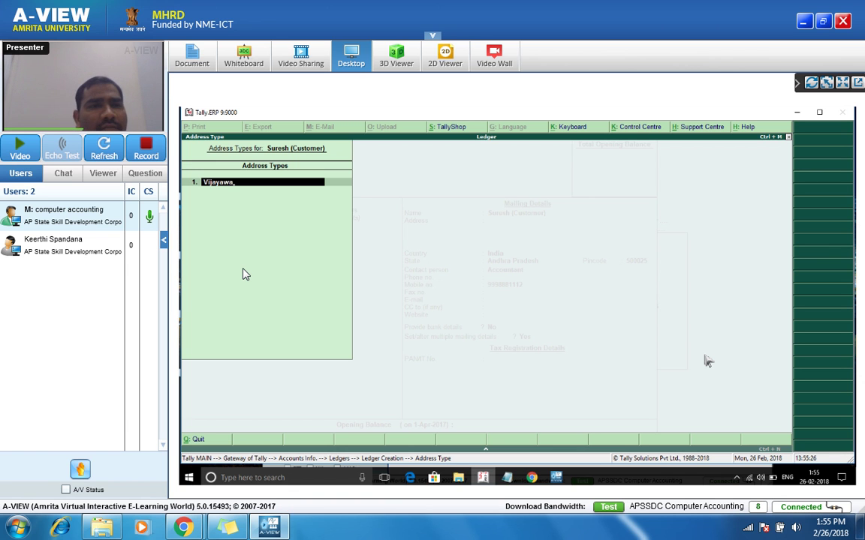
{"action": "type", "text": "da"}
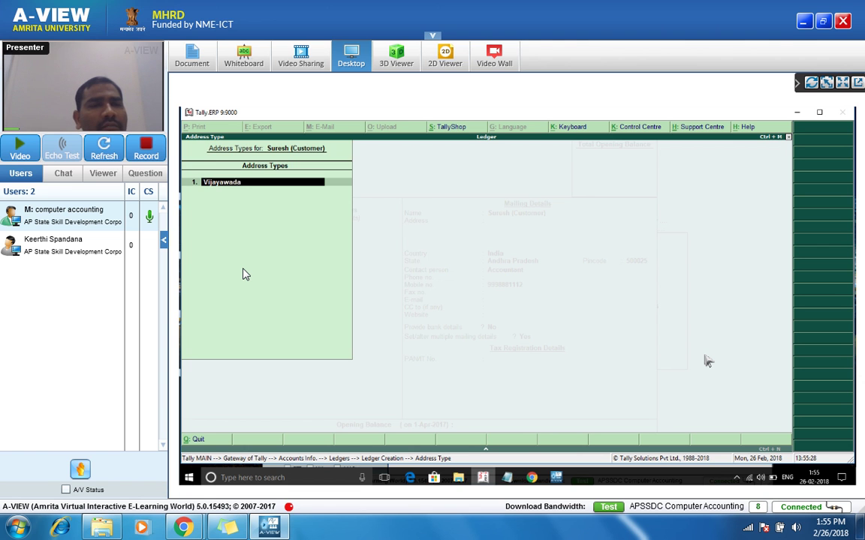
{"action": "key", "text": "Return"}
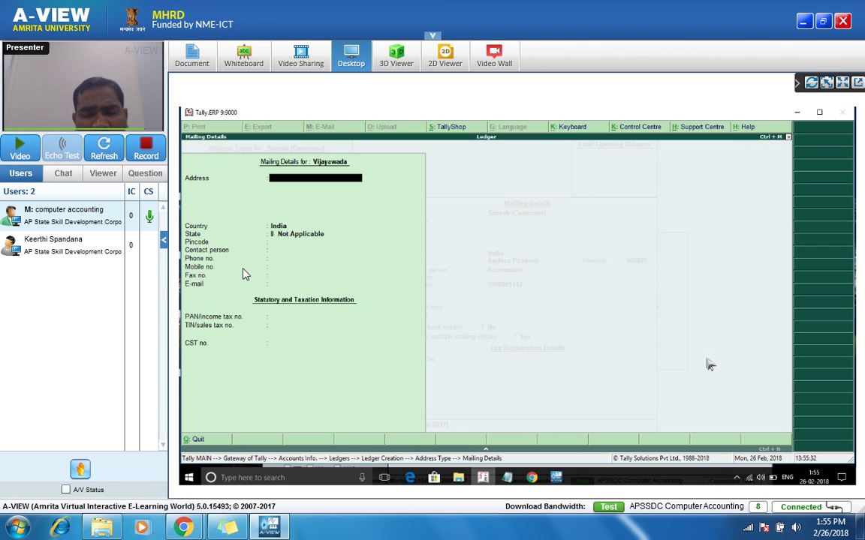
Step: Fill the Vijayawada mailing address line, state Andhra Pradesh and pincode, and accept it
{"action": "type", "text": "Ram"}
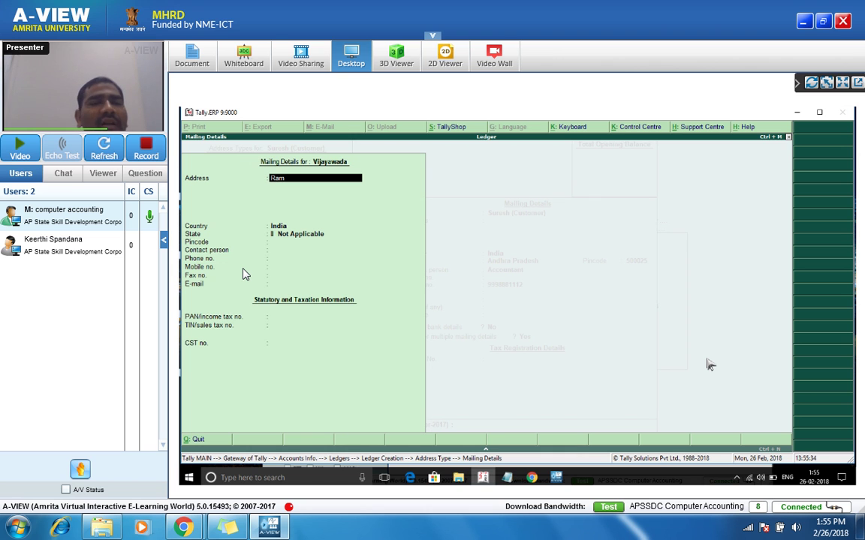
{"action": "type", "text": " Na"}
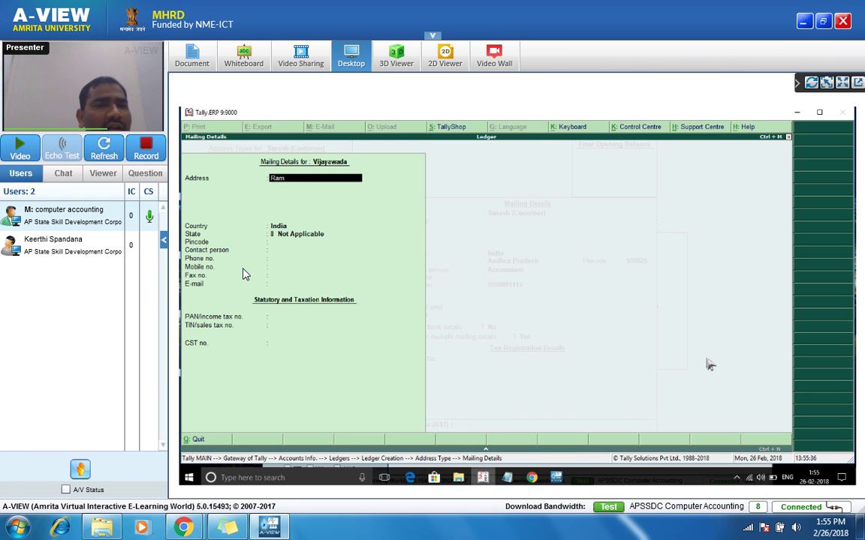
{"action": "type", "text": "ge"}
{"action": "key", "text": "Return"}
{"action": "key", "text": "Return"}
{"action": "key", "text": "Return"}
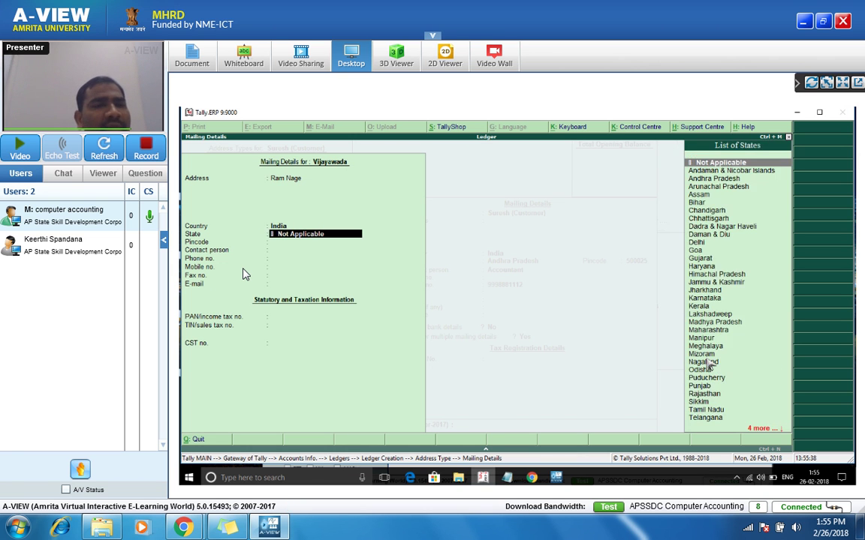
{"action": "type", "text": "And"}
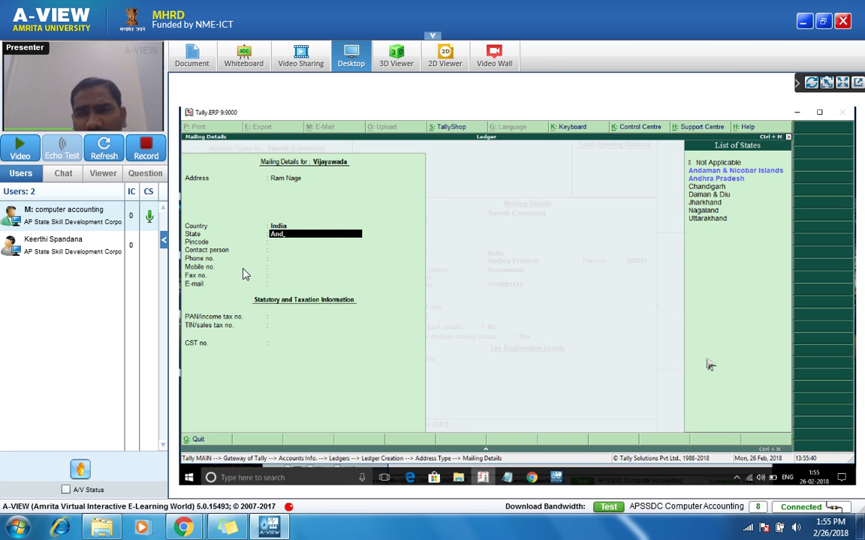
{"action": "key", "text": "Down"}
{"action": "key", "text": "Return"}
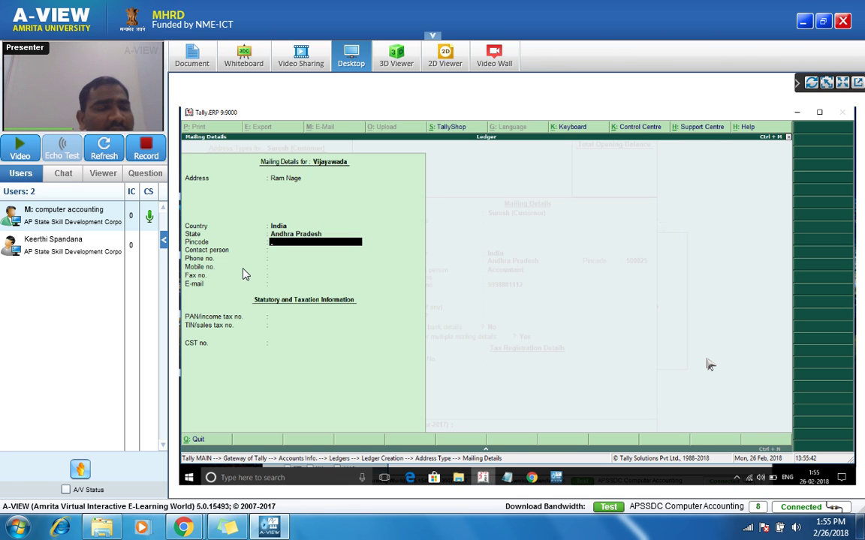
{"action": "type", "text": "5"}
{"action": "type", "text": "0025"}
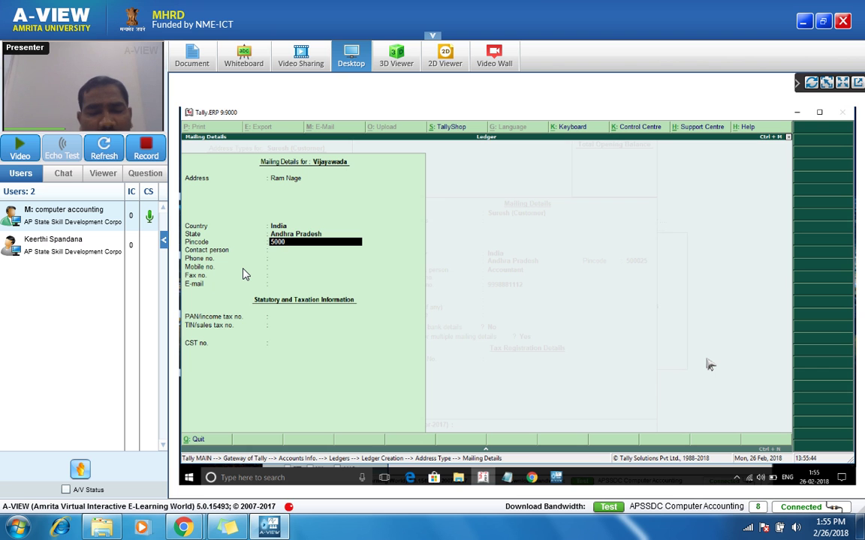
{"action": "key", "text": "Return"}
{"action": "key", "text": "Return"}
{"action": "key", "text": "Return"}
{"action": "key", "text": "Return"}
{"action": "key", "text": "Return"}
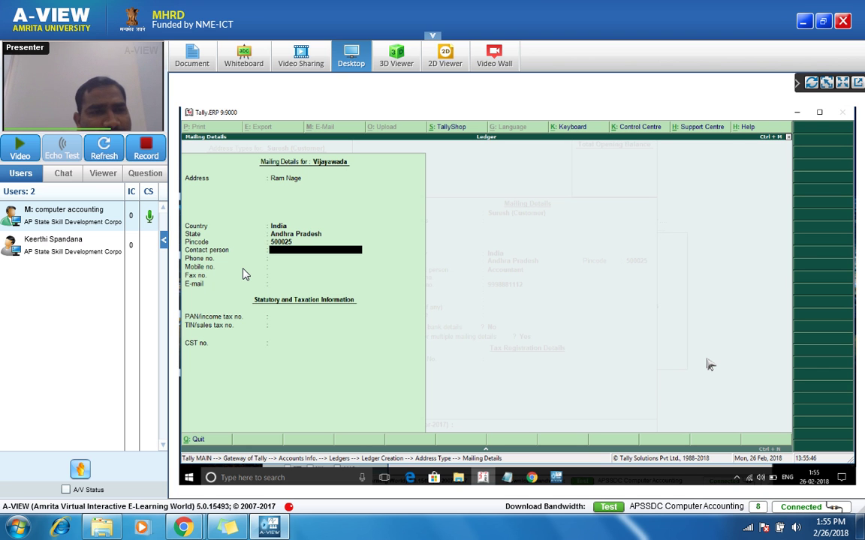
{"action": "key", "text": "Return"}
{"action": "key", "text": "Return"}
{"action": "key", "text": "Return"}
{"action": "key", "text": "Return"}
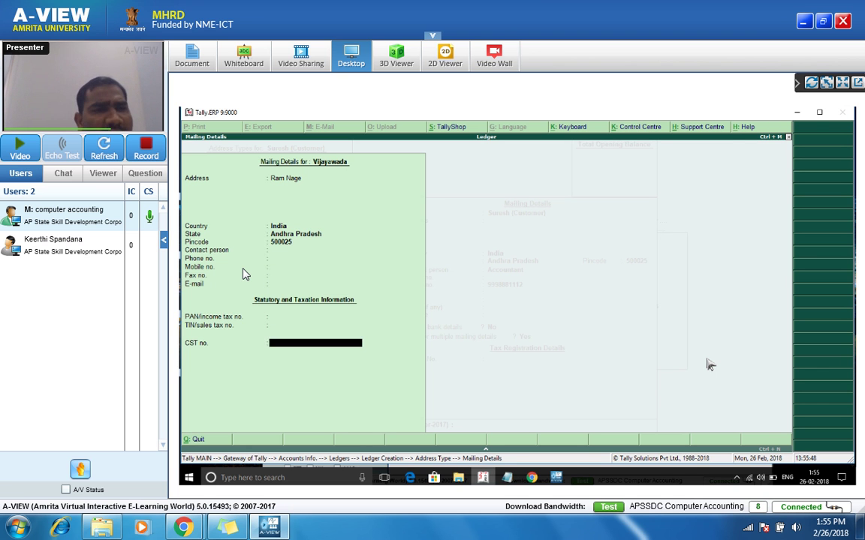
Step: Return to the address types list and start a second address type row
{"action": "key", "text": "BackSpace"}
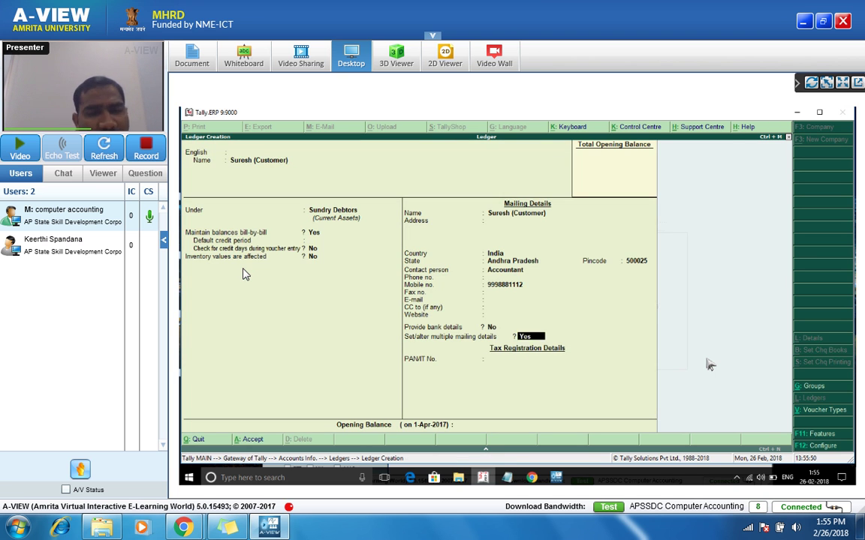
{"action": "key", "text": "Return"}
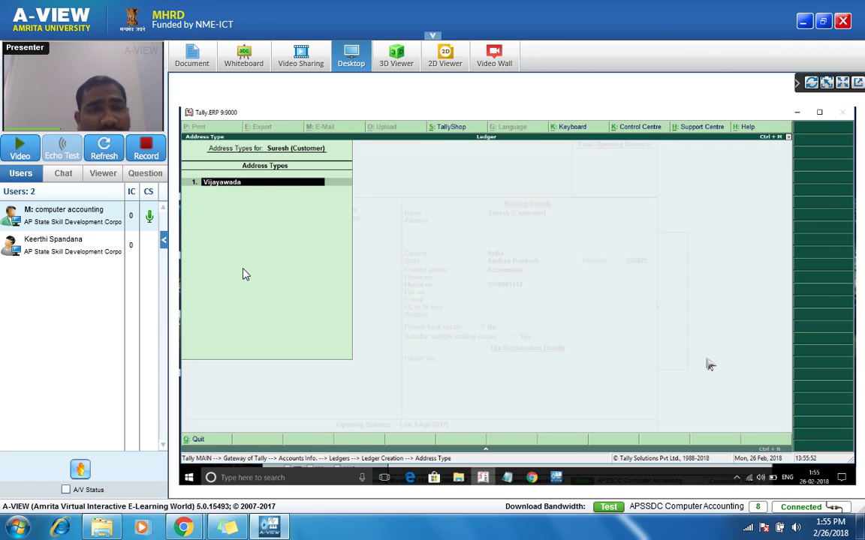
{"action": "key", "text": "Return"}
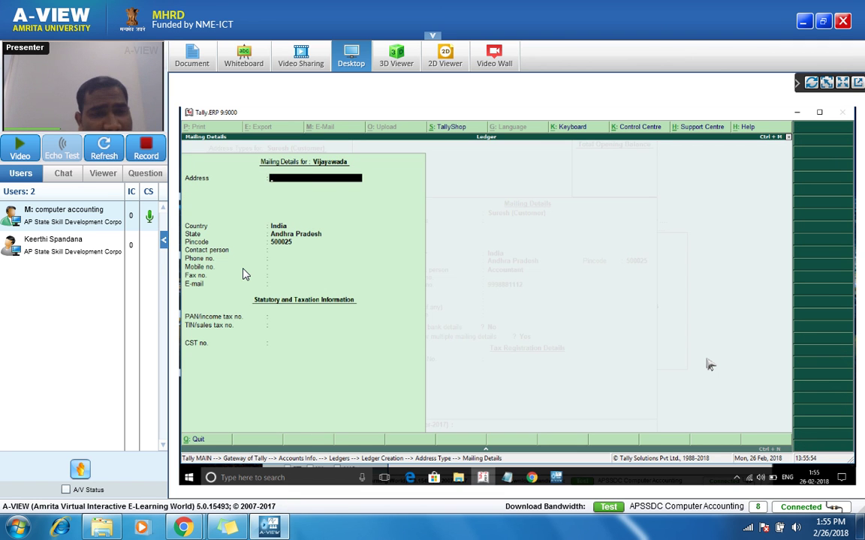
{"action": "key", "text": "Escape"}
{"action": "key", "text": "Down"}
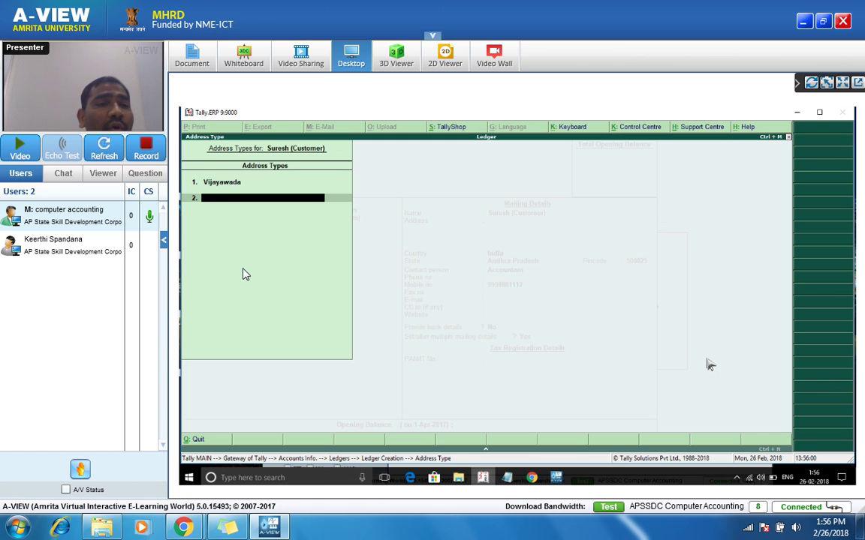
Step: Add Kurnool as the second address type with an Adoni address in Andhra Pradesh
{"action": "type", "text": "Kurnool"}
{"action": "key", "text": "Return"}
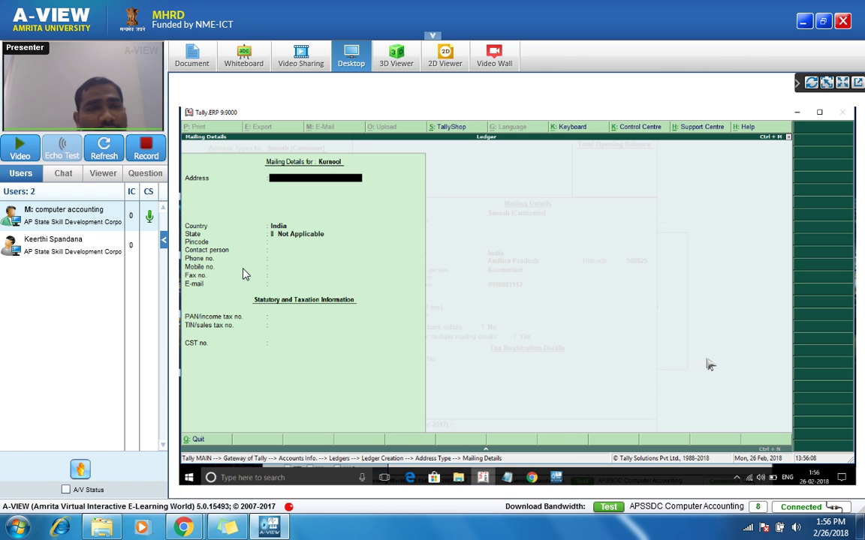
{"action": "type", "text": "A"}
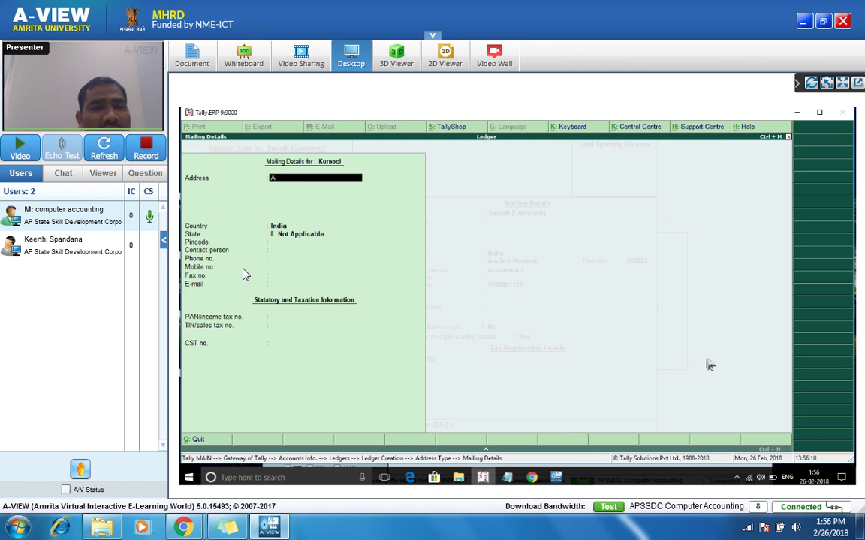
{"action": "type", "text": "doni"}
{"action": "key", "text": "Return"}
{"action": "key", "text": "Return"}
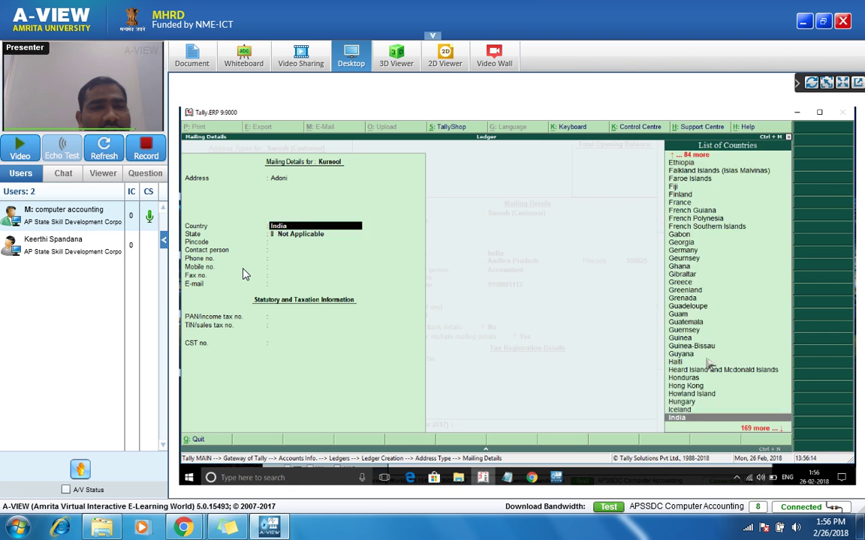
{"action": "key", "text": "Return"}
{"action": "type", "text": "And"}
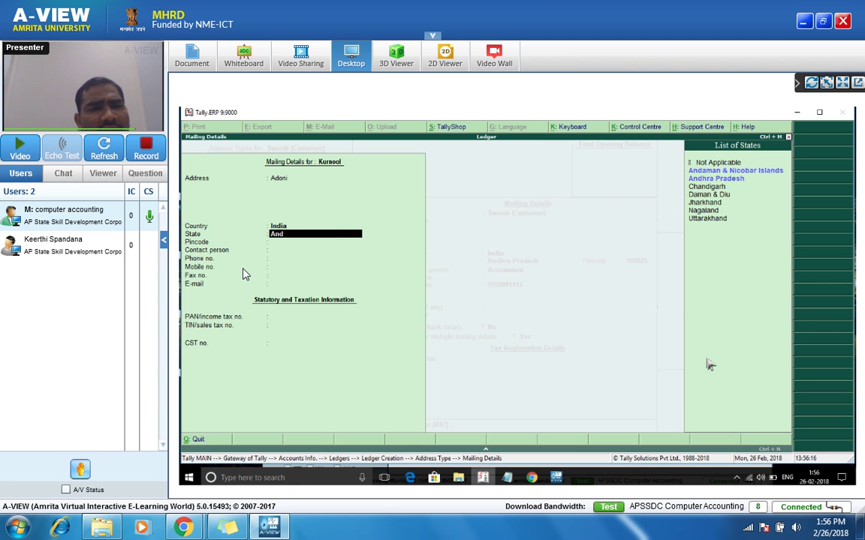
{"action": "key", "text": "Return"}
{"action": "key", "text": "Down"}
{"action": "key", "text": "Down"}
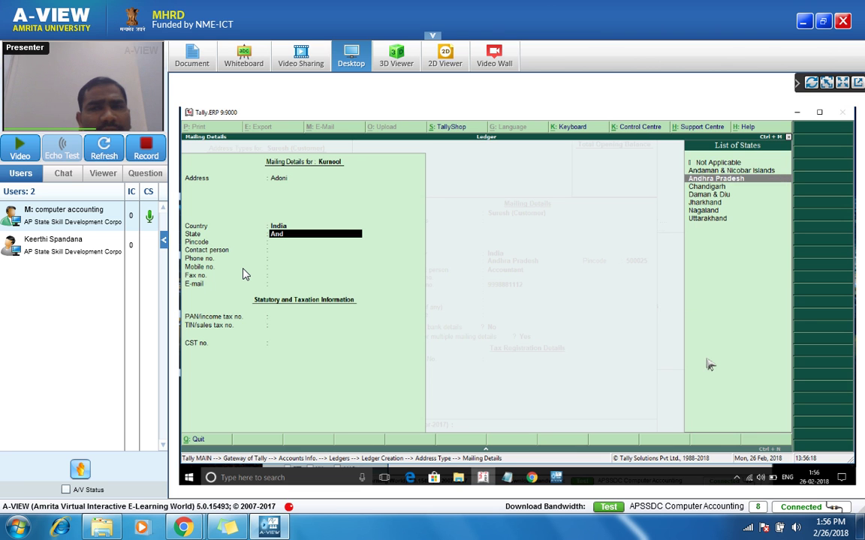
{"action": "key", "text": "Return"}
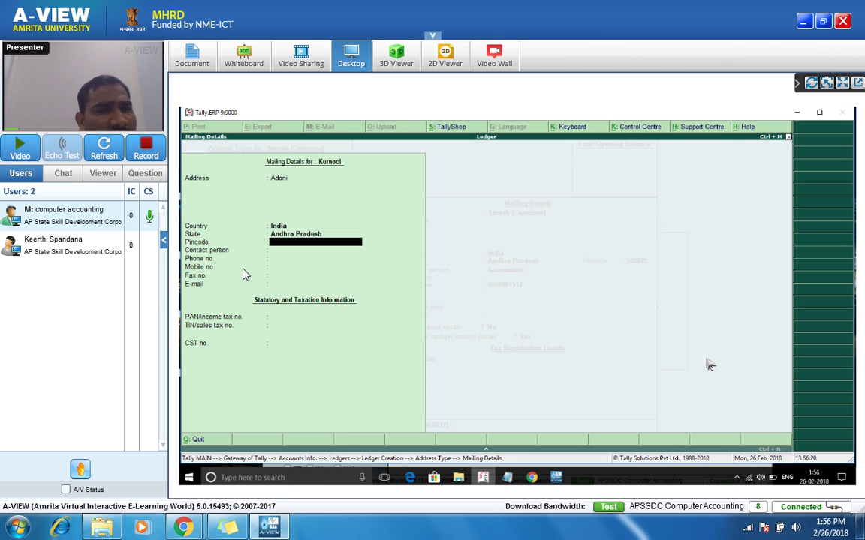
Step: Enter the corrected Kurnool pincode, accept the mailing details and save the customer ledger
{"action": "type", "text": "500"}
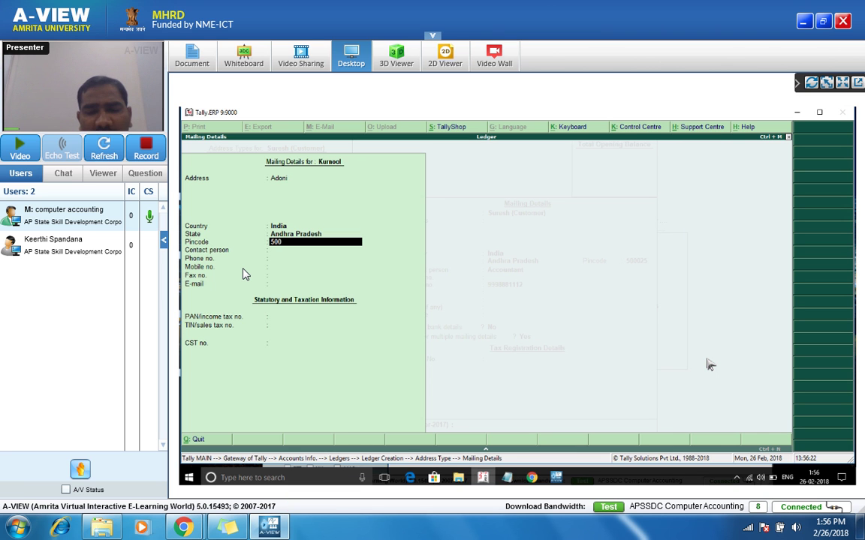
{"action": "type", "text": "3"}
{"action": "key", "text": "BackSpace"}
{"action": "type", "text": "043"}
{"action": "key", "text": "Return"}
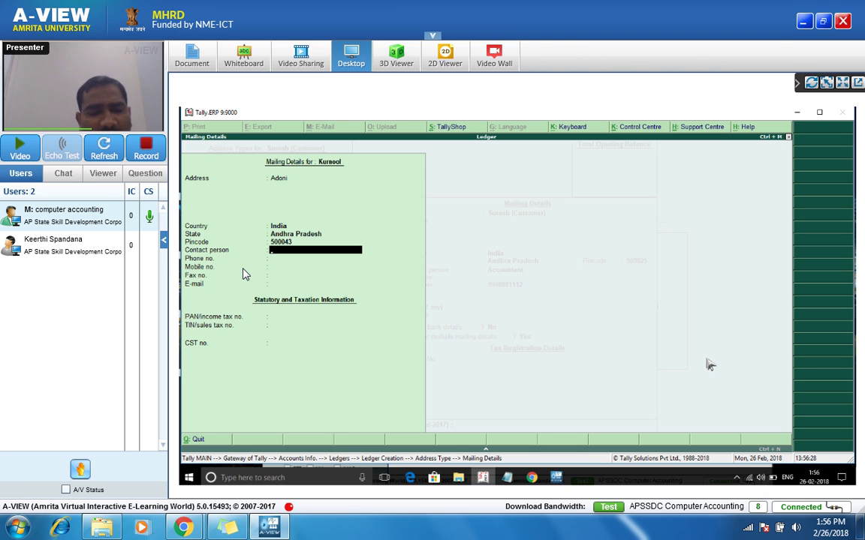
{"action": "key", "text": "Return"}
{"action": "key", "text": "Return"}
{"action": "key", "text": "Return"}
{"action": "key", "text": "Return"}
{"action": "key", "text": "Return"}
{"action": "key", "text": "Return"}
{"action": "key", "text": "Return"}
{"action": "key", "text": "Return"}
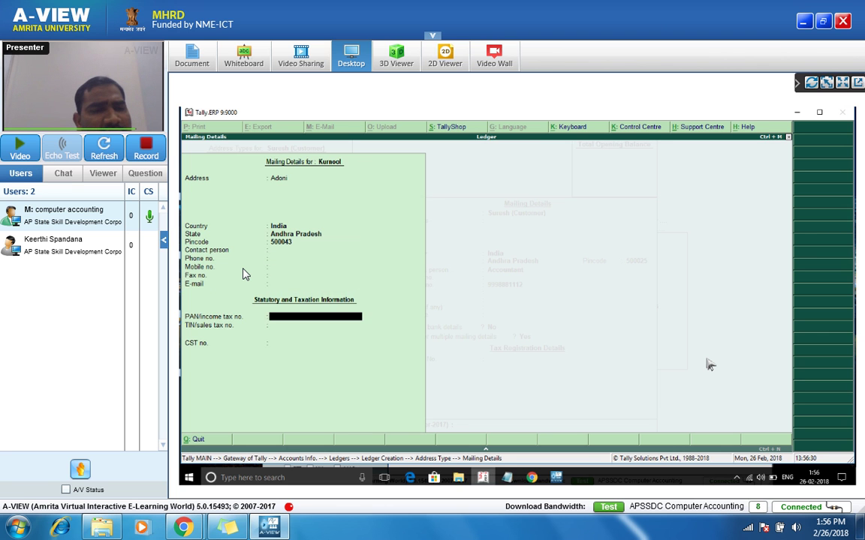
{"action": "key", "text": "Return"}
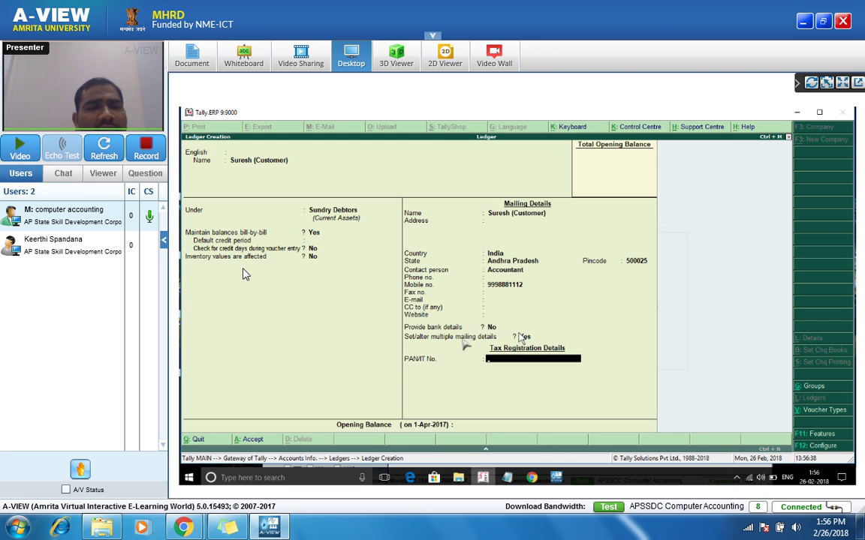
{"action": "key", "text": "Return"}
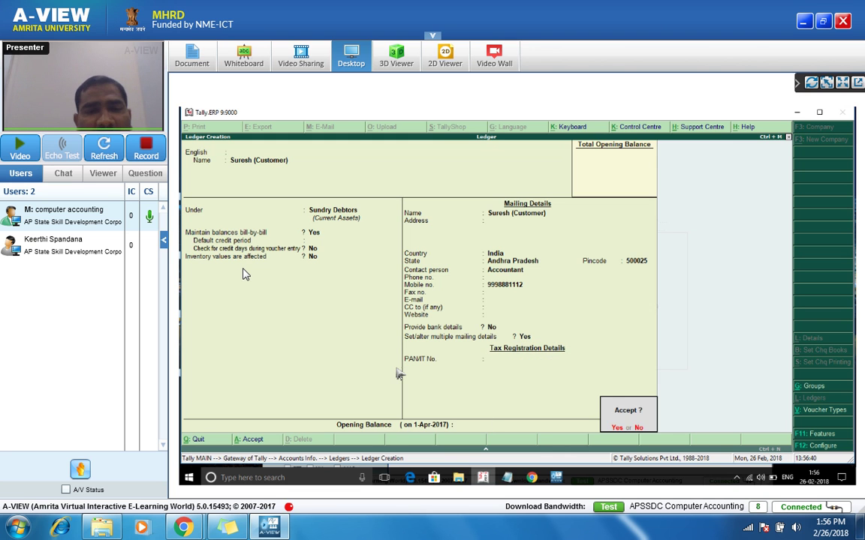
{"action": "key", "text": "Return"}
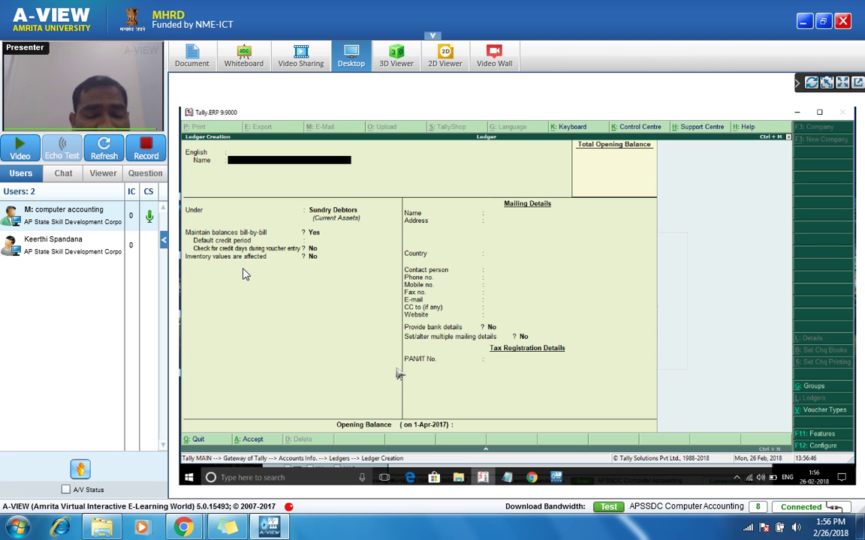
Step: Name the new ledger after the supplier, ending with '(Supplier)'
{"action": "type", "text": "Credi"}
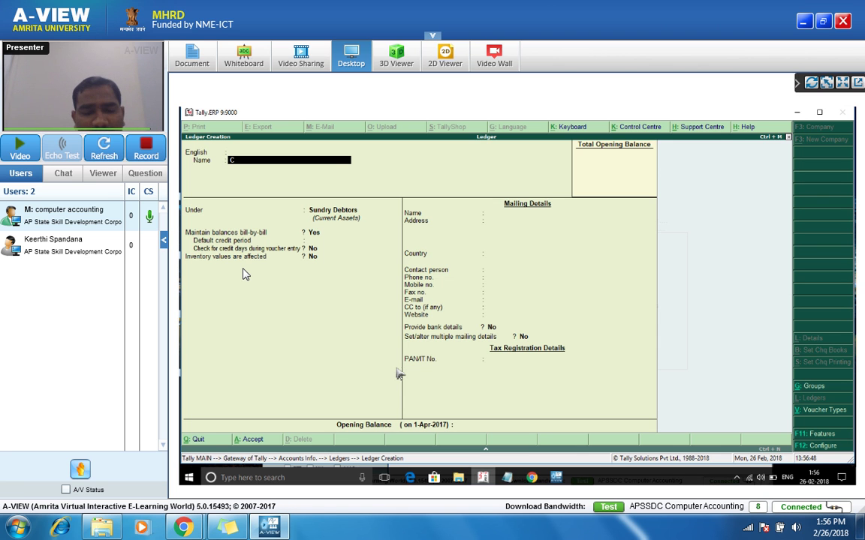
{"action": "key", "text": "BackSpace"}
{"action": "key", "text": "BackSpace"}
{"action": "key", "text": "BackSpace"}
{"action": "key", "text": "BackSpace"}
{"action": "key", "text": "BackSpace"}
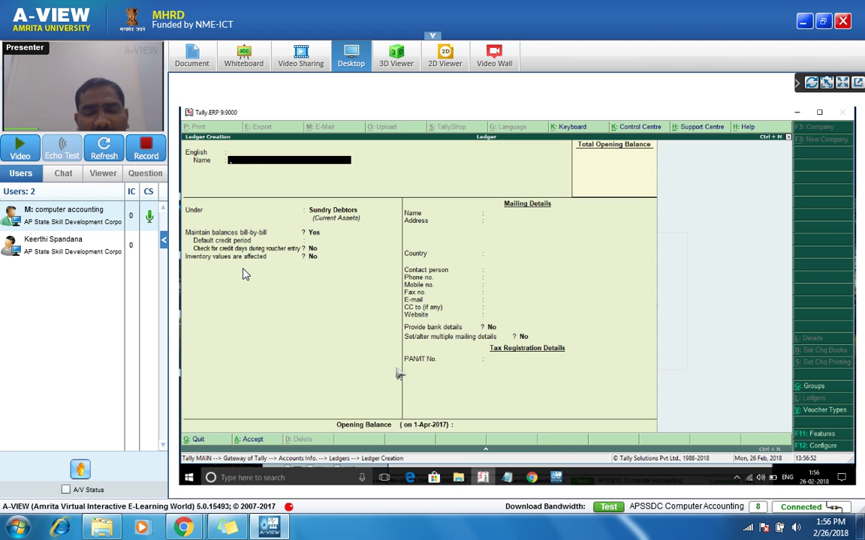
{"action": "type", "text": "Krishan"}
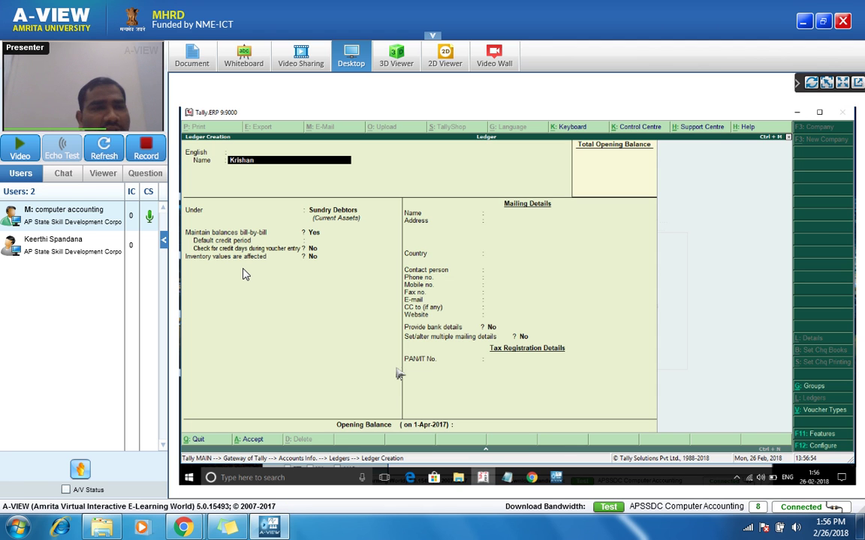
{"action": "type", "text": " 9s"}
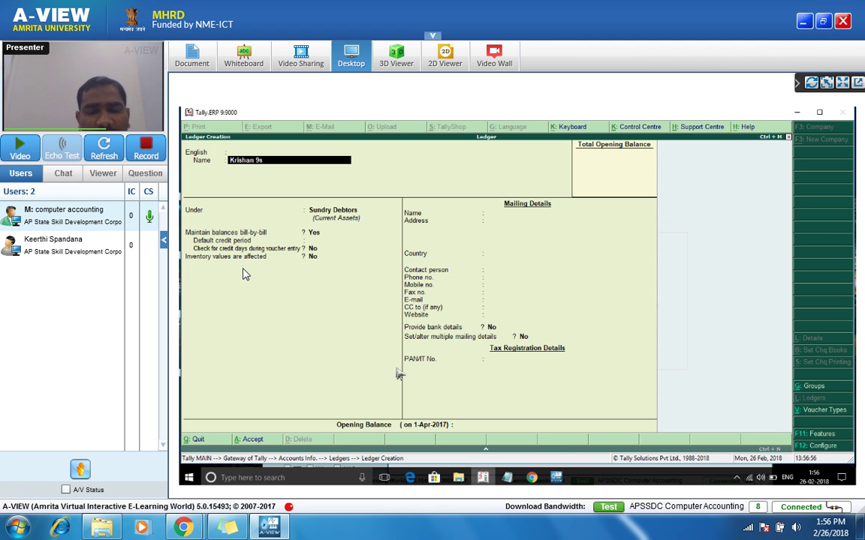
{"action": "type", "text": "uppl"}
{"action": "key", "text": "BackSpace"}
{"action": "key", "text": "BackSpace"}
{"action": "key", "text": "BackSpace"}
{"action": "key", "text": "BackSpace"}
{"action": "key", "text": "BackSpace"}
{"action": "key", "text": "BackSpace"}
{"action": "key", "text": "BackSpace"}
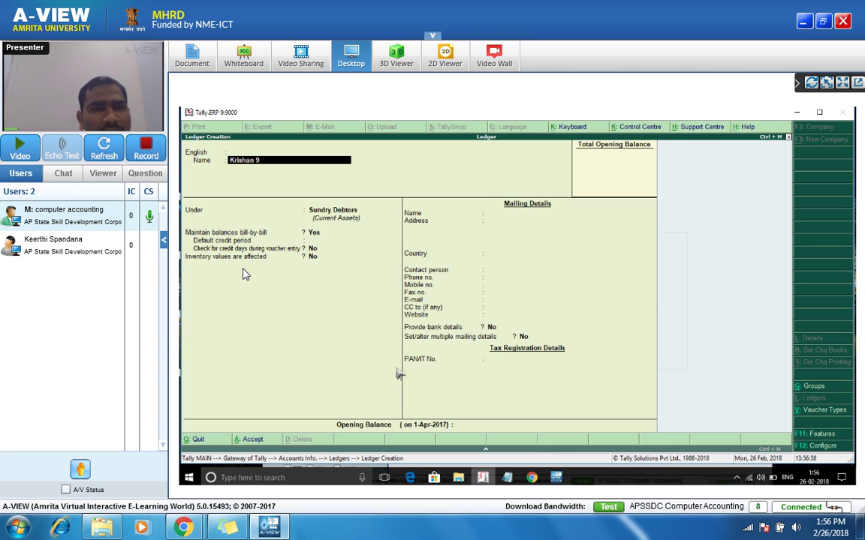
{"action": "type", "text": "(Sup"}
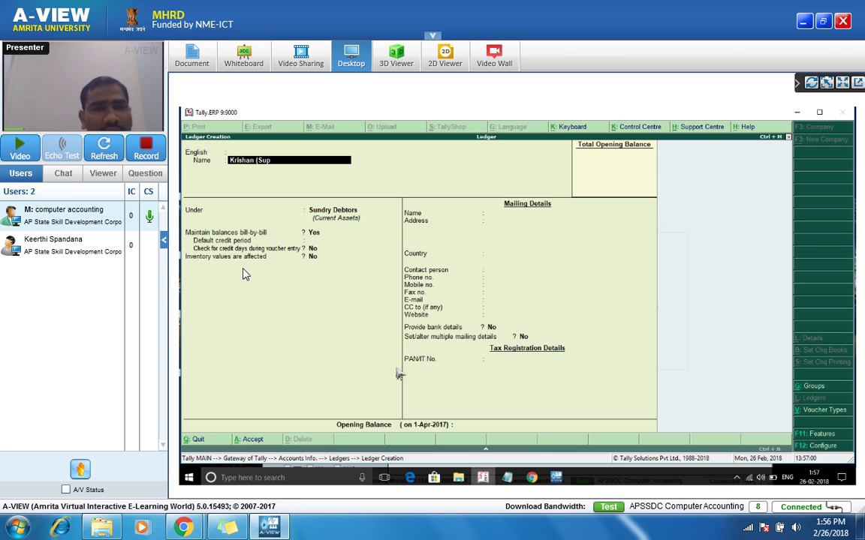
{"action": "type", "text": "plier)"}
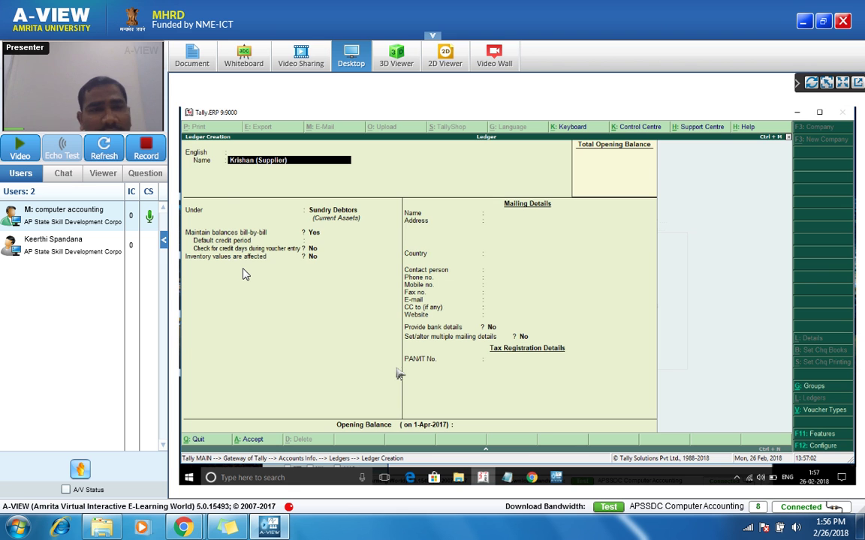
{"action": "key", "text": "Return"}
{"action": "key", "text": "Return"}
{"action": "key", "text": "Return"}
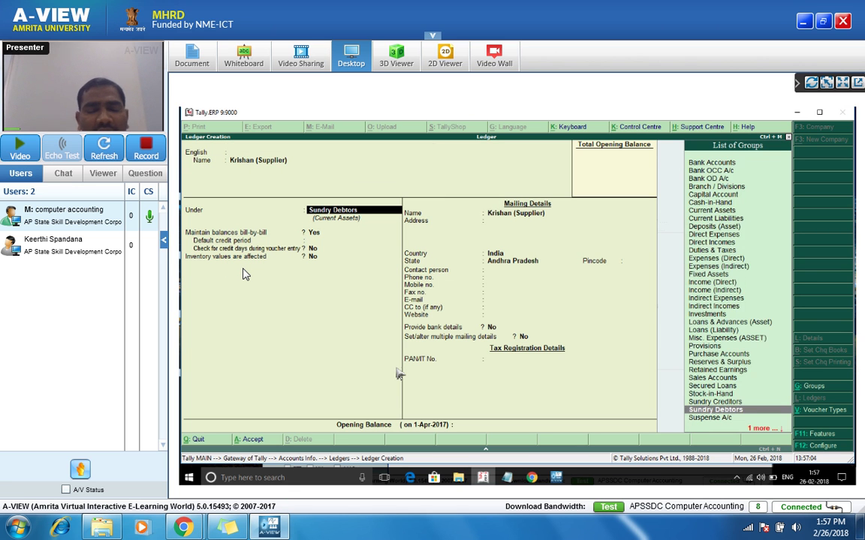
Step: Group the ledger under Sundry Creditors, keep default mailing details, and save it
{"action": "type", "text": "Sundr"}
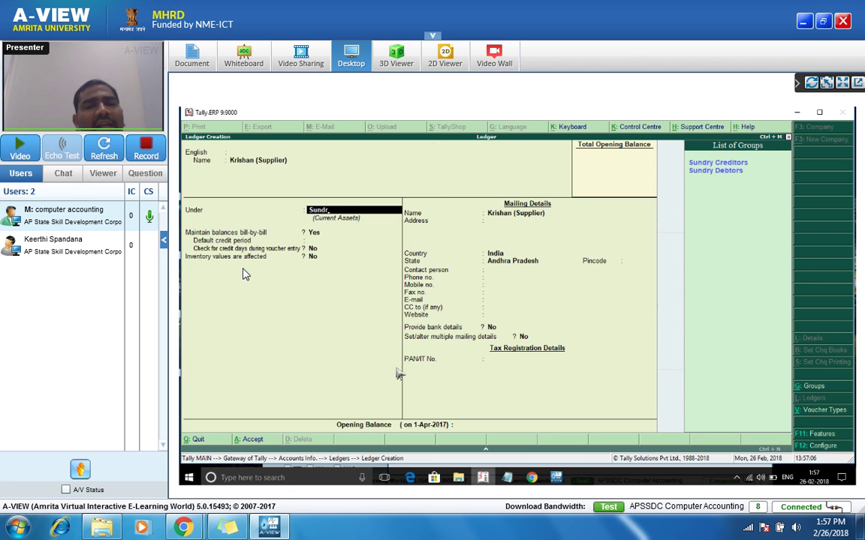
{"action": "key", "text": "Return"}
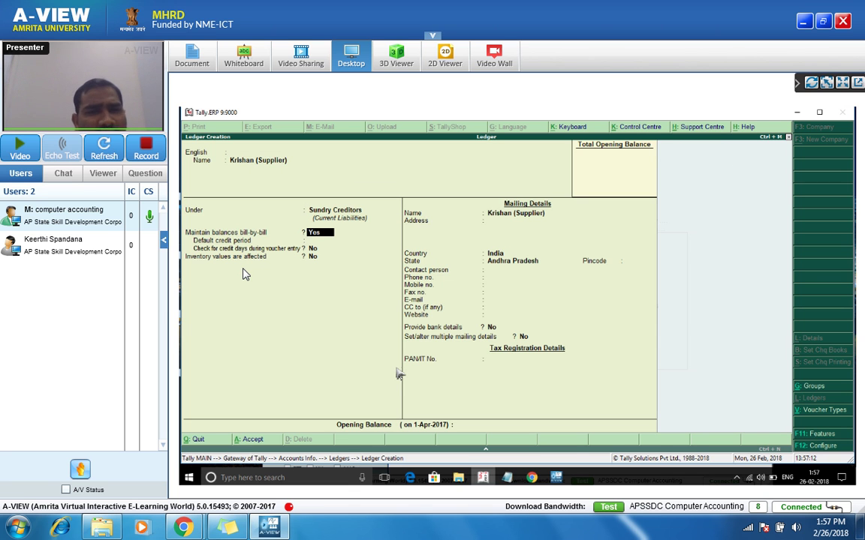
{"action": "key", "text": "Return"}
{"action": "key", "text": "Return"}
{"action": "key", "text": "Return"}
{"action": "key", "text": "Return"}
{"action": "key", "text": "Return"}
{"action": "key", "text": "Return"}
{"action": "key", "text": "Return"}
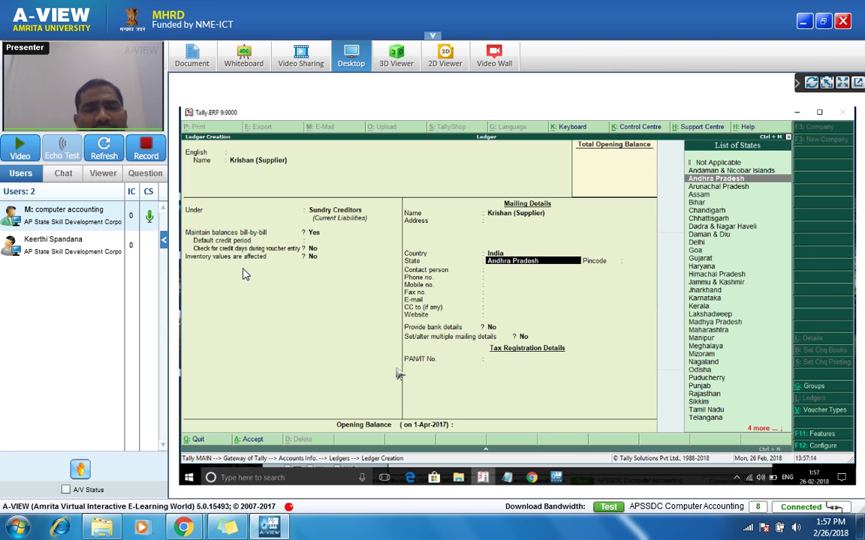
{"action": "key", "text": "Return"}
{"action": "key", "text": "Return"}
{"action": "key", "text": "Return"}
{"action": "key", "text": "Return"}
{"action": "key", "text": "Return"}
{"action": "key", "text": "Return"}
{"action": "key", "text": "Return"}
{"action": "key", "text": "Return"}
{"action": "key", "text": "Return"}
{"action": "key", "text": "Return"}
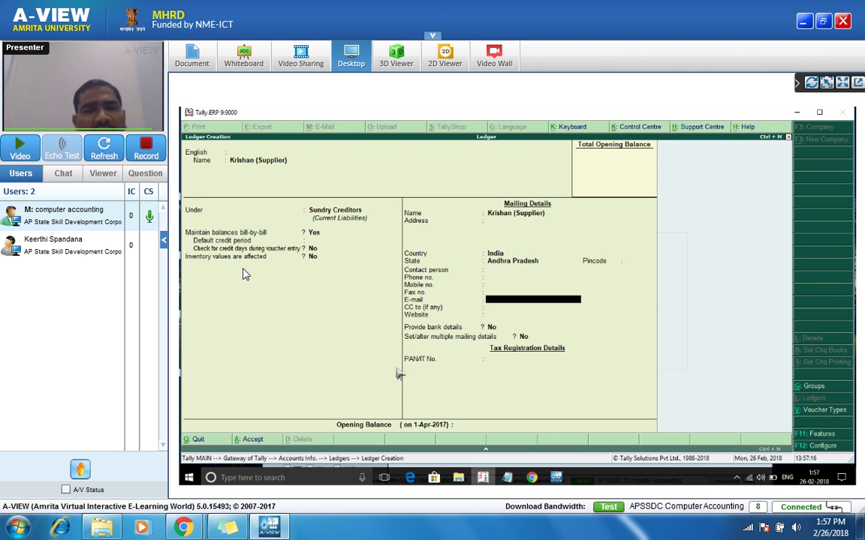
{"action": "key", "text": "Return"}
{"action": "key", "text": "Return"}
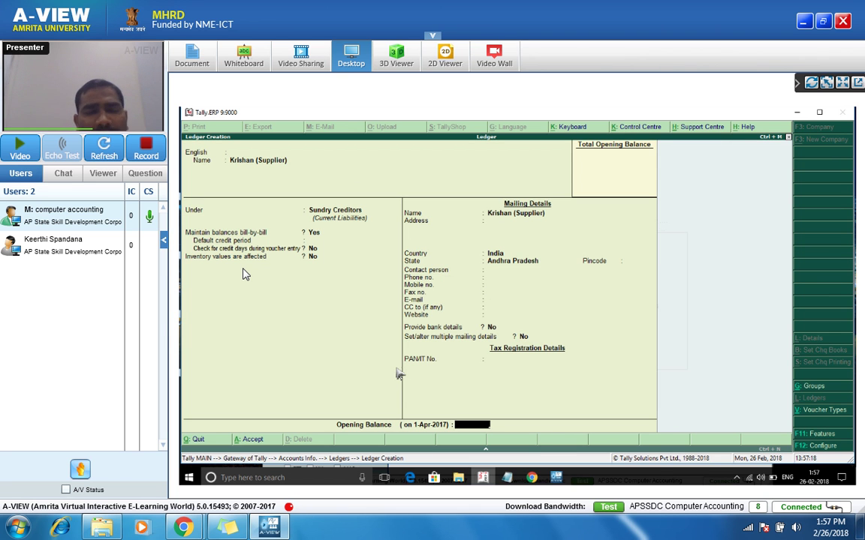
{"action": "key", "text": "Return"}
{"action": "key", "text": "Return"}
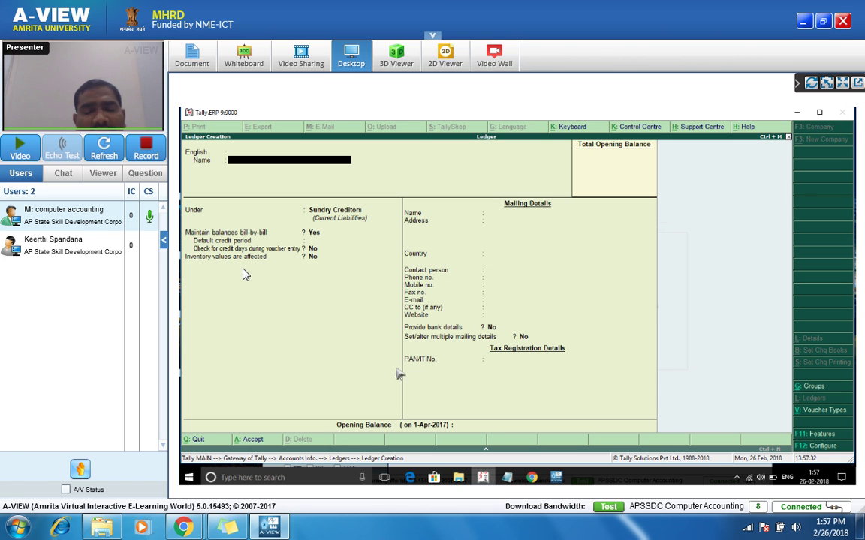
Step: Name the ledger Packing Charges and group it under Direct Expenses
{"action": "type", "text": "P"}
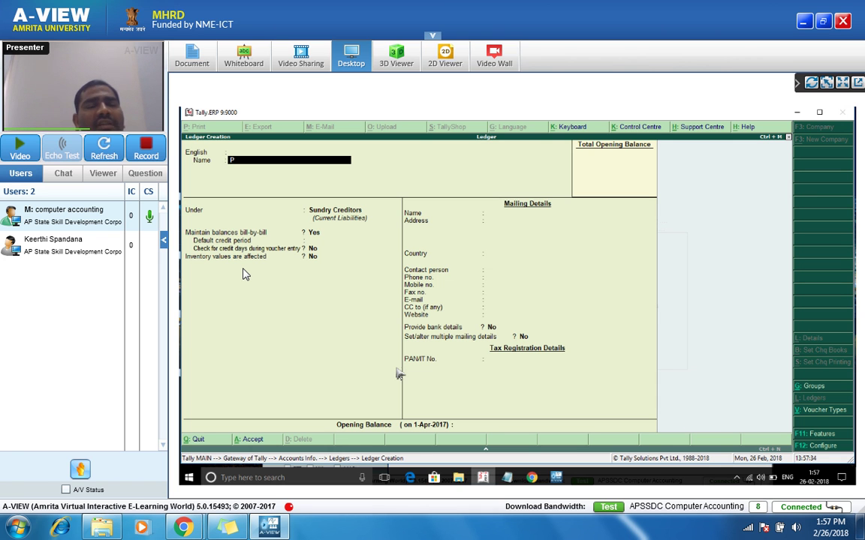
{"action": "type", "text": "acking"}
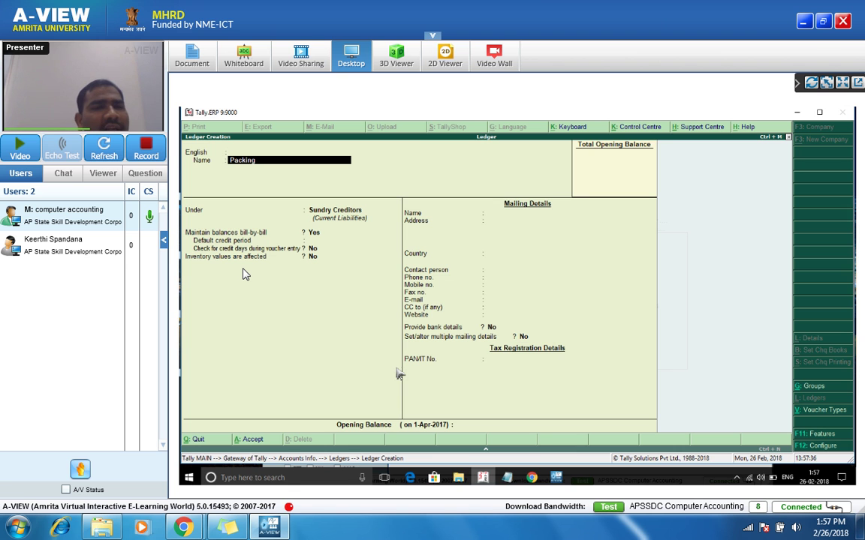
{"action": "type", "text": " Charges"}
{"action": "key", "text": "Return"}
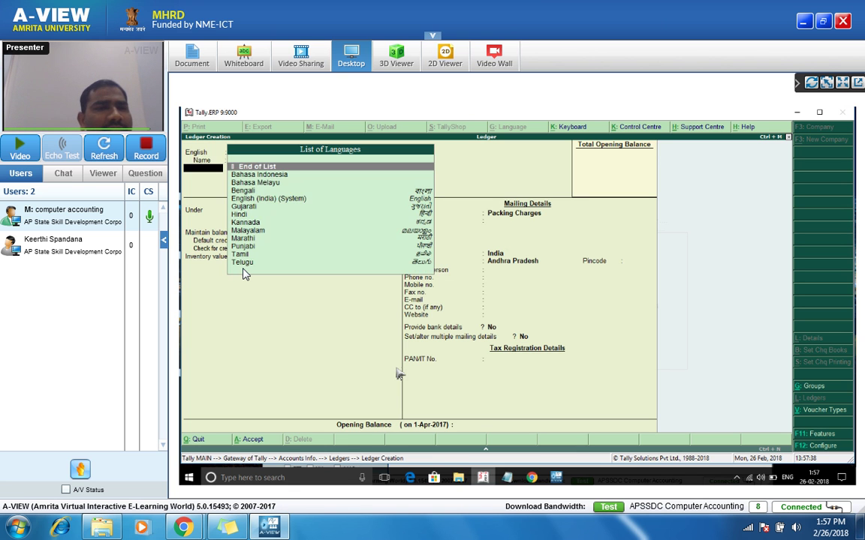
{"action": "key", "text": "Return"}
{"action": "type", "text": "Direct"}
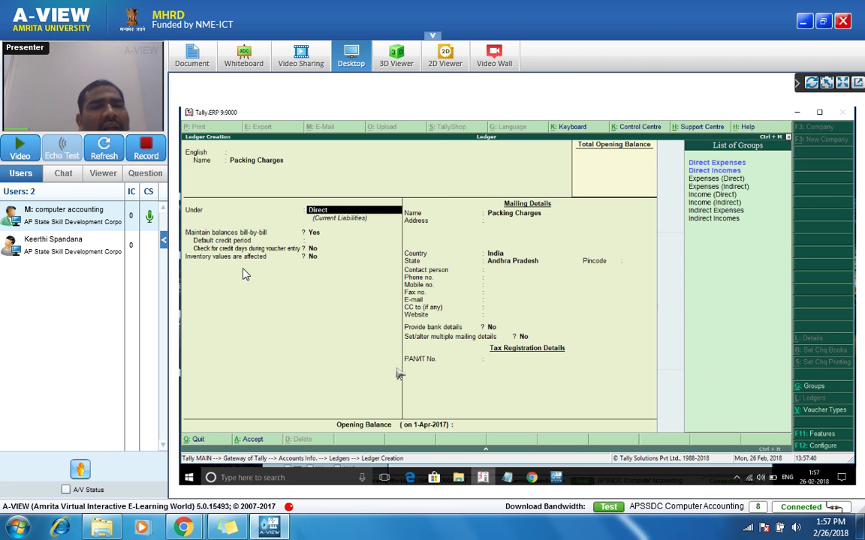
{"action": "key", "text": "Return"}
{"action": "key", "text": "Down"}
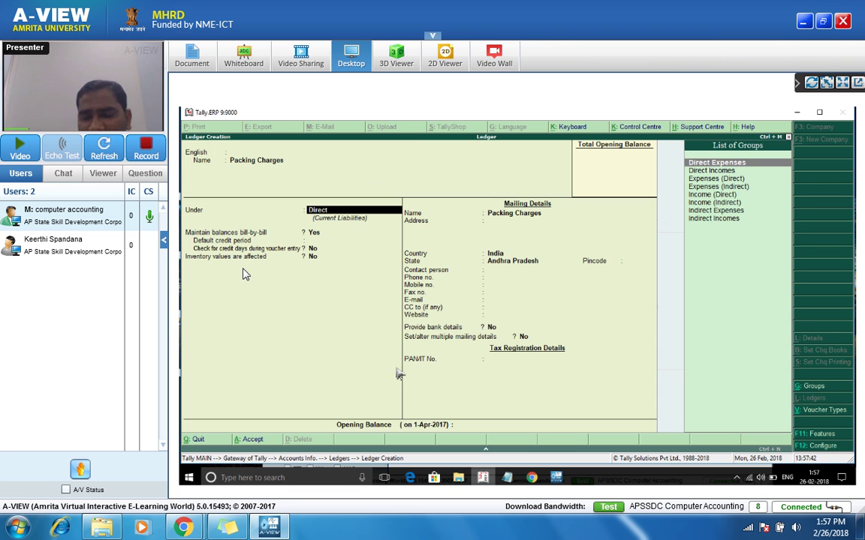
{"action": "key", "text": "Return"}
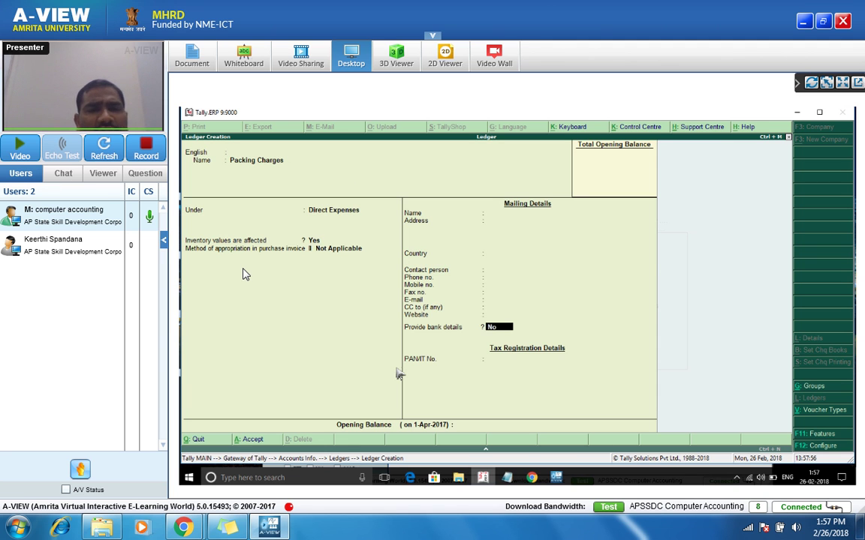
Step: Keep Not Applicable as the appropriation method and save the Packing Charges ledger
{"action": "key", "text": "BackSpace"}
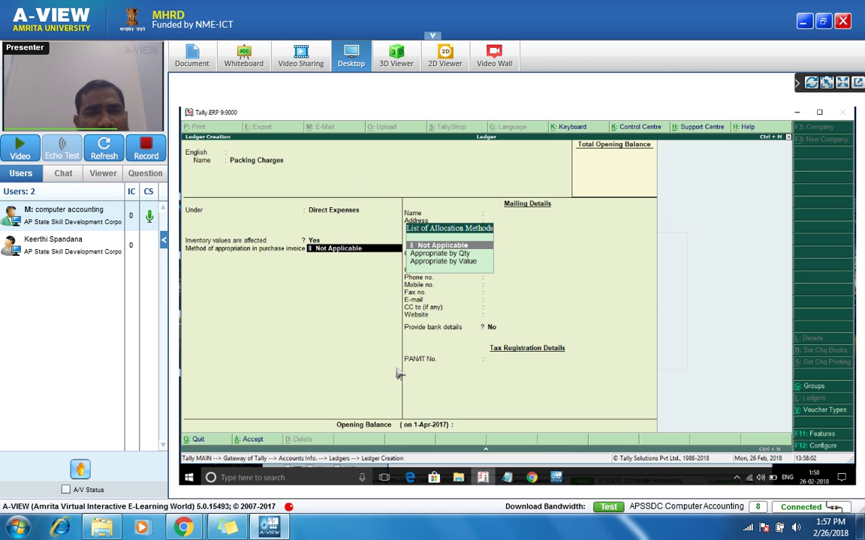
{"action": "key", "text": "Return"}
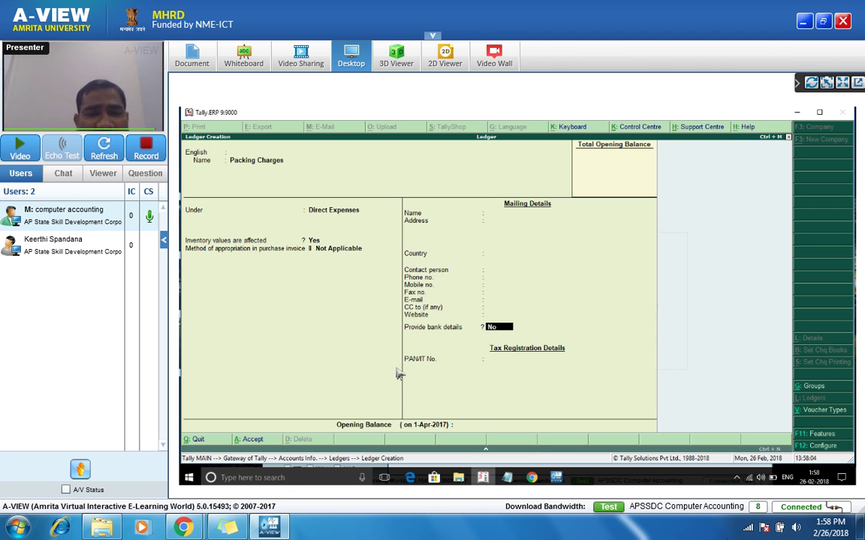
{"action": "key", "text": "Return"}
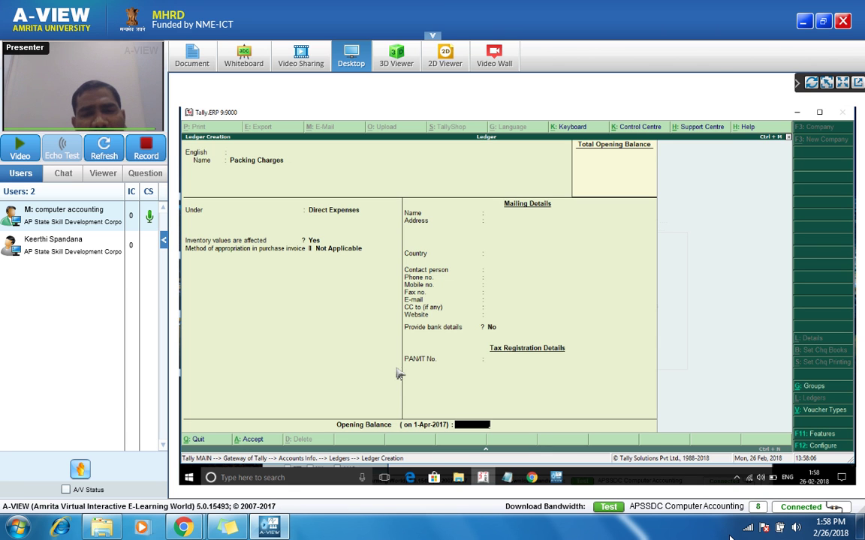
{"action": "key", "text": "Return"}
{"action": "key", "text": "Return"}
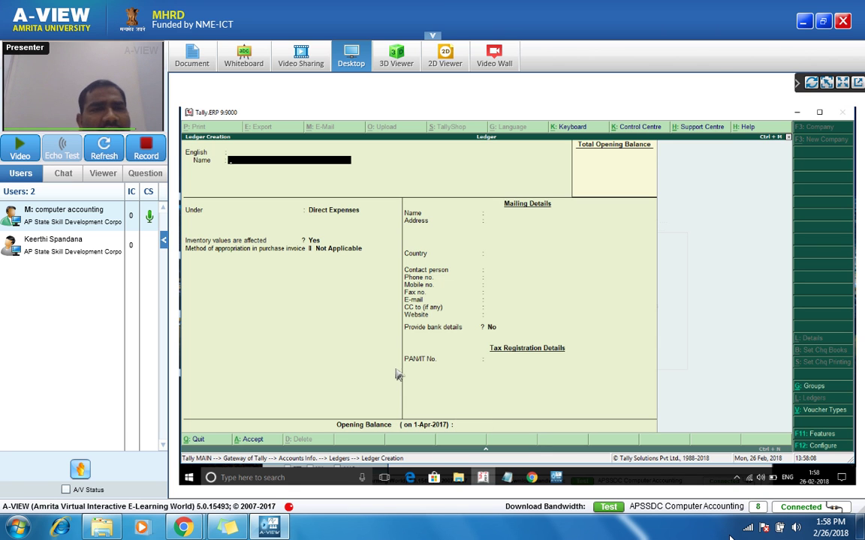
Step: In the A-VIEW chat, reply 'yes sir' about the audio, then 'ok sir' to acknowledge
{"action": "left_click", "coordinate": [560, 480]}
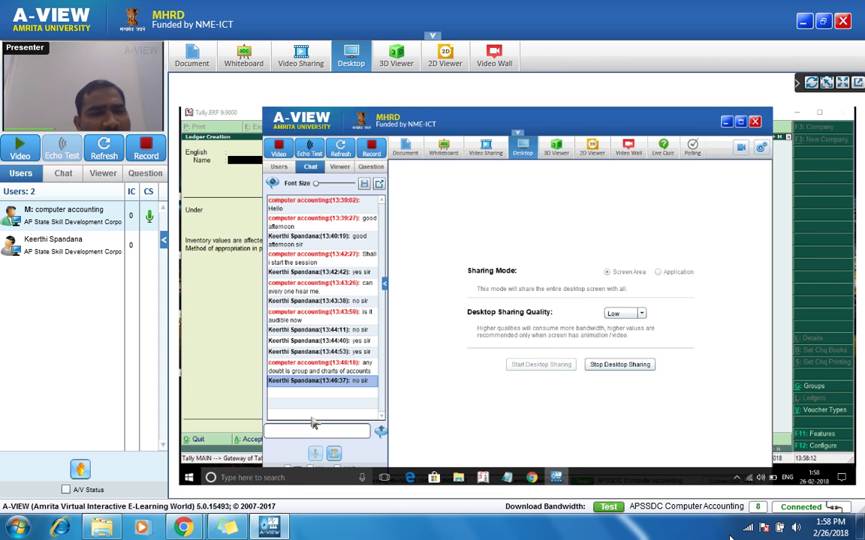
{"action": "left_click", "coordinate": [306, 431]}
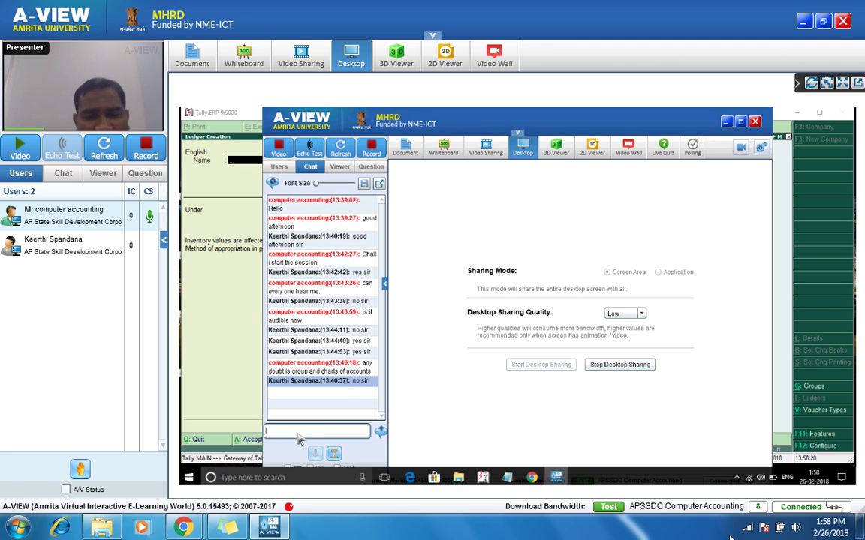
{"action": "type", "text": "it is audible"}
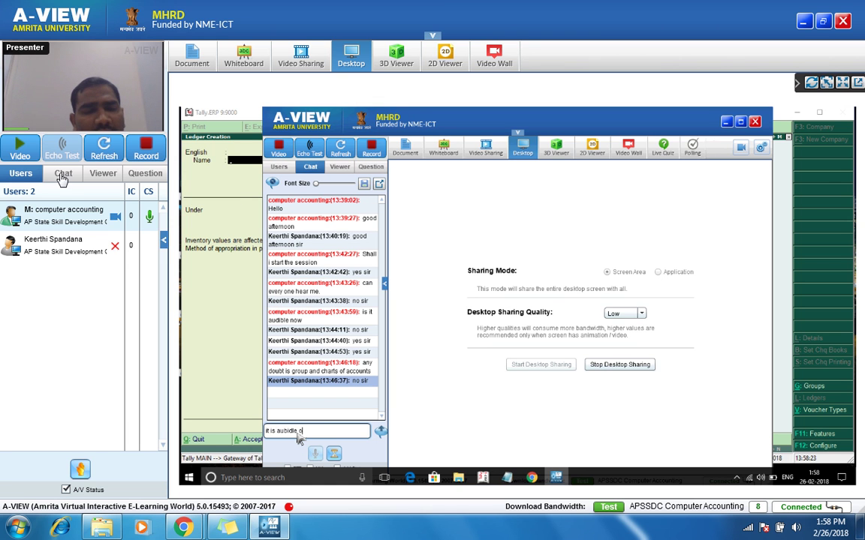
{"action": "left_click", "coordinate": [63, 174]}
{"action": "left_click", "coordinate": [63, 440]}
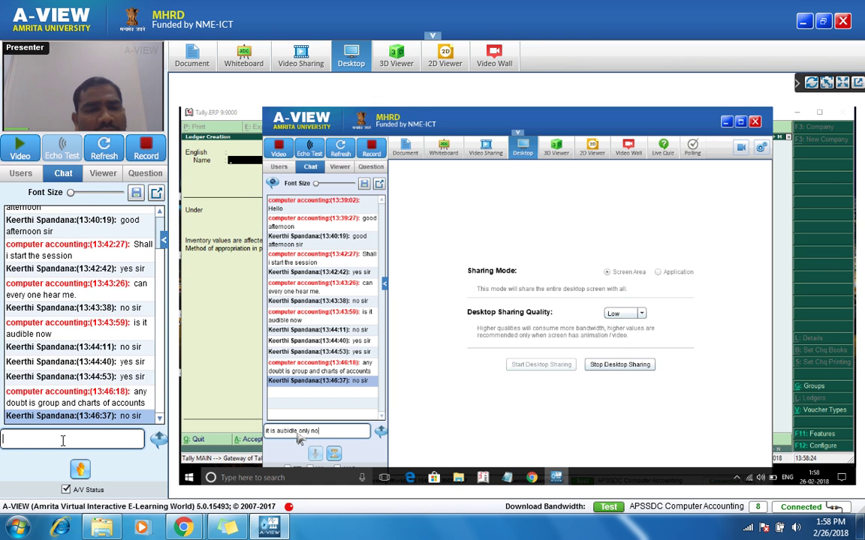
{"action": "type", "text": "yes sir"}
{"action": "key", "text": "Return"}
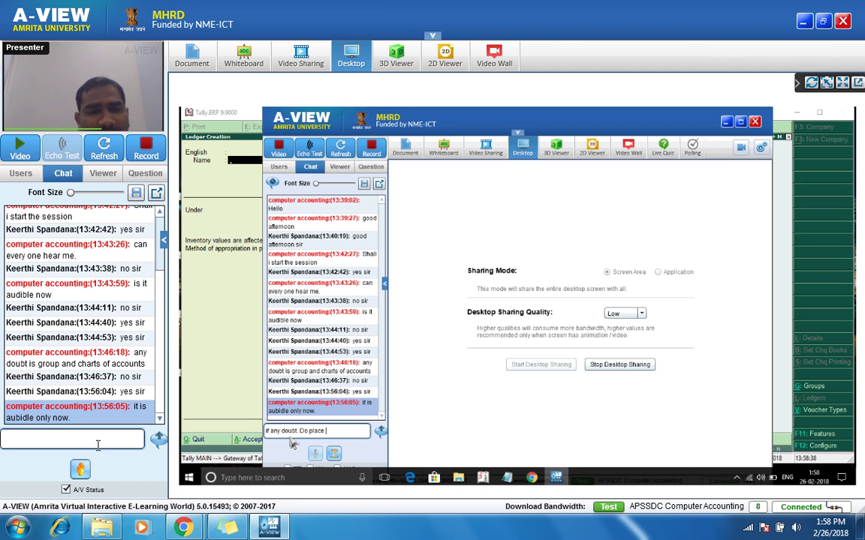
{"action": "type", "text": "ok"}
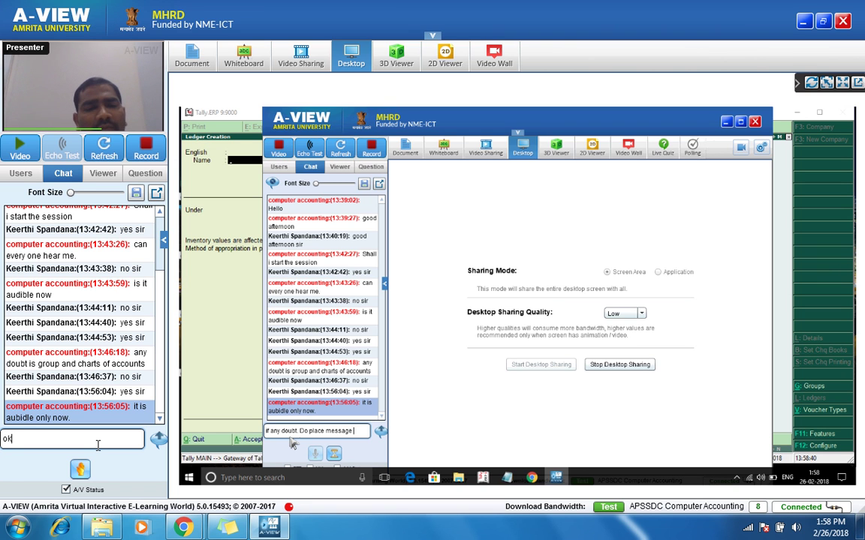
{"action": "type", "text": " sir"}
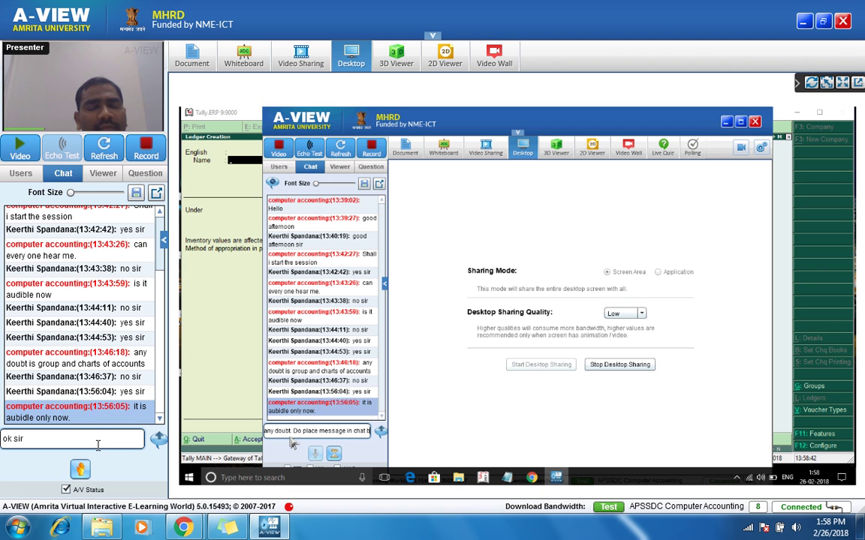
{"action": "key", "text": "Return"}
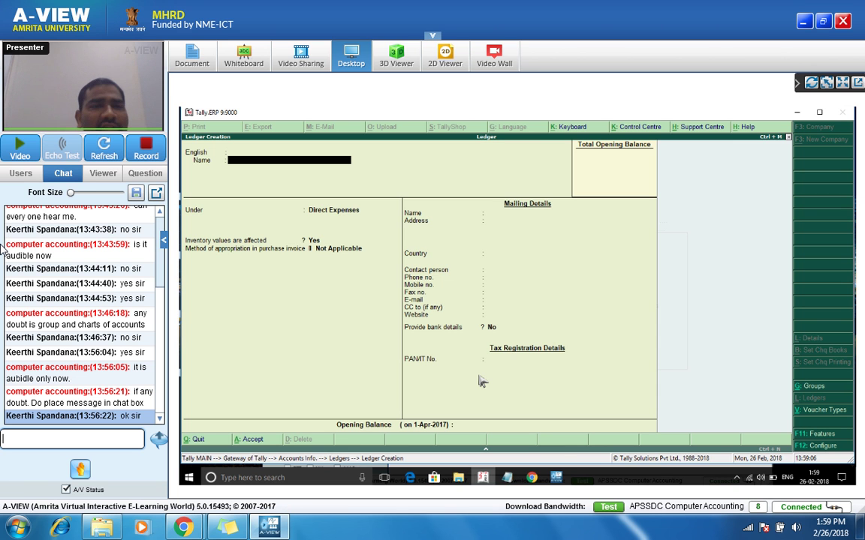
Step: Create the Purchase ledger under Purchase Accounts with Not Applicable appropriation and save it
{"action": "type", "text": "Purchawee"}
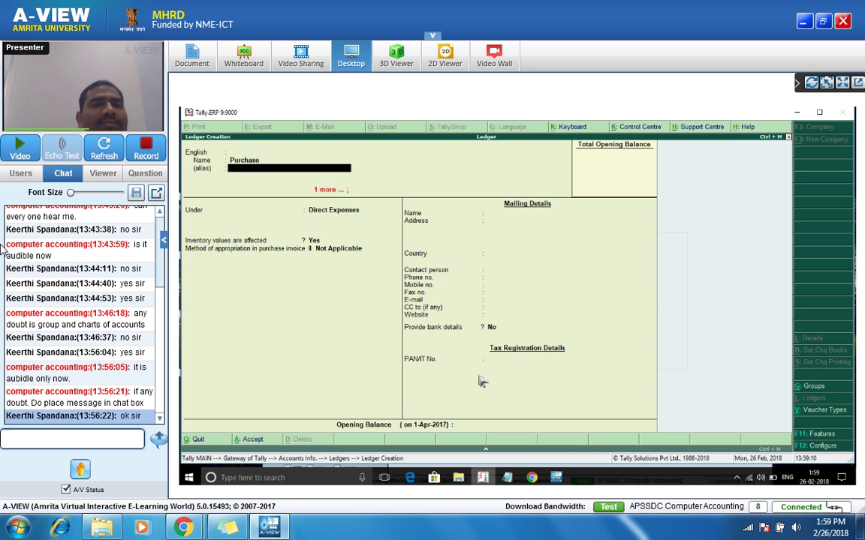
{"action": "key", "text": "alt+g"}
{"action": "key", "text": "Escape"}
{"action": "key", "text": "Return"}
{"action": "type", "text": "Purchas"}
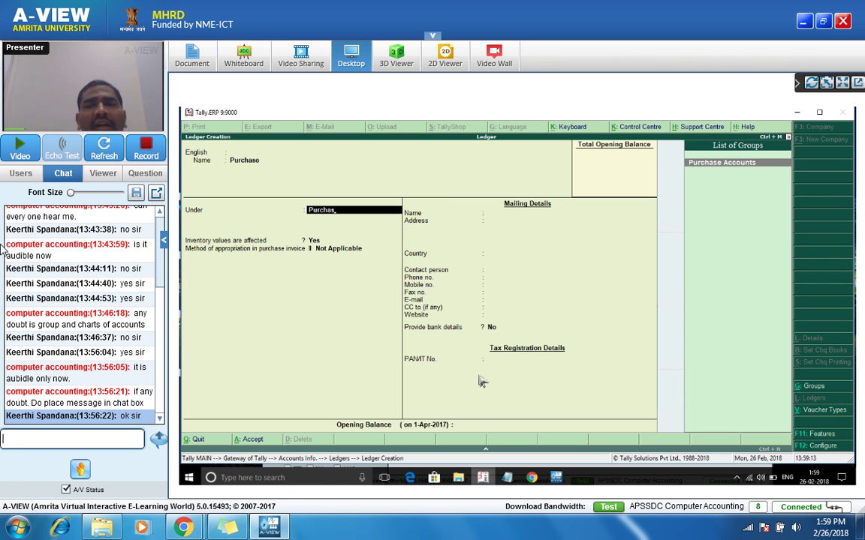
{"action": "key", "text": "Return"}
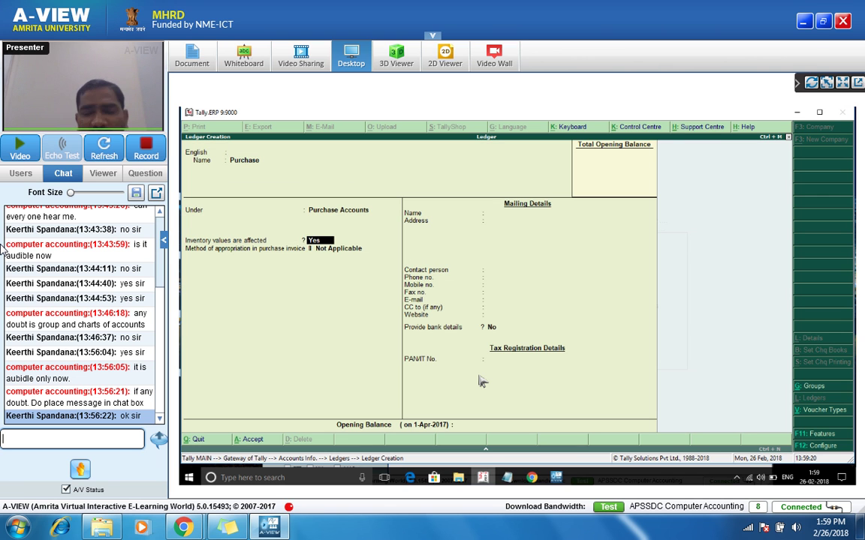
{"action": "key", "text": "Return"}
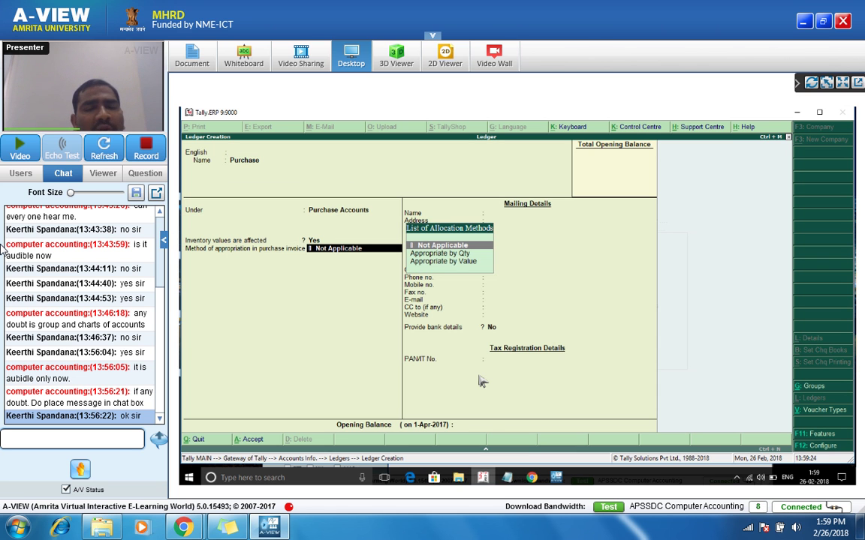
{"action": "key", "text": "Return"}
{"action": "key", "text": "Return"}
{"action": "key", "text": "Return"}
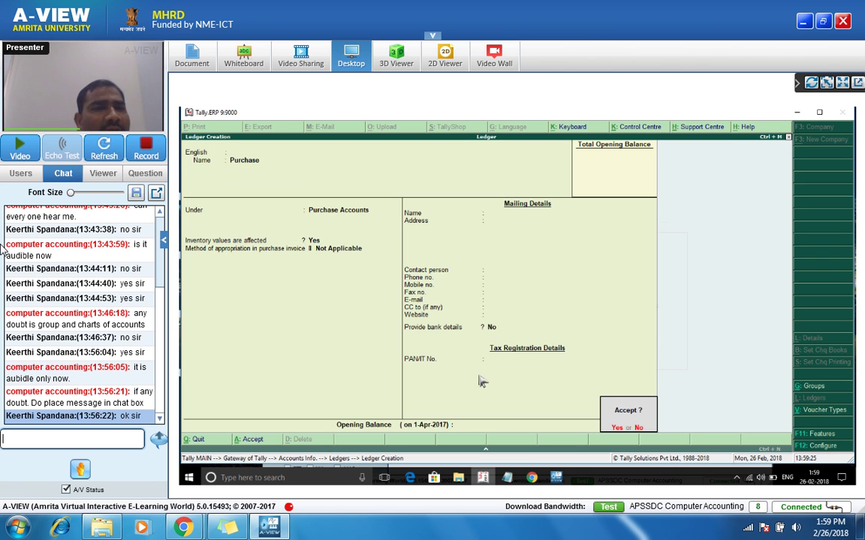
{"action": "key", "text": "Return"}
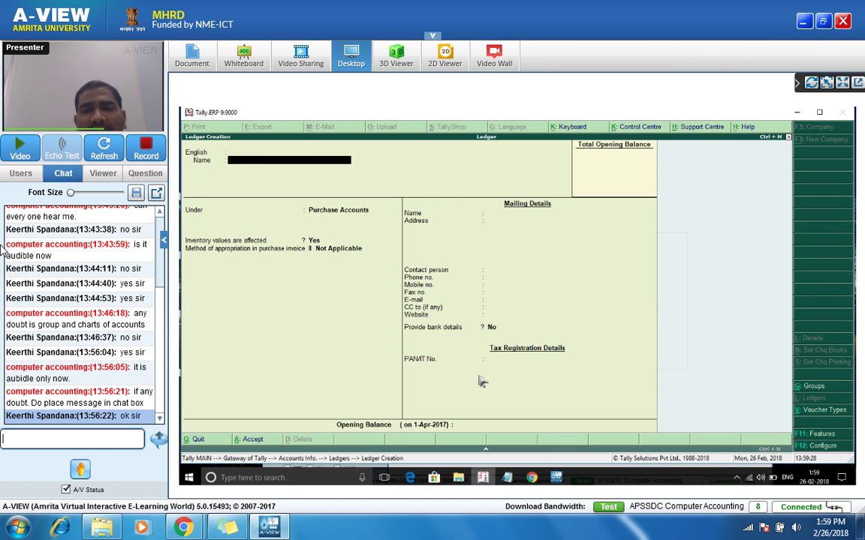
Step: Create the Sales ledger under Sales Accounts and save it
{"action": "type", "text": "Sales"}
{"action": "key", "text": "Return"}
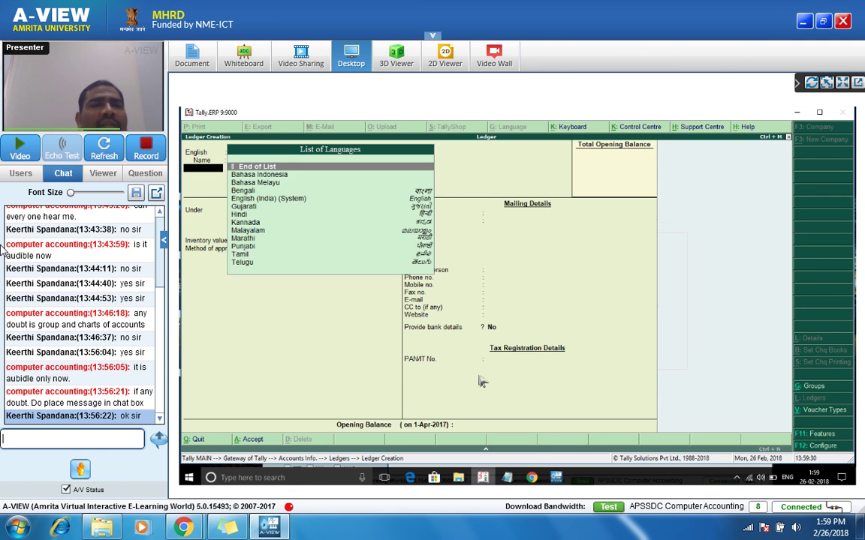
{"action": "key", "text": "Return"}
{"action": "type", "text": "Sales"}
{"action": "key", "text": "Return"}
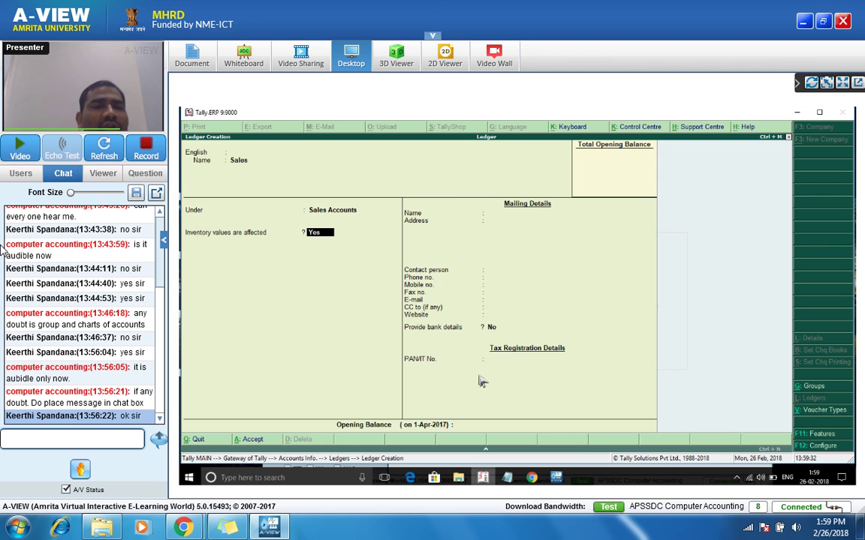
{"action": "key", "text": "Return"}
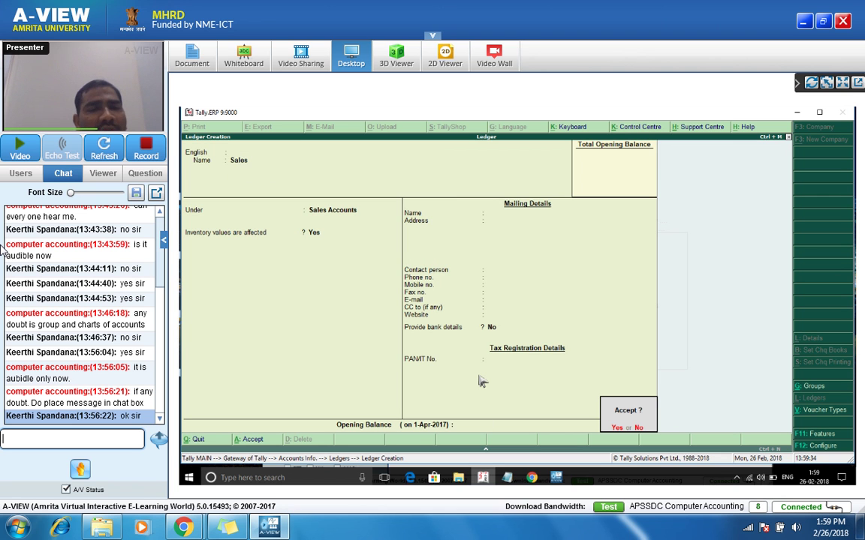
{"action": "key", "text": "Return"}
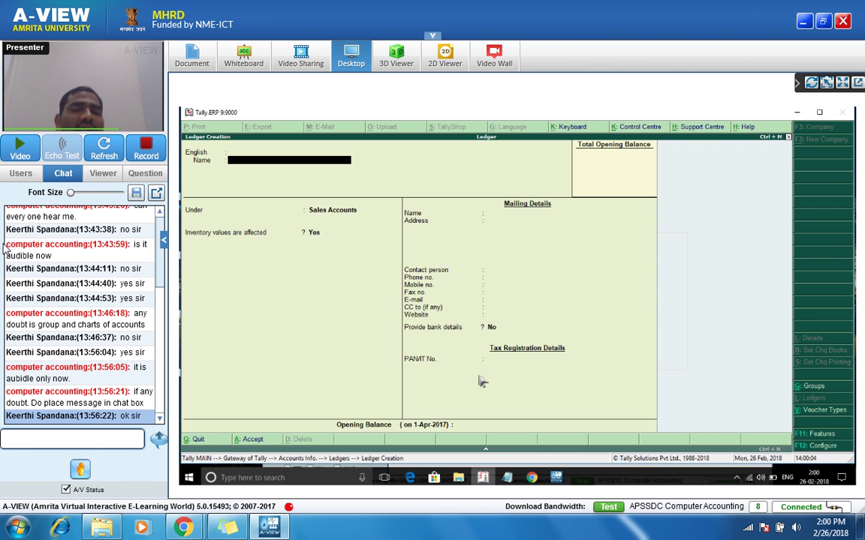
Step: Begin entering the Icici Bank ledger in the Ledger Creation form
{"action": "mouse_move", "coordinate": [59, 109]}
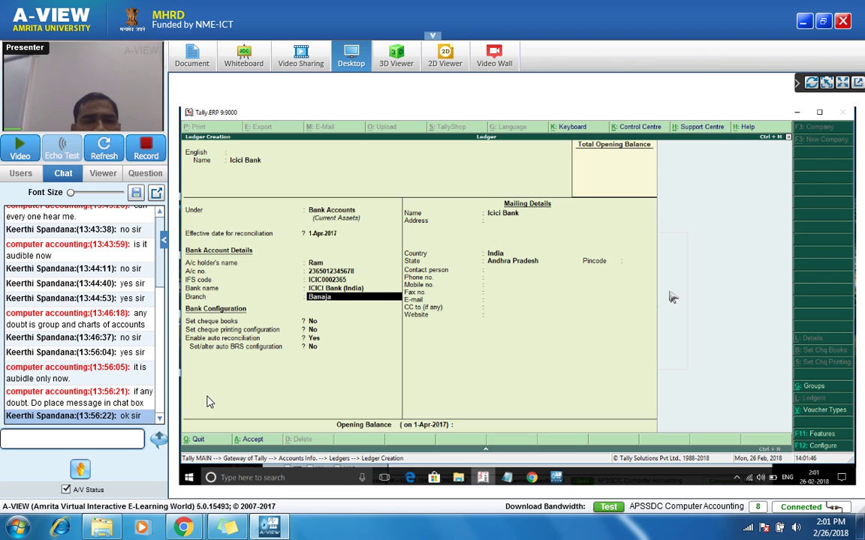
Step: Check the A-VIEW participants and chat, then enable cheque books for the Icici Bank ledger
{"action": "left_click", "coordinate": [33, 174]}
{"action": "left_click", "coordinate": [62, 178]}
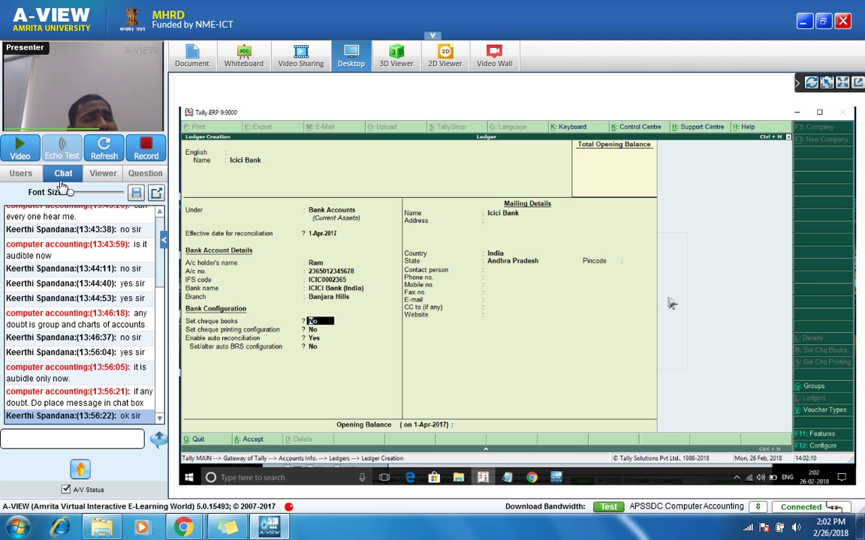
{"action": "type", "text": "y"}
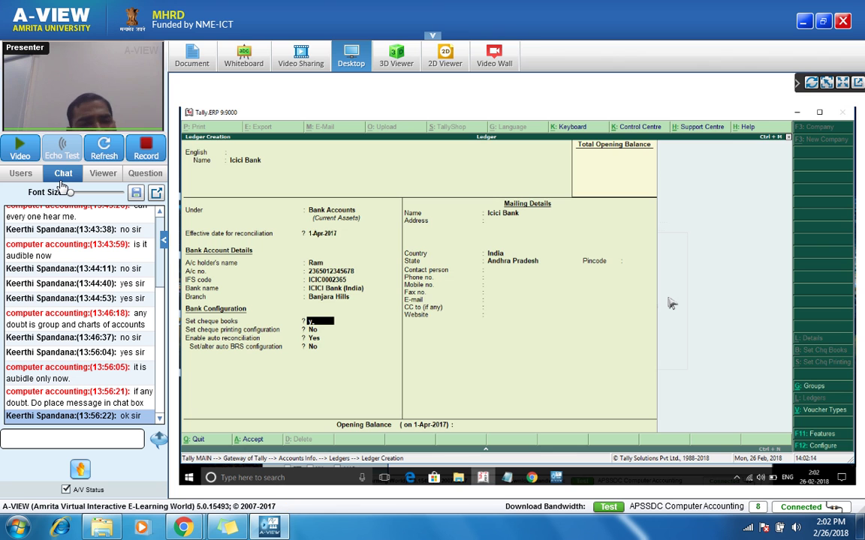
{"action": "key", "text": "Return"}
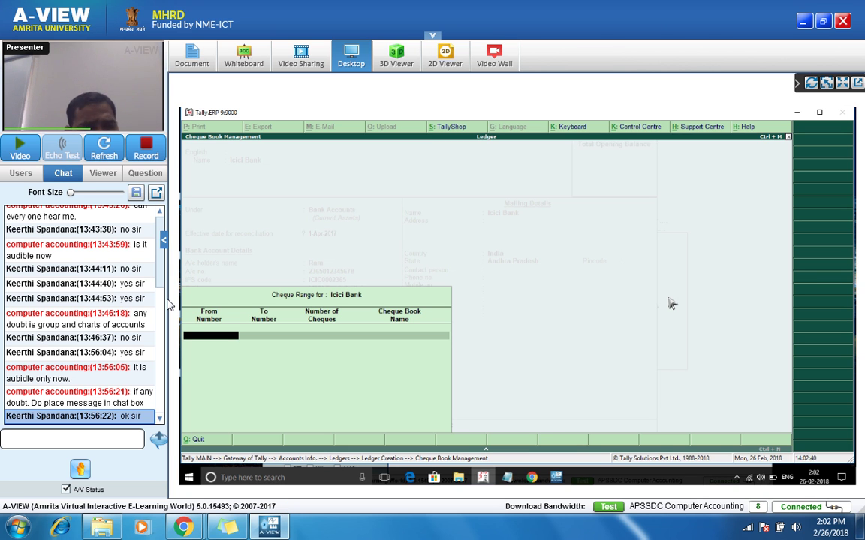
Step: Set the Icici Bank cheque range to start at 123400 with 20 cheques, ending at 123419
{"action": "type", "text": "123"}
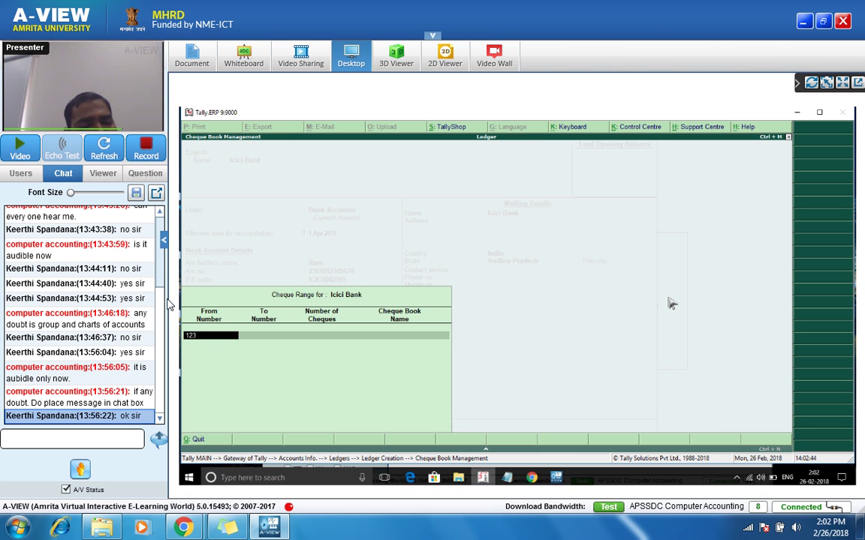
{"action": "type", "text": "400"}
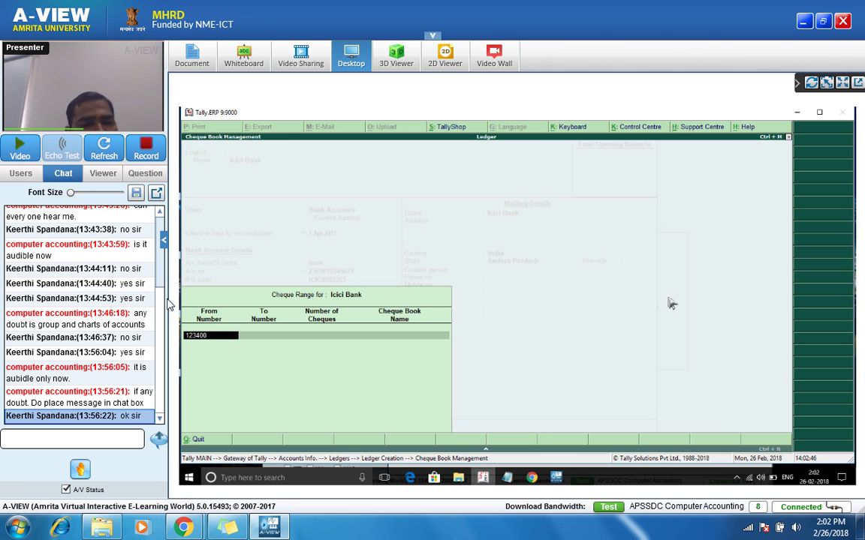
{"action": "key", "text": "Return"}
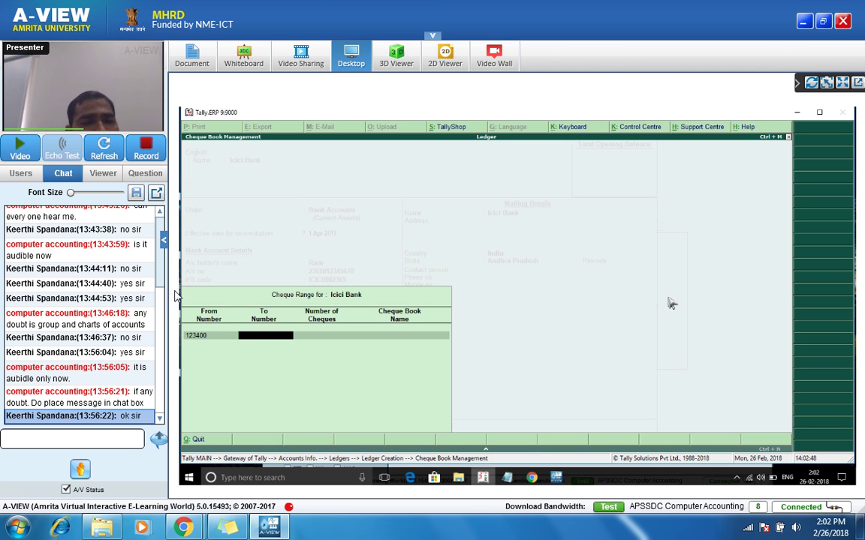
{"action": "type", "text": "123499"}
{"action": "key", "text": "Return"}
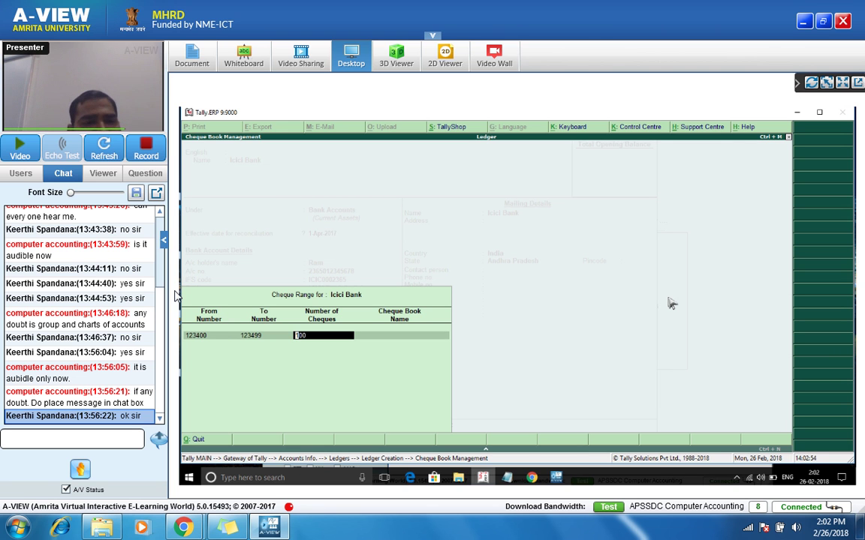
{"action": "key", "text": "BackSpace"}
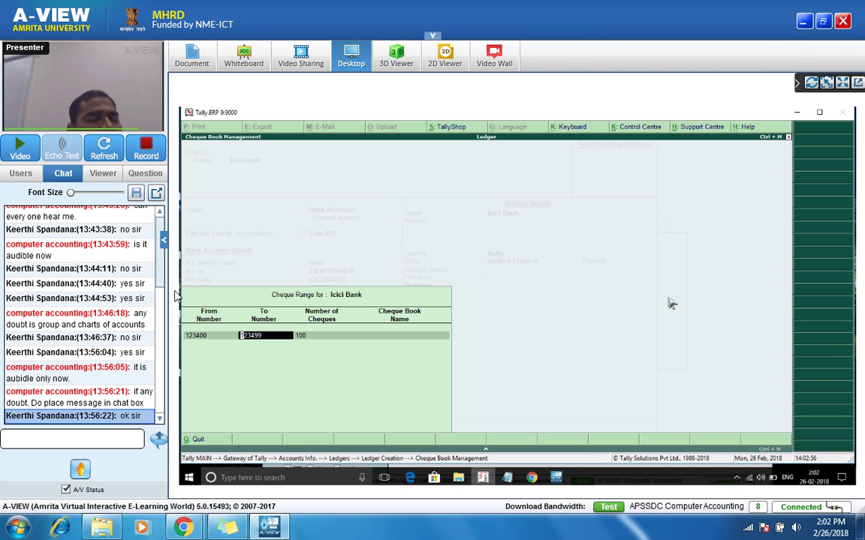
{"action": "key", "text": "BackSpace"}
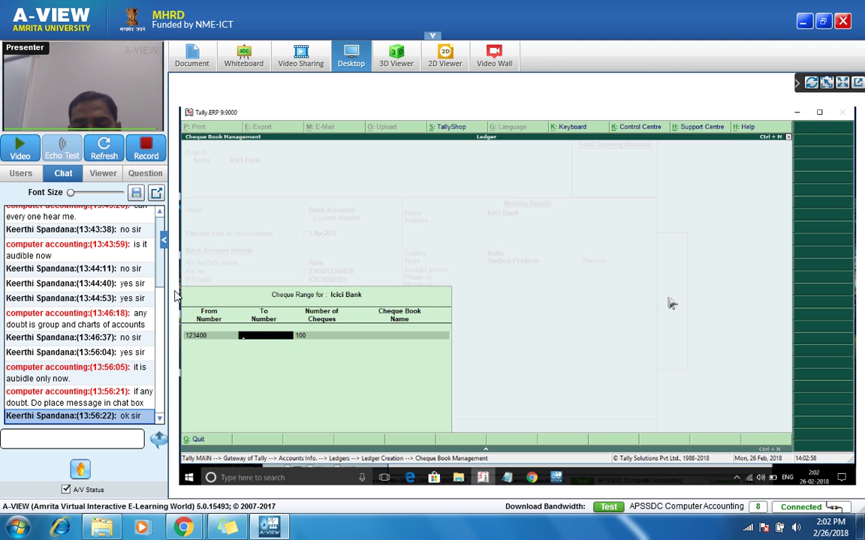
{"action": "key", "text": "Return"}
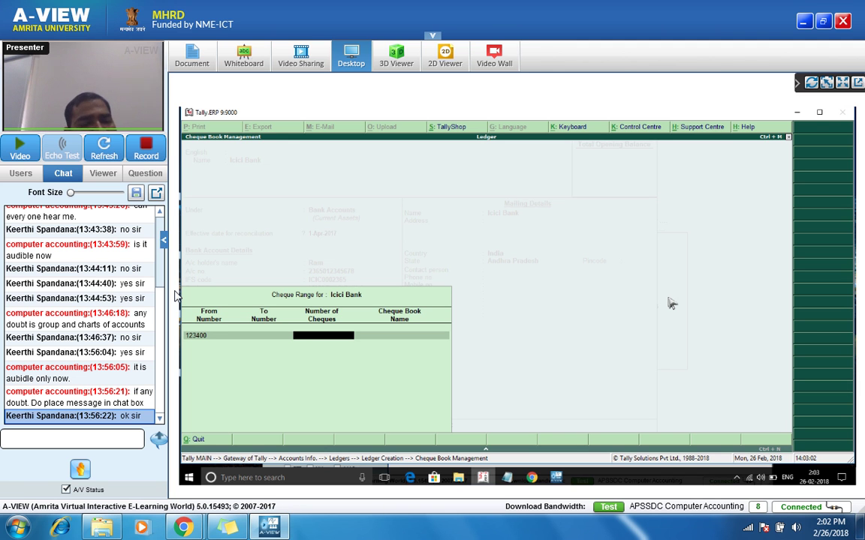
{"action": "type", "text": "00"}
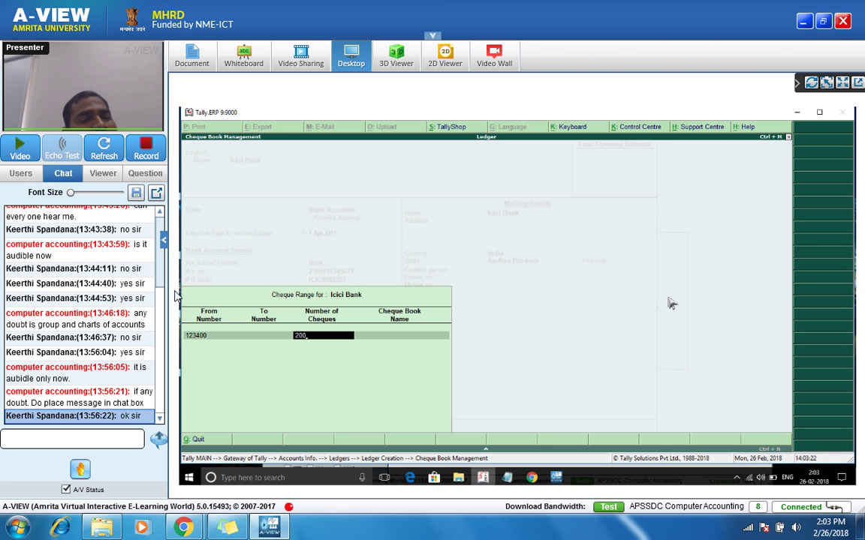
{"action": "key", "text": "Return"}
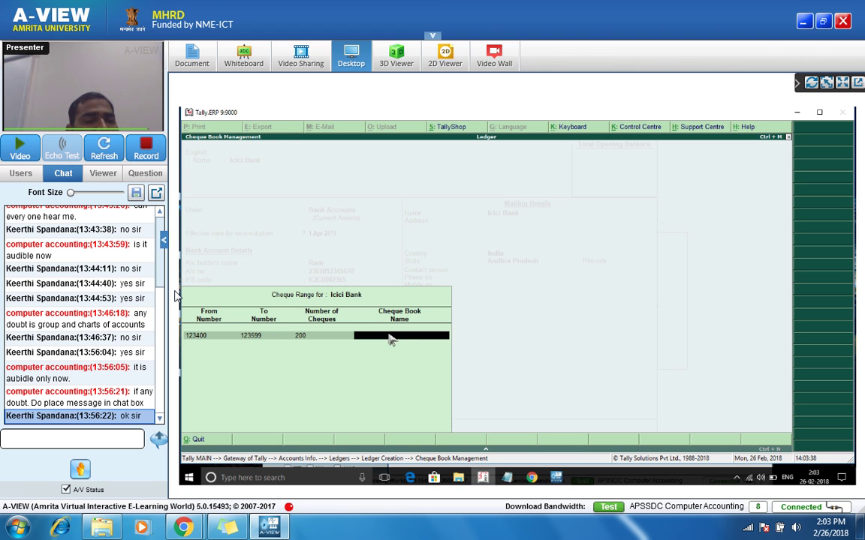
{"action": "key", "text": "BackSpace"}
{"action": "type", "text": "2"}
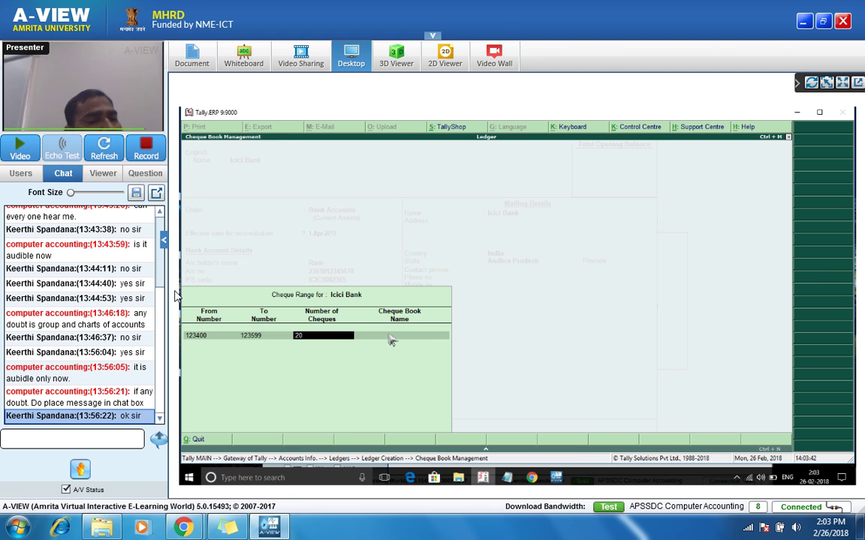
{"action": "key", "text": "Return"}
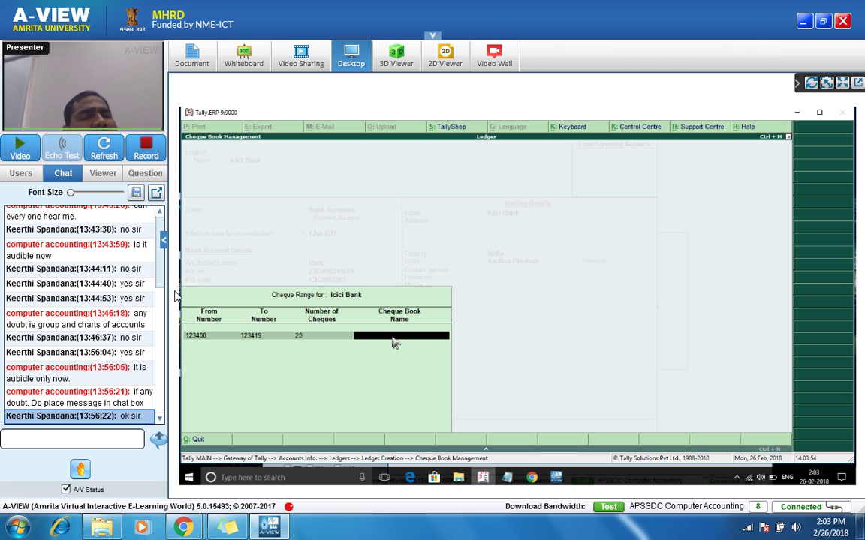
Step: Name the cheque book 'Icici Book 1' and return to the ledger form
{"action": "type", "text": "ici"}
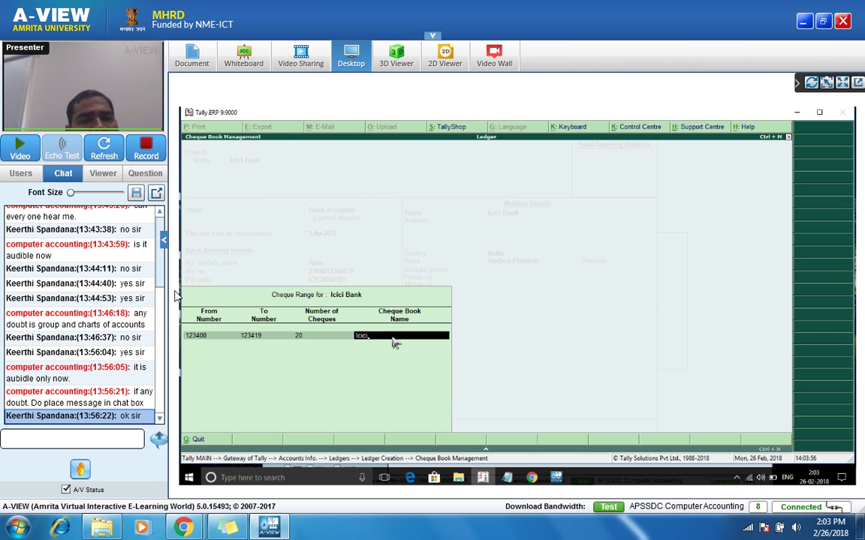
{"action": "type", "text": " Book"}
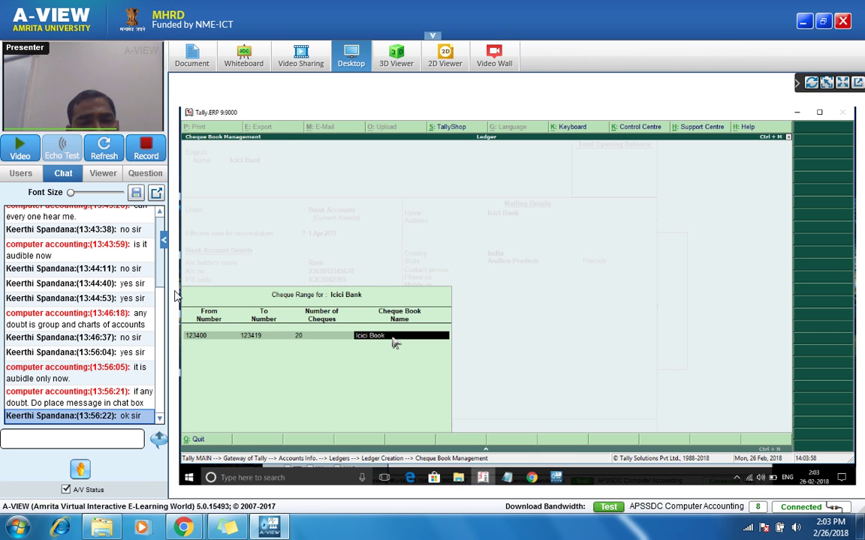
{"action": "type", "text": " 1"}
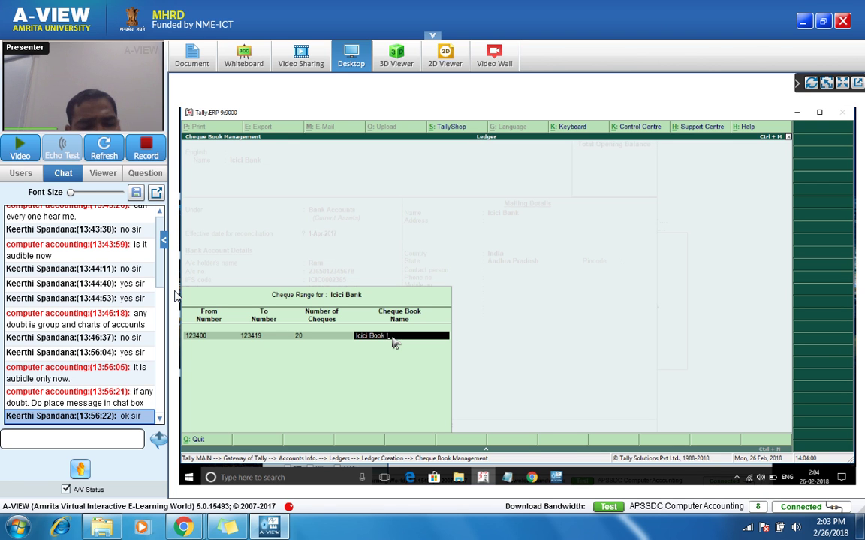
{"action": "key", "text": "BackSpace"}
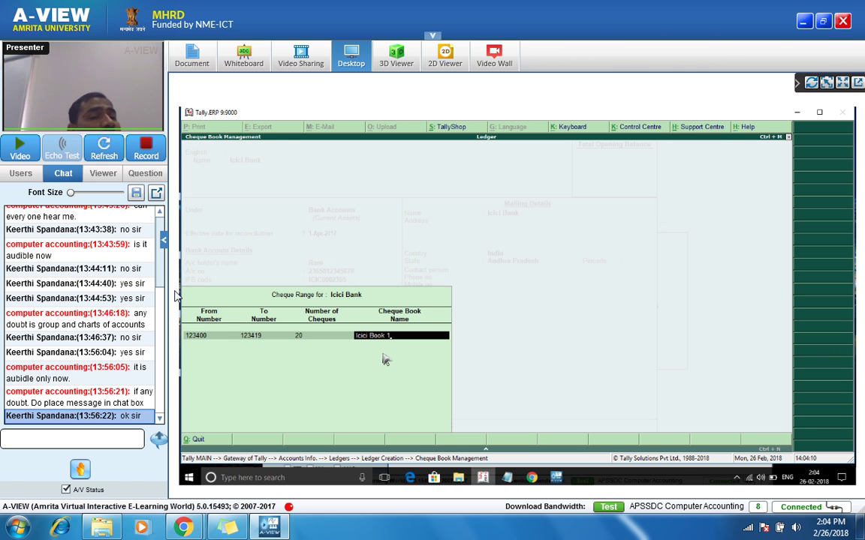
{"action": "key", "text": "Return"}
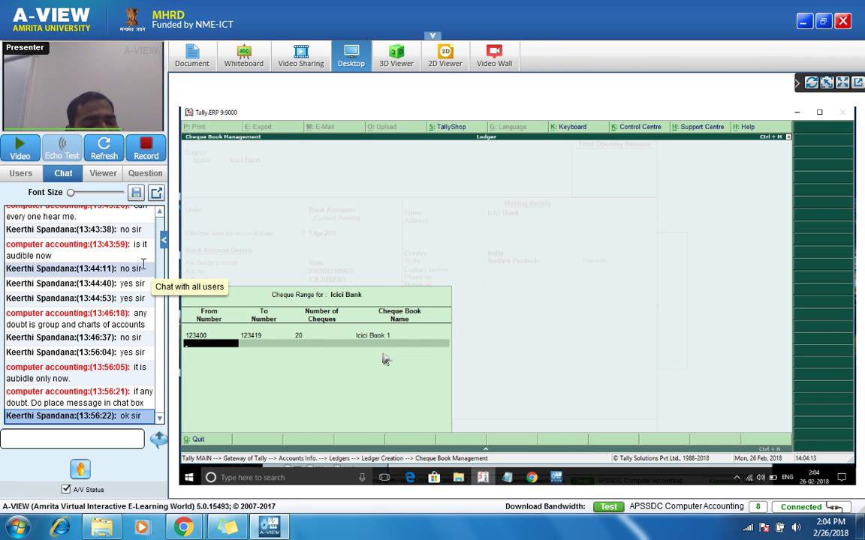
{"action": "key", "text": "Return"}
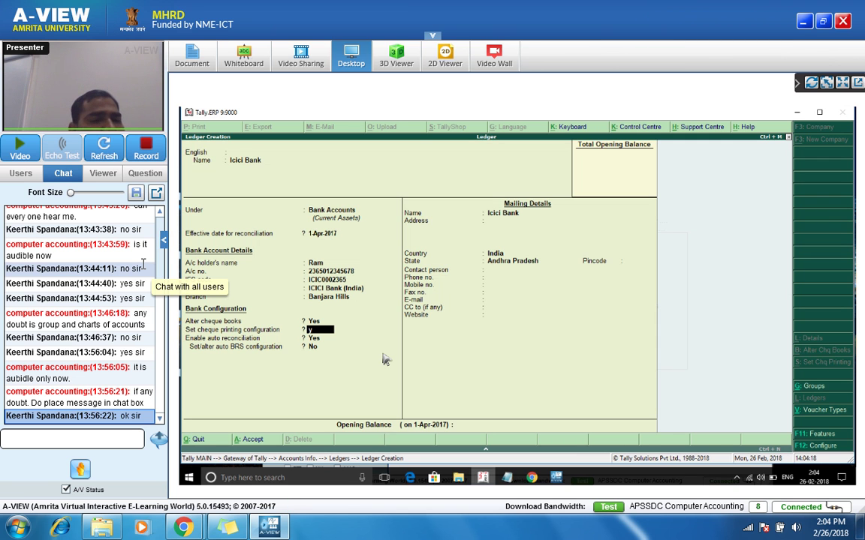
Step: Turn cheque printing configuration on, preview the CTS and standard formats, and pick User Defined
{"action": "type", "text": "y"}
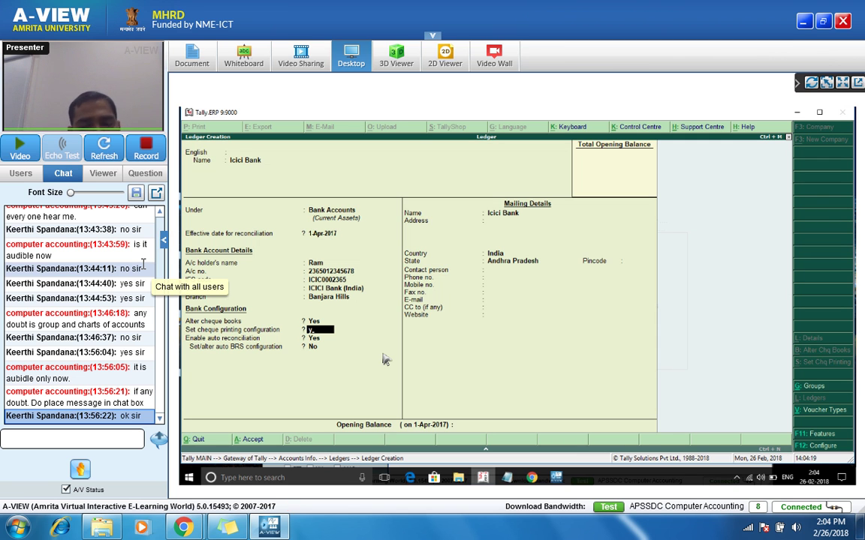
{"action": "key", "text": "Return"}
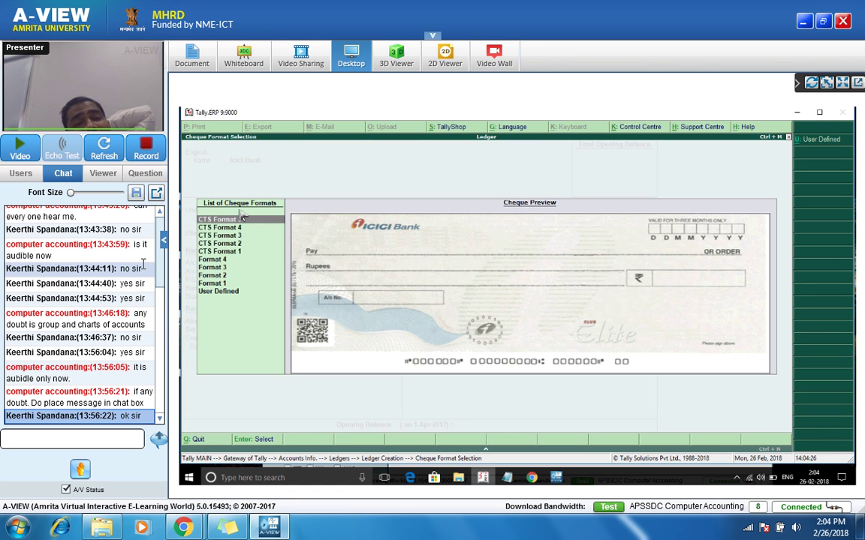
{"action": "left_click", "coordinate": [237, 229]}
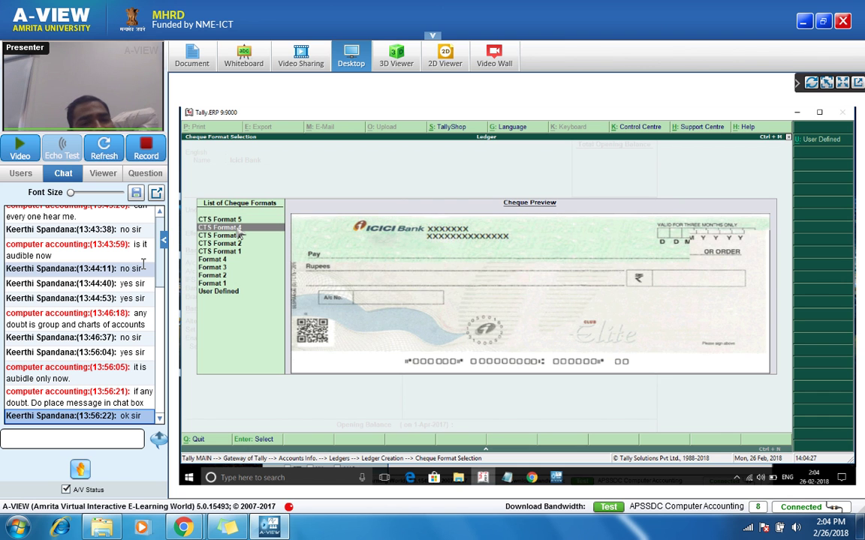
{"action": "left_click", "coordinate": [238, 235]}
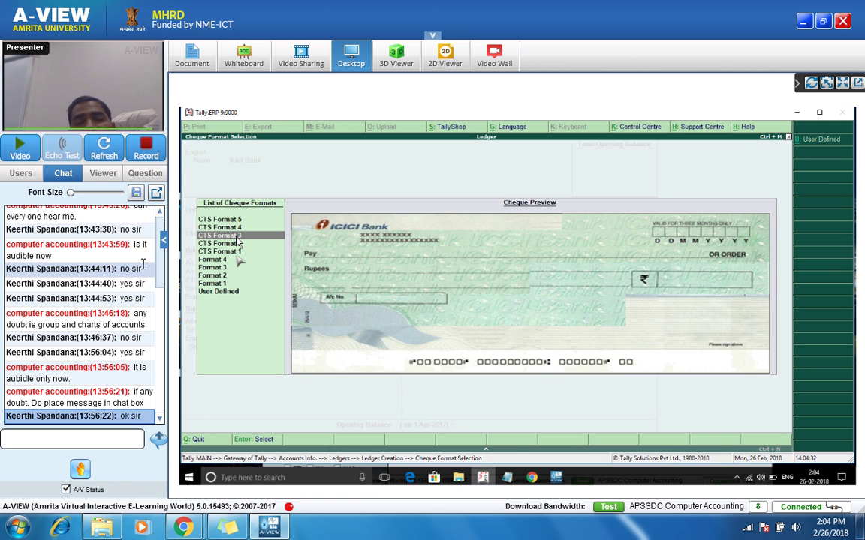
{"action": "left_click", "coordinate": [235, 253]}
{"action": "left_click", "coordinate": [230, 260]}
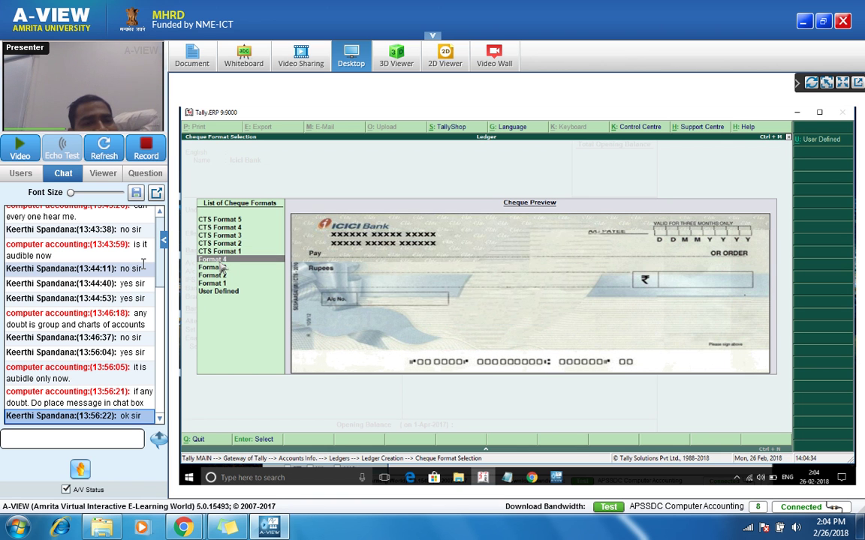
{"action": "left_click", "coordinate": [222, 276]}
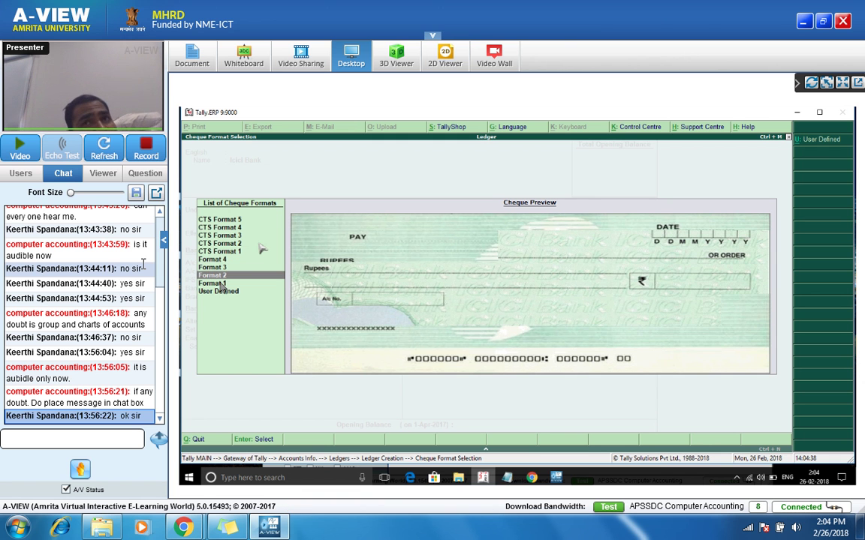
{"action": "left_click", "coordinate": [213, 284]}
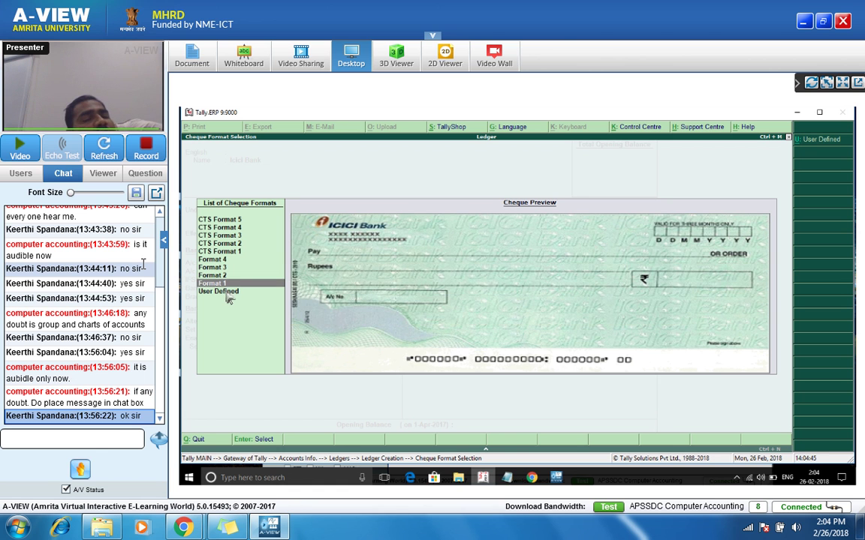
{"action": "key", "text": "Down"}
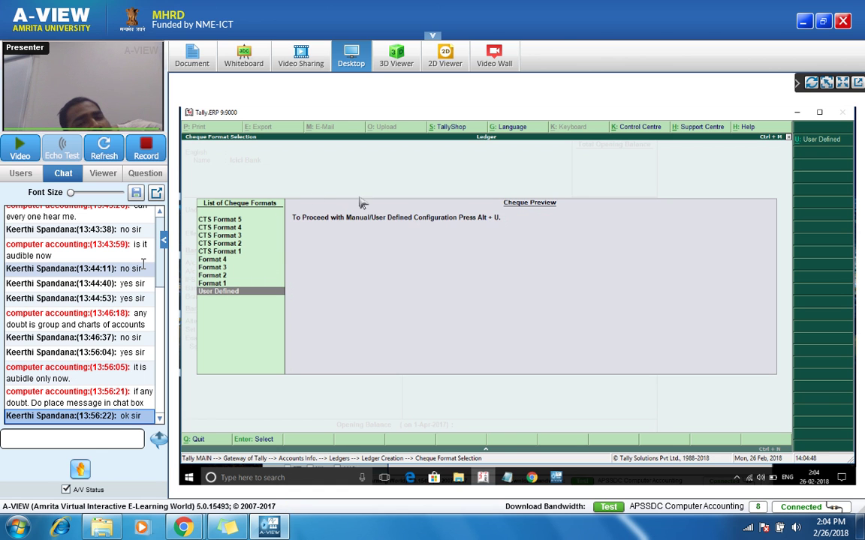
{"action": "key", "text": "Return"}
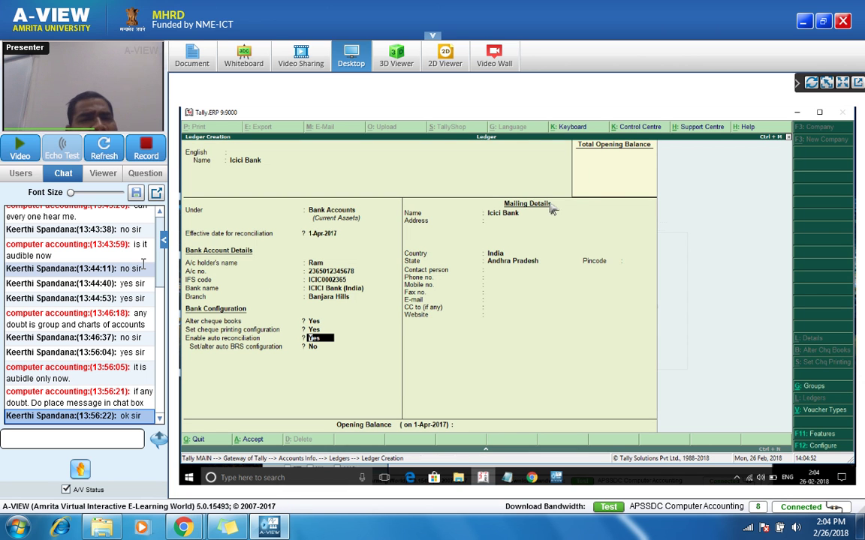
Step: Set both cheque printing and auto reconciliation to No for the Icici Bank ledger
{"action": "type", "text": "n"}
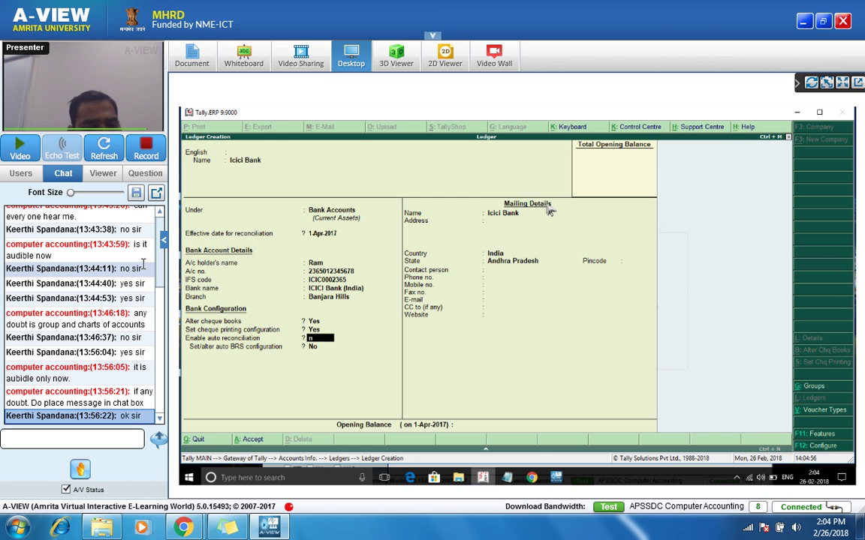
{"action": "key", "text": "BackSpace"}
{"action": "key", "text": "BackSpace"}
{"action": "type", "text": "n"}
{"action": "key", "text": "Return"}
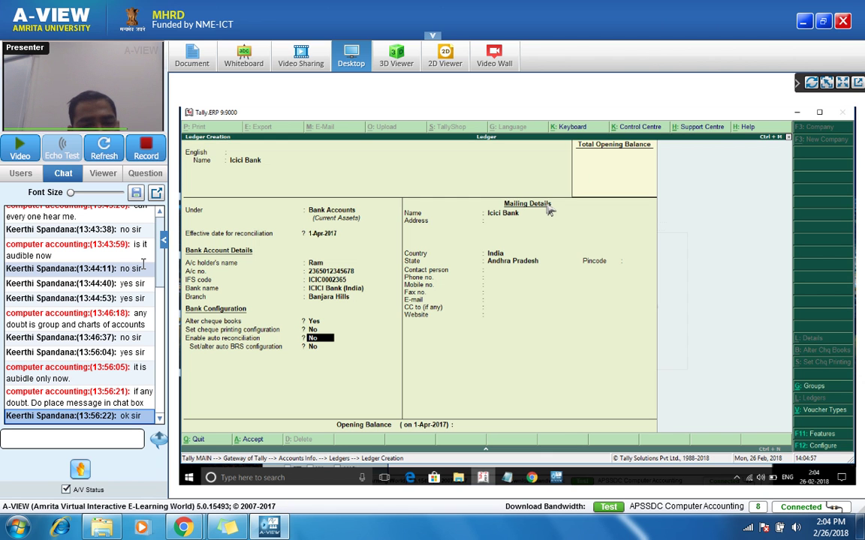
{"action": "type", "text": "n"}
{"action": "key", "text": "Return"}
{"action": "key", "text": "Return"}
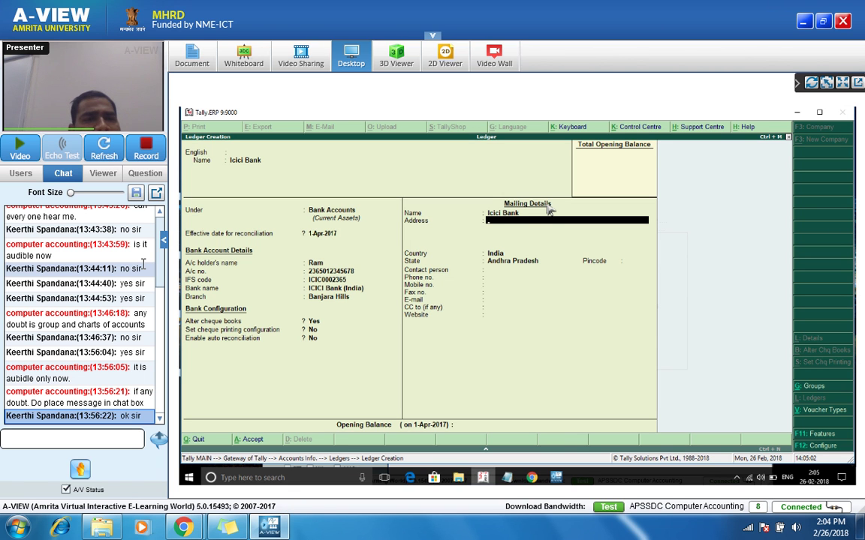
Step: Enter address 'Bhanjara Hills', 'Hyderabbad', state Telangana, and save the Icici Bank ledger
{"action": "type", "text": "Bhan"}
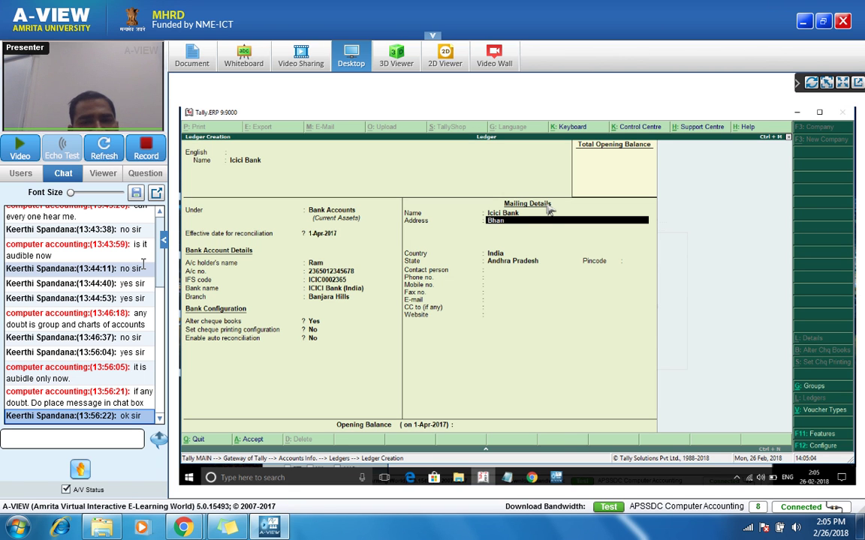
{"action": "type", "text": "jara Hills"}
{"action": "key", "text": "Return"}
{"action": "type", "text": "Hyd"}
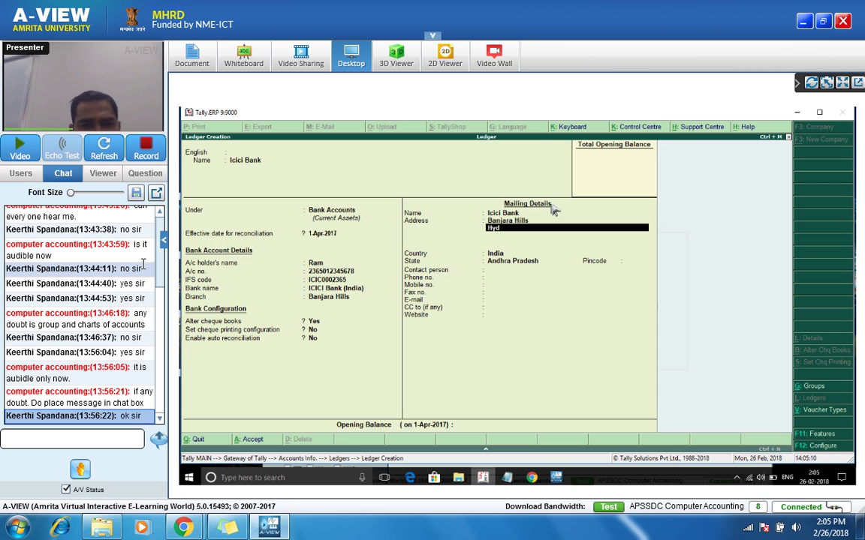
{"action": "type", "text": "erabbad"}
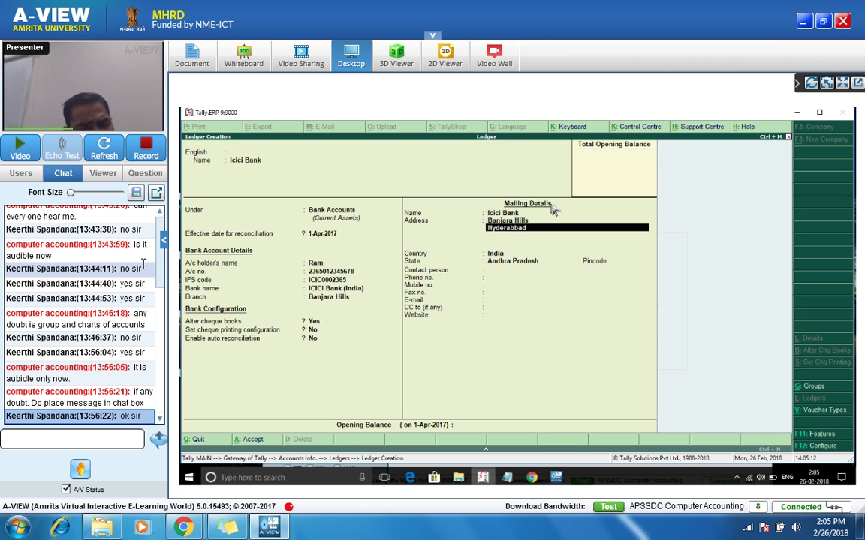
{"action": "key", "text": "Return"}
{"action": "key", "text": "Return"}
{"action": "key", "text": "Return"}
{"action": "type", "text": "Tel"}
{"action": "key", "text": "Return"}
{"action": "key", "text": "Return"}
{"action": "key", "text": "Return"}
{"action": "key", "text": "Return"}
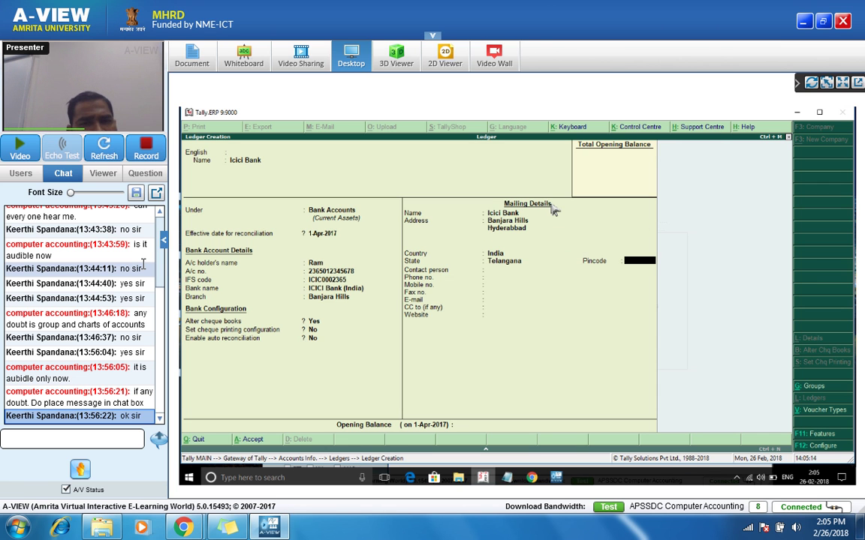
{"action": "key", "text": "Return"}
{"action": "key", "text": "Return"}
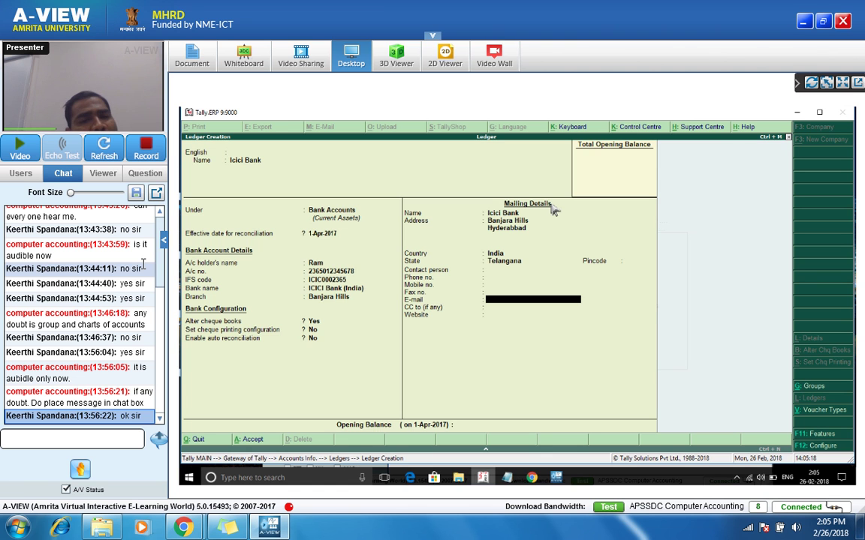
{"action": "key", "text": "ctrl+a"}
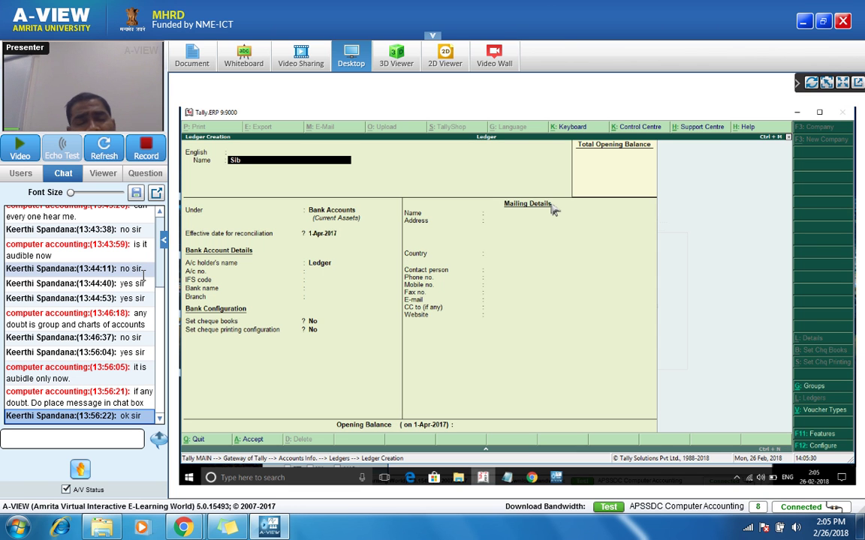
Step: Name the bank ledger Sbin, then enter the account holder's name and account number
{"action": "type", "text": "bin"}
{"action": "key", "text": "Return"}
{"action": "key", "text": "Return"}
{"action": "key", "text": "Return"}
{"action": "key", "text": "Return"}
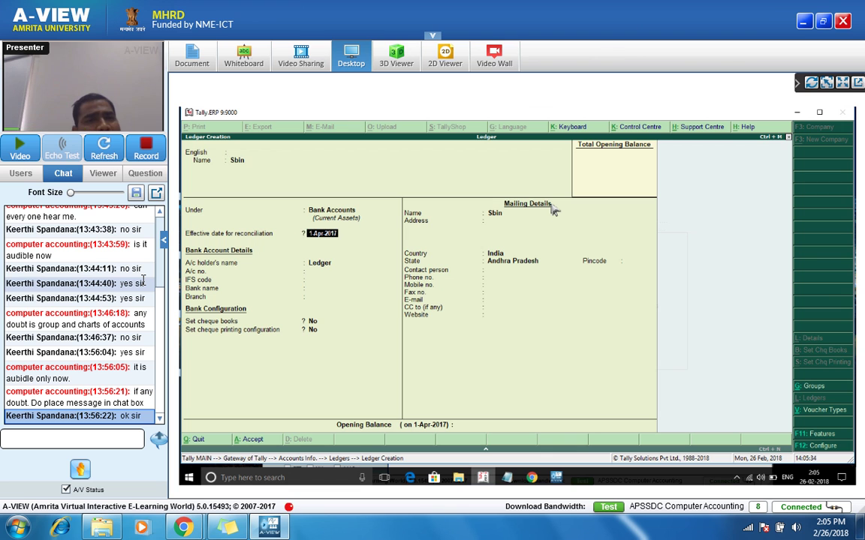
{"action": "key", "text": "Return"}
{"action": "key", "text": "Return"}
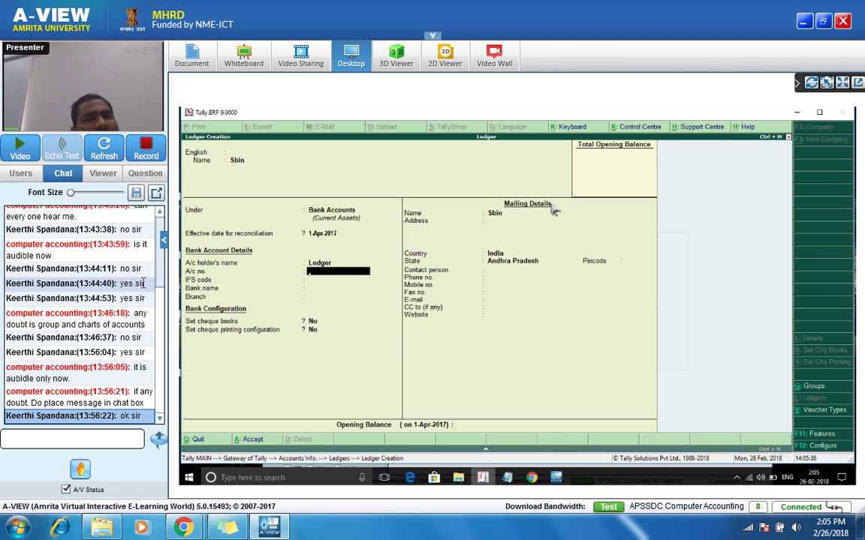
{"action": "key", "text": "Up"}
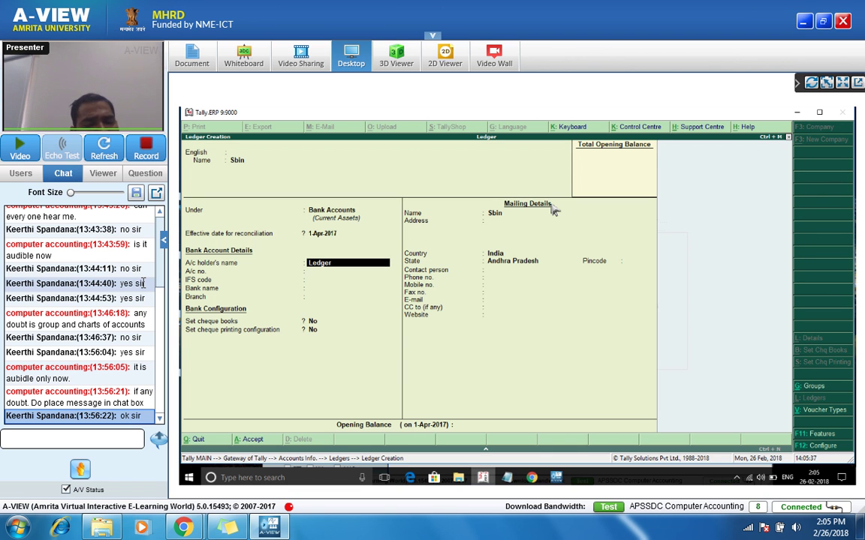
{"action": "type", "text": "Ram"}
{"action": "key", "text": "Return"}
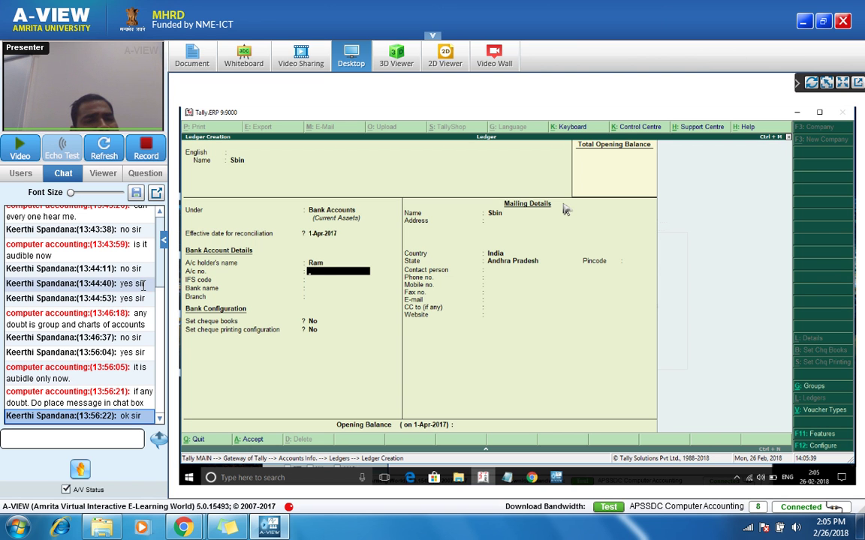
{"action": "type", "text": "123456799"}
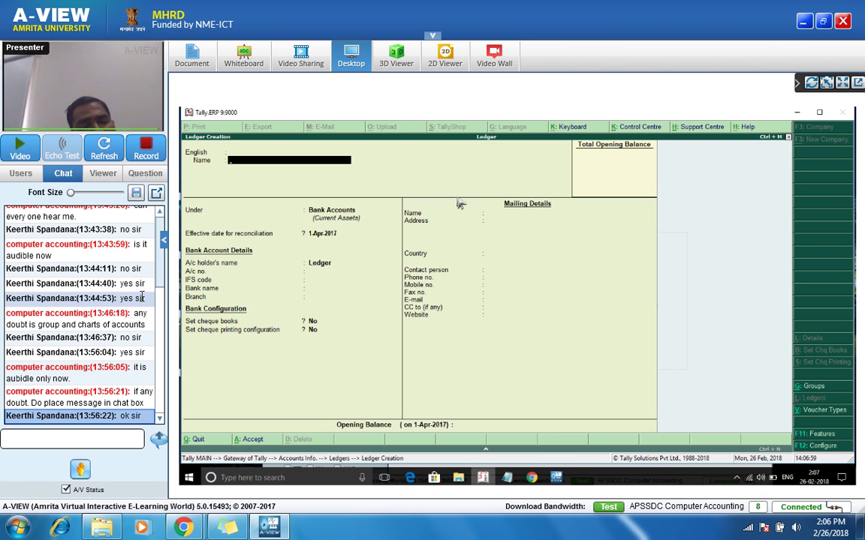
Step: Create a Travelling Expenses ledger under Indirect Expenses and reach the save prompt
{"action": "type", "text": "ravellingex"}
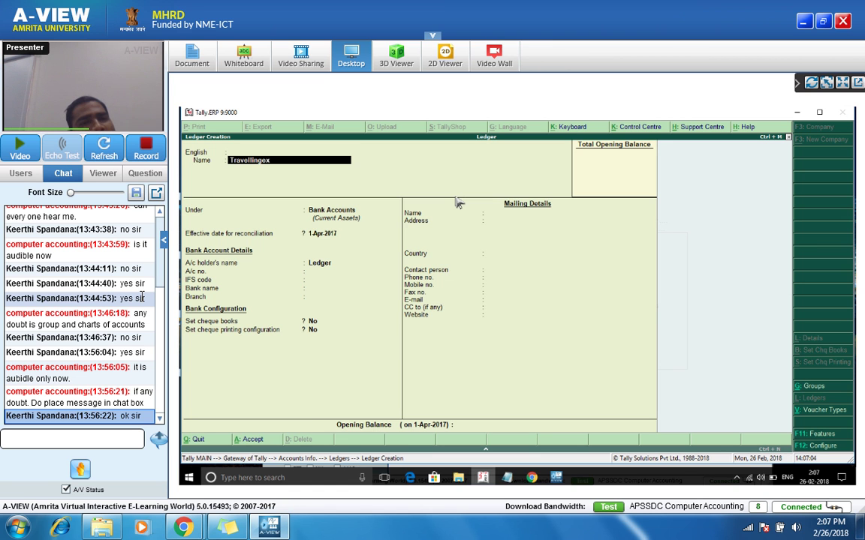
{"action": "key", "text": "BackSpace"}
{"action": "type", "text": "Wzp"}
{"action": "key", "text": "BackSpace"}
{"action": "key", "text": "BackSpace"}
{"action": "key", "text": "BackSpace"}
{"action": "type", "text": "expen"}
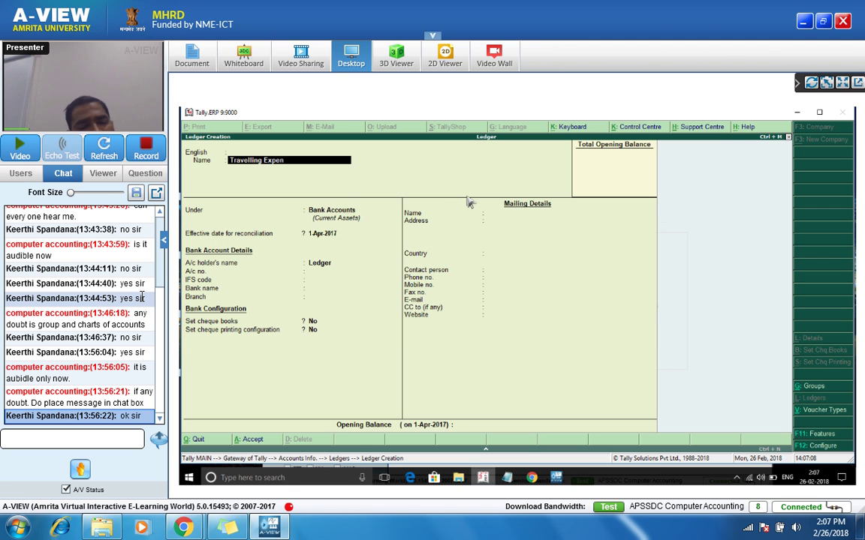
{"action": "type", "text": "ses"}
{"action": "key", "text": "Return"}
{"action": "key", "text": "Return"}
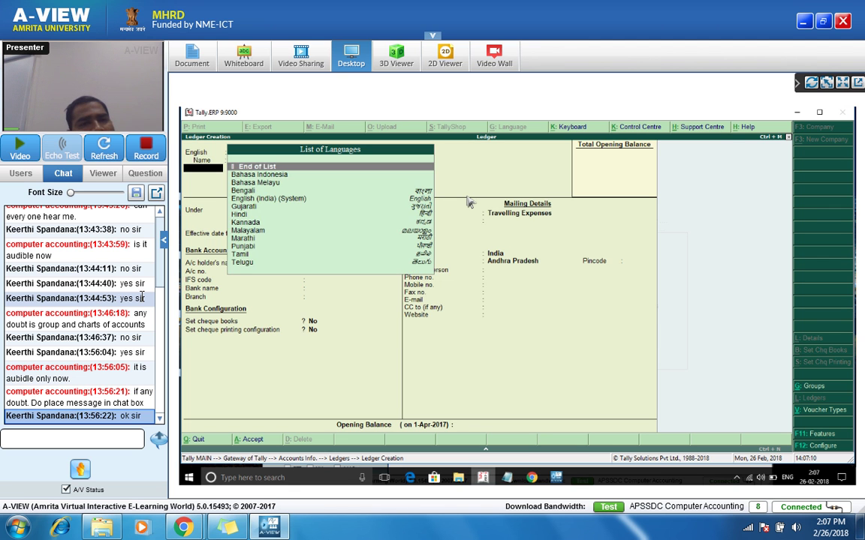
{"action": "key", "text": "Return"}
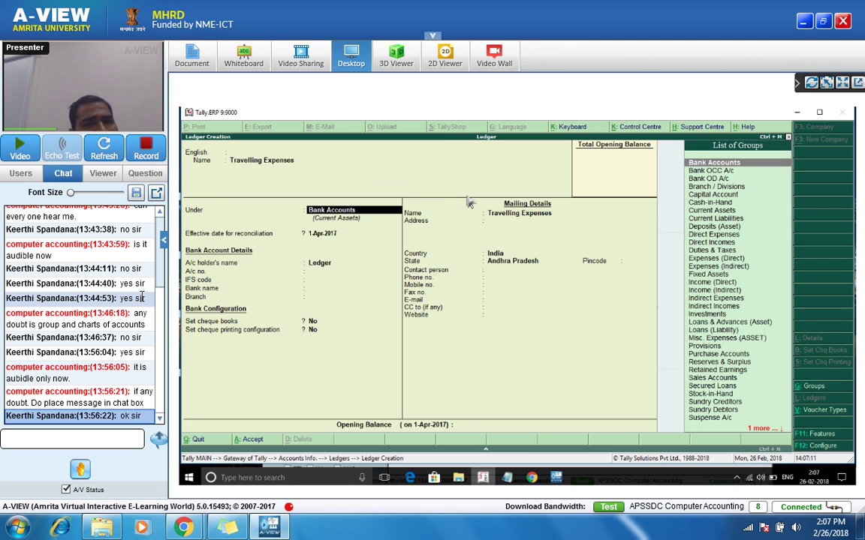
{"action": "type", "text": "Indir"}
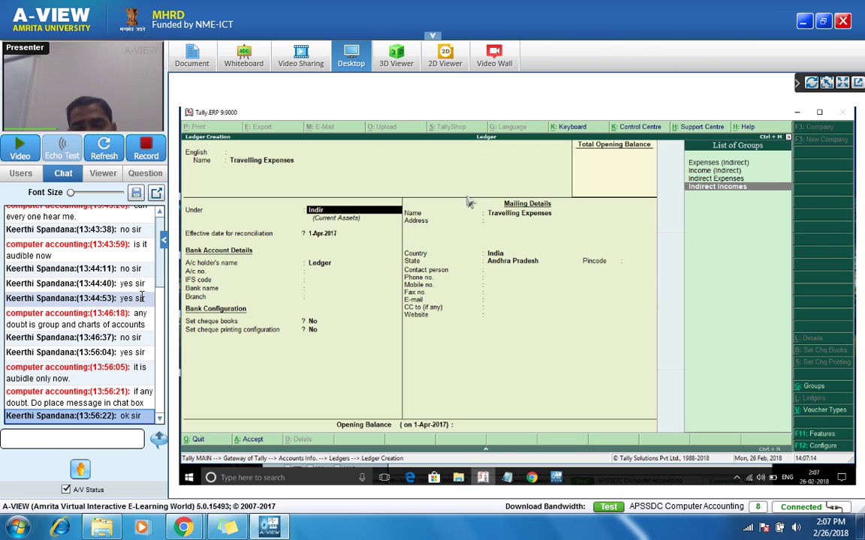
{"action": "key", "text": "Return"}
{"action": "key", "text": "Return"}
{"action": "key", "text": "Return"}
{"action": "key", "text": "Return"}
{"action": "key", "text": "Return"}
{"action": "key", "text": "Return"}
{"action": "key", "text": "Return"}
{"action": "key", "text": "Return"}
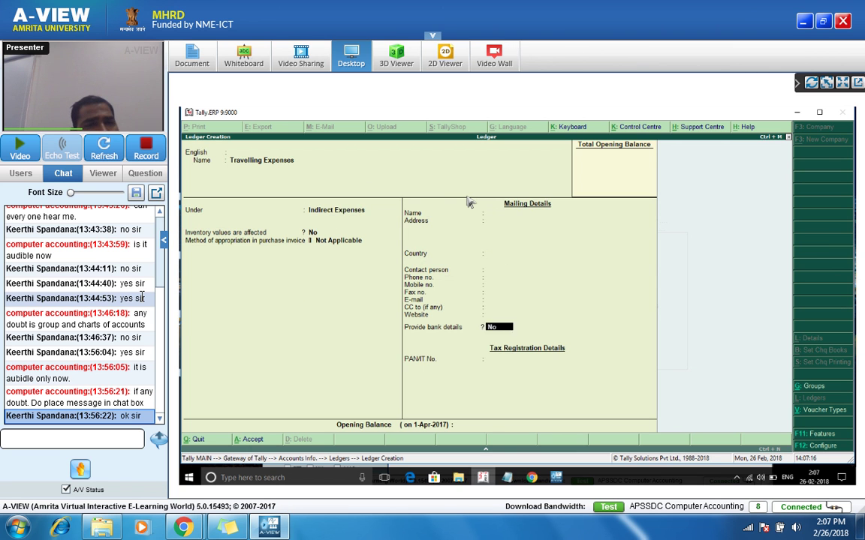
{"action": "key", "text": "Return"}
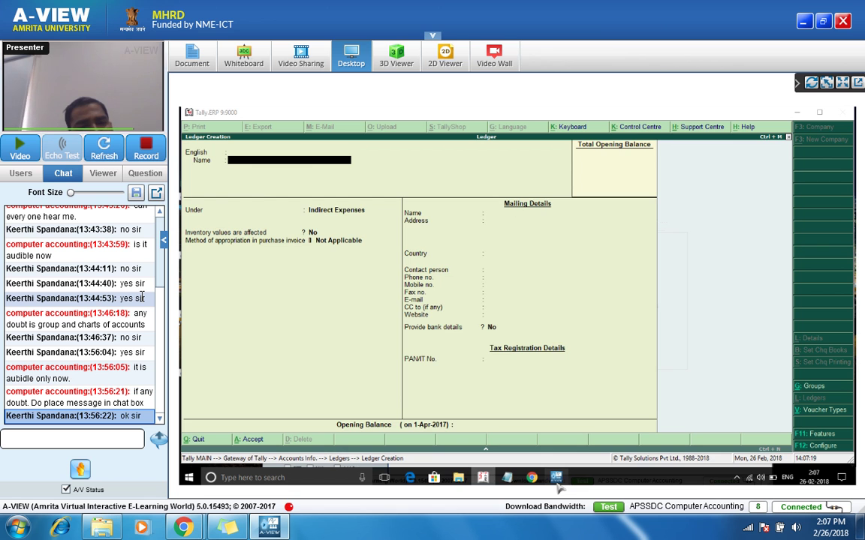
Step: Back in A-VIEW, send the chat message 'your voice is not clear sir'
{"action": "left_click", "coordinate": [558, 484]}
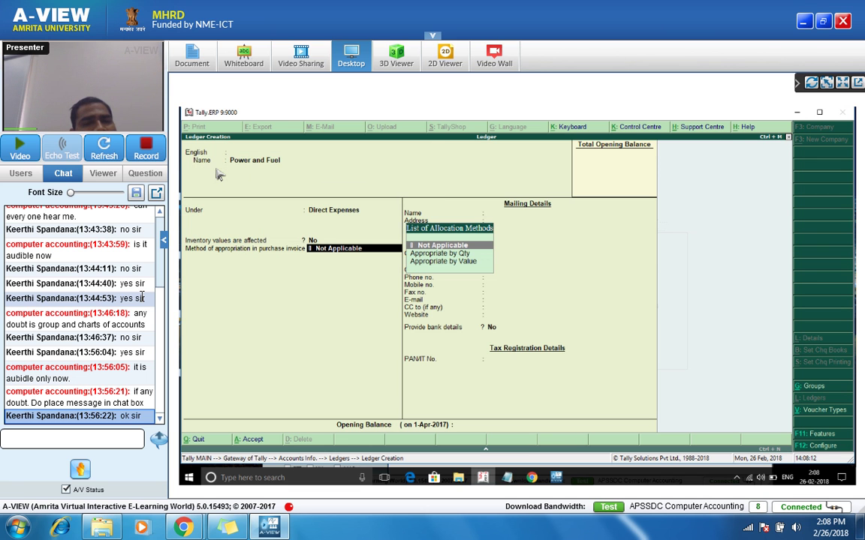
{"action": "left_click", "coordinate": [74, 441]}
{"action": "type", "text": "your voice is "}
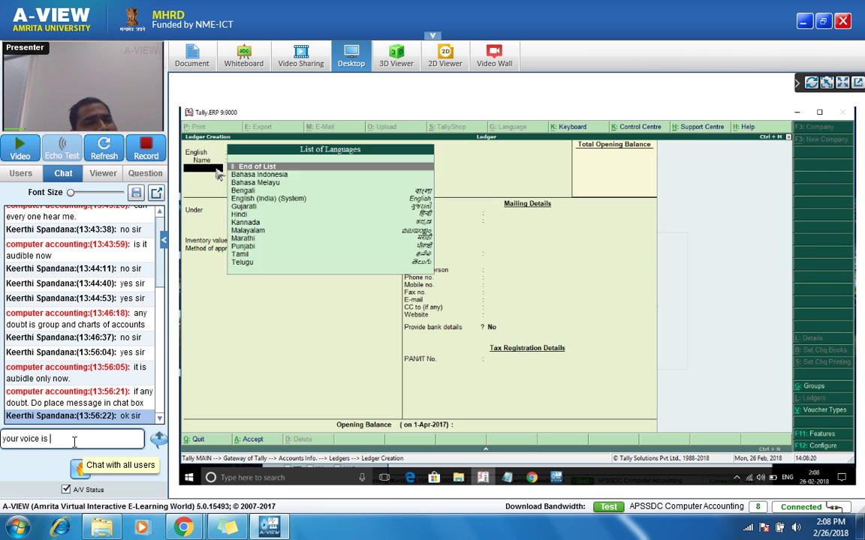
{"action": "type", "text": "not clear sir"}
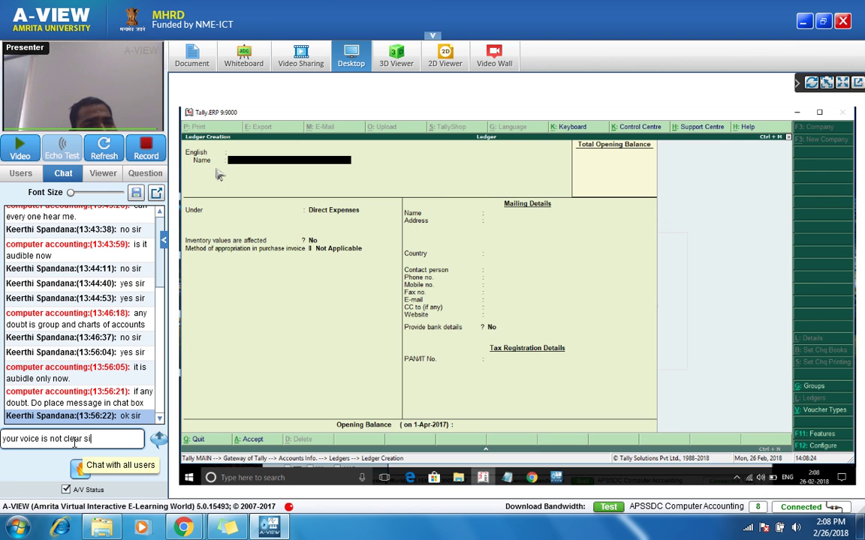
{"action": "key", "text": "Return"}
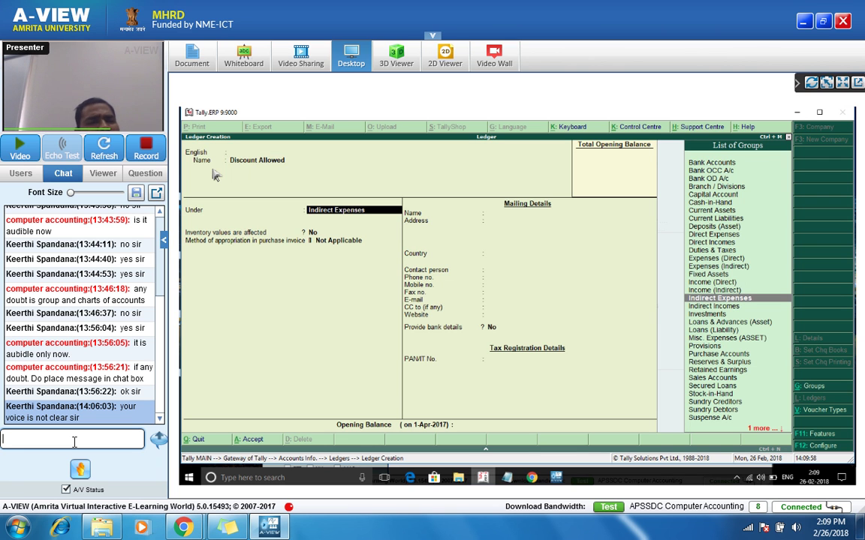
Step: Finish the pending ledger, then create Discount Received under Indirect Incomes and save it
{"action": "key", "text": "Return"}
{"action": "key", "text": "Return"}
{"action": "key", "text": "Return"}
{"action": "key", "text": "Return"}
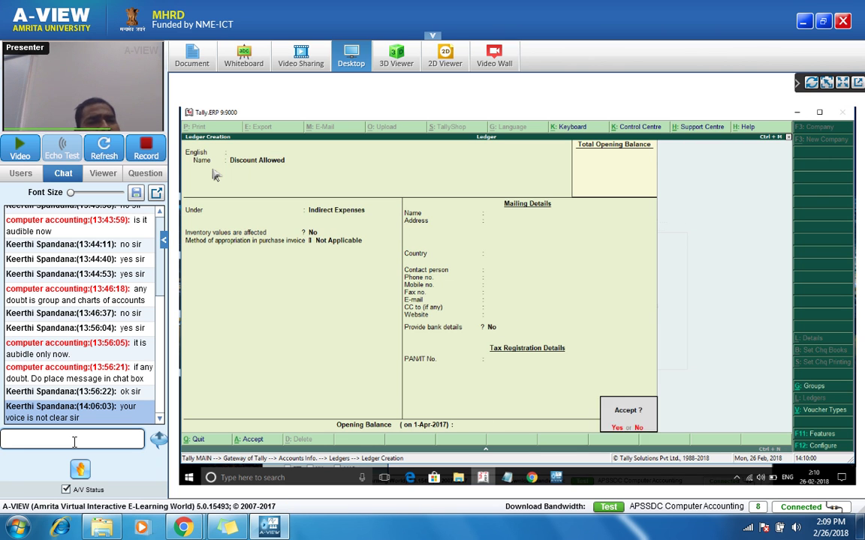
{"action": "key", "text": "Return"}
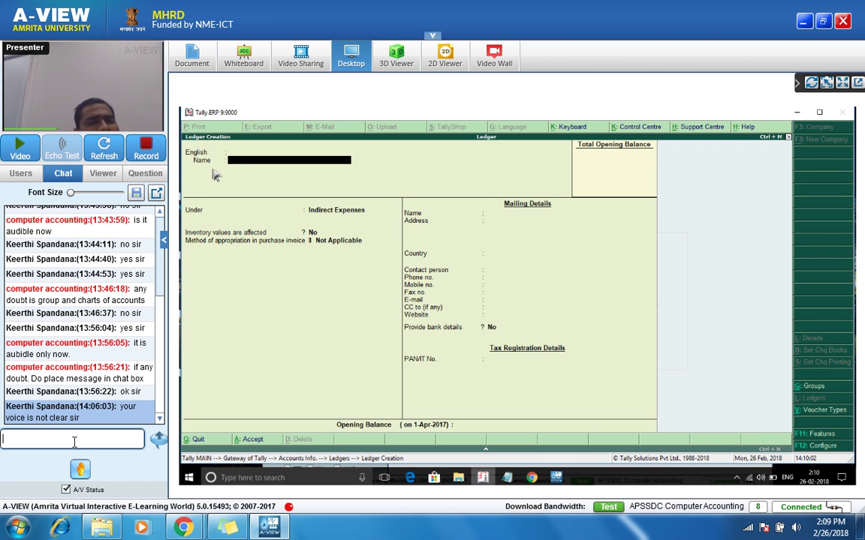
{"action": "type", "text": "Disc"}
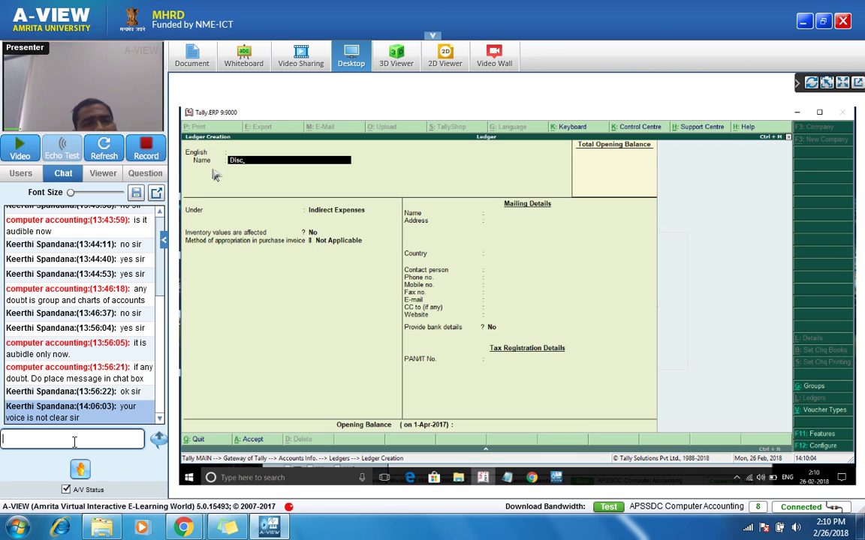
{"action": "type", "text": "ount Received"}
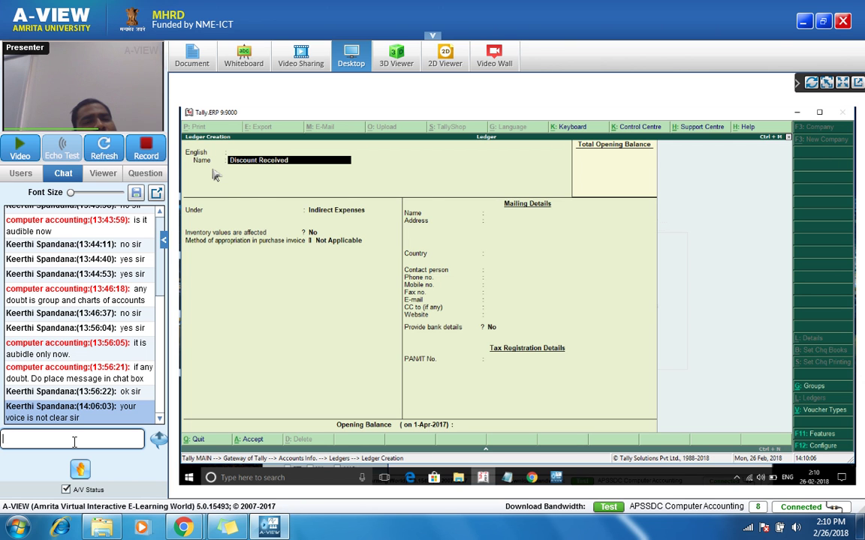
{"action": "key", "text": "Return"}
{"action": "key", "text": "Return"}
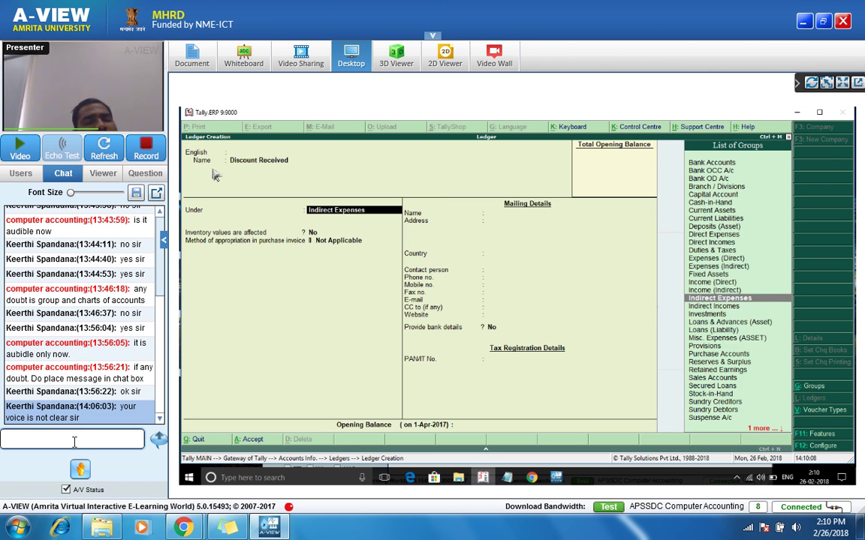
{"action": "type", "text": "Indirect"}
{"action": "key", "text": "Down"}
{"action": "key", "text": "Return"}
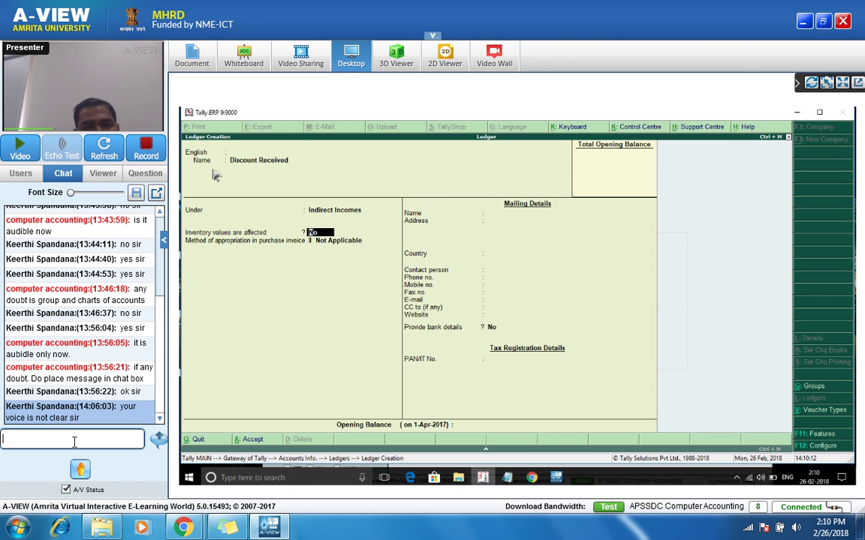
{"action": "key", "text": "Up"}
{"action": "key", "text": "Up"}
Step: Create the Commission Received ledger and save it
{"action": "type", "text": "Commission Received"}
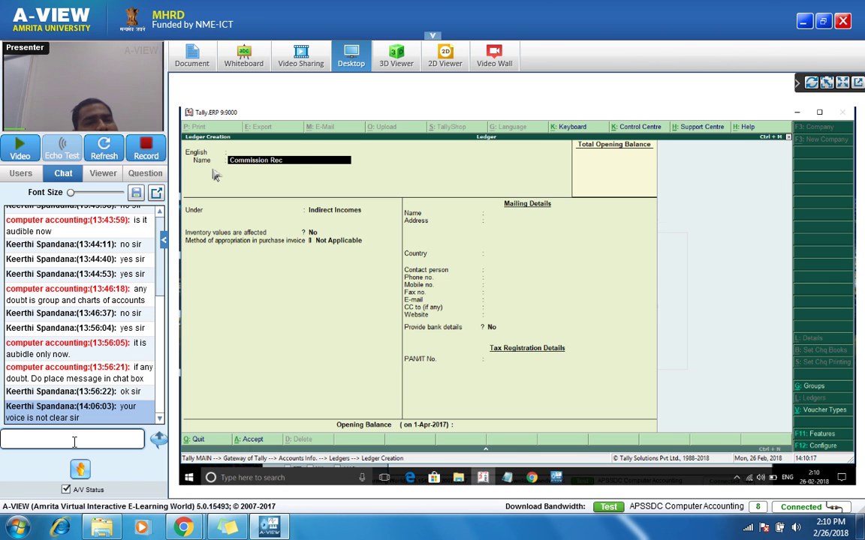
{"action": "key", "text": "Return"}
{"action": "key", "text": "Return"}
{"action": "key", "text": "Return"}
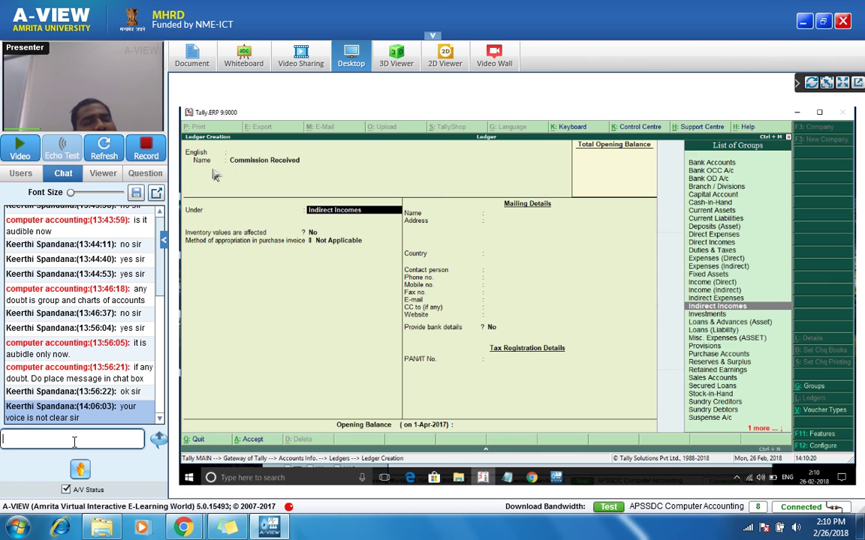
{"action": "key", "text": "Return"}
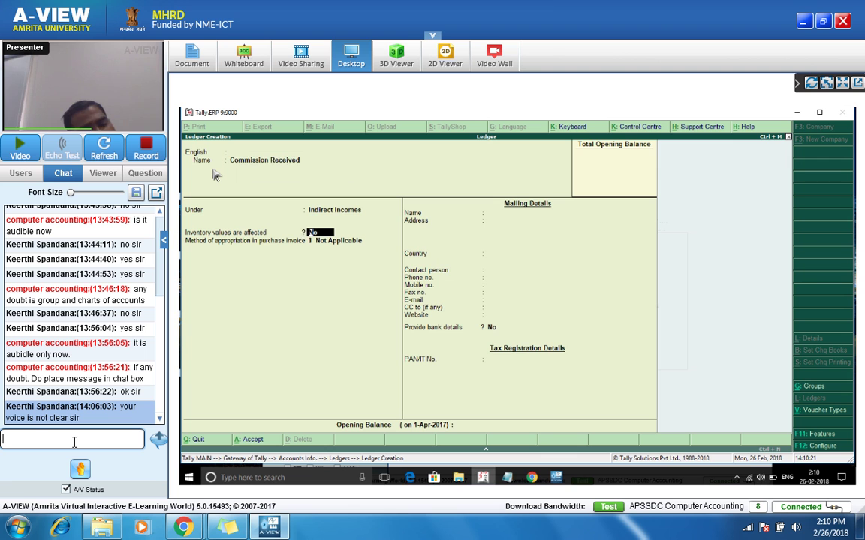
{"action": "key", "text": "ctrl+a"}
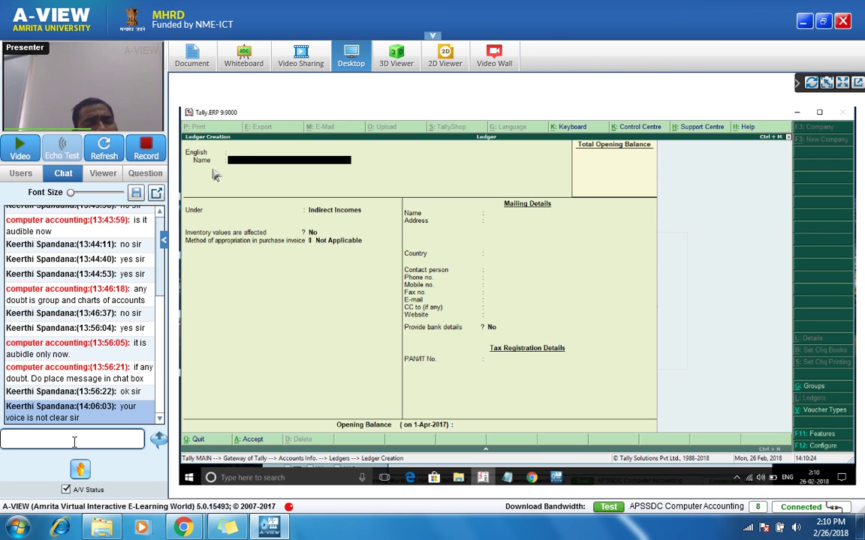
Step: Enter Rent of Factory under Direct Expenses, then decline saving and trim the name to Rent
{"action": "type", "text": "Rent"}
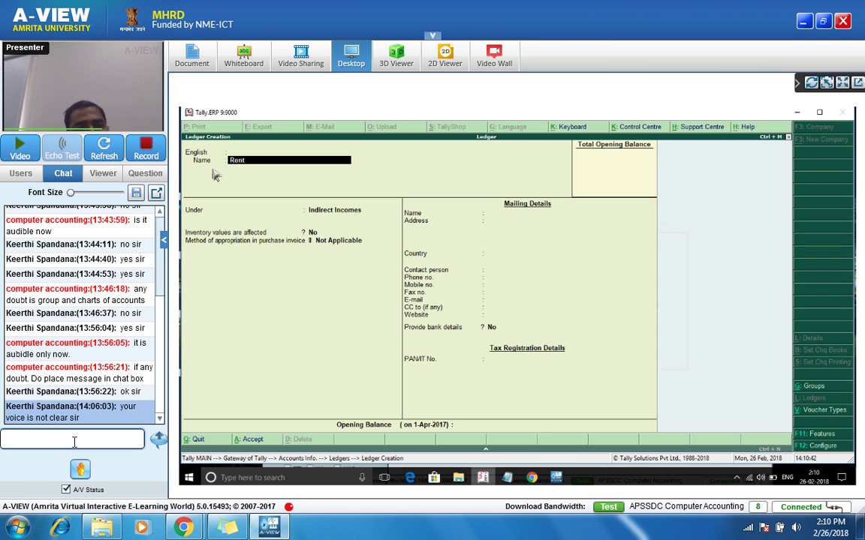
{"action": "type", "text": "X"}
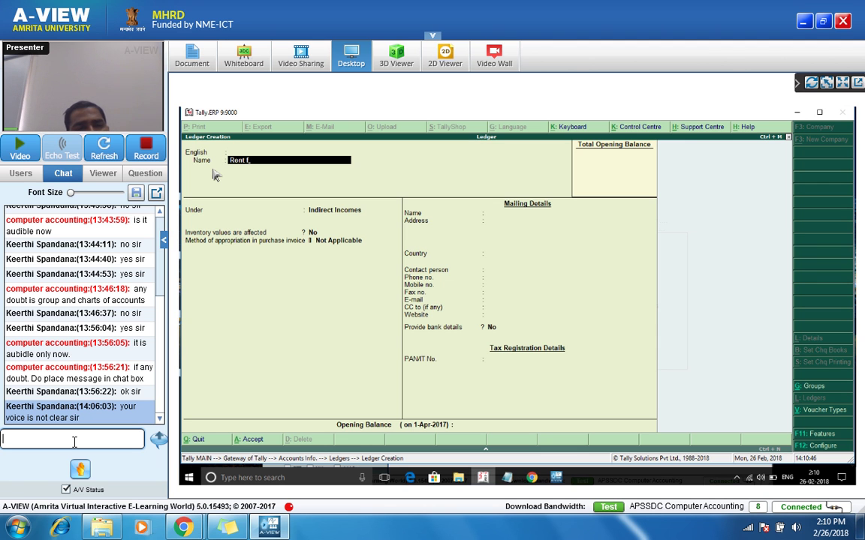
{"action": "key", "text": "BackSpace"}
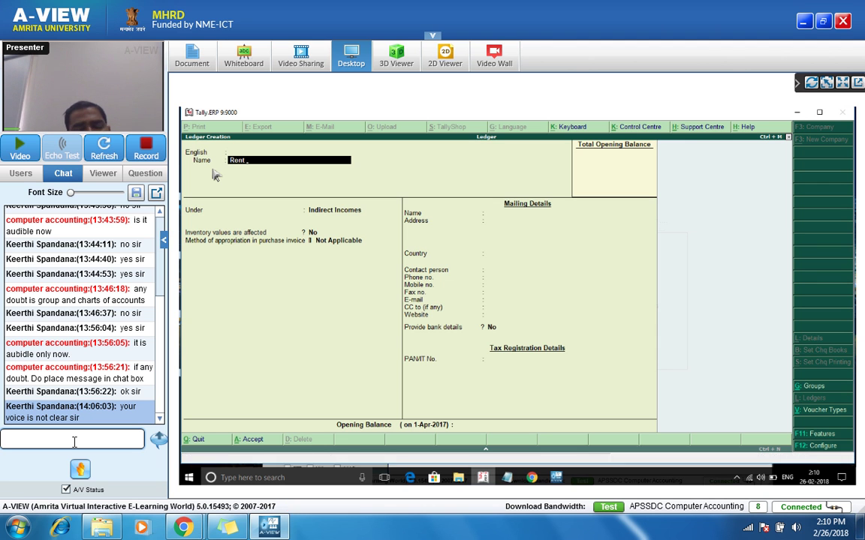
{"action": "type", "text": "ON"}
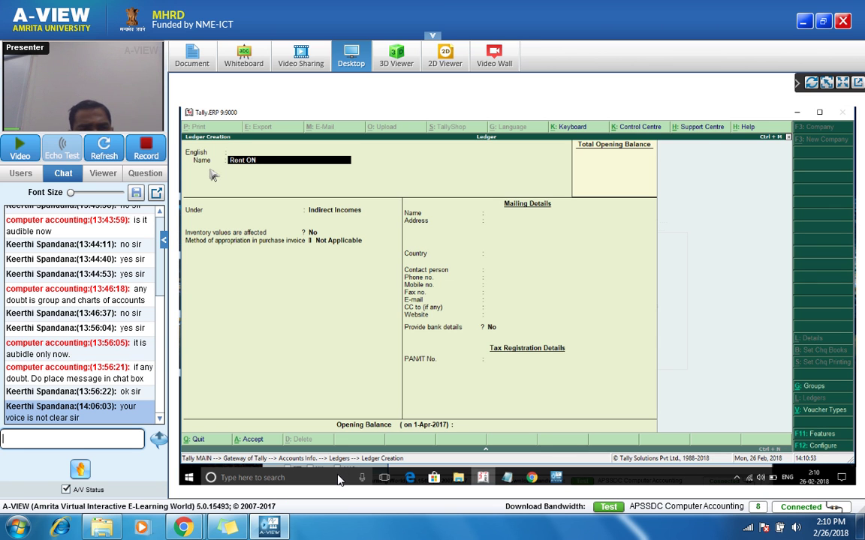
{"action": "key", "text": "BackSpace"}
{"action": "key", "text": "BackSpace"}
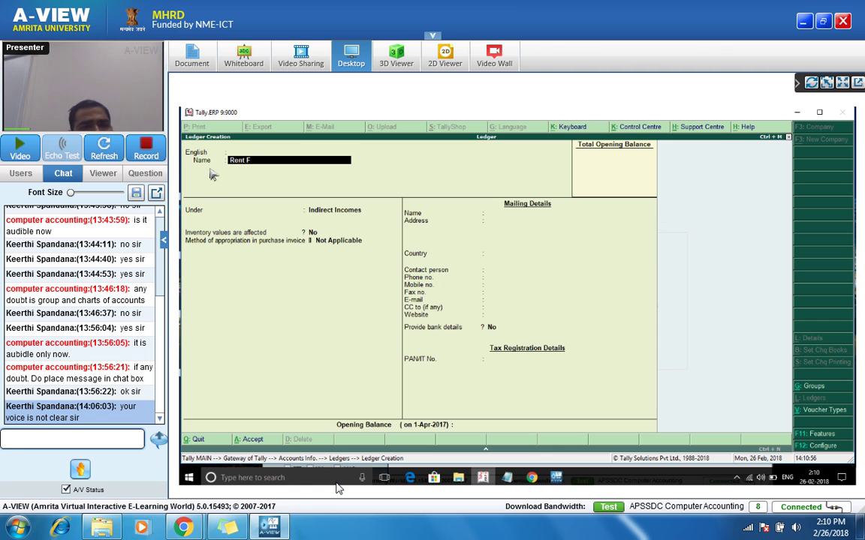
{"action": "type", "text": "of Factory"}
{"action": "key", "text": "Return"}
{"action": "key", "text": "Return"}
{"action": "type", "text": "Direct"}
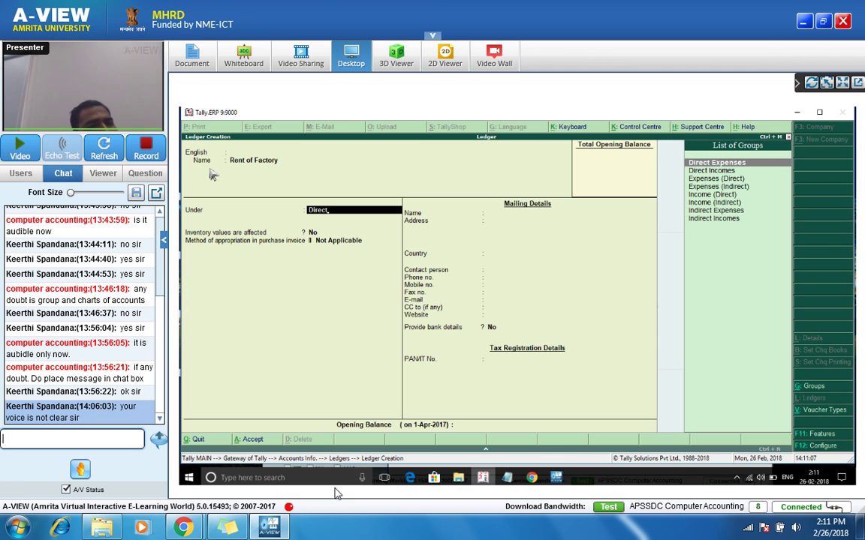
{"action": "key", "text": "Return"}
{"action": "key", "text": "Return"}
{"action": "key", "text": "Return"}
{"action": "key", "text": "Return"}
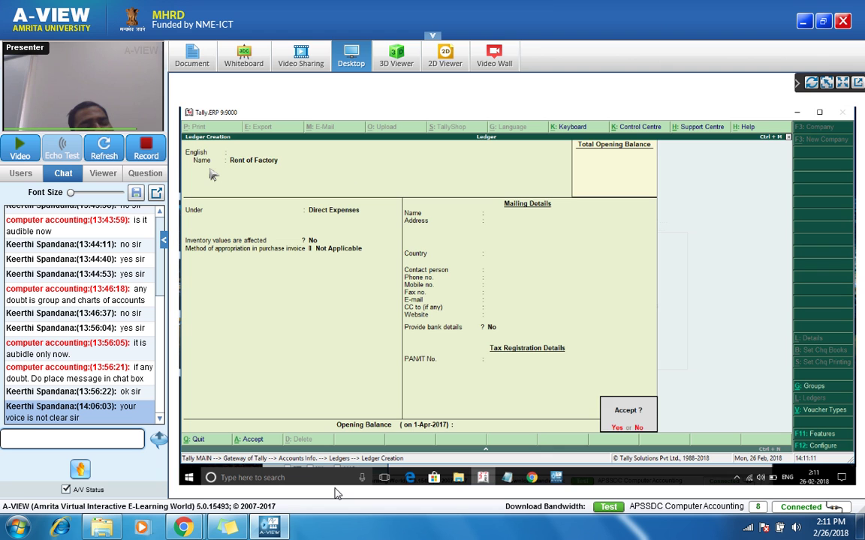
{"action": "key", "text": "n"}
{"action": "key", "text": "BackSpace"}
{"action": "key", "text": "BackSpace"}
{"action": "key", "text": "BackSpace"}
{"action": "key", "text": "BackSpace"}
{"action": "key", "text": "BackSpace"}
{"action": "key", "text": "BackSpace"}
{"action": "key", "text": "BackSpace"}
{"action": "key", "text": "BackSpace"}
{"action": "key", "text": "BackSpace"}
{"action": "key", "text": "BackSpace"}
{"action": "key", "text": "BackSpace"}
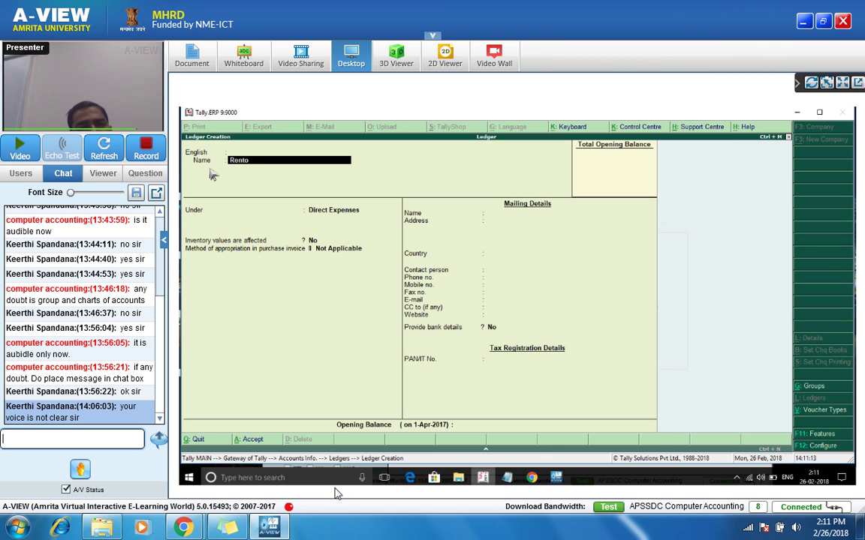
Step: Complete the ledger as Rent of Office under Indirect Expenses and save it
{"action": "type", "text": "of Office"}
{"action": "key", "text": "Return"}
{"action": "key", "text": "Return"}
{"action": "type", "text": "Indirect"}
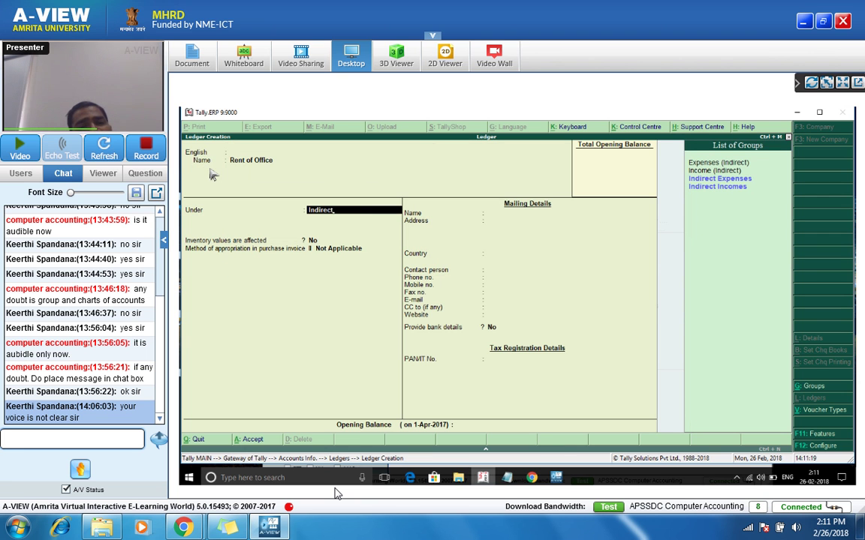
{"action": "key", "text": "Return"}
{"action": "key", "text": "Return"}
{"action": "key", "text": "Return"}
{"action": "key", "text": "Return"}
{"action": "key", "text": "Return"}
{"action": "key", "text": "Return"}
{"action": "key", "text": "Return"}
{"action": "key", "text": "Return"}
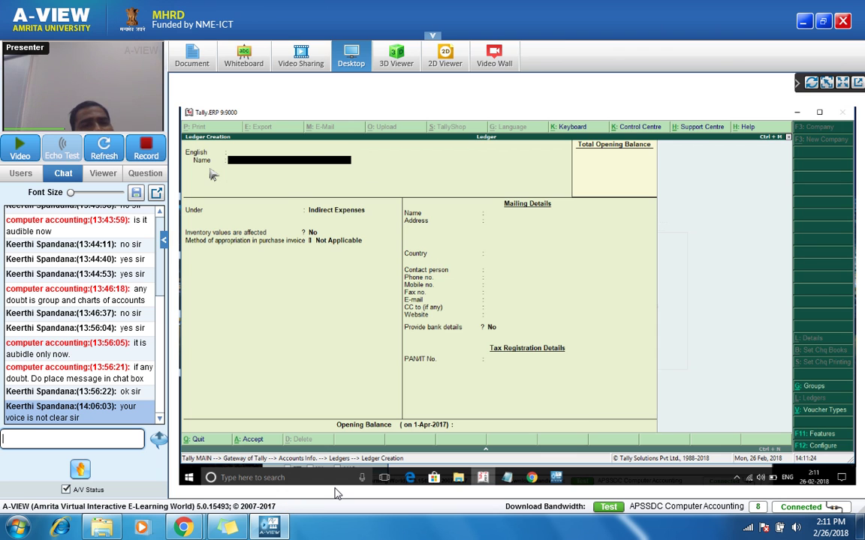
{"action": "type", "text": "Insurennce"}
{"action": "key", "text": "Return"}
Step: Create an Insurance Paid ledger under Indirect Expenses and save it
{"action": "key", "text": "Return"}
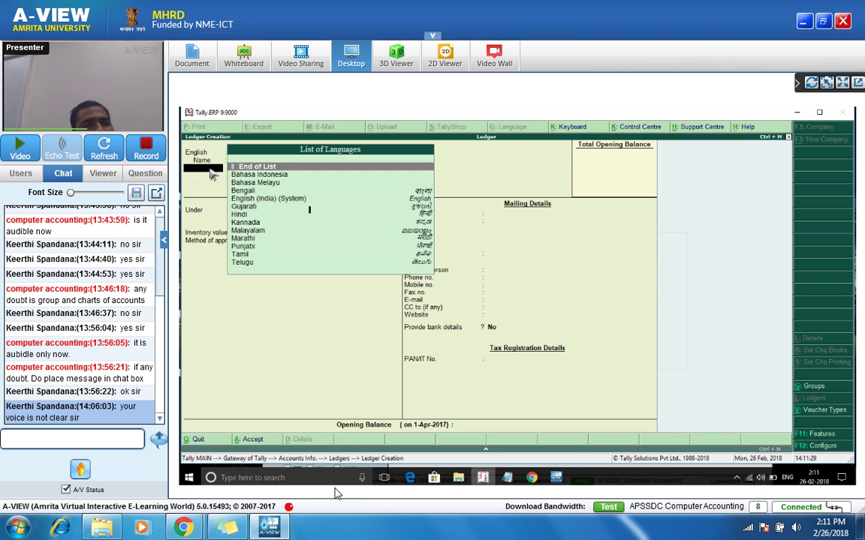
{"action": "key", "text": "Return"}
{"action": "type", "text": "Direct"}
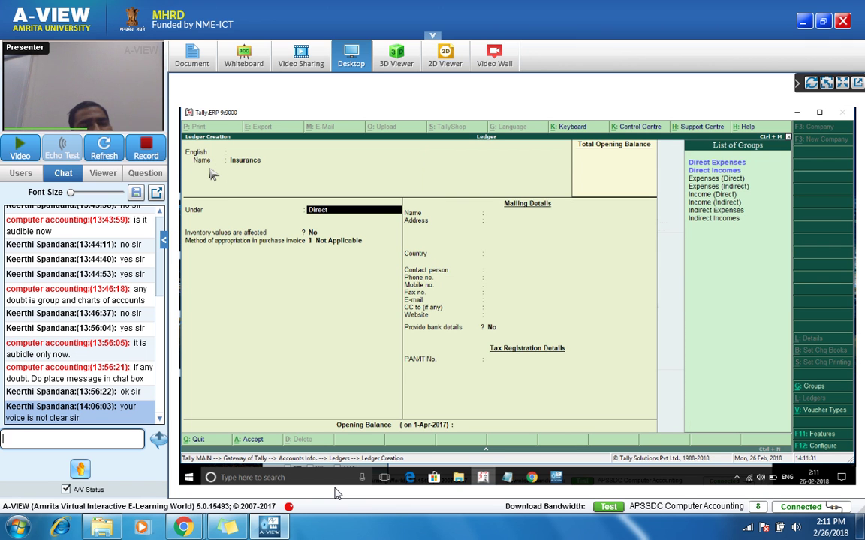
{"action": "key", "text": "shift+Tab"}
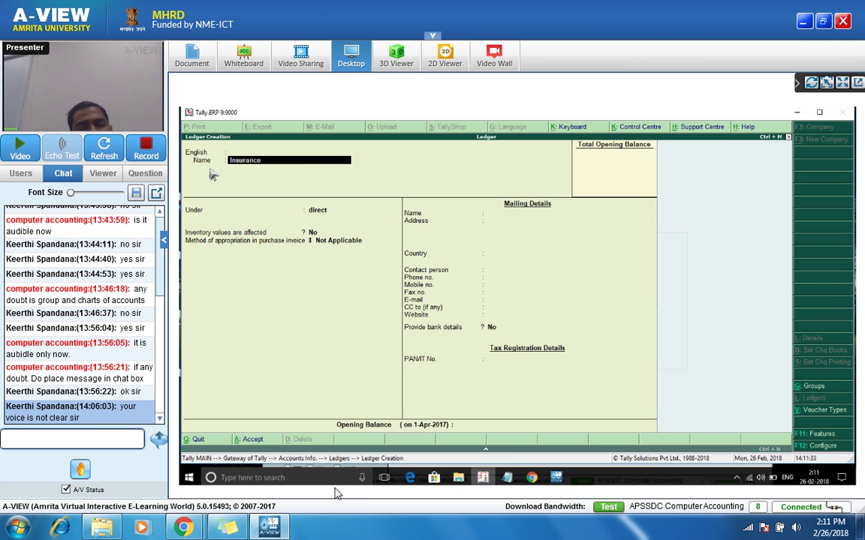
{"action": "type", "text": "Paid"}
{"action": "key", "text": "Return"}
{"action": "key", "text": "Return"}
{"action": "key", "text": "Return"}
{"action": "key", "text": "Return"}
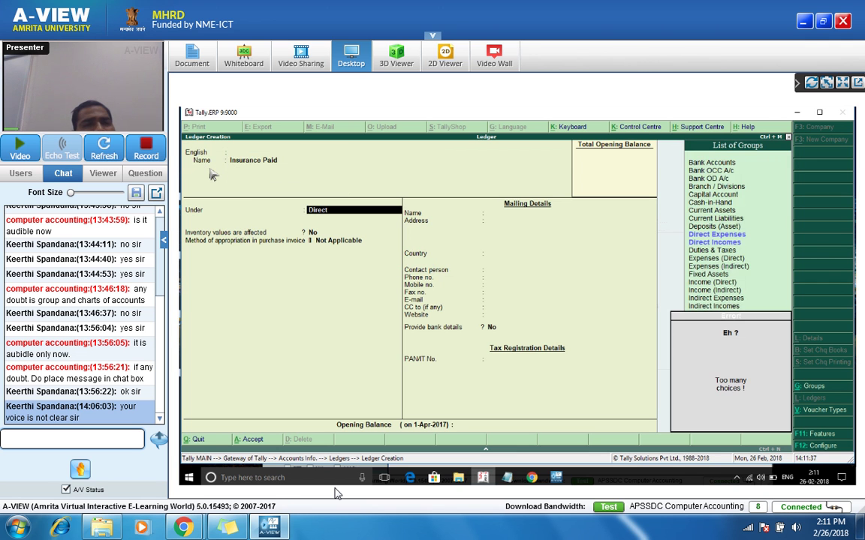
{"action": "type", "text": "i"}
{"action": "key", "text": "BackSpace"}
{"action": "key", "text": "BackSpace"}
{"action": "key", "text": "BackSpace"}
{"action": "key", "text": "BackSpace"}
{"action": "key", "text": "BackSpace"}
{"action": "key", "text": "BackSpace"}
{"action": "key", "text": "BackSpace"}
{"action": "type", "text": "indirect e"}
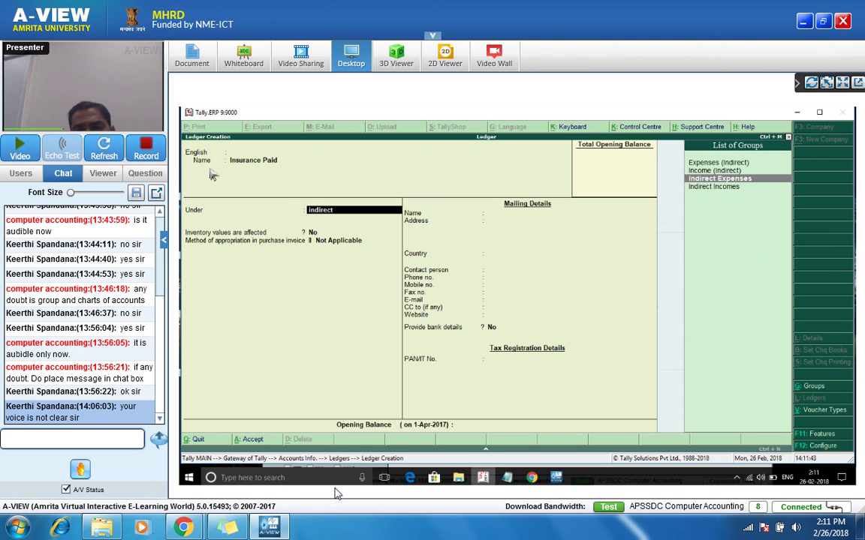
{"action": "key", "text": "Return"}
{"action": "key", "text": "ctrl+a"}
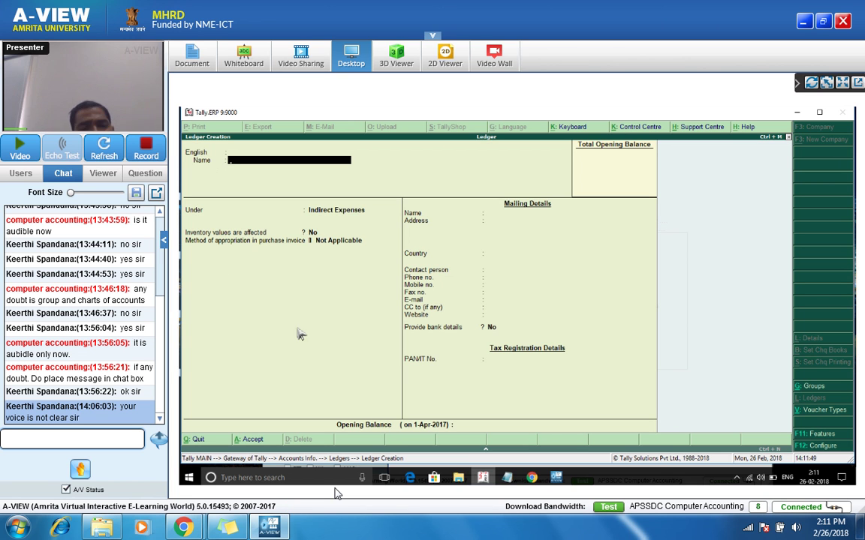
Step: Minimize Tally and send the chat reply 'now it is fine sir'
{"action": "left_click", "coordinate": [484, 481]}
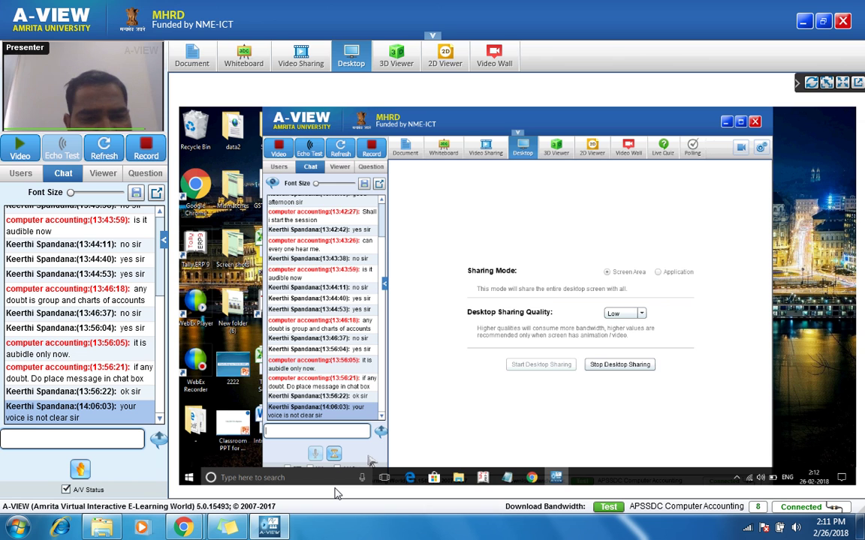
{"action": "type", "text": "n"}
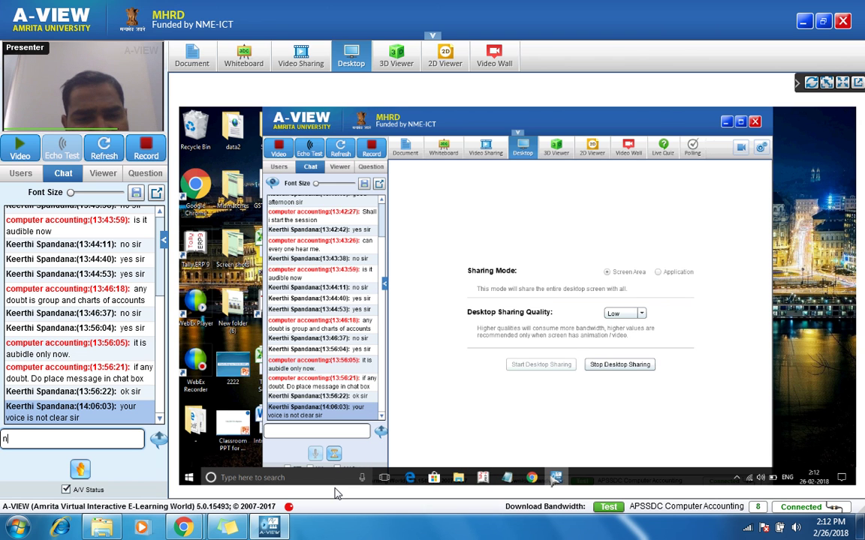
{"action": "type", "text": "ow it is fine sir"}
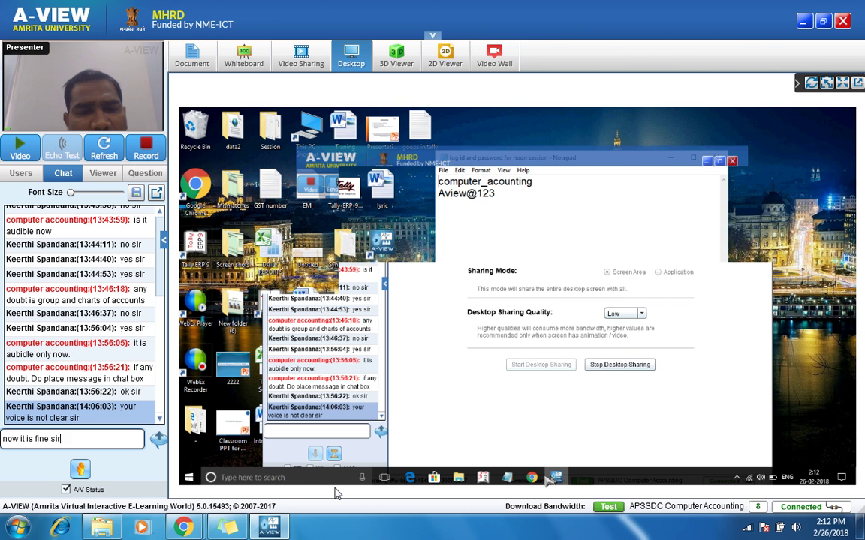
{"action": "key", "text": "Return"}
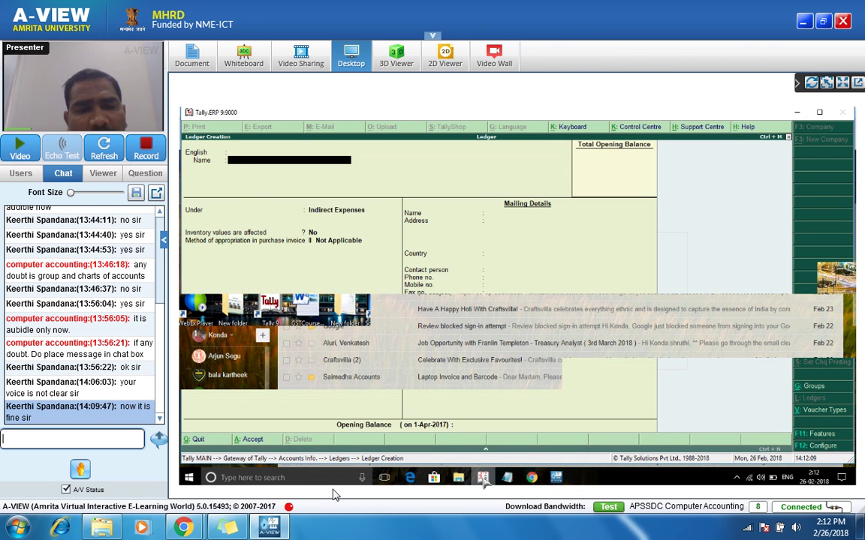
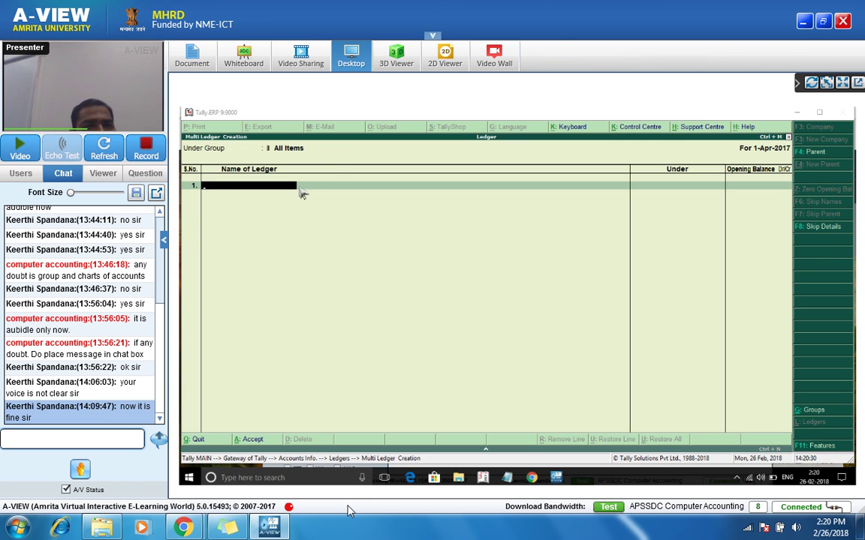
Step: Enter ledgers Vijawada Branch and Guntur, both under Branch / Divisions
{"action": "type", "text": "Vijawada bar"}
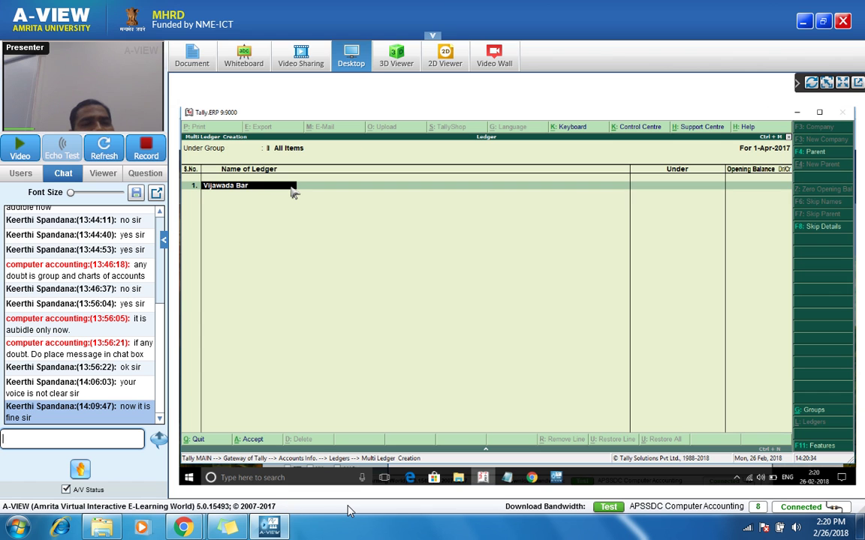
{"action": "key", "text": "Return"}
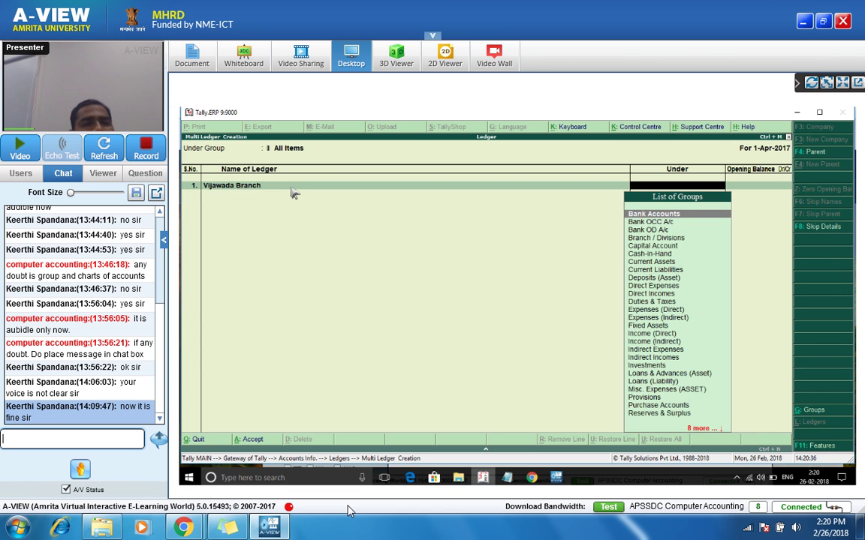
{"action": "key", "text": "Down"}
{"action": "key", "text": "Down"}
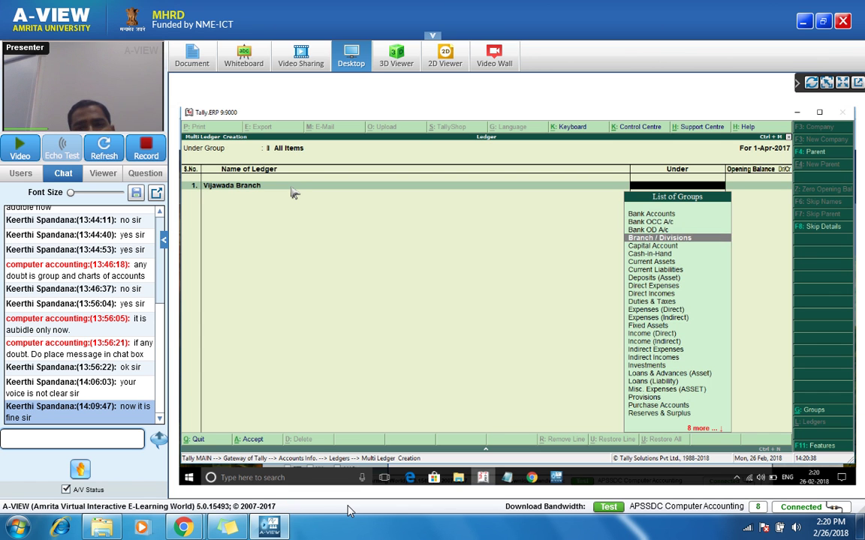
{"action": "key", "text": "Return"}
{"action": "key", "text": "Return"}
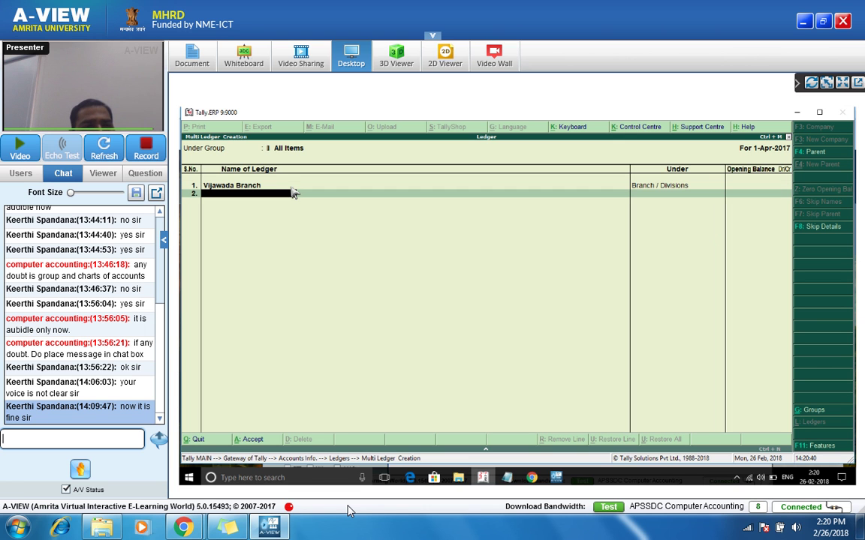
{"action": "type", "text": "V"}
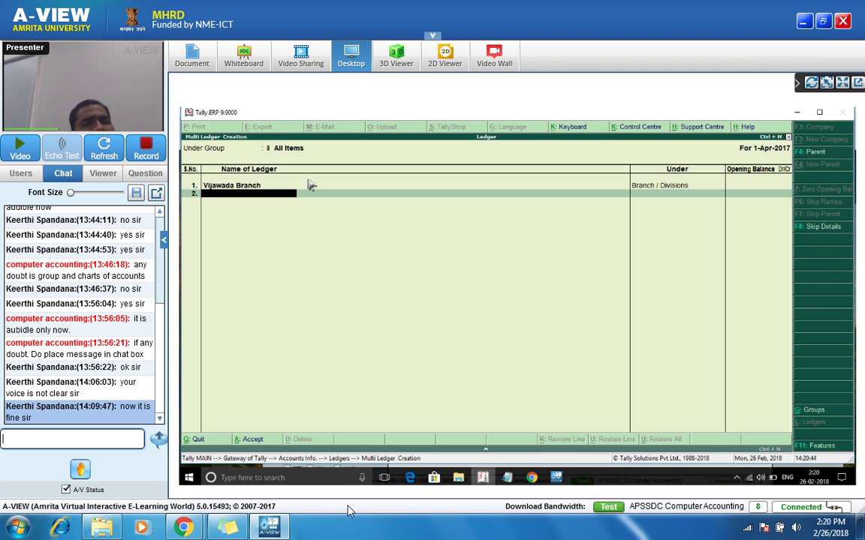
{"action": "type", "text": "Gutu"}
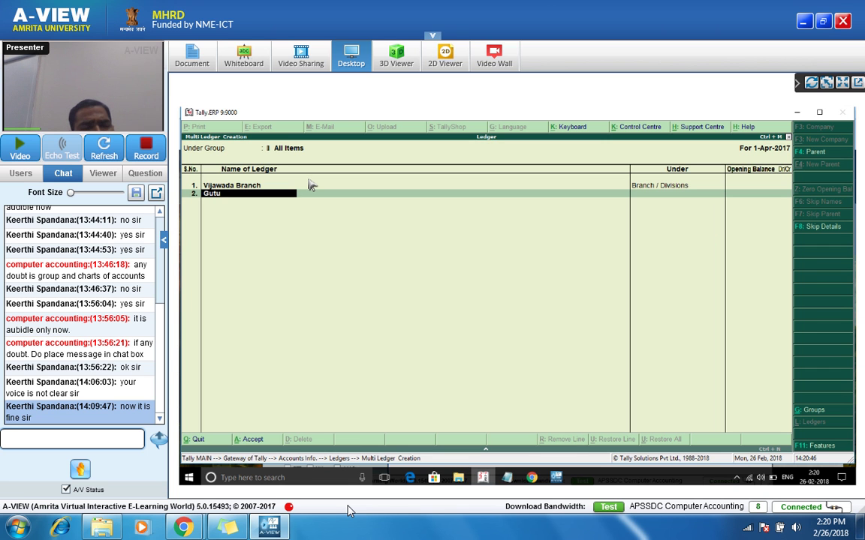
{"action": "type", "text": "ntur"}
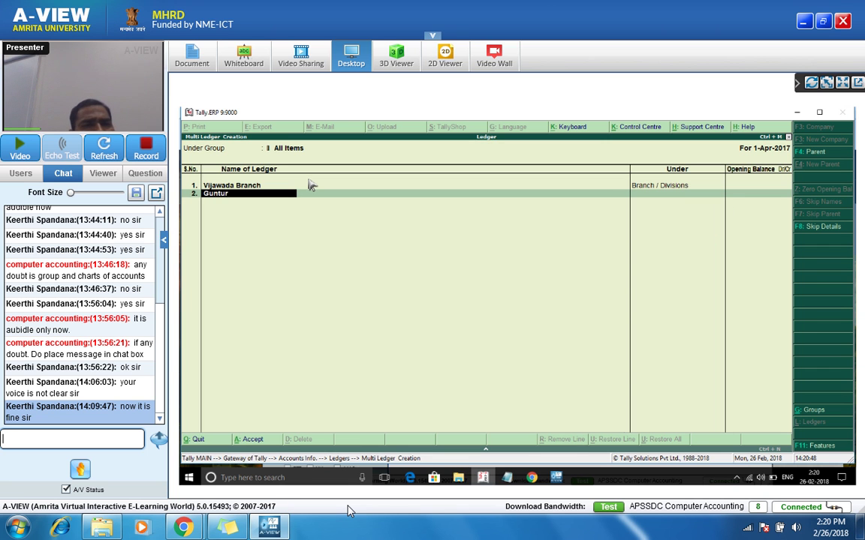
{"action": "key", "text": "Return"}
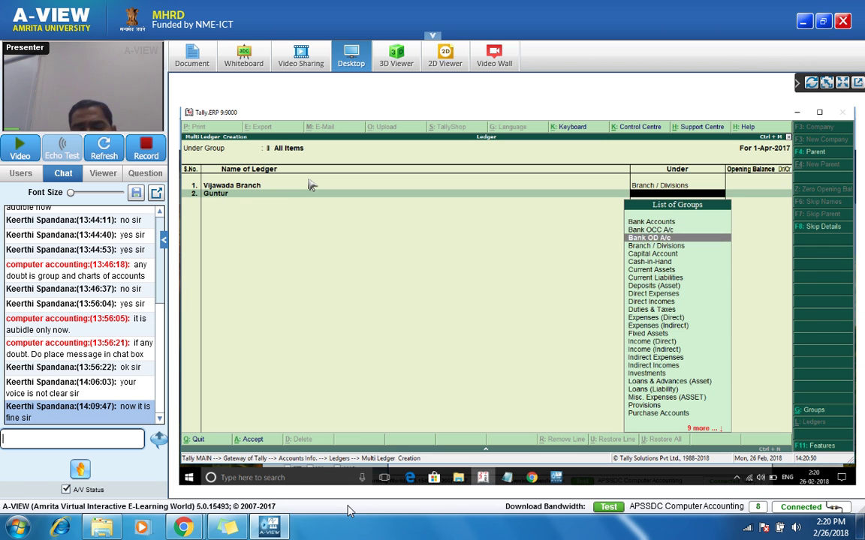
{"action": "key", "text": "Down"}
{"action": "key", "text": "Return"}
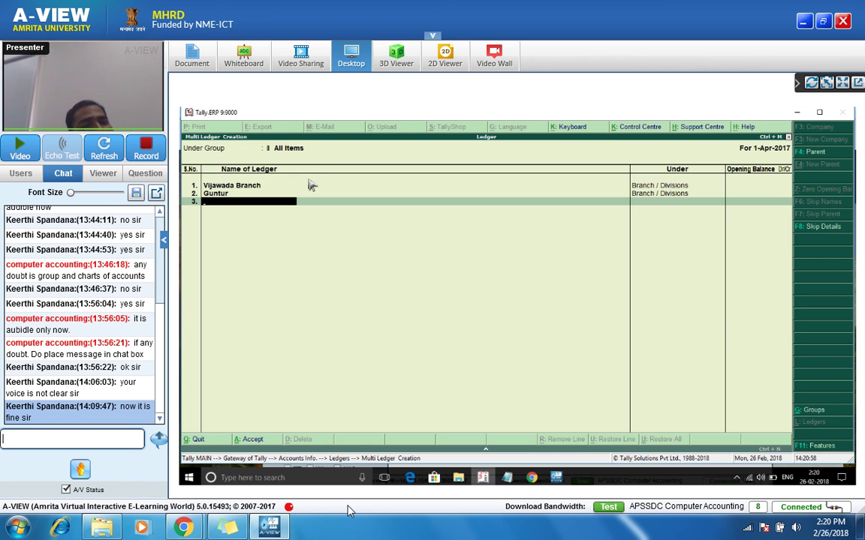
Step: Enter 'Central Tax' as the third ledger name
{"action": "type", "text": "Dut"}
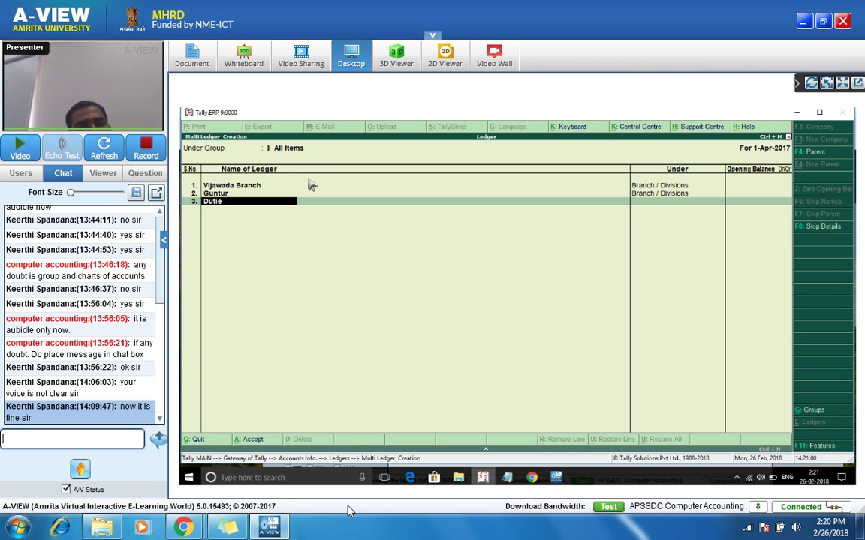
{"action": "key", "text": "BackSpace"}
{"action": "key", "text": "BackSpace"}
{"action": "type", "text": "entral Tax"}
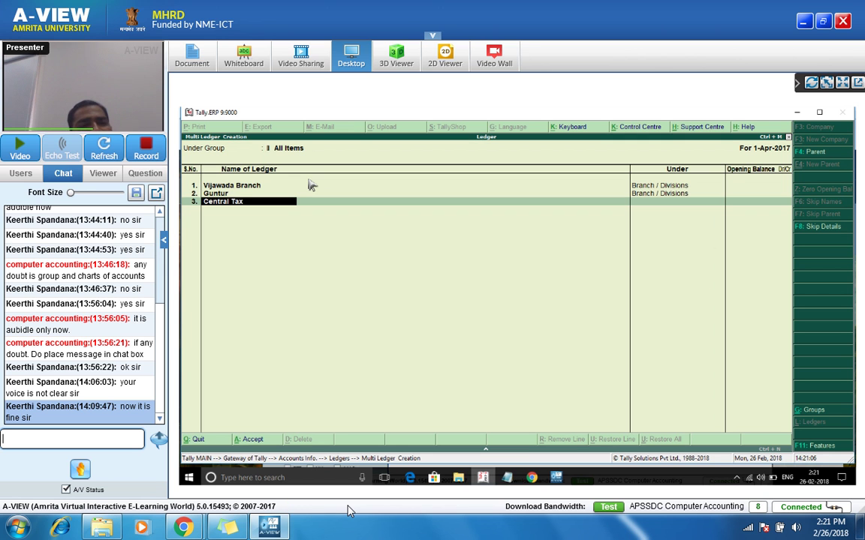
{"action": "key", "text": "Return"}
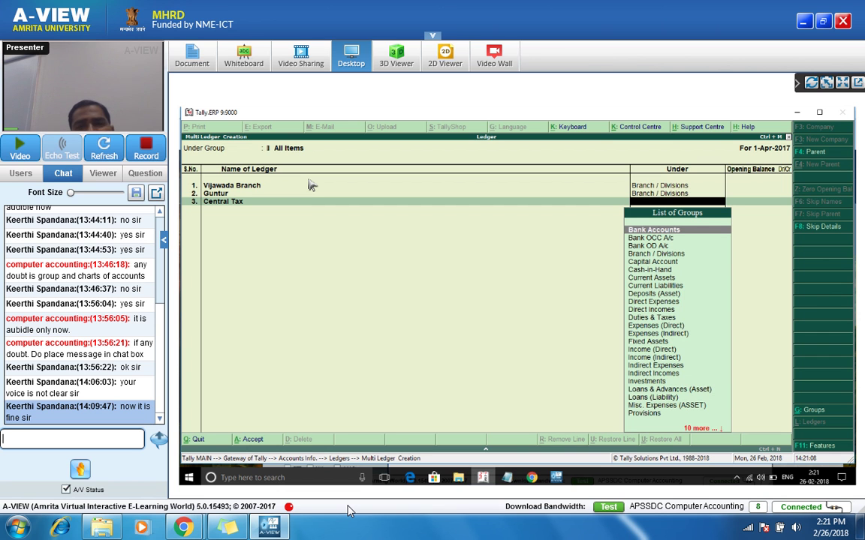
Step: Put Central Tax and State Tax under Duties & Taxes with no opening balance
{"action": "type", "text": "Du"}
{"action": "key", "text": "Return"}
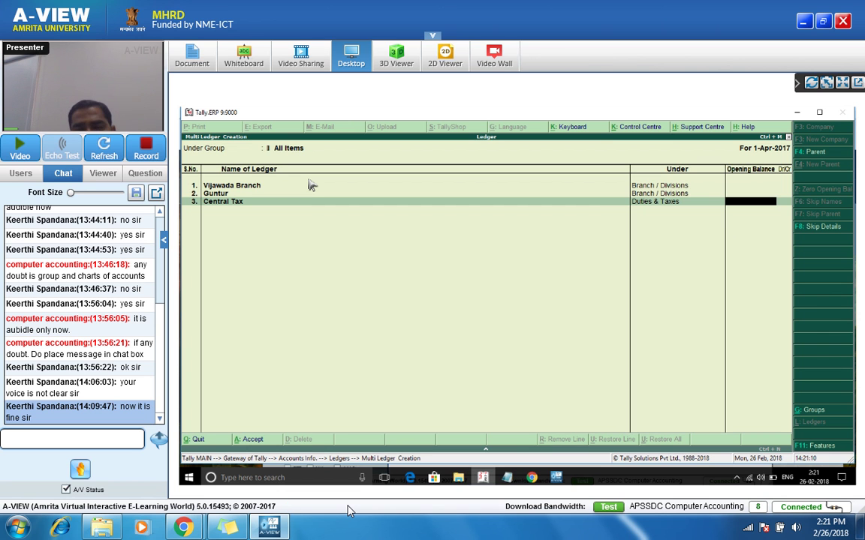
{"action": "key", "text": "Return"}
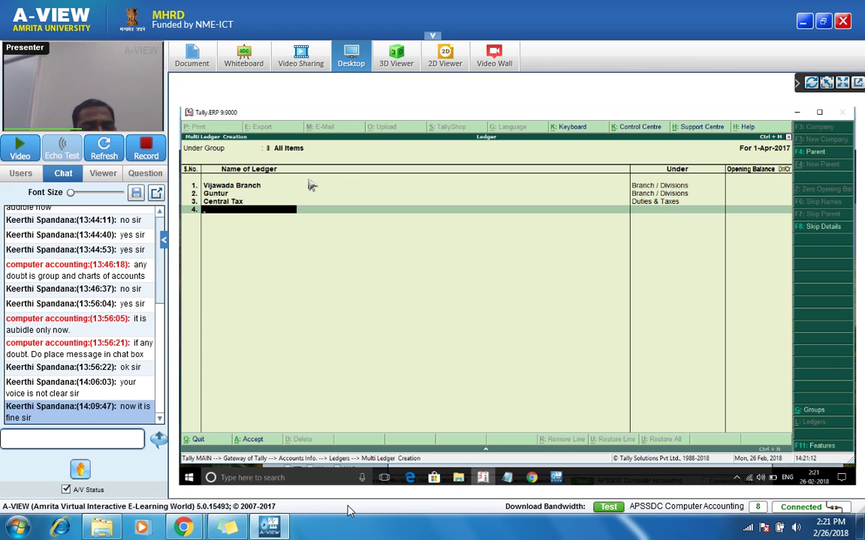
{"action": "type", "text": "State Ta"}
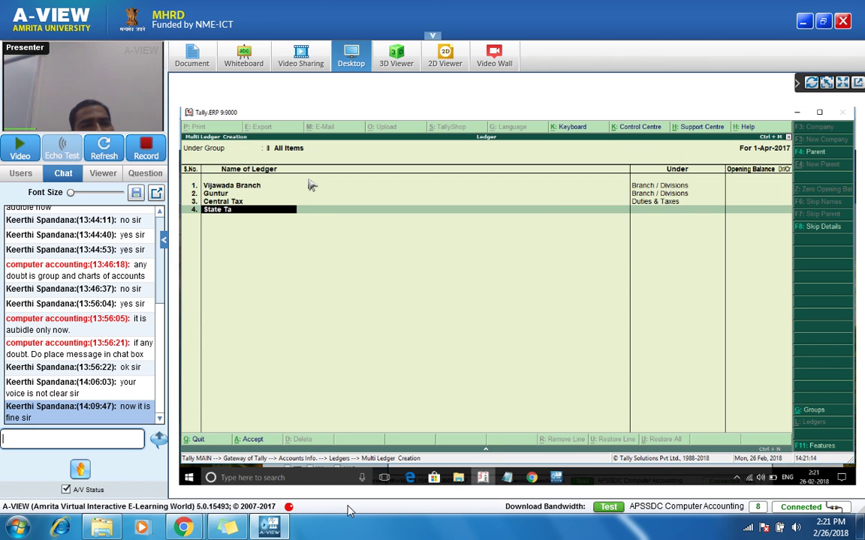
{"action": "type", "text": "x"}
{"action": "key", "text": "Return"}
{"action": "type", "text": "du"}
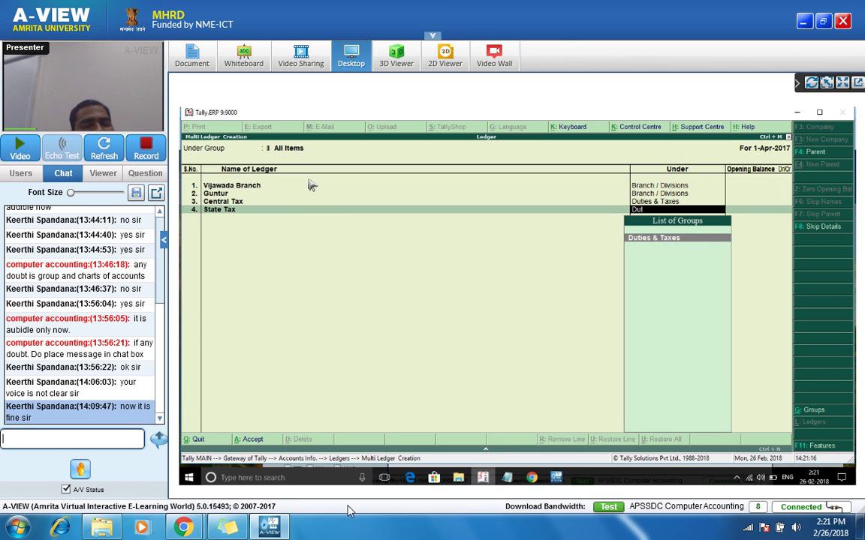
{"action": "key", "text": "Return"}
{"action": "key", "text": "Return"}
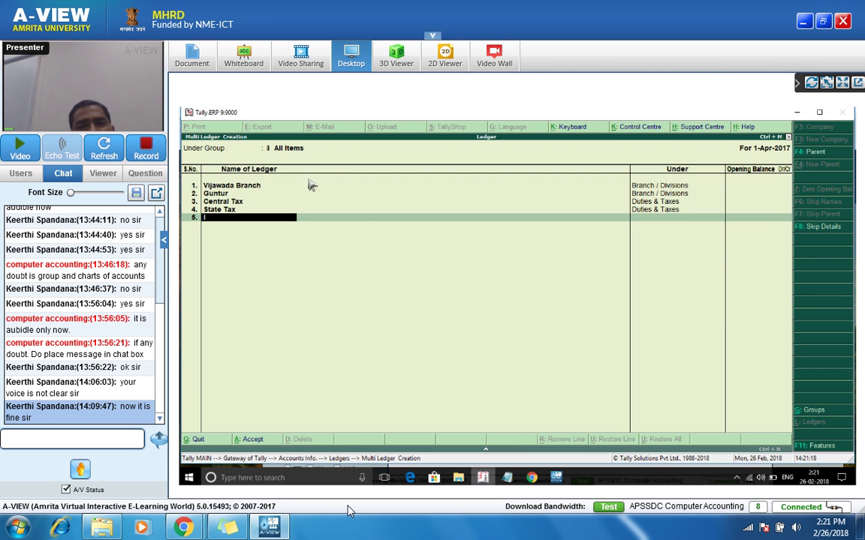
Step: Add the Integrated Tax ledger under Duties & Taxes
{"action": "type", "text": "Interegr"}
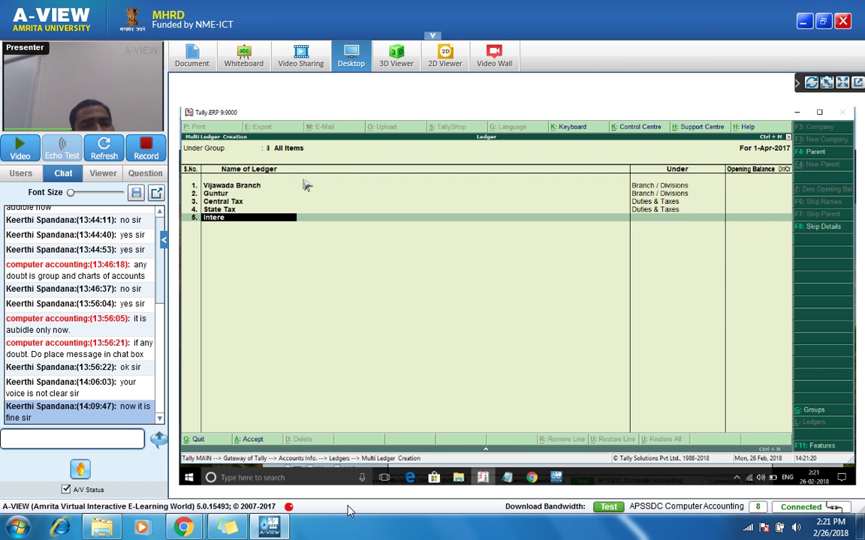
{"action": "key", "text": "BackSpace"}
{"action": "key", "text": "BackSpace"}
{"action": "type", "text": "r"}
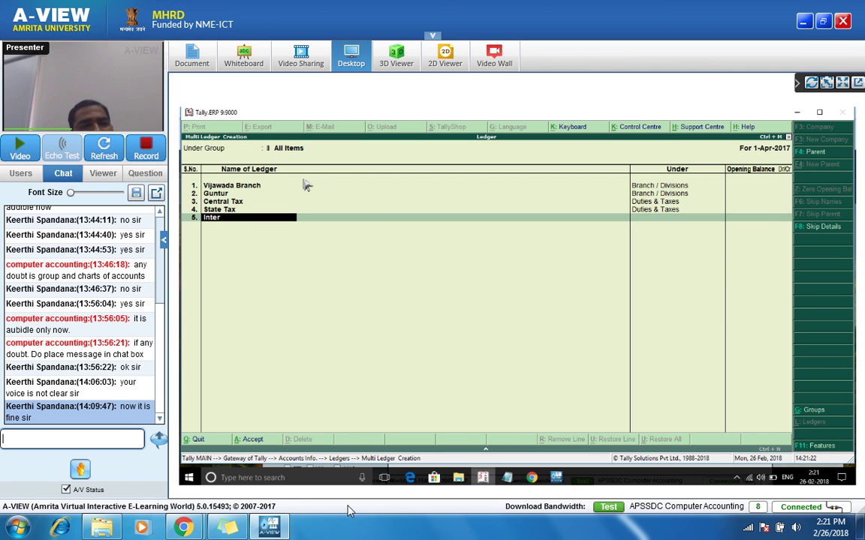
{"action": "type", "text": "grea"}
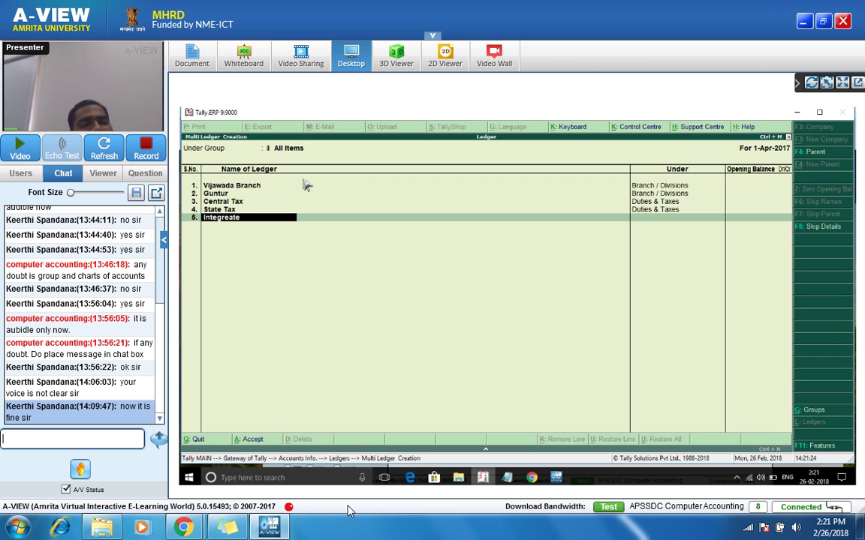
{"action": "type", "text": "ted T"}
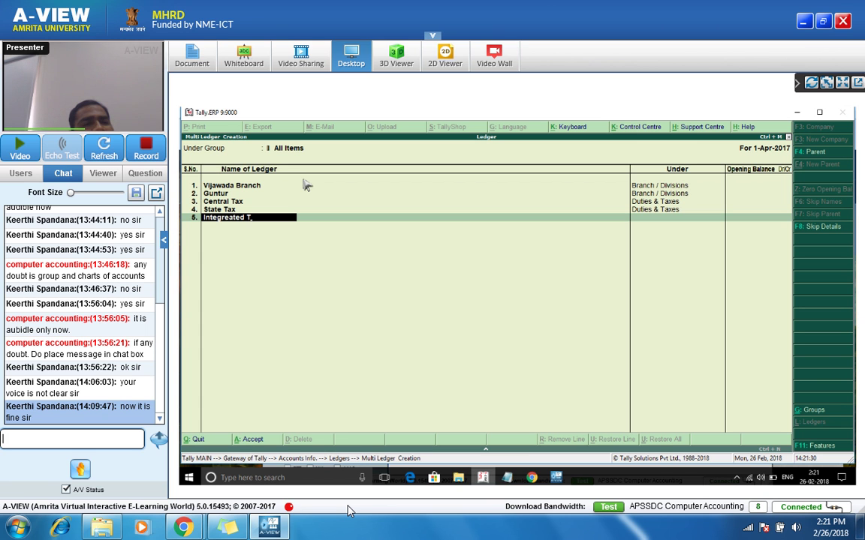
{"action": "key", "text": "Return"}
{"action": "type", "text": "Du"}
{"action": "key", "text": "Return"}
{"action": "key", "text": "Return"}
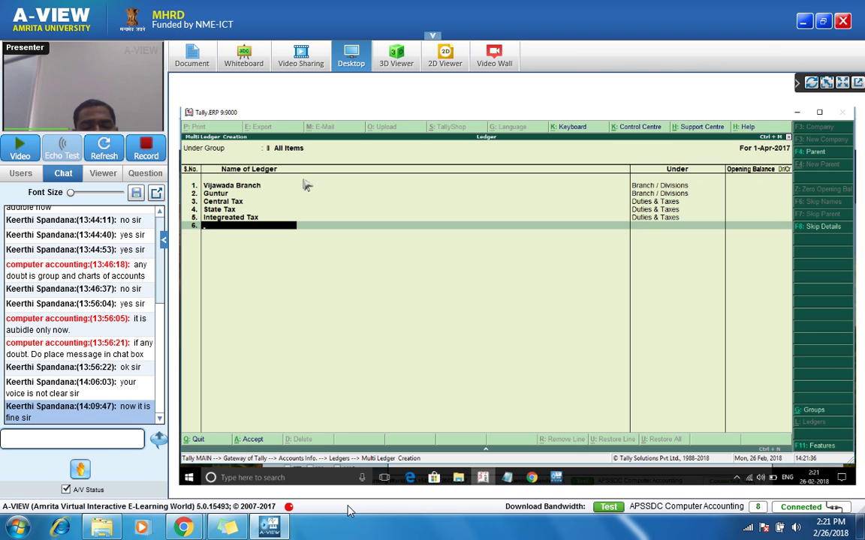
Step: Add the Bank Overdraft ledger under Bank OD A/c with no opening balance
{"action": "type", "text": "Bank"}
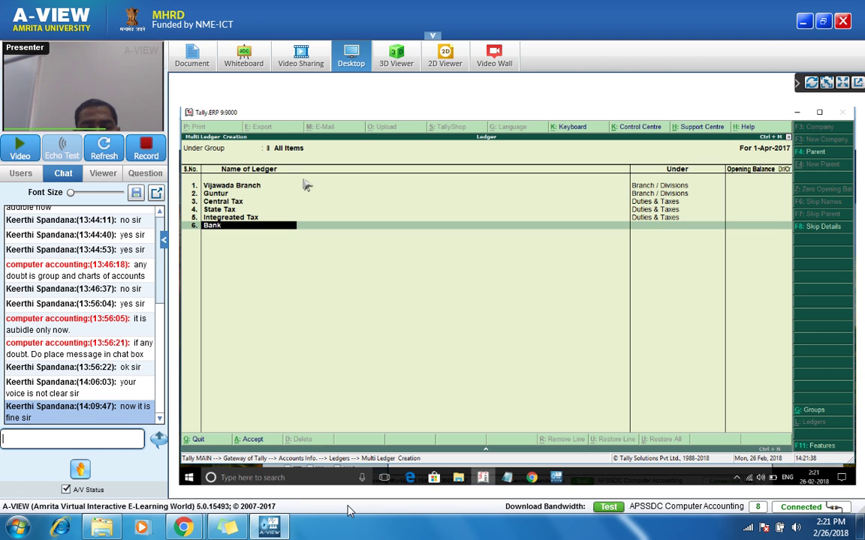
{"action": "type", "text": " Overdra"}
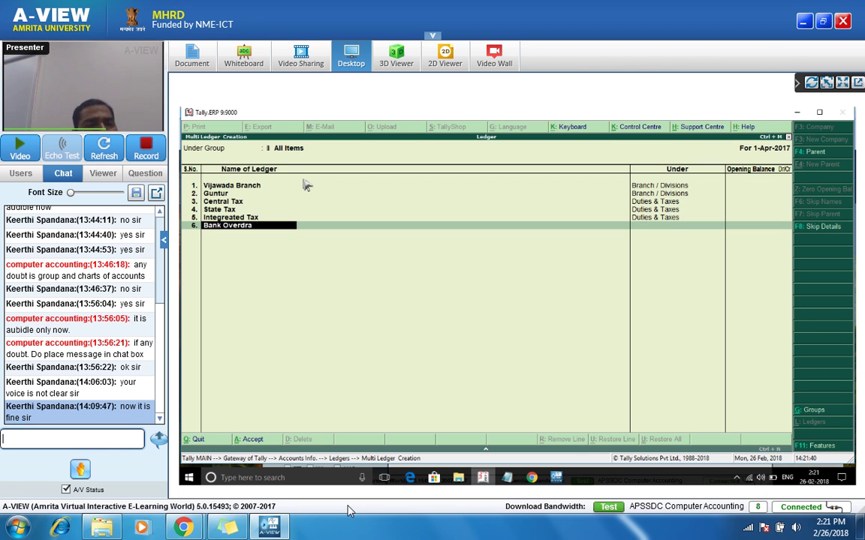
{"action": "type", "text": "ft"}
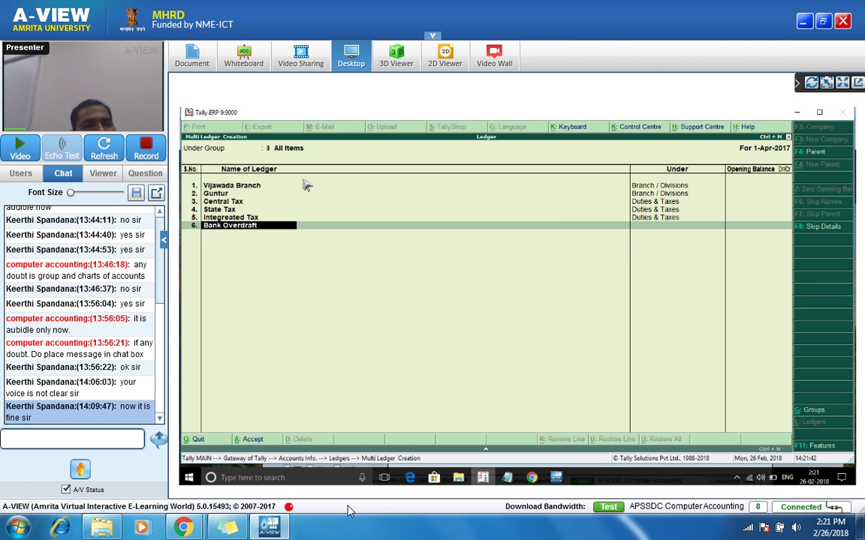
{"action": "key", "text": "Return"}
{"action": "key", "text": "Down"}
{"action": "key", "text": "Down"}
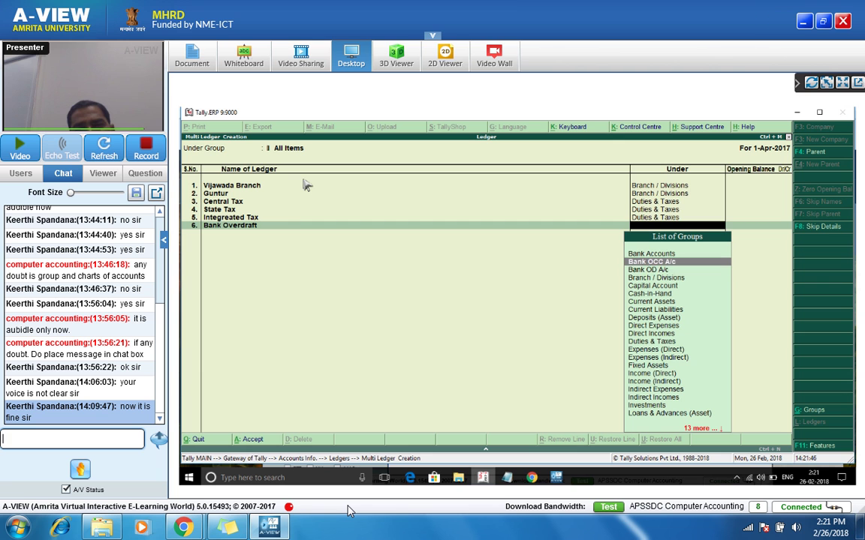
{"action": "key", "text": "Return"}
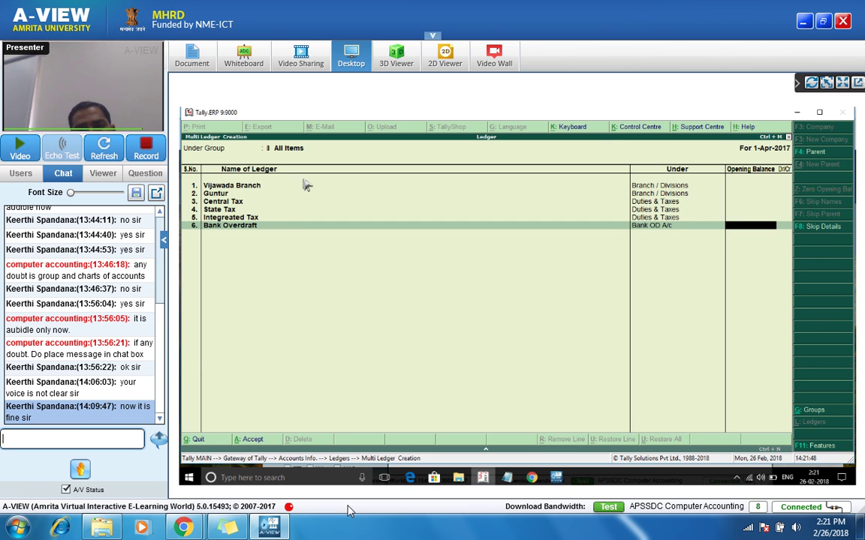
{"action": "key", "text": "Return"}
Step: Add Furniture and Machinery under Fixed Assets, leaving opening balances empty
{"action": "type", "text": "Furn"}
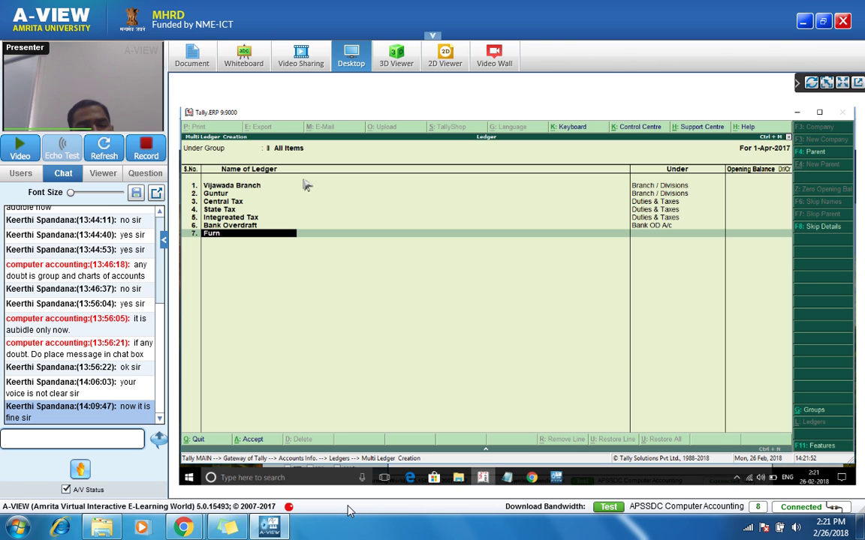
{"action": "type", "text": "iture"}
{"action": "key", "text": "Return"}
{"action": "type", "text": "fix"}
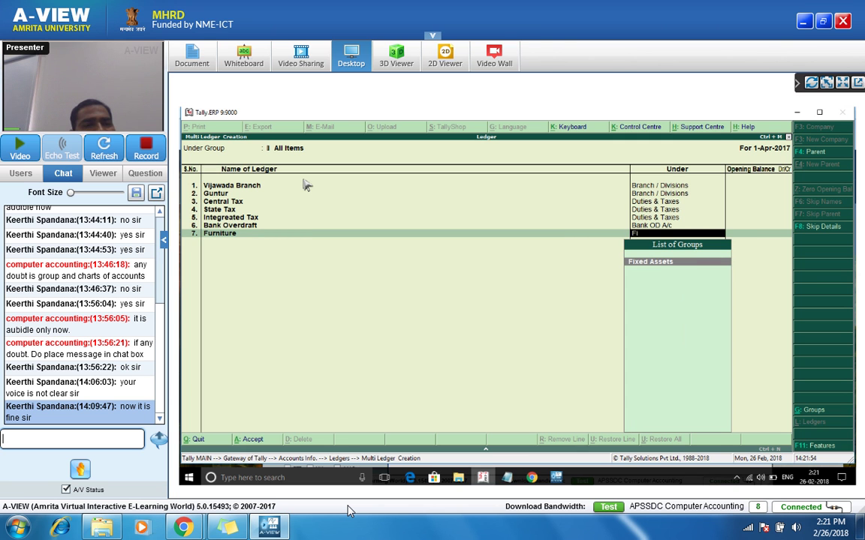
{"action": "key", "text": "Return"}
{"action": "key", "text": "Return"}
{"action": "type", "text": "Maci"}
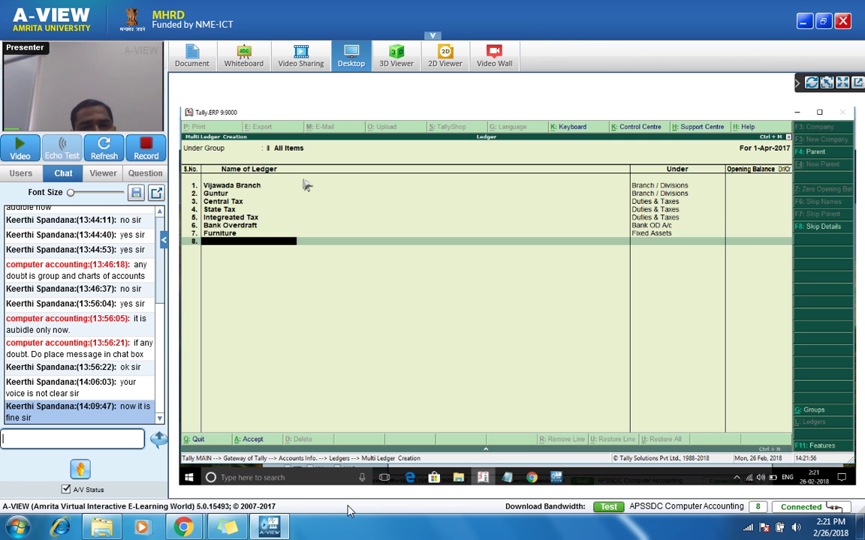
{"action": "type", "text": "hinery"}
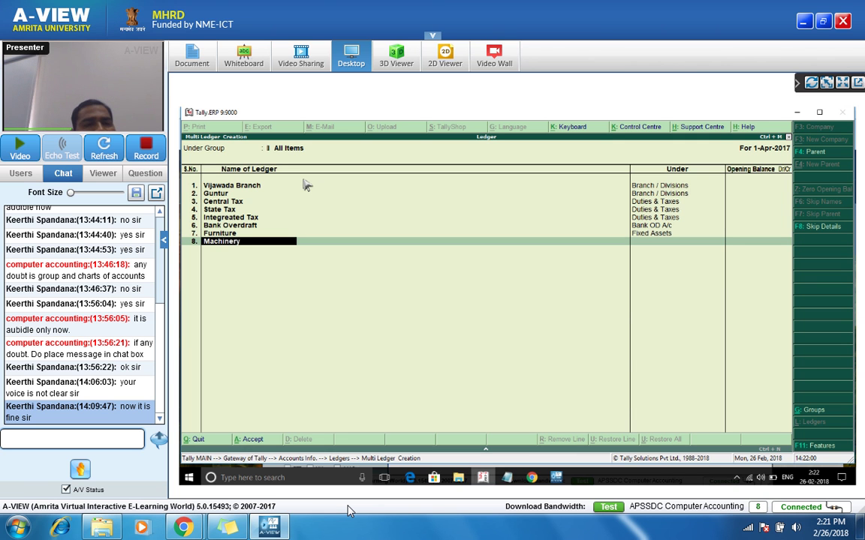
{"action": "key", "text": "Return"}
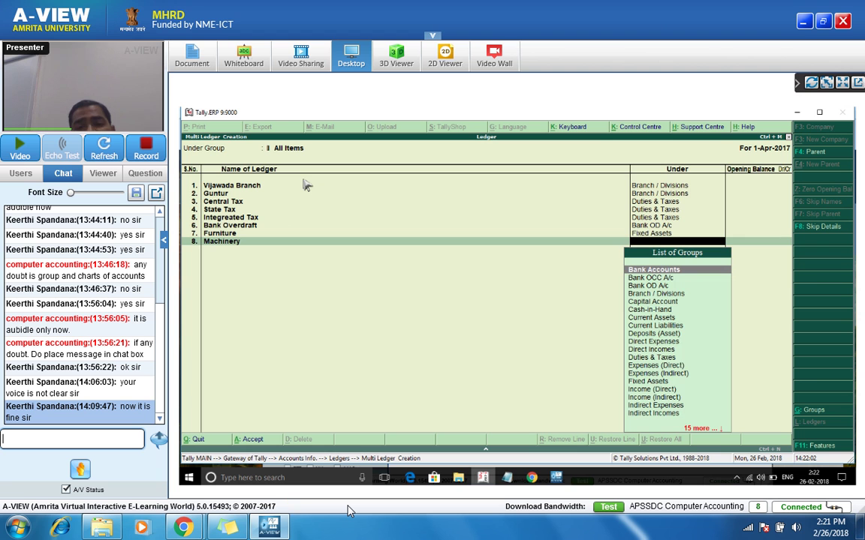
{"action": "type", "text": "F"}
{"action": "key", "text": "Return"}
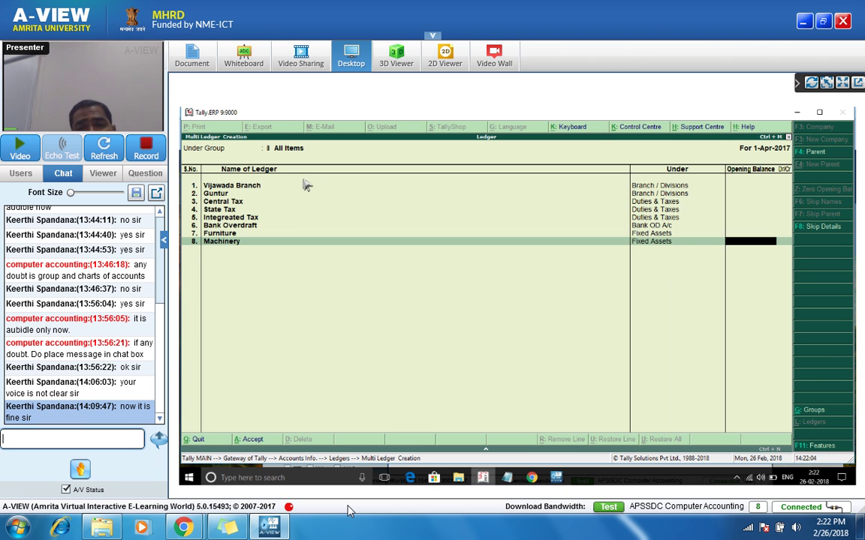
{"action": "key", "text": "Return"}
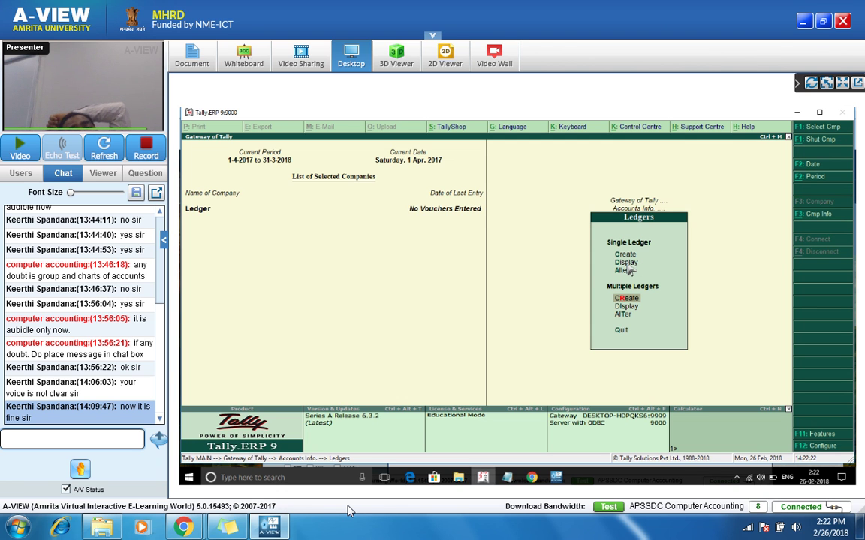
Step: Browse the existing ledgers in the Ledgers > Alter list, then return to the Ledgers menu
{"action": "left_click", "coordinate": [627, 269]}
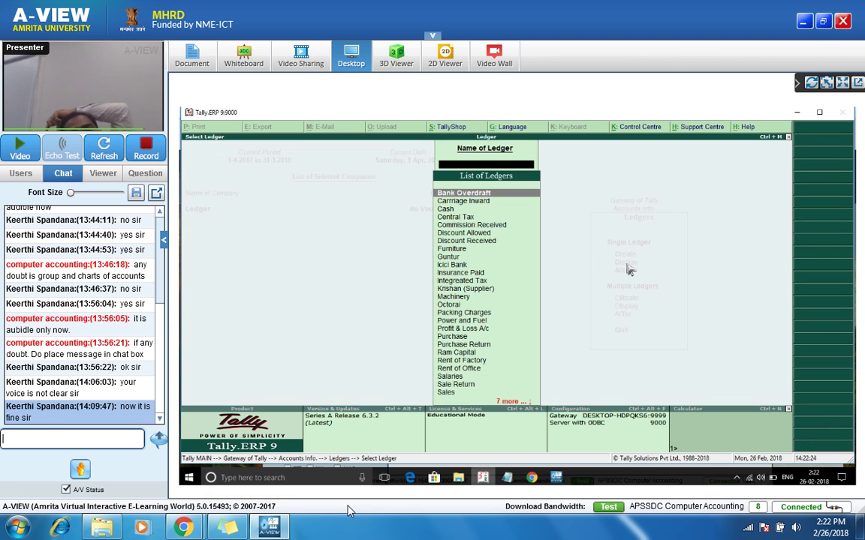
{"action": "key", "text": "Down"}
{"action": "key", "text": "Down"}
{"action": "key", "text": "Down"}
{"action": "key", "text": "Down"}
{"action": "key", "text": "Down"}
{"action": "key", "text": "Down"}
{"action": "key", "text": "Down"}
{"action": "key", "text": "Down"}
{"action": "key", "text": "Down"}
{"action": "key", "text": "Down"}
{"action": "key", "text": "Down"}
{"action": "key", "text": "Down"}
{"action": "key", "text": "Down"}
{"action": "key", "text": "Down"}
{"action": "key", "text": "Down"}
{"action": "key", "text": "Down"}
{"action": "key", "text": "Down"}
{"action": "key", "text": "Down"}
{"action": "key", "text": "Down"}
{"action": "key", "text": "Down"}
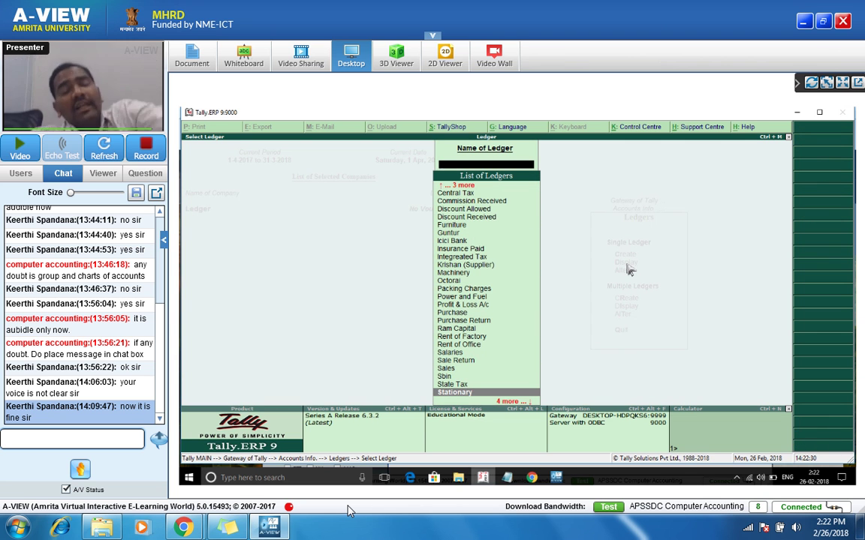
{"action": "key", "text": "Escape"}
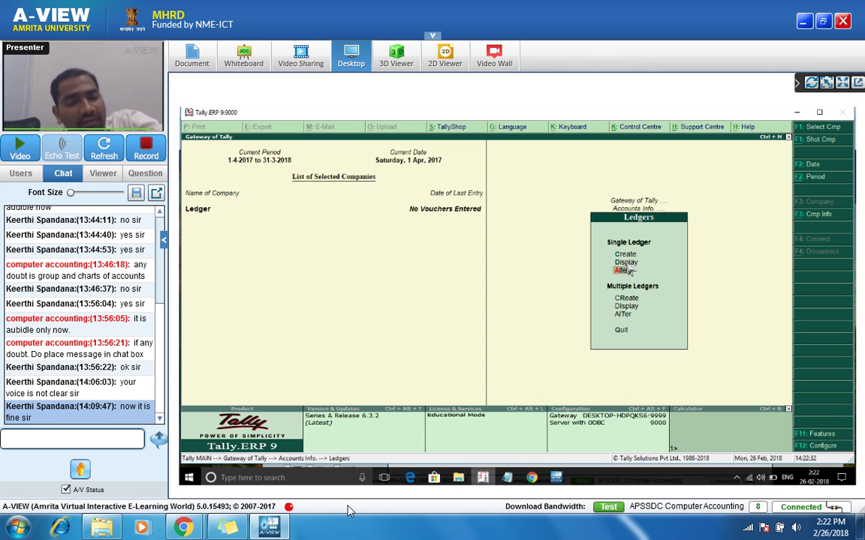
{"action": "key", "text": "Return"}
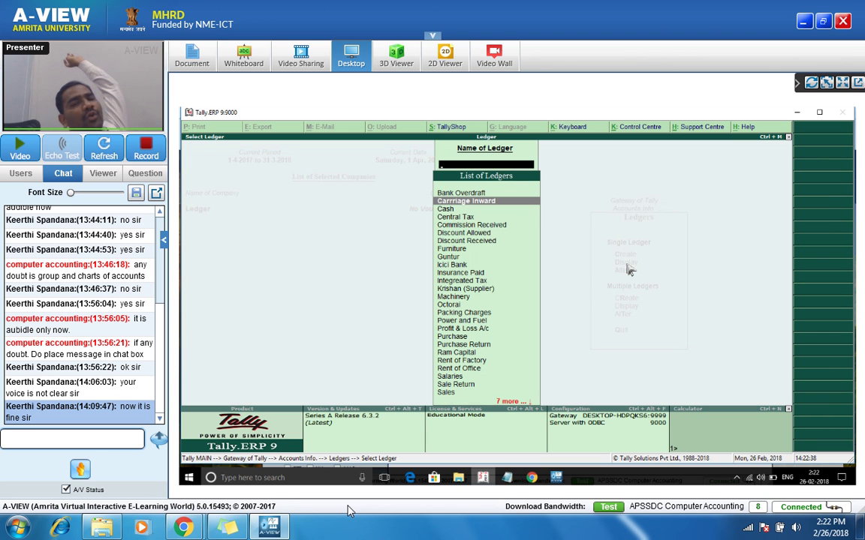
{"action": "key", "text": "Escape"}
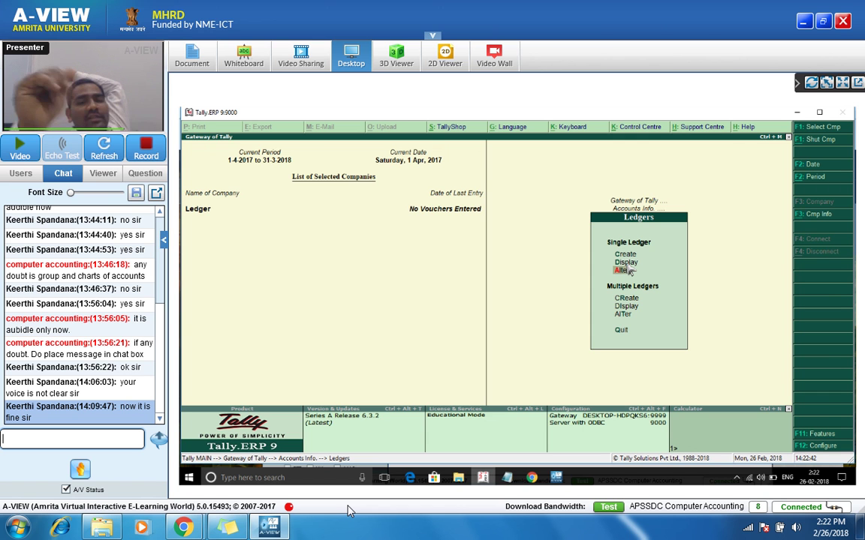
{"action": "key", "text": "Down"}
{"action": "key", "text": "Down"}
{"action": "key", "text": "Down"}
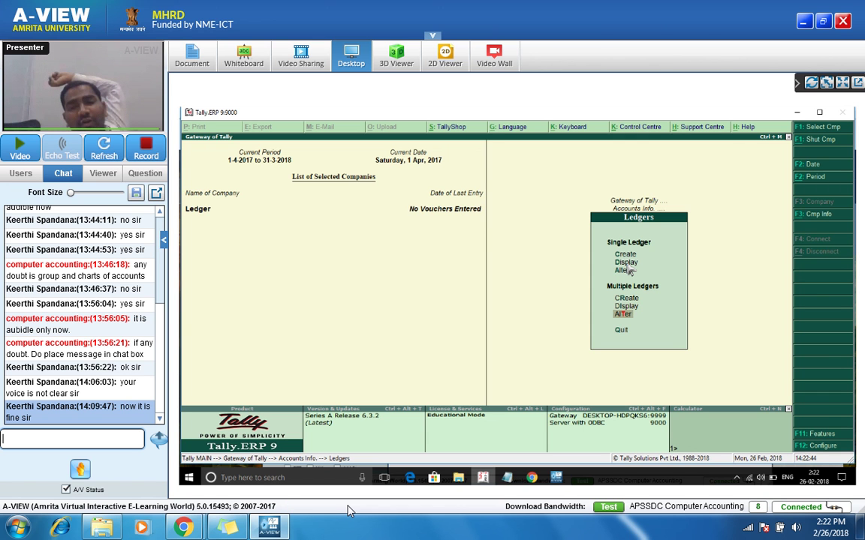
Step: Try Multiple Ledgers Alter for Branch / Divisions, then quit back to group selection
{"action": "key", "text": "Return"}
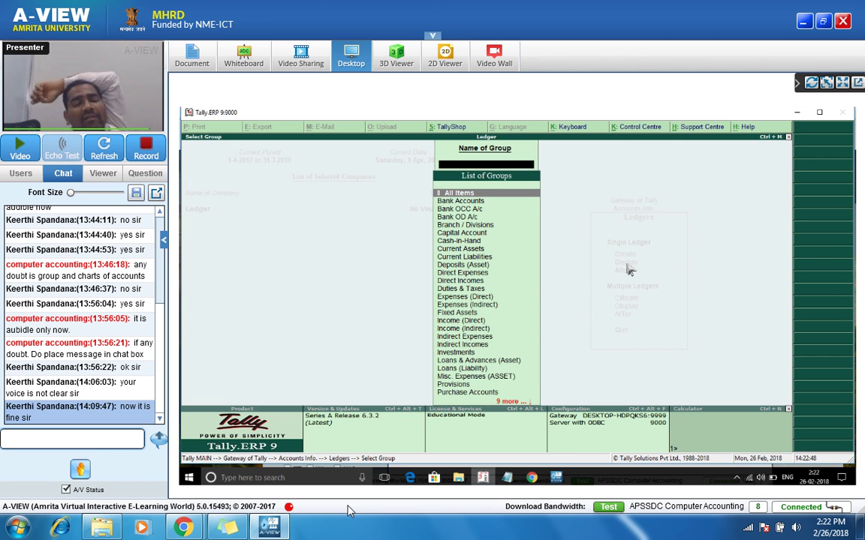
{"action": "key", "text": "Down"}
{"action": "key", "text": "Down"}
{"action": "key", "text": "Down"}
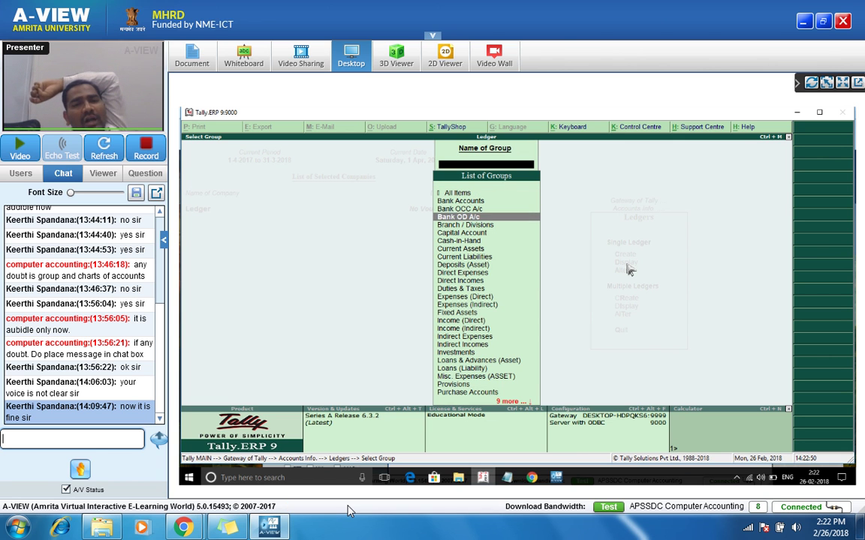
{"action": "key", "text": "Down"}
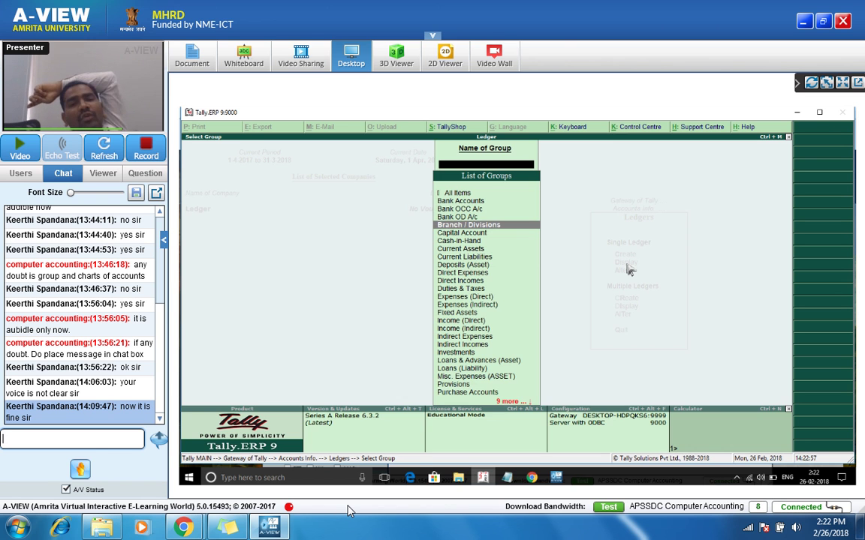
{"action": "key", "text": "Return"}
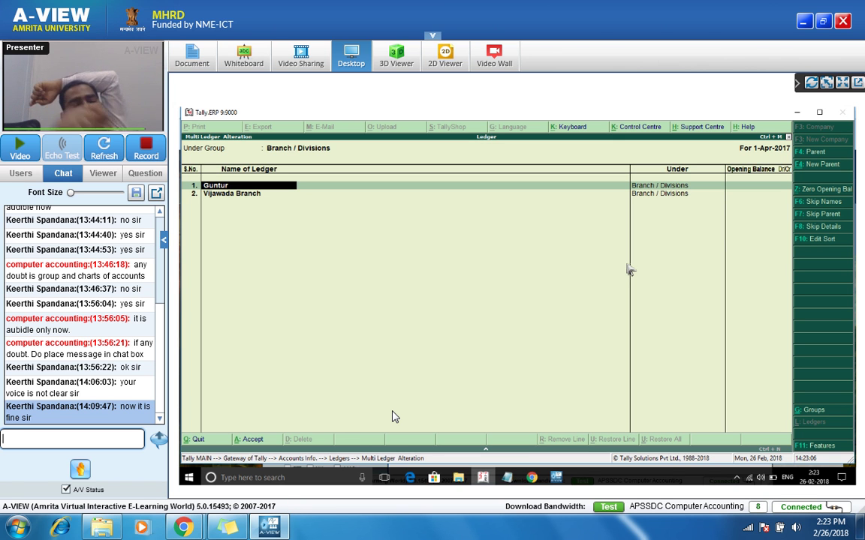
{"action": "key", "text": "Escape"}
{"action": "key", "text": "y"}
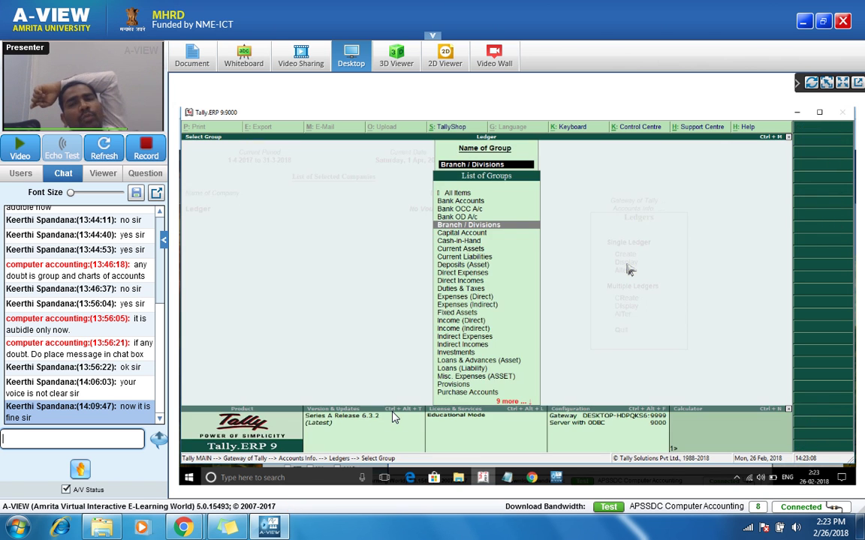
Step: Open All Items in Multi Ledger Alteration and run to the end without saving
{"action": "key", "text": "Up"}
{"action": "key", "text": "Up"}
{"action": "key", "text": "Up"}
{"action": "key", "text": "Up"}
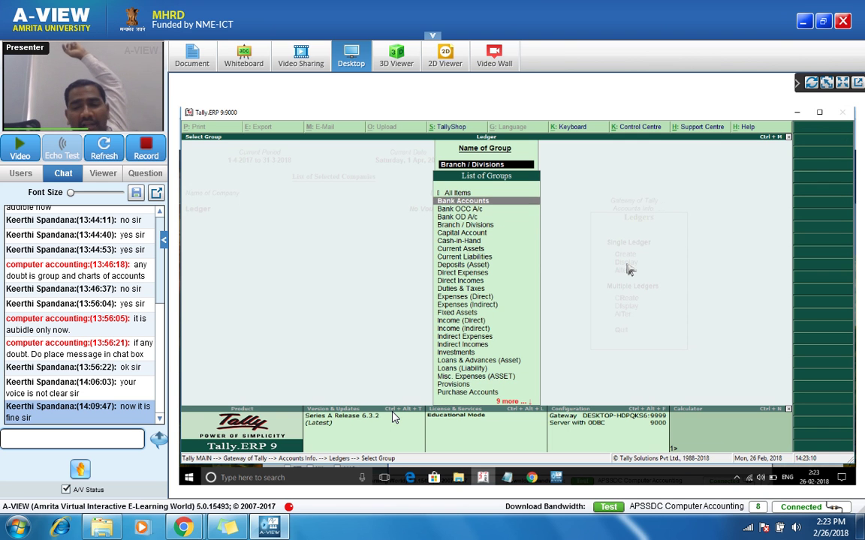
{"action": "key", "text": "Return"}
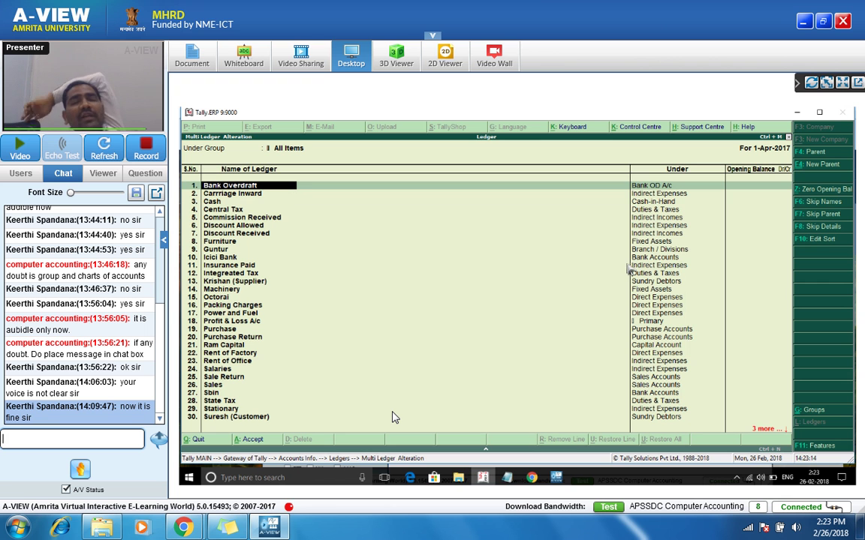
{"action": "key", "text": "Return"}
{"action": "key", "text": "Return"}
{"action": "key", "text": "Return"}
{"action": "key", "text": "Return"}
{"action": "key", "text": "Return"}
{"action": "key", "text": "Return"}
{"action": "key", "text": "Return"}
{"action": "key", "text": "Return"}
{"action": "key", "text": "Return"}
{"action": "key", "text": "Return"}
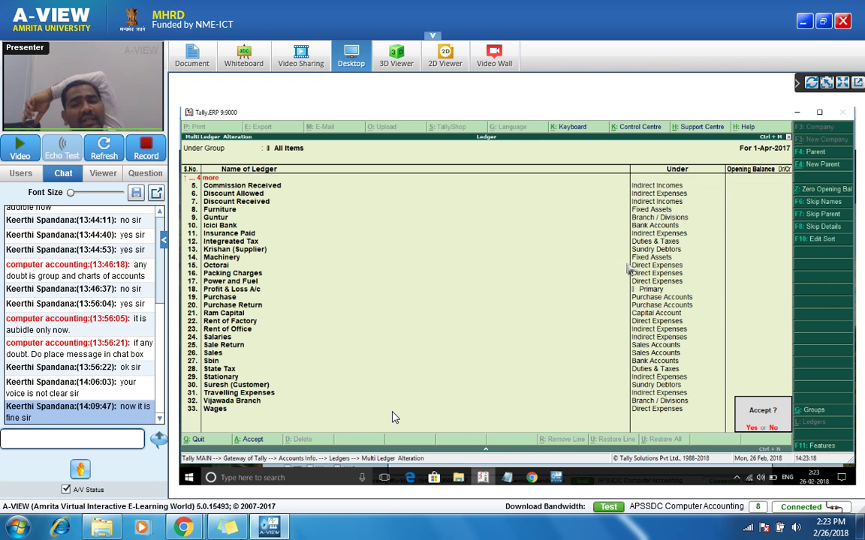
{"action": "key", "text": "n"}
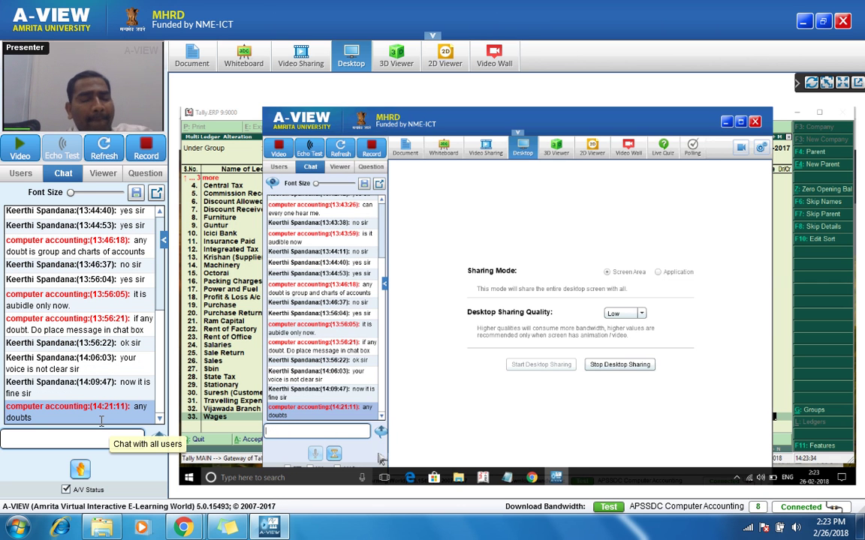
Step: Send the chat reply 'no sir'
{"action": "type", "text": "no sir"}
{"action": "key", "text": "Return"}
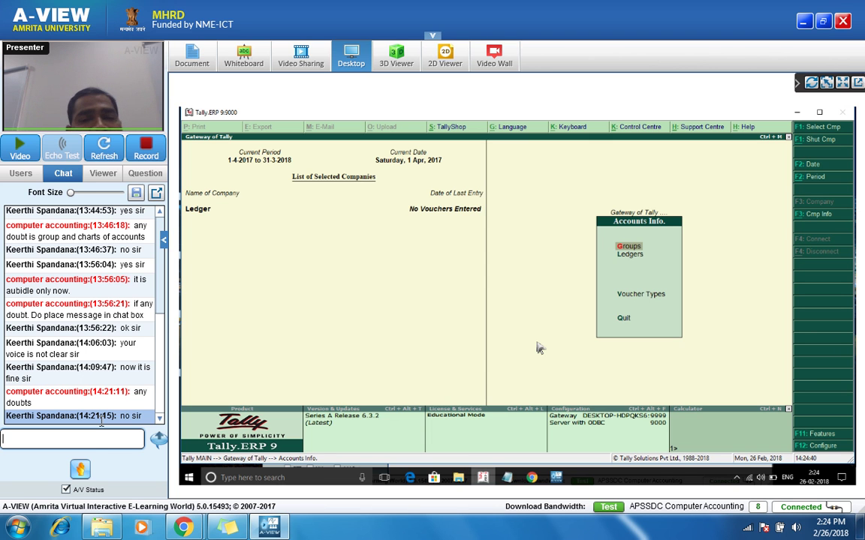
Step: Open single Ledger Creation from Gateway of Tally > Accounts Info > Ledgers
{"action": "key", "text": "Escape"}
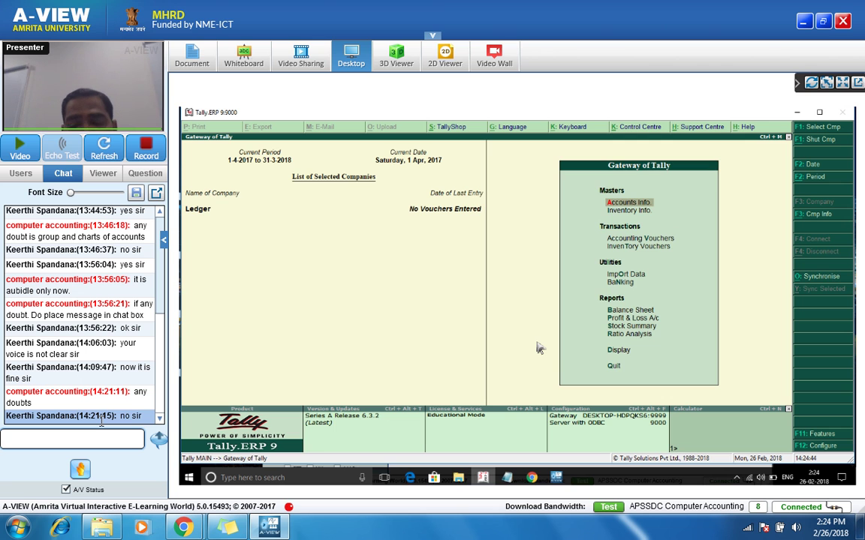
{"action": "key", "text": "Return"}
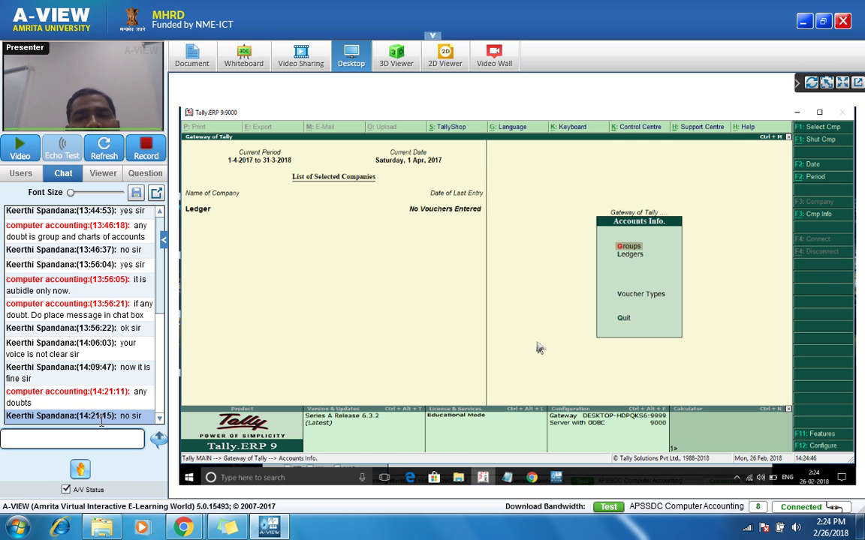
{"action": "key", "text": "l"}
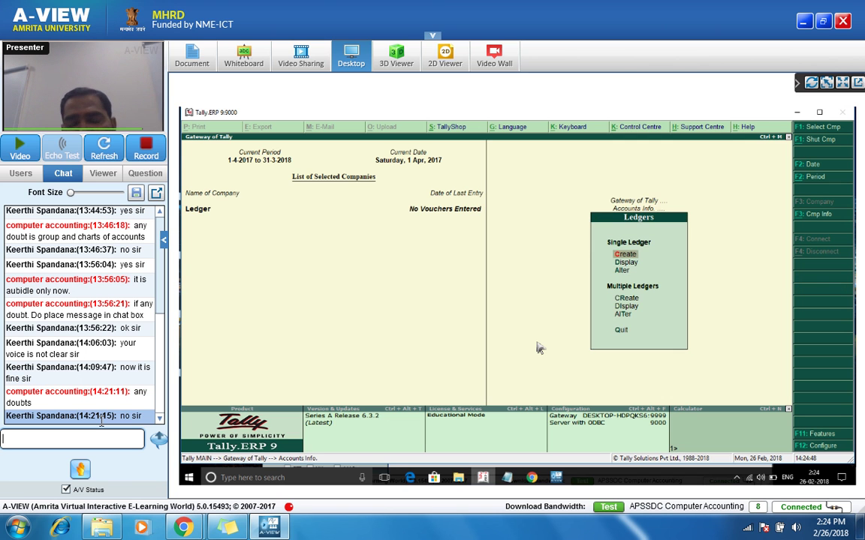
{"action": "key", "text": "Return"}
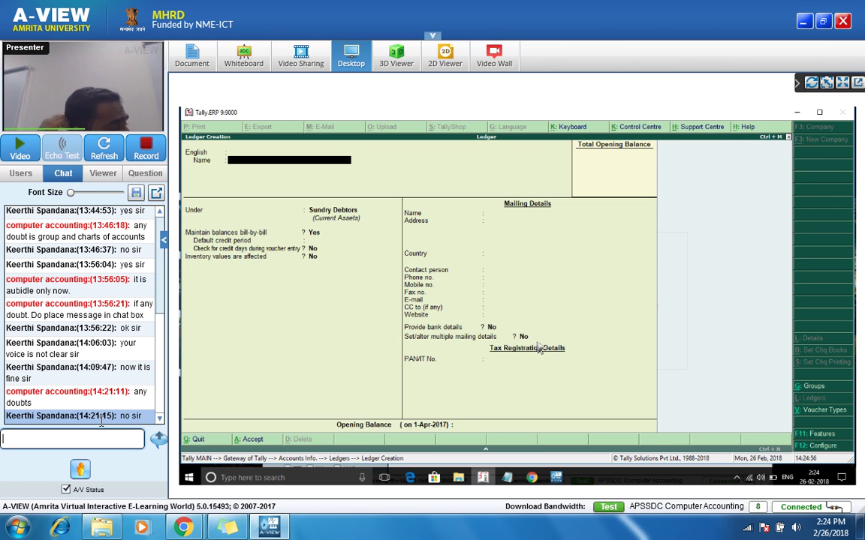
Step: Name the new ledger 'Triputhi Sales'
{"action": "type", "text": "Tr"}
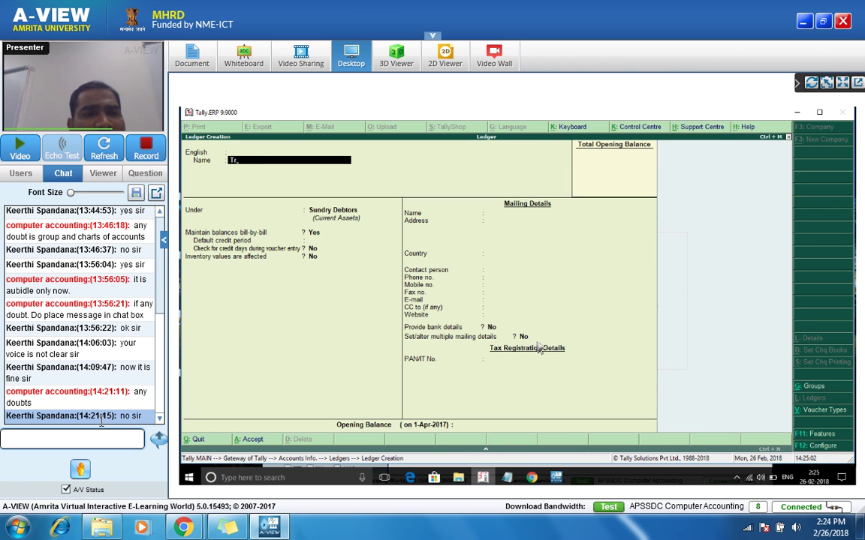
{"action": "type", "text": "riput"}
{"action": "key", "text": "BackSpace"}
{"action": "key", "text": "BackSpace"}
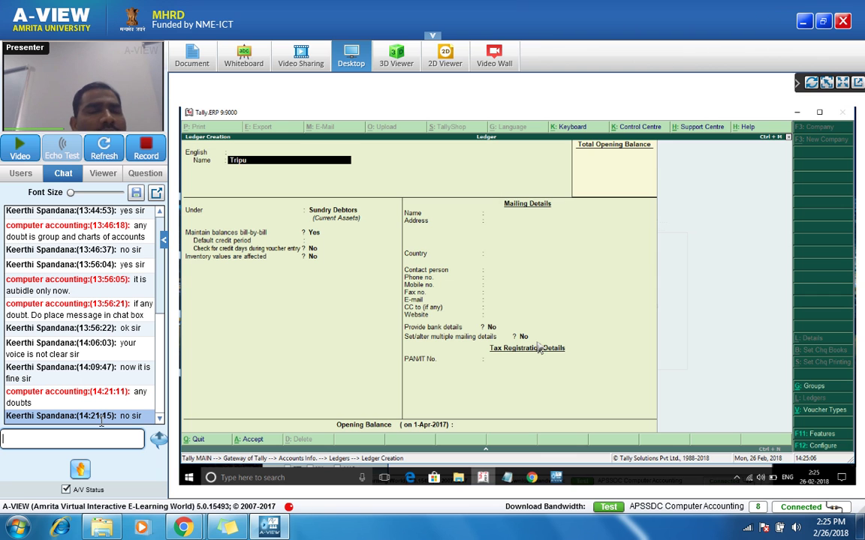
{"action": "type", "text": "at"}
{"action": "key", "text": "BackSpace"}
{"action": "key", "text": "BackSpace"}
{"action": "type", "text": "ut"}
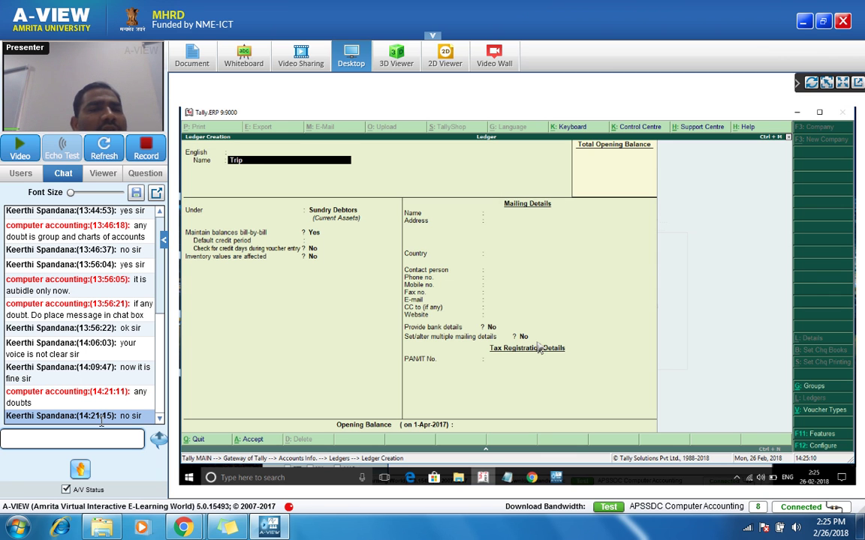
{"action": "type", "text": "hi"}
{"action": "key", "text": "Return"}
{"action": "key", "text": "Return"}
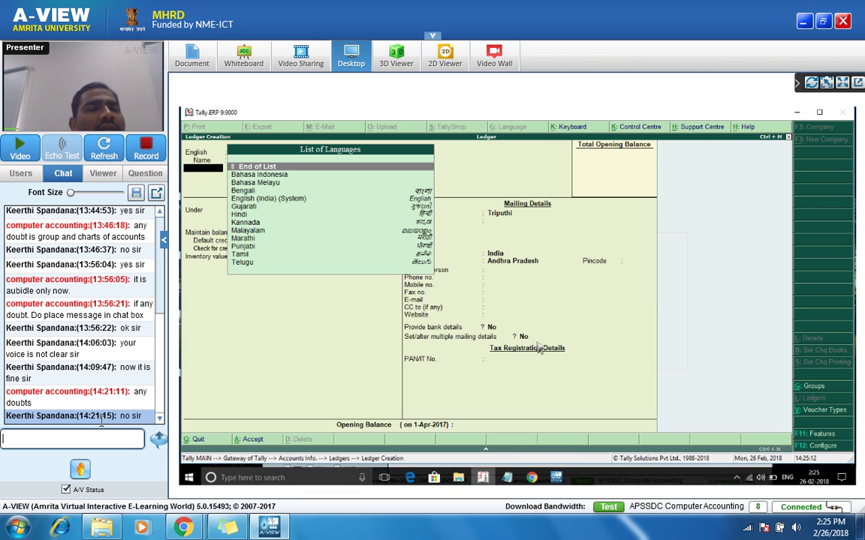
{"action": "key", "text": "Return"}
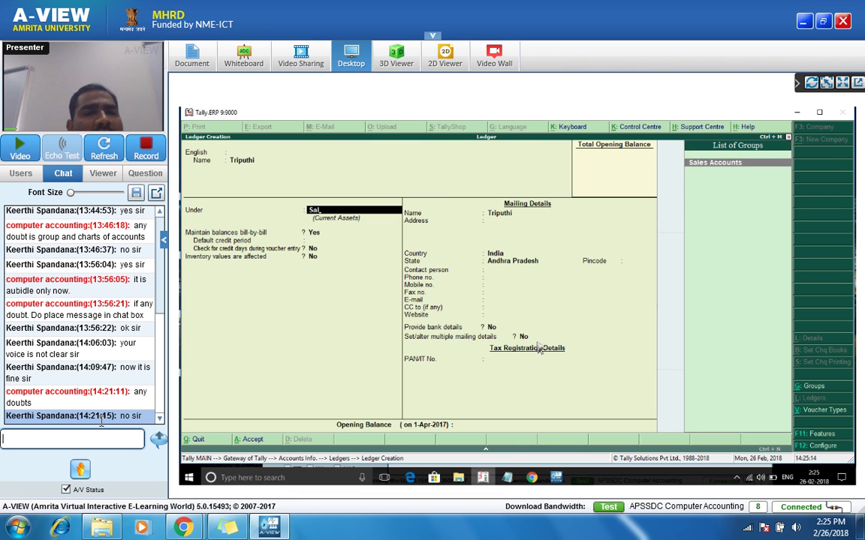
{"action": "key", "text": "BackSpace"}
{"action": "key", "text": "End"}
{"action": "type", "text": "Sales"}
{"action": "key", "text": "Return"}
Step: Set the ledger's group to Sales Accounts
{"action": "key", "text": "Return"}
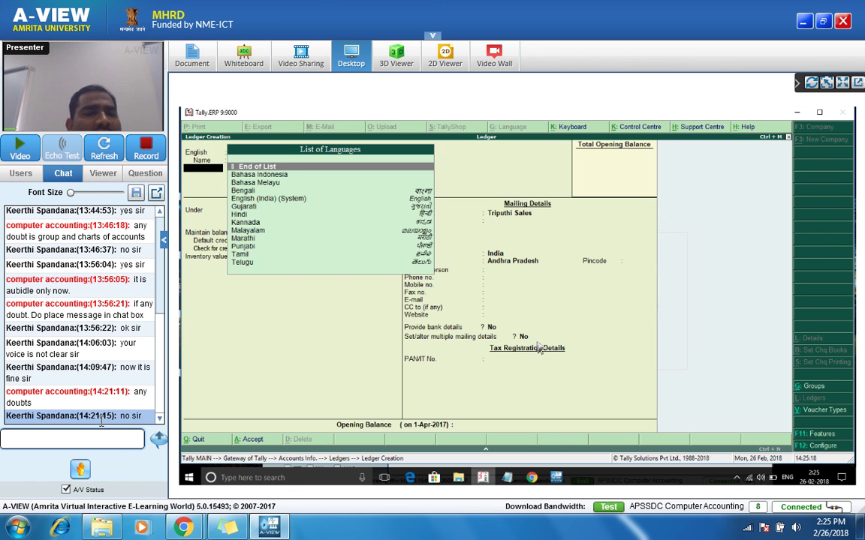
{"action": "key", "text": "Return"}
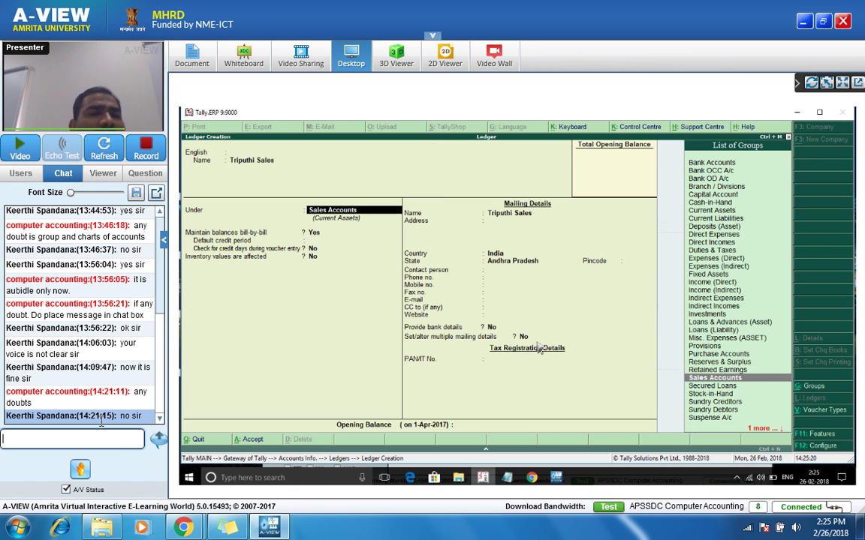
{"action": "key", "text": "Return"}
{"action": "key", "text": "Return"}
{"action": "key", "text": "Return"}
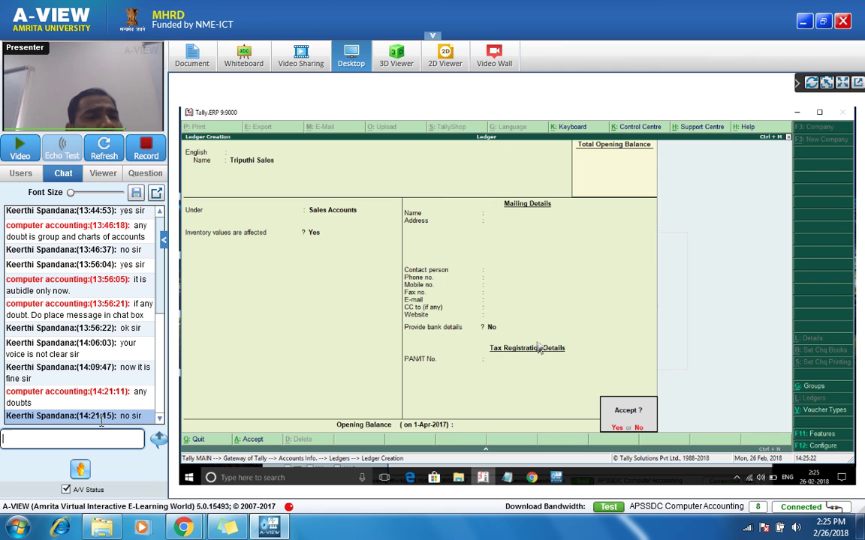
{"action": "key", "text": "Return"}
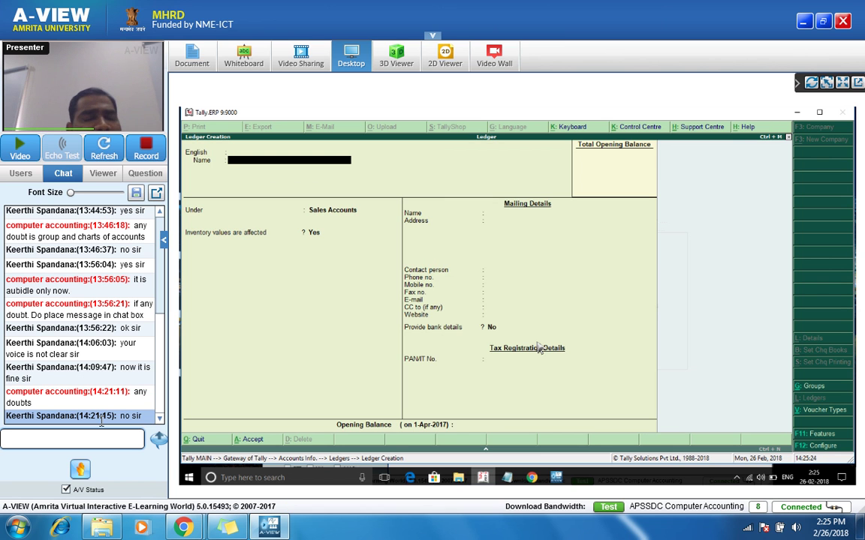
Step: Create the Guntur Sales ledger under Sales Accounts
{"action": "type", "text": "Guntur"}
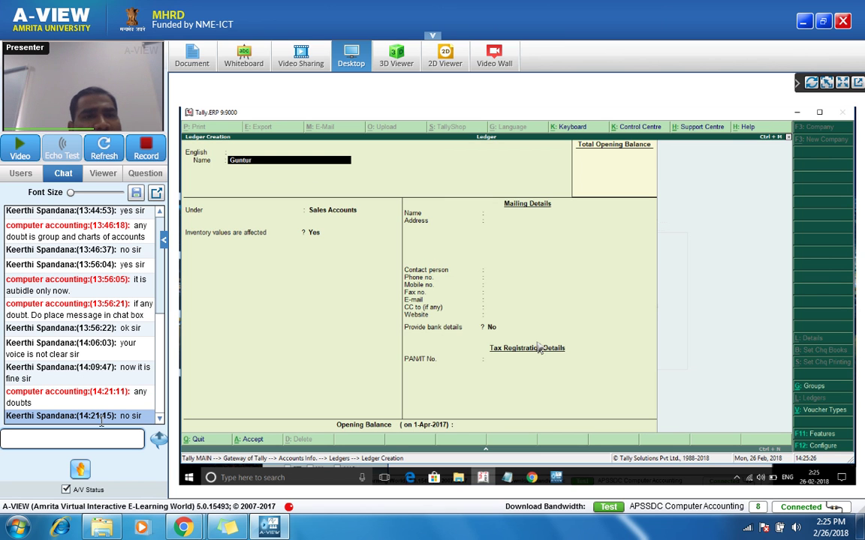
{"action": "key", "text": "Return"}
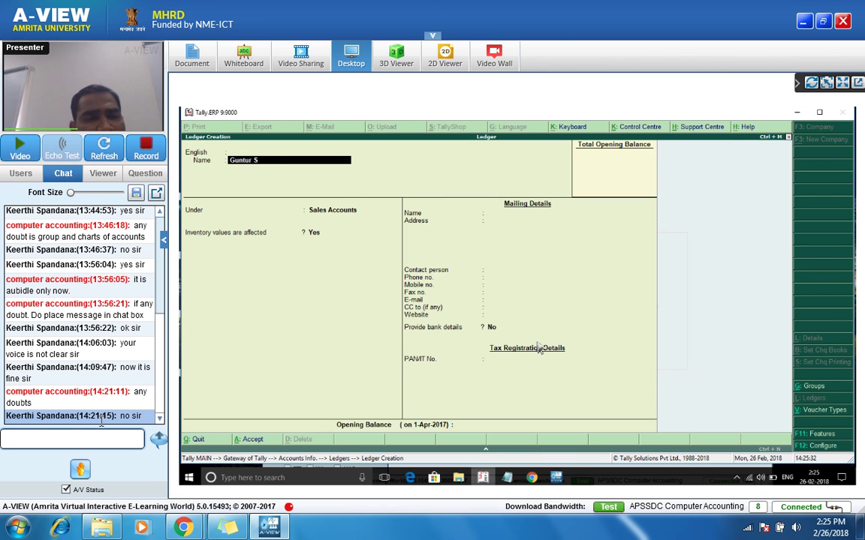
{"action": "type", "text": "ales"}
{"action": "key", "text": "Return"}
{"action": "key", "text": "Return"}
{"action": "key", "text": "Return"}
{"action": "key", "text": "Return"}
{"action": "key", "text": "Return"}
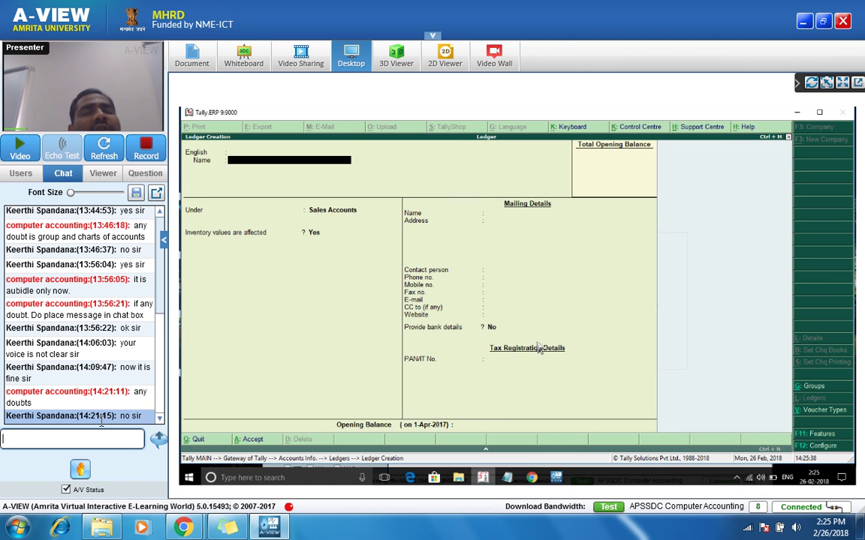
Step: Create and save the Hyderabad Sales ledger
{"action": "type", "text": "Hyderabad"}
{"action": "key", "text": "Return"}
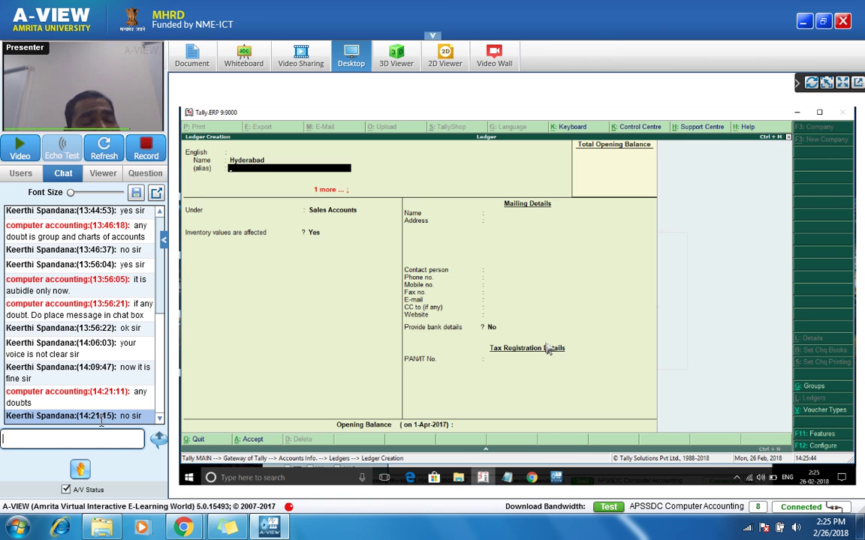
{"action": "key", "text": "Up"}
{"action": "type", "text": "Sales"}
{"action": "key", "text": "alt+g"}
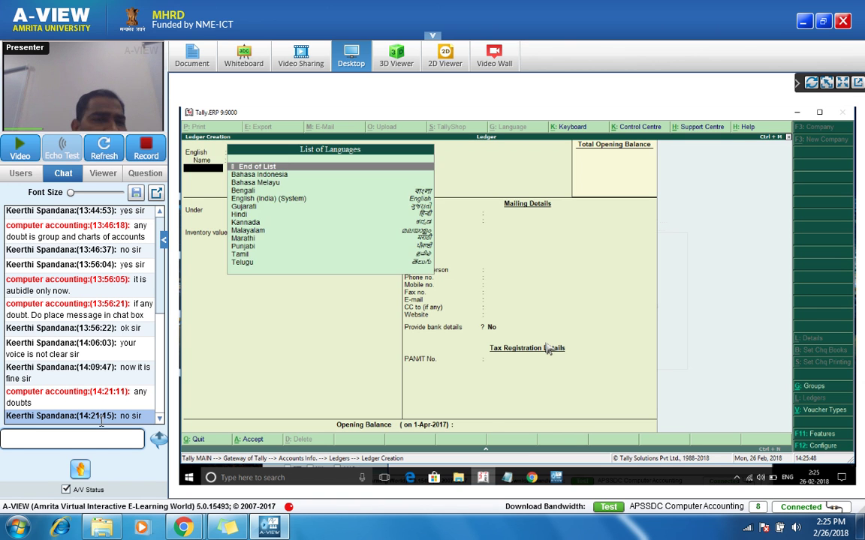
{"action": "key", "text": "Return"}
{"action": "key", "text": "ctrl+a"}
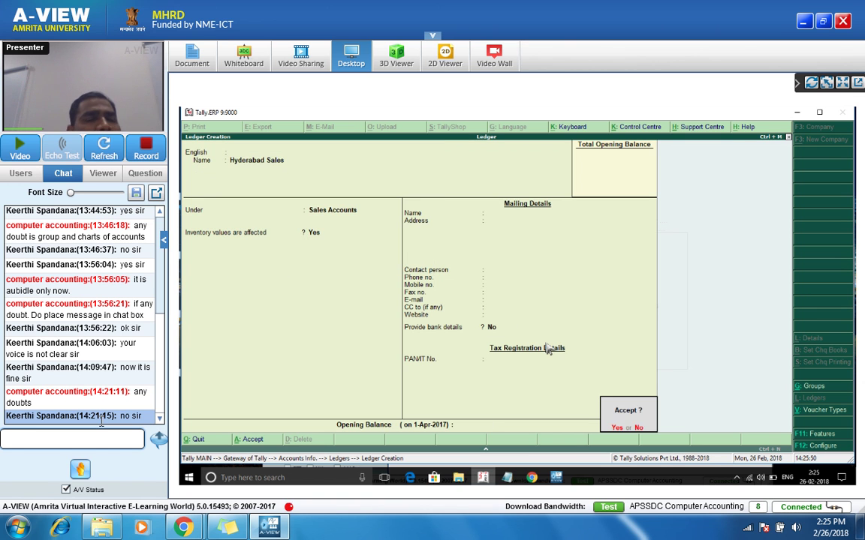
{"action": "key", "text": "y"}
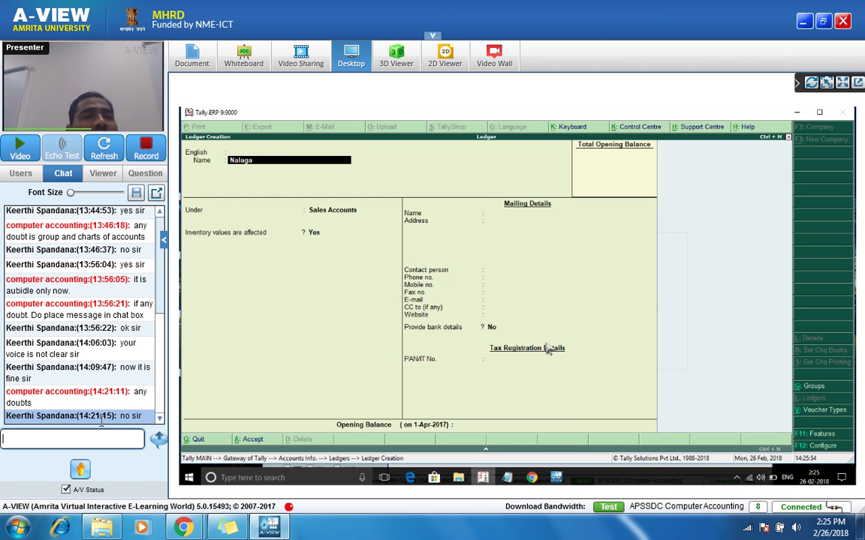
Step: Create the Nalgonda Sales ledger and begin leaving Ledger Creation
{"action": "key", "text": "BackSpace"}
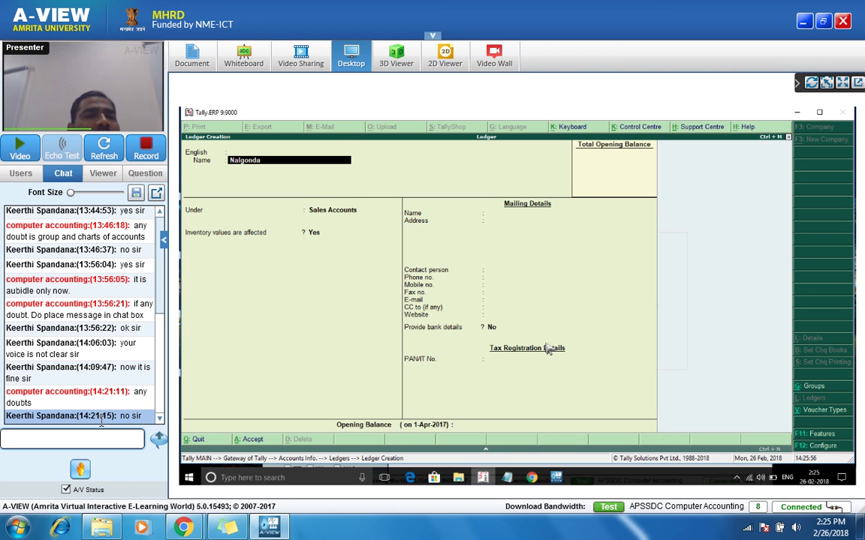
{"action": "key", "text": "Return"}
{"action": "key", "text": "BackSpace"}
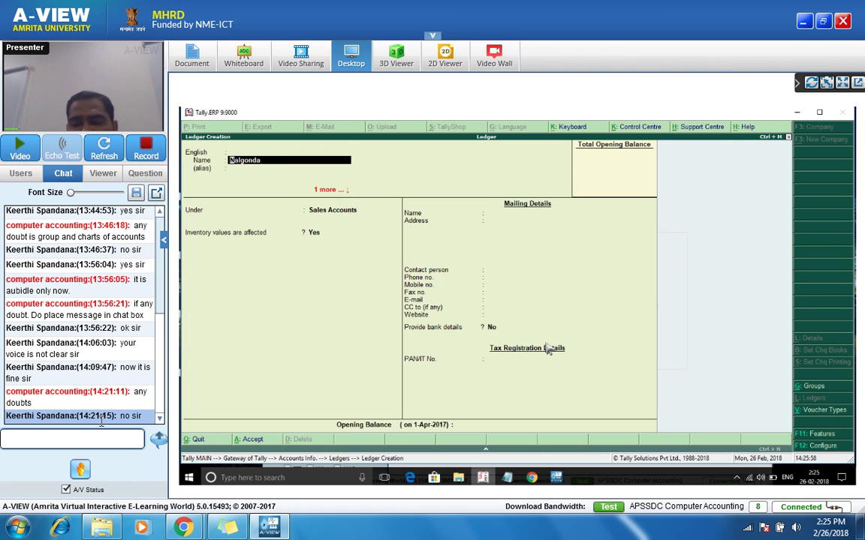
{"action": "type", "text": "Sales"}
{"action": "key", "text": "Return"}
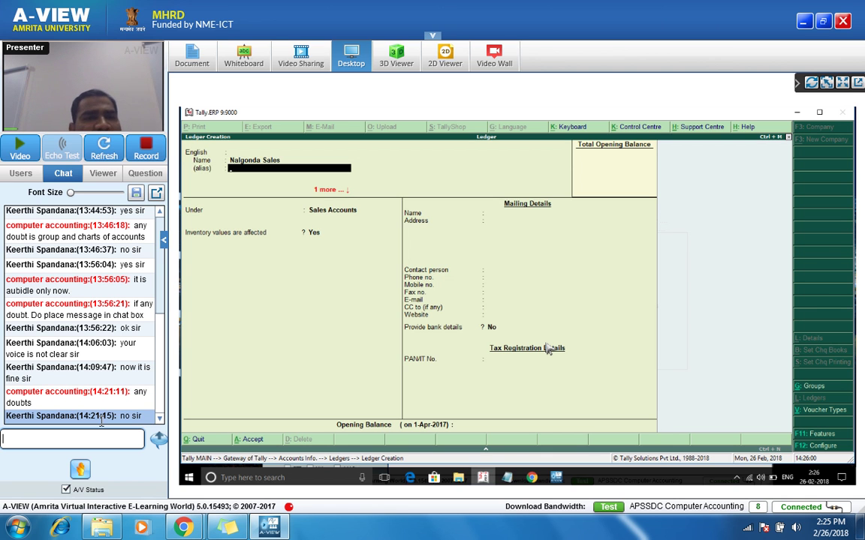
{"action": "key", "text": "Return"}
{"action": "key", "text": "Return"}
{"action": "key", "text": "Return"}
{"action": "key", "text": "Return"}
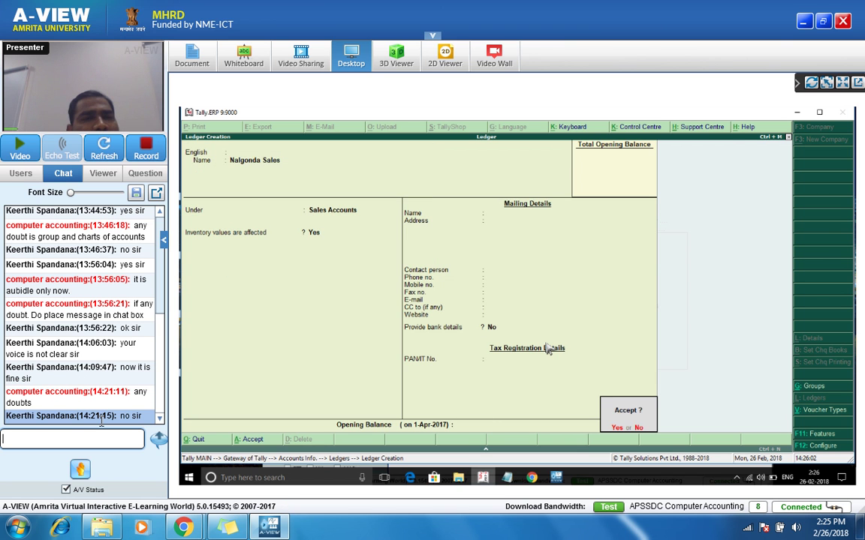
{"action": "key", "text": "Escape"}
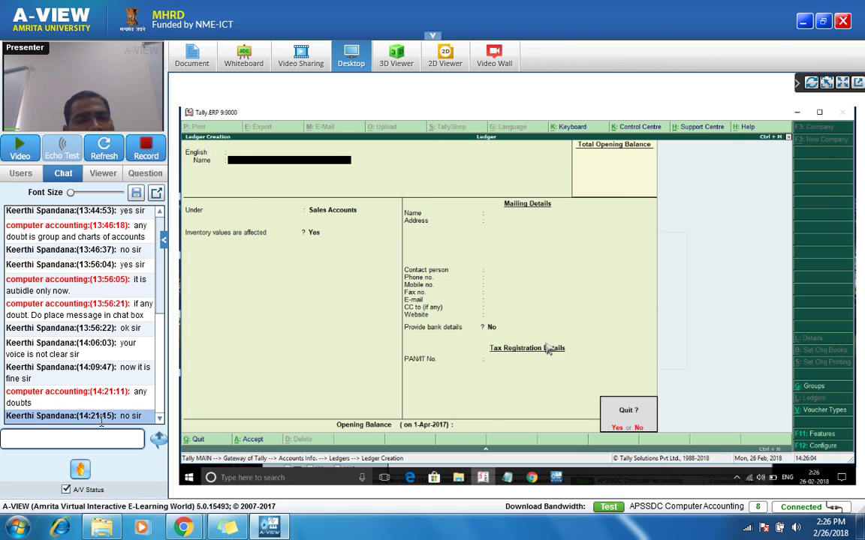
Step: Quit Ledger Creation and open the Groups creation form without saving anything
{"action": "key", "text": "y"}
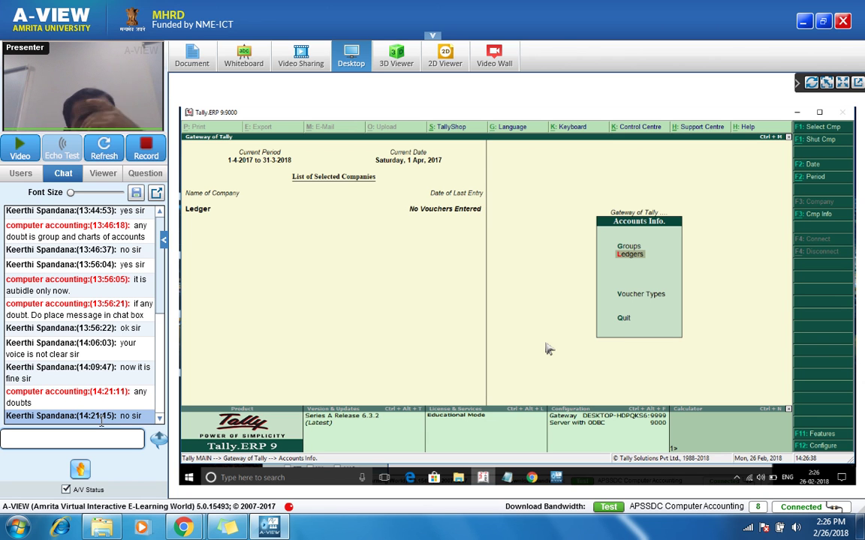
{"action": "key", "text": "Up"}
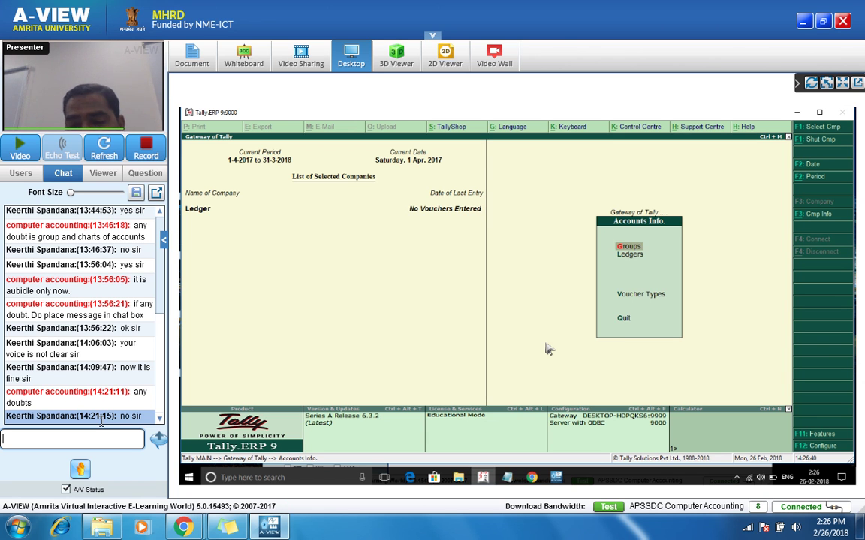
{"action": "key", "text": "Return"}
{"action": "key", "text": "Return"}
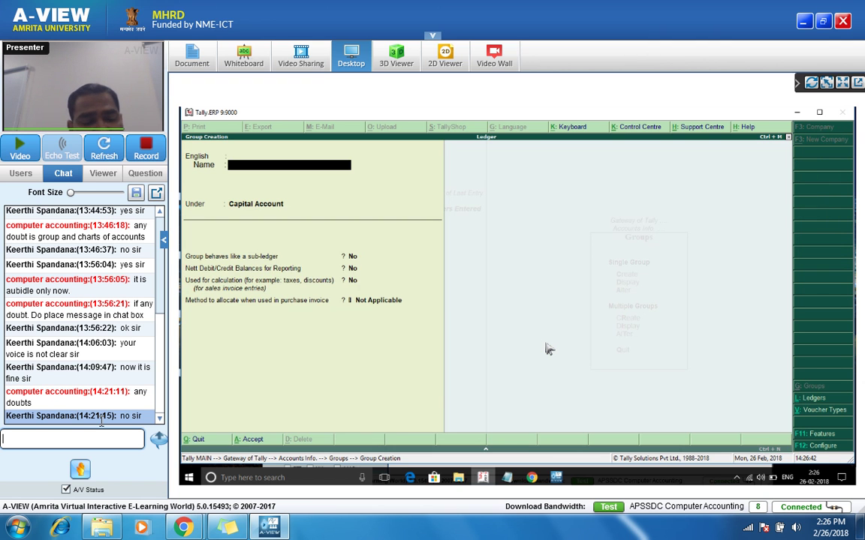
{"action": "key", "text": "Escape"}
{"action": "key", "text": "Return"}
Step: Review the 28 predefined groups in Multi Group Alteration, then back out unchanged
{"action": "key", "text": "Down"}
{"action": "key", "text": "Down"}
{"action": "key", "text": "Down"}
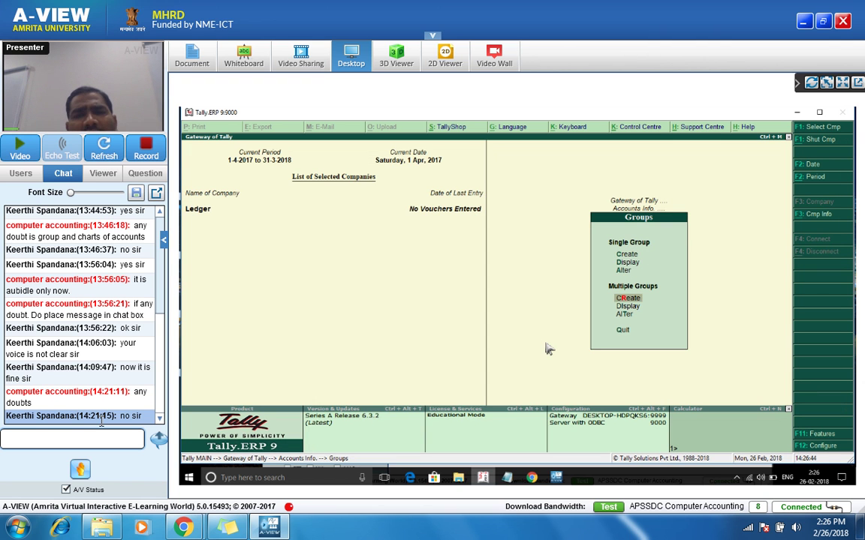
{"action": "key", "text": "Down"}
{"action": "key", "text": "Down"}
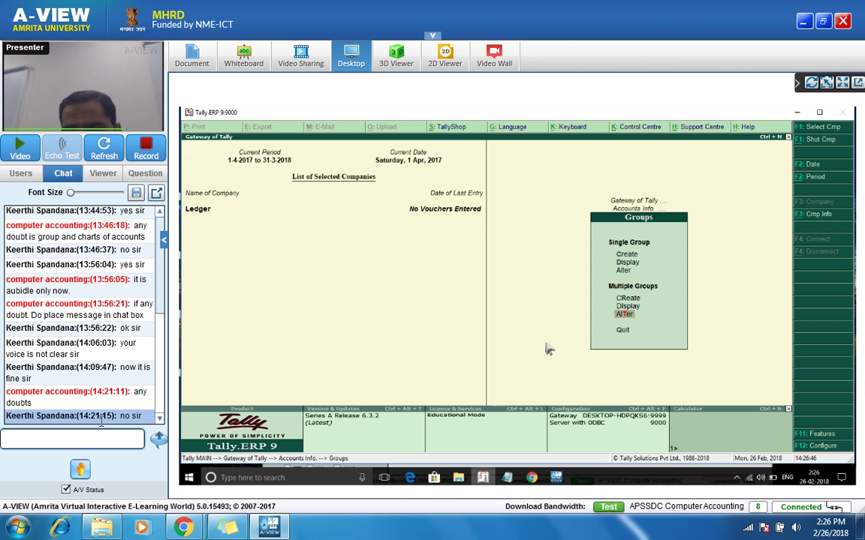
{"action": "key", "text": "Return"}
{"action": "key", "text": "Return"}
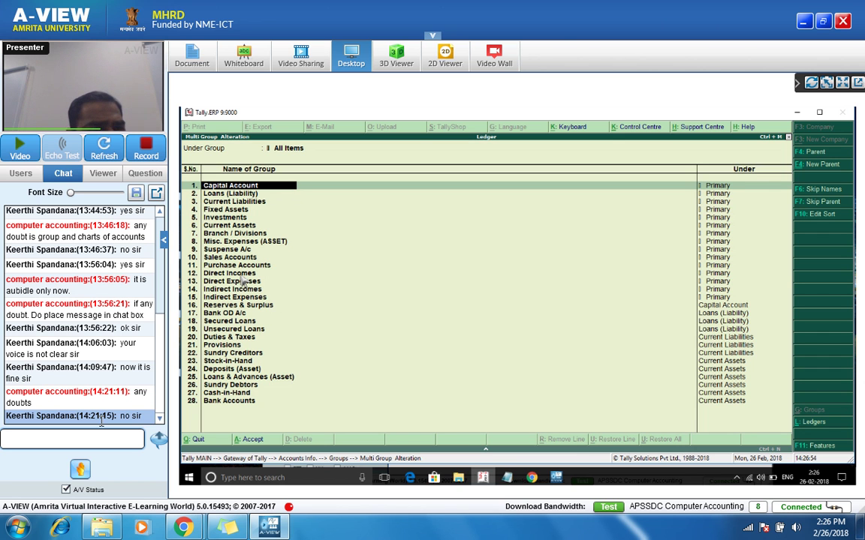
{"action": "key", "text": "Down"}
{"action": "key", "text": "Down"}
{"action": "key", "text": "Down"}
{"action": "key", "text": "Down"}
{"action": "key", "text": "Down"}
{"action": "key", "text": "Down"}
{"action": "key", "text": "Down"}
{"action": "key", "text": "Down"}
{"action": "key", "text": "Down"}
{"action": "key", "text": "Down"}
{"action": "key", "text": "Down"}
{"action": "key", "text": "Escape"}
{"action": "key", "text": "y"}
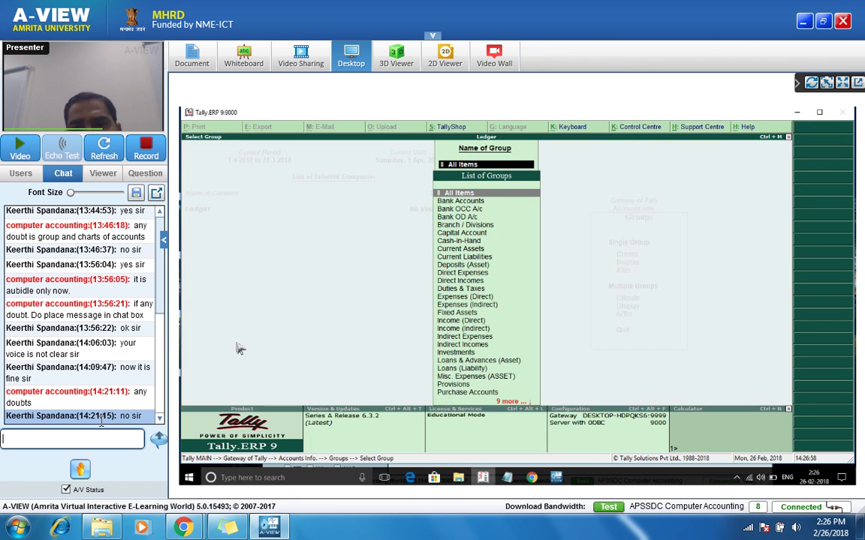
{"action": "key", "text": "Escape"}
{"action": "key", "text": "Escape"}
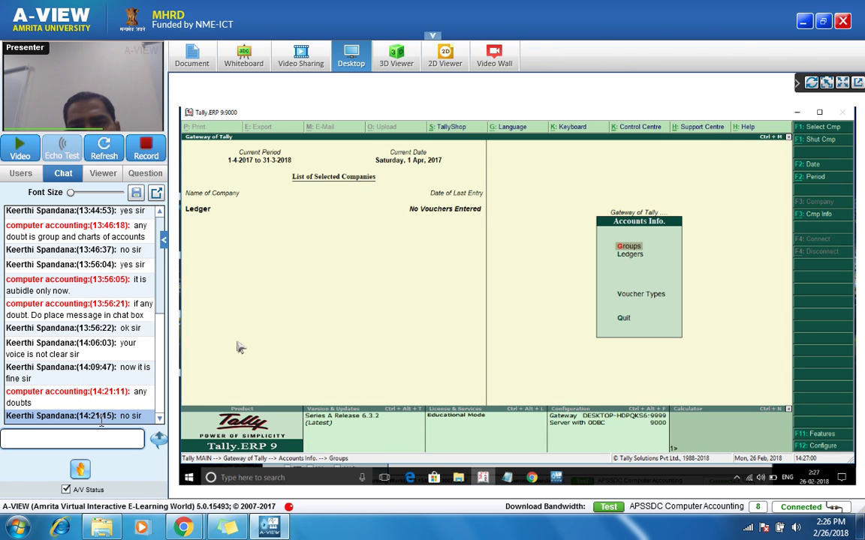
Step: Review the six Sales Accounts ledgers in Multiple Ledgers Alter, then leave without changes
{"action": "key", "text": "Down"}
{"action": "key", "text": "Return"}
{"action": "key", "text": "Down"}
{"action": "key", "text": "Down"}
{"action": "key", "text": "Down"}
{"action": "key", "text": "Down"}
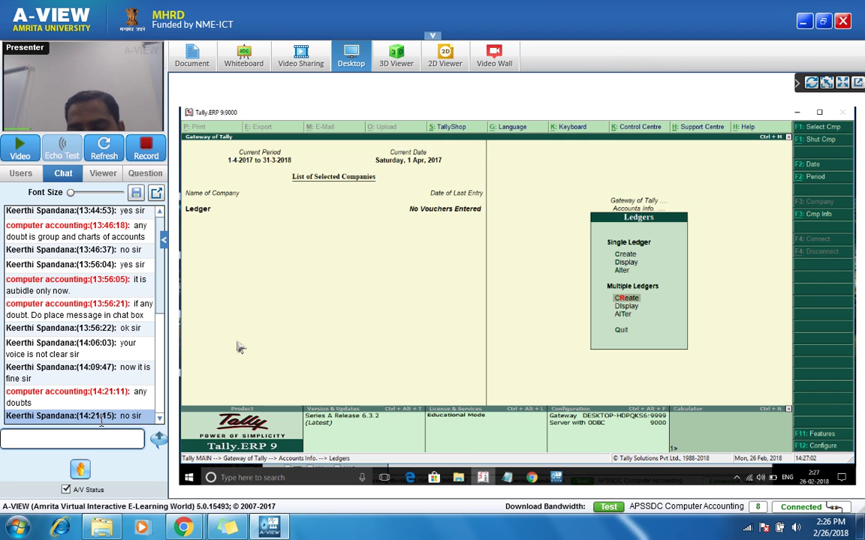
{"action": "key", "text": "Return"}
{"action": "key", "text": "Down"}
{"action": "key", "text": "Down"}
{"action": "key", "text": "Down"}
{"action": "key", "text": "Down"}
{"action": "key", "text": "Down"}
{"action": "key", "text": "Down"}
{"action": "key", "text": "Down"}
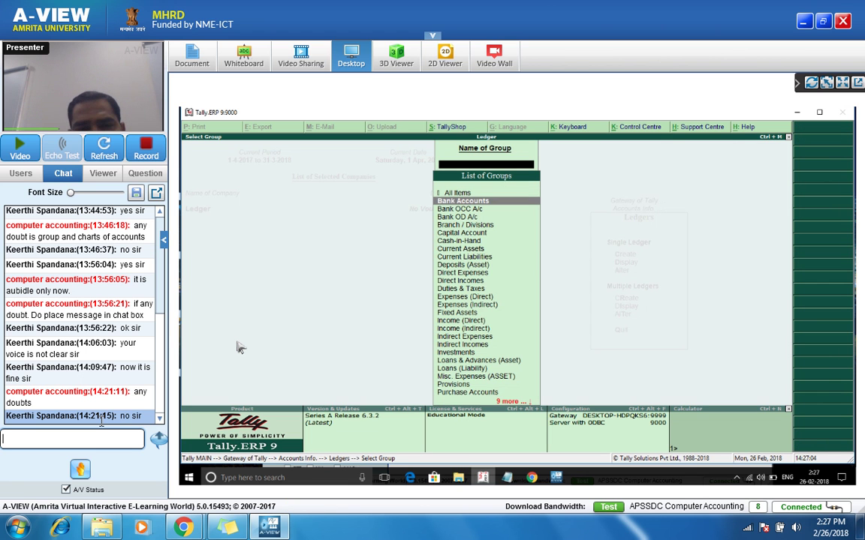
{"action": "key", "text": "Up"}
{"action": "key", "text": "Up"}
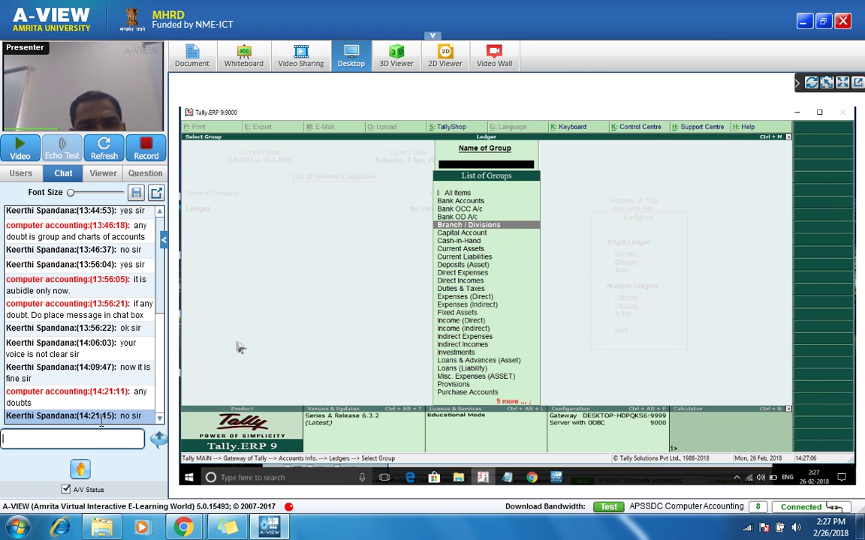
{"action": "key", "text": "Down"}
{"action": "key", "text": "Down"}
{"action": "key", "text": "Down"}
{"action": "key", "text": "Down"}
{"action": "key", "text": "Down"}
{"action": "key", "text": "Down"}
{"action": "key", "text": "Down"}
{"action": "key", "text": "Down"}
{"action": "key", "text": "Down"}
{"action": "key", "text": "Down"}
{"action": "key", "text": "Down"}
{"action": "key", "text": "Down"}
{"action": "key", "text": "Down"}
{"action": "key", "text": "Down"}
{"action": "key", "text": "Down"}
{"action": "key", "text": "Down"}
{"action": "key", "text": "Down"}
{"action": "key", "text": "Down"}
{"action": "key", "text": "Down"}
{"action": "key", "text": "Down"}
{"action": "key", "text": "Down"}
{"action": "key", "text": "Down"}
{"action": "key", "text": "Down"}
{"action": "key", "text": "Down"}
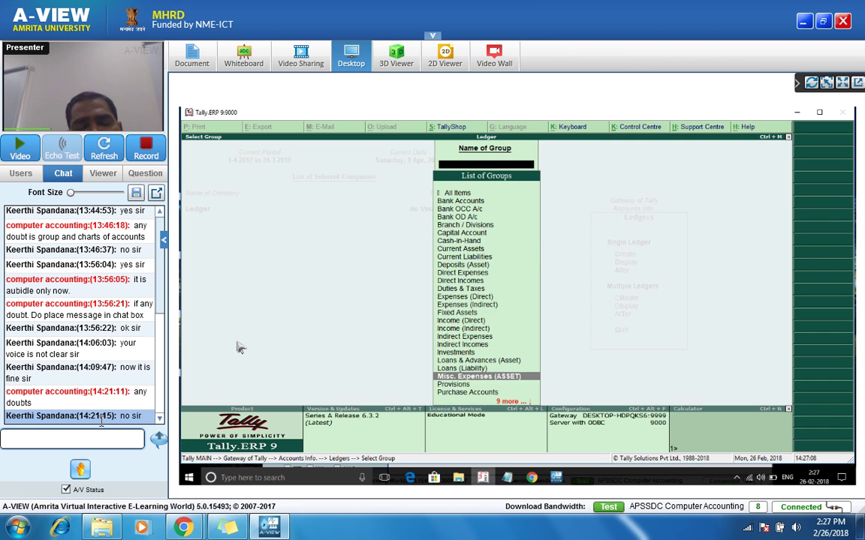
{"action": "key", "text": "Up"}
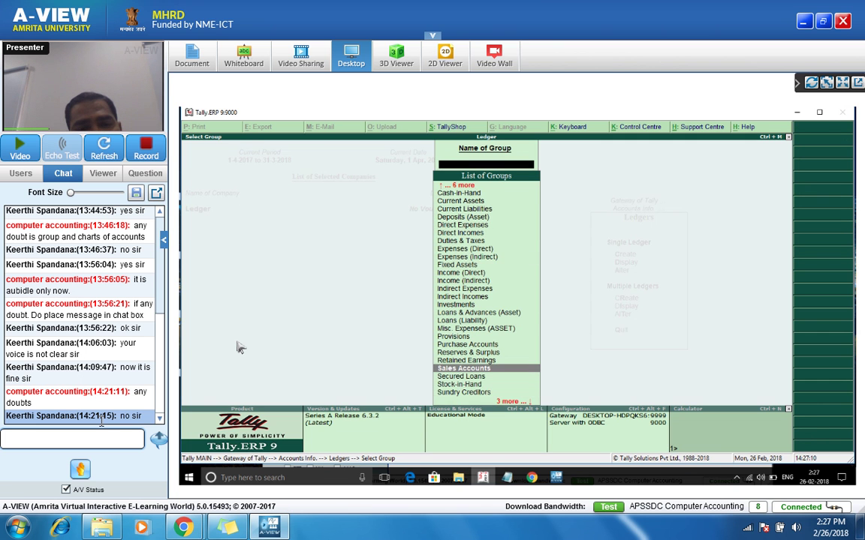
{"action": "key", "text": "Return"}
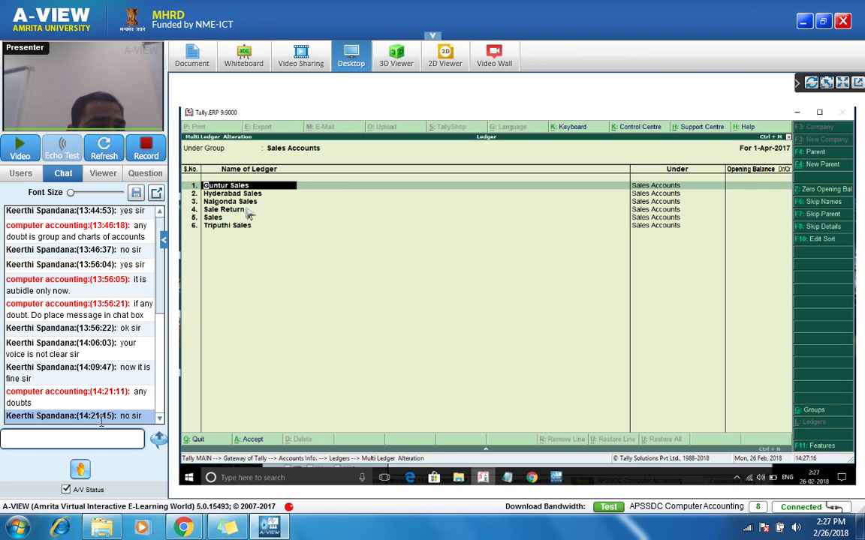
{"action": "left_click", "coordinate": [233, 227]}
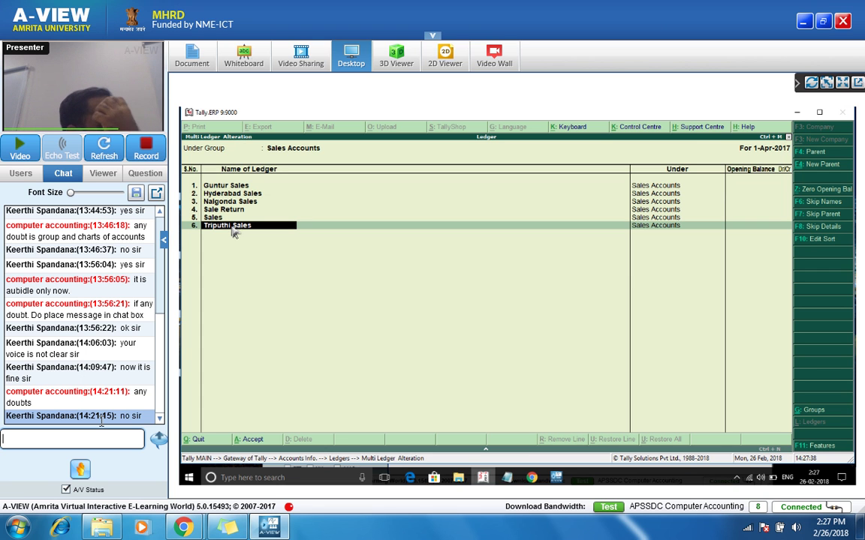
{"action": "key", "text": "Escape"}
{"action": "key", "text": "Escape"}
Step: Quit Ledger Creation without saving changes
{"action": "key", "text": "Return"}
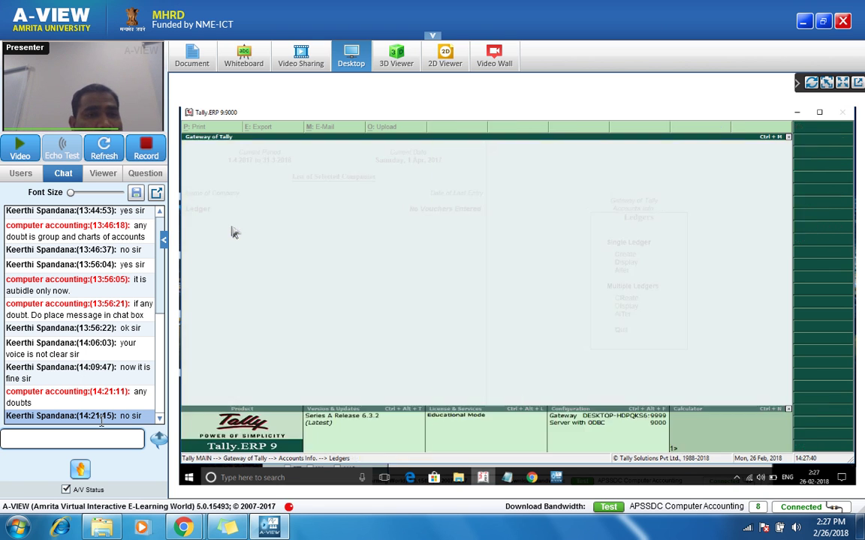
{"action": "key", "text": "Return"}
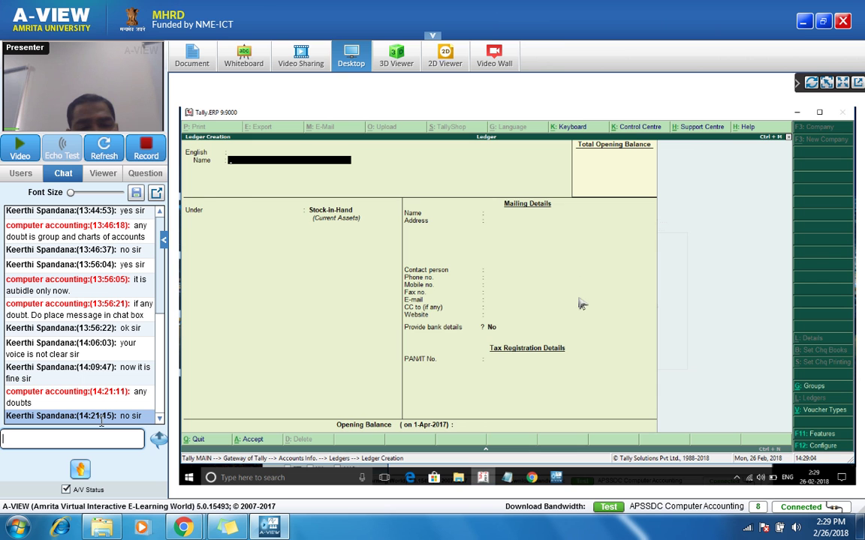
{"action": "key", "text": "Escape"}
{"action": "key", "text": "y"}
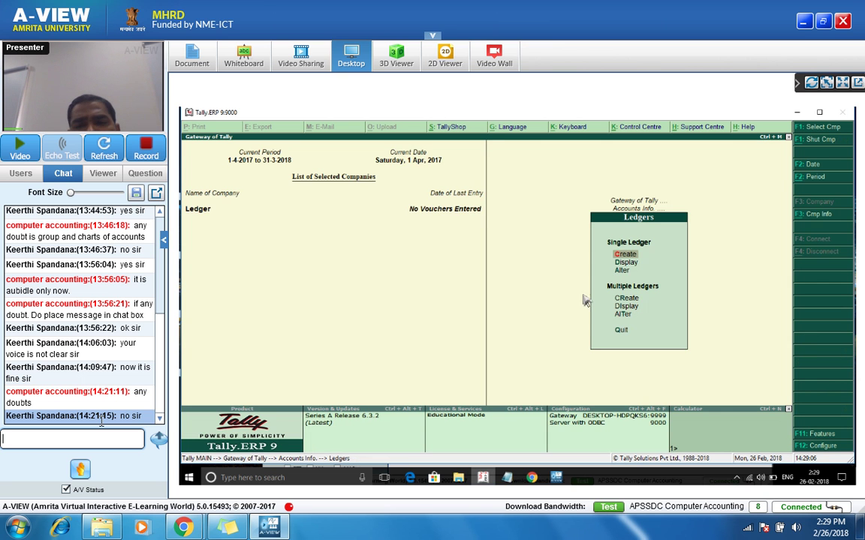
Step: Open Ledgers > Alter to show the list of existing ledgers
{"action": "key", "text": "Return"}
{"action": "key", "text": "Escape"}
{"action": "key", "text": "Down"}
{"action": "key", "text": "Return"}
{"action": "key", "text": "Down"}
{"action": "key", "text": "Down"}
{"action": "key", "text": "Down"}
{"action": "key", "text": "Down"}
{"action": "key", "text": "Down"}
{"action": "key", "text": "Down"}
{"action": "key", "text": "Down"}
{"action": "key", "text": "Down"}
{"action": "key", "text": "Down"}
{"action": "key", "text": "Down"}
{"action": "key", "text": "Down"}
{"action": "key", "text": "Down"}
{"action": "key", "text": "Down"}
{"action": "key", "text": "Down"}
{"action": "key", "text": "Down"}
{"action": "key", "text": "Down"}
{"action": "key", "text": "Down"}
{"action": "key", "text": "Down"}
{"action": "key", "text": "Down"}
{"action": "key", "text": "Down"}
{"action": "key", "text": "Down"}
{"action": "key", "text": "Down"}
{"action": "key", "text": "Down"}
{"action": "key", "text": "Down"}
{"action": "key", "text": "Down"}
{"action": "key", "text": "Down"}
{"action": "key", "text": "Down"}
{"action": "key", "text": "Down"}
{"action": "key", "text": "Down"}
{"action": "key", "text": "Down"}
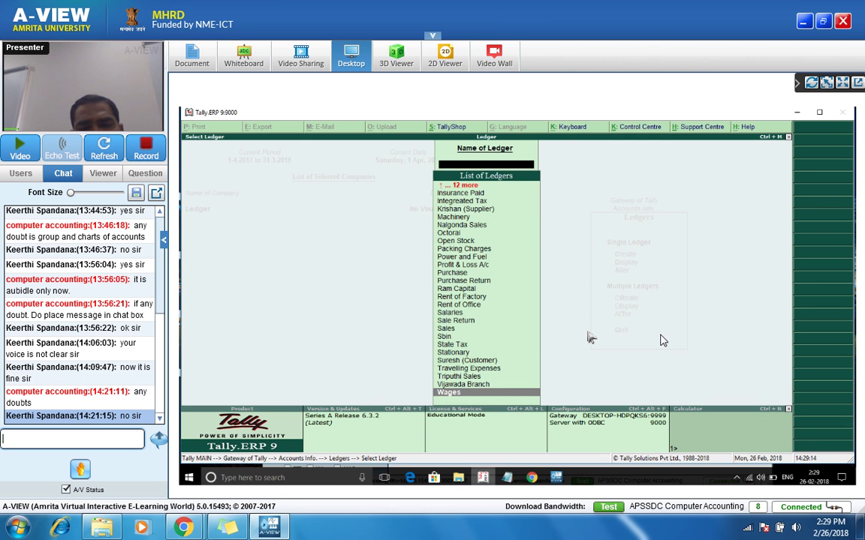
Step: Back out to the ledger options and open Commission Received for alteration
{"action": "key", "text": "Up"}
{"action": "key", "text": "Up"}
{"action": "key", "text": "Up"}
{"action": "key", "text": "Up"}
{"action": "key", "text": "Up"}
{"action": "key", "text": "Up"}
{"action": "key", "text": "Up"}
{"action": "key", "text": "Up"}
{"action": "key", "text": "Up"}
{"action": "key", "text": "Up"}
{"action": "key", "text": "Up"}
{"action": "key", "text": "Up"}
{"action": "key", "text": "Up"}
{"action": "key", "text": "Up"}
{"action": "key", "text": "Escape"}
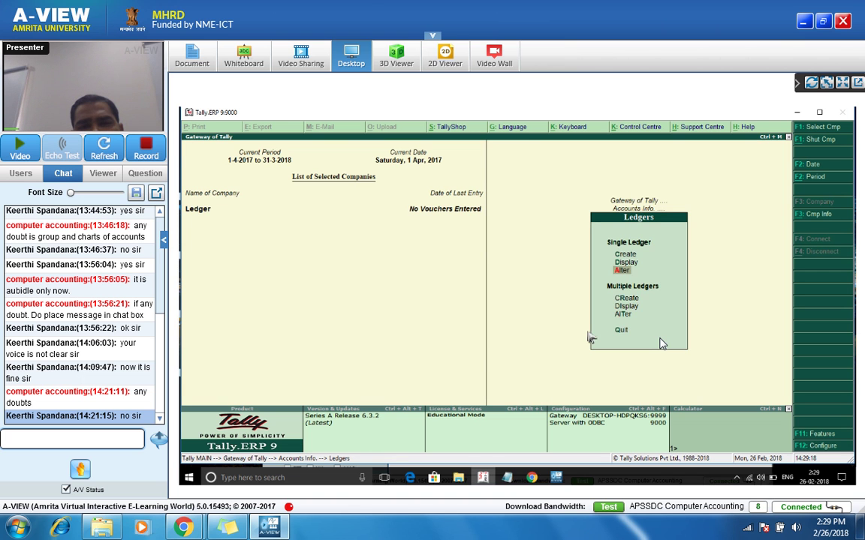
{"action": "key", "text": "Escape"}
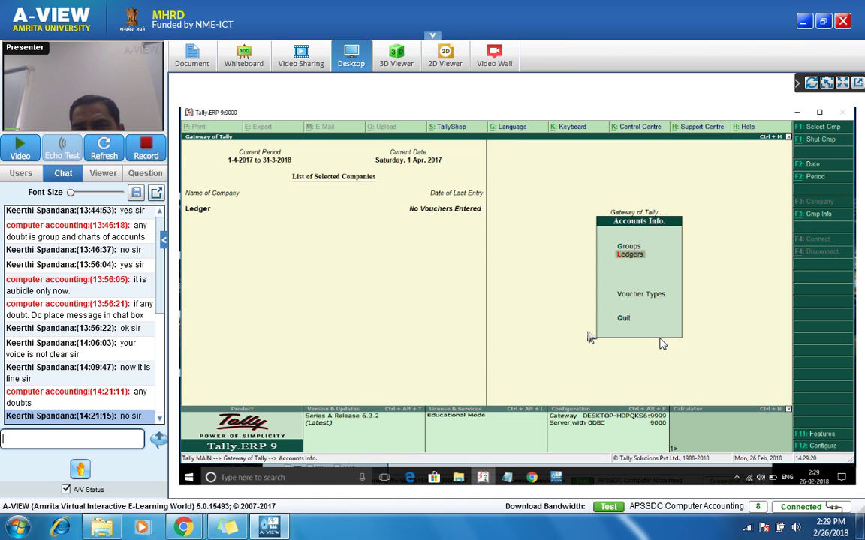
{"action": "key", "text": "Return"}
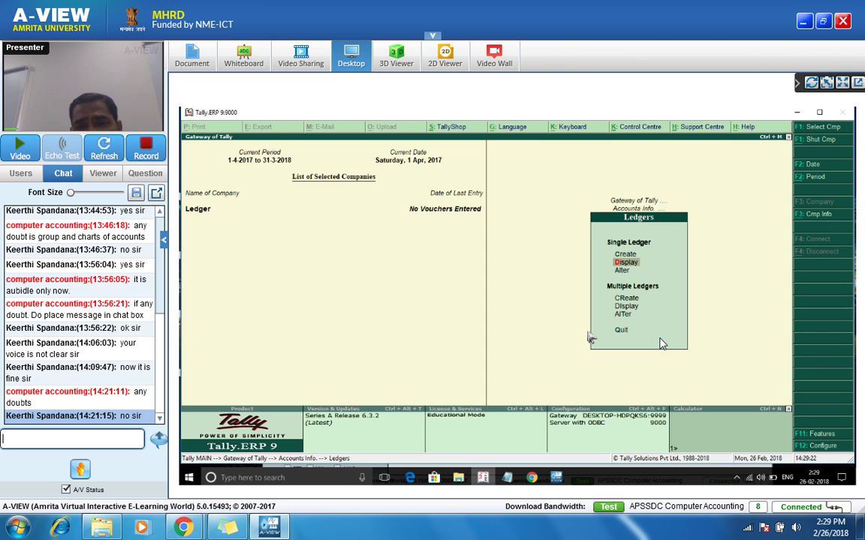
{"action": "key", "text": "Return"}
{"action": "key", "text": "Down"}
{"action": "key", "text": "Down"}
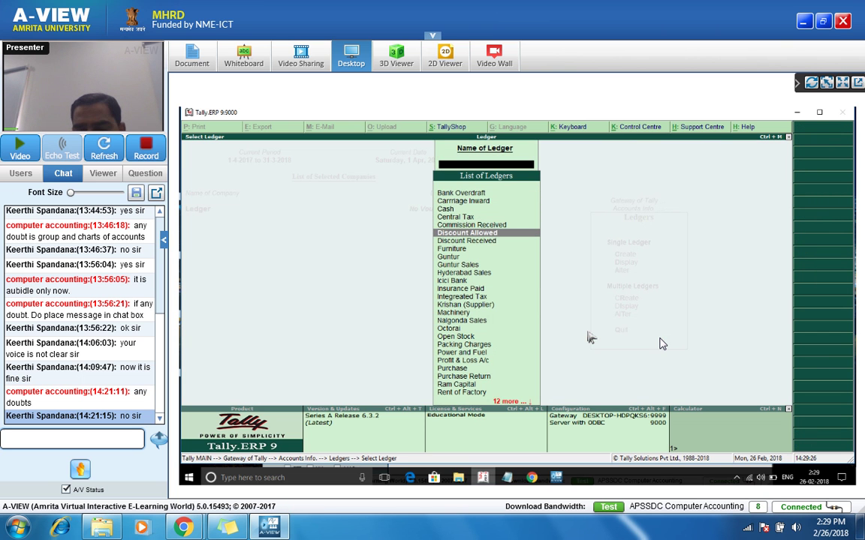
{"action": "key", "text": "Up"}
{"action": "key", "text": "Return"}
{"action": "key", "text": "Return"}
{"action": "key", "text": "Return"}
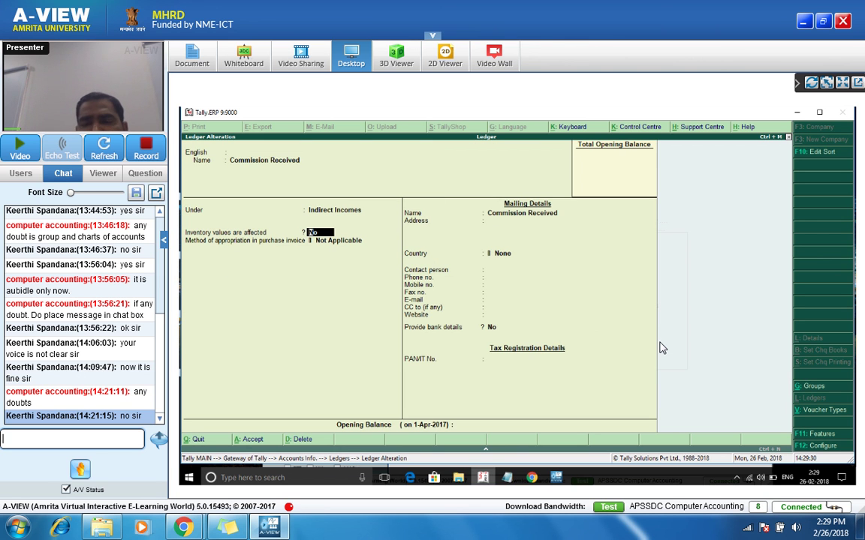
Step: View Commission Received's configuration, quit it, and open the Purchase ledger for alteration
{"action": "left_click", "coordinate": [823, 447]}
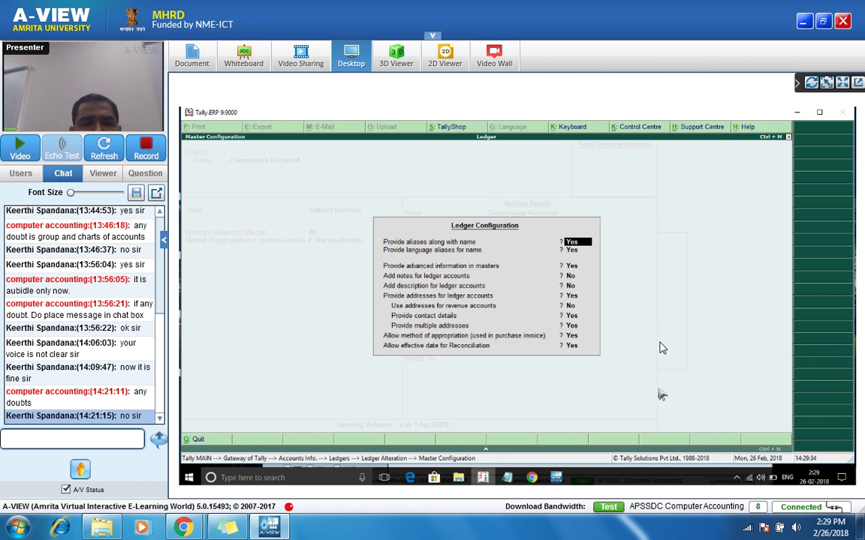
{"action": "key", "text": "Escape"}
{"action": "key", "text": "Escape"}
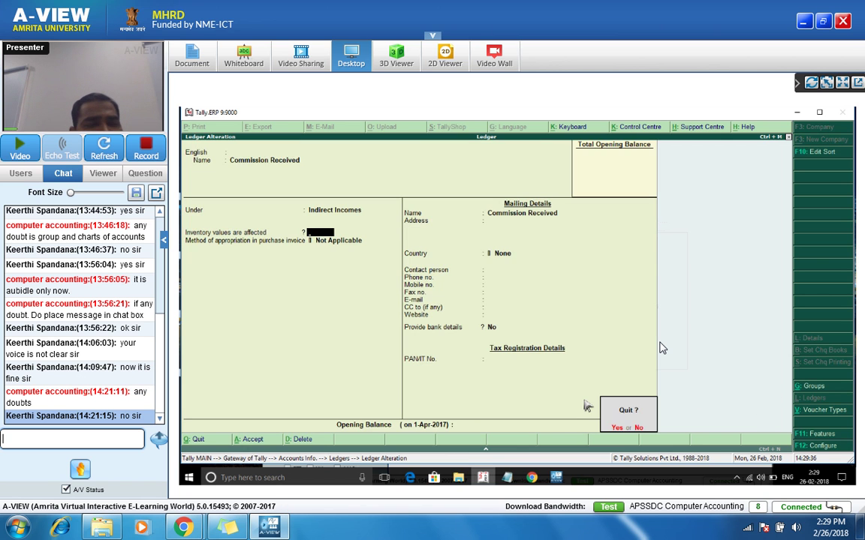
{"action": "key", "text": "Return"}
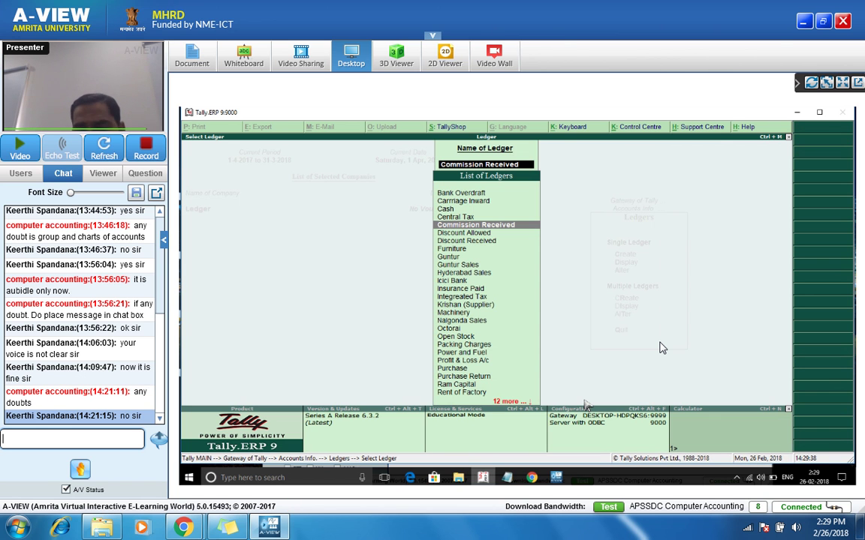
{"action": "type", "text": "P"}
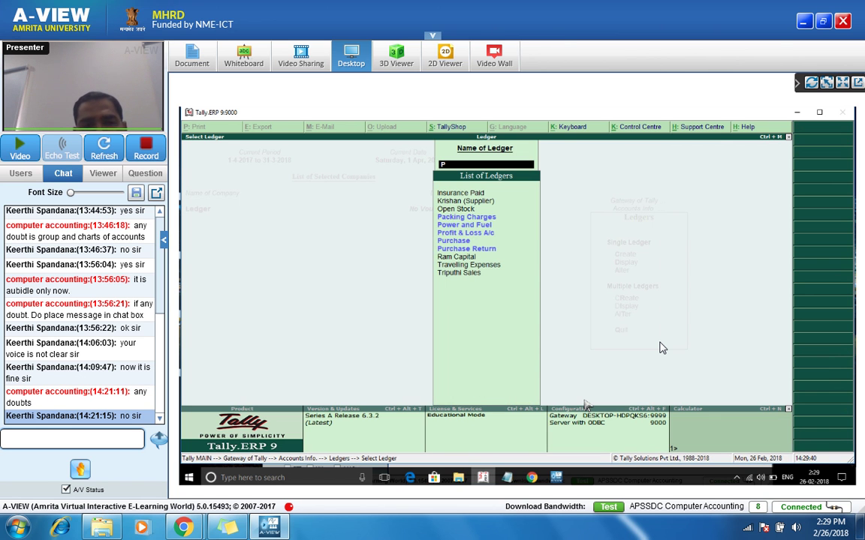
{"action": "key", "text": "Down"}
{"action": "key", "text": "Down"}
{"action": "key", "text": "Down"}
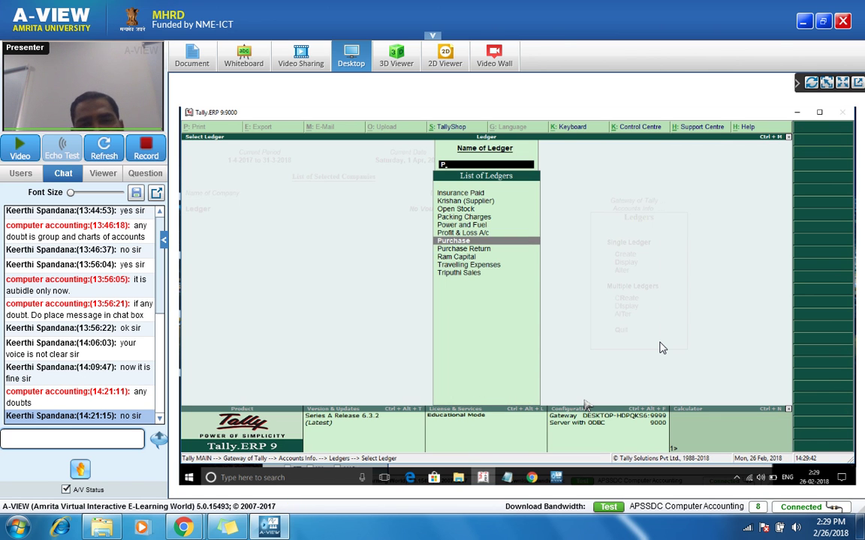
{"action": "key", "text": "Return"}
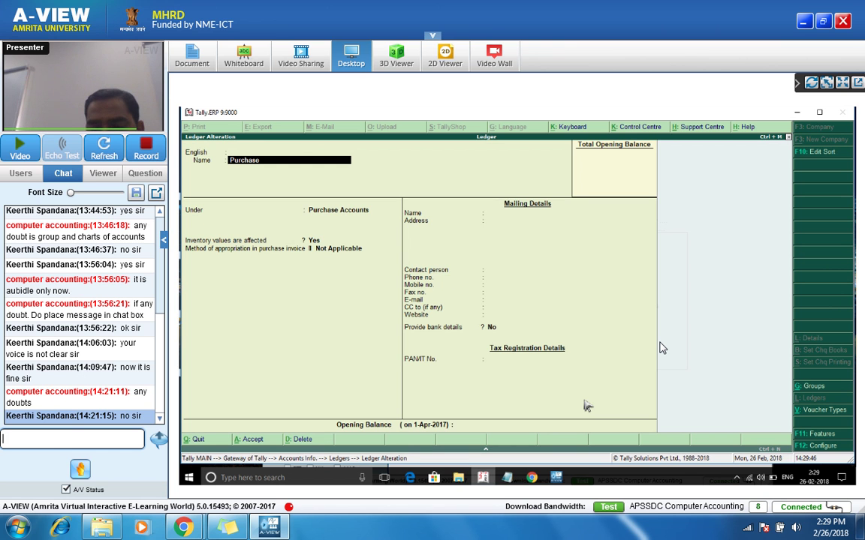
Step: Set 'Add description for ledger accounts' to Yes in the Purchase ledger's F12 configuration
{"action": "key", "text": "F12"}
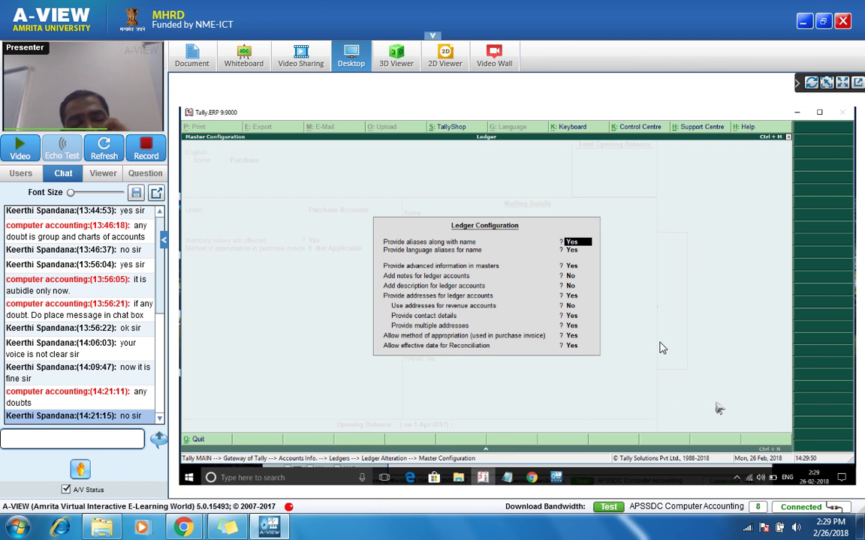
{"action": "key", "text": "Escape"}
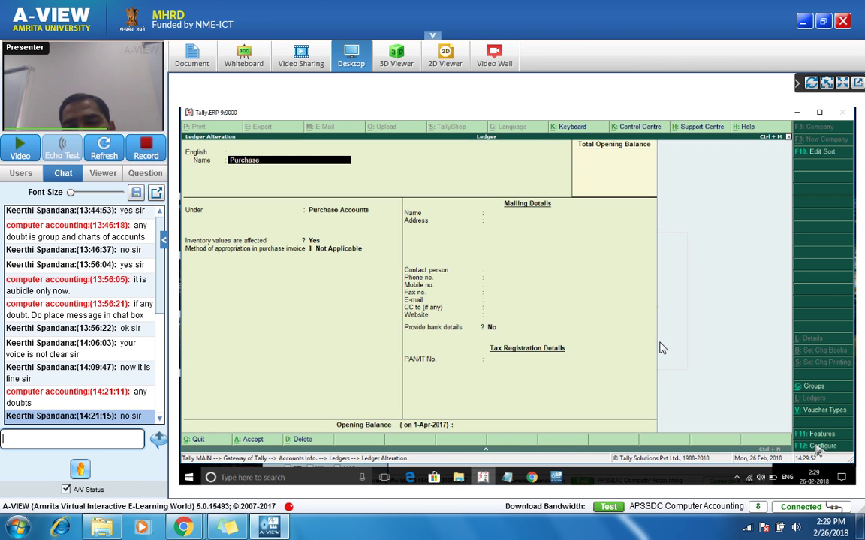
{"action": "key", "text": "F12"}
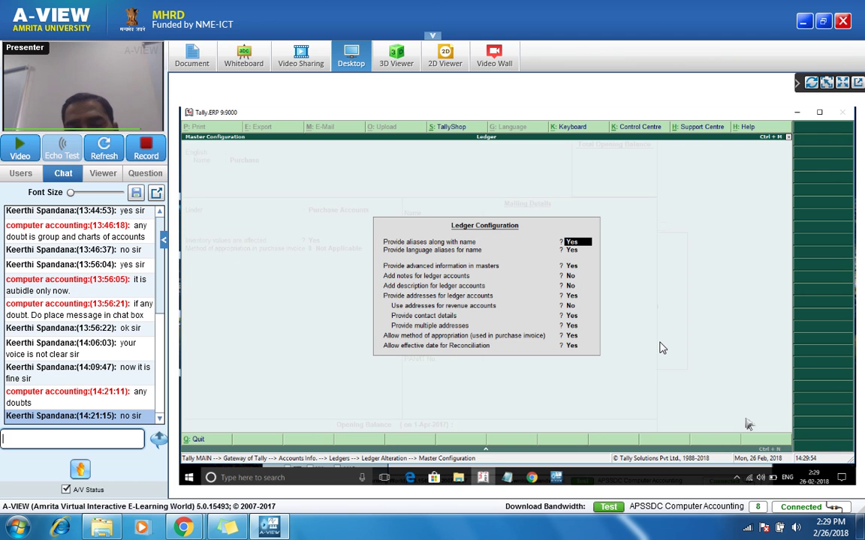
{"action": "key", "text": "Return"}
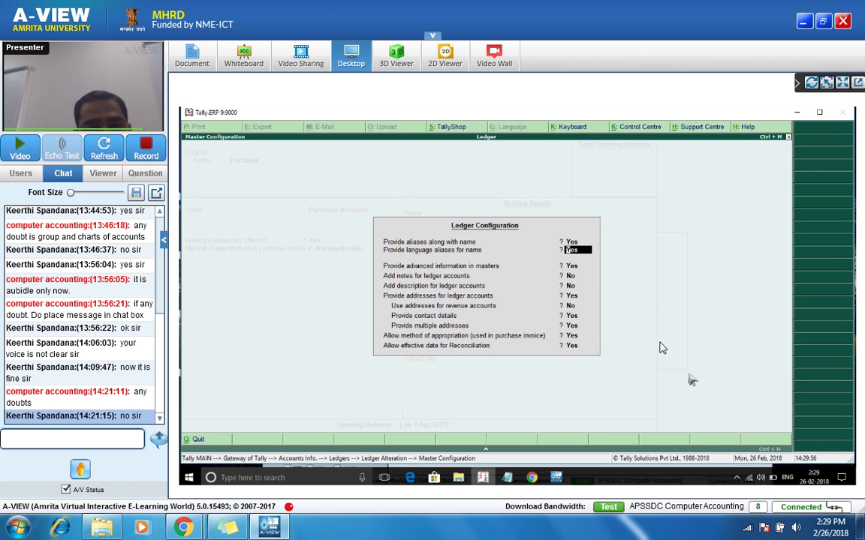
{"action": "key", "text": "Return"}
{"action": "key", "text": "Return"}
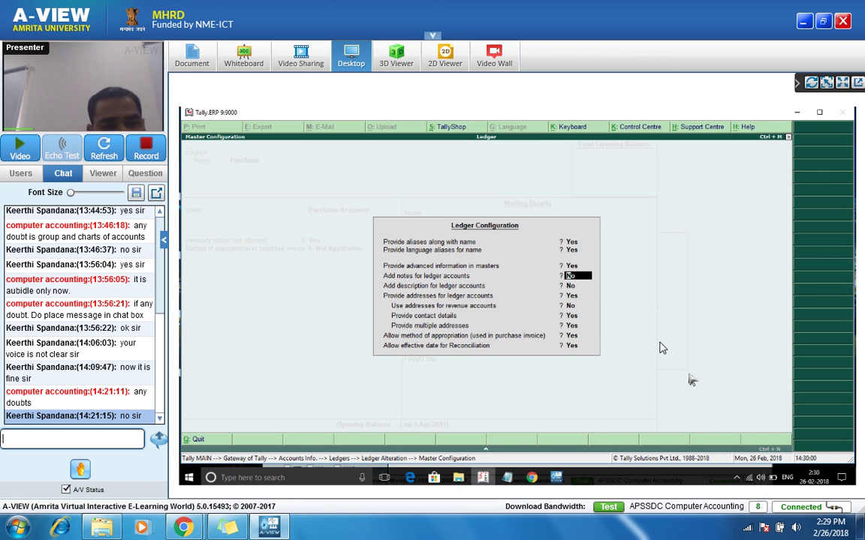
{"action": "key", "text": "Return"}
{"action": "key", "text": "y"}
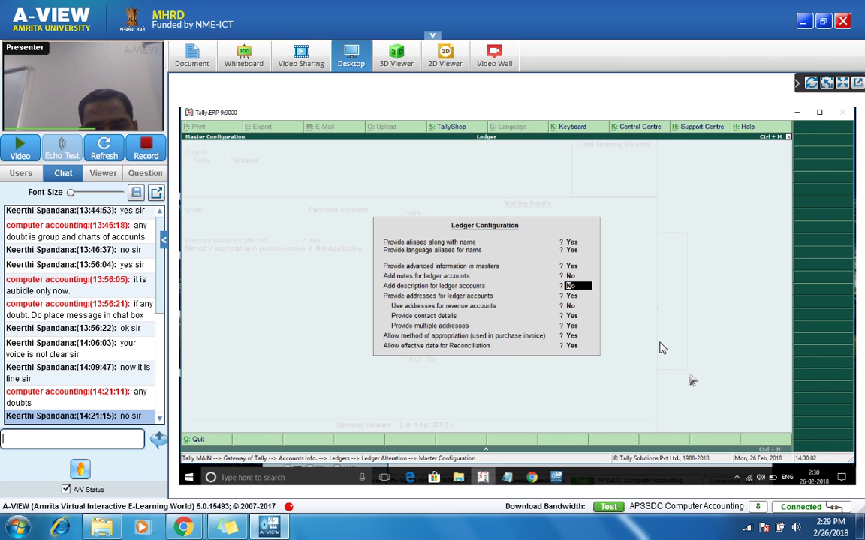
{"action": "key", "text": "Return"}
{"action": "key", "text": "ctrl+a"}
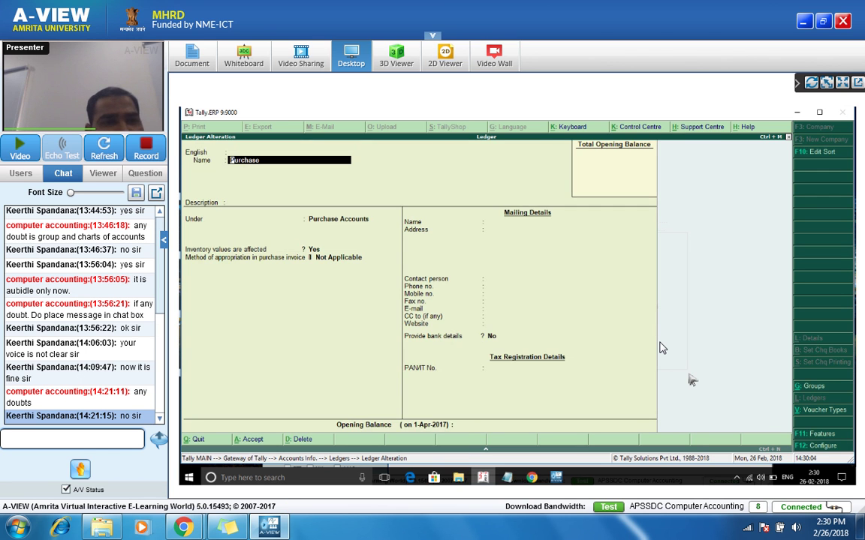
{"action": "key", "text": "Return"}
{"action": "key", "text": "Return"}
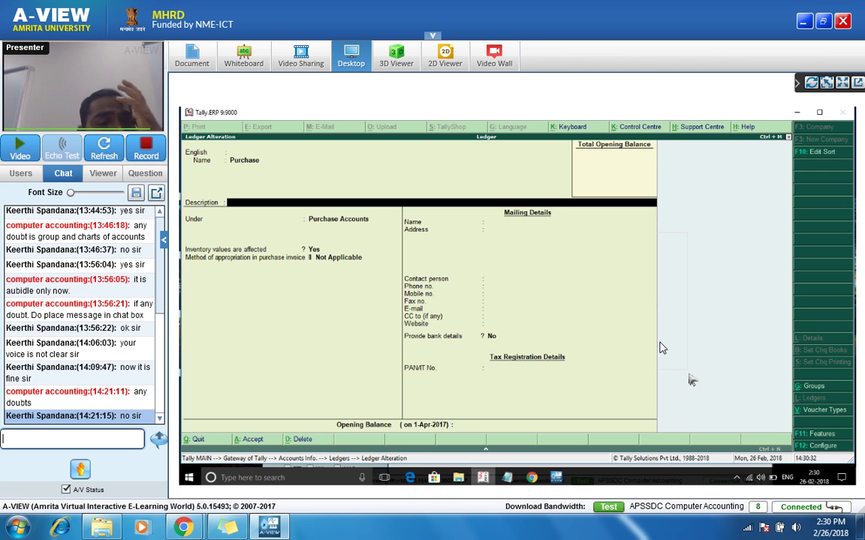
Step: Move between the Purchase ledger's Name and Description fields
{"action": "key", "text": "BackSpace"}
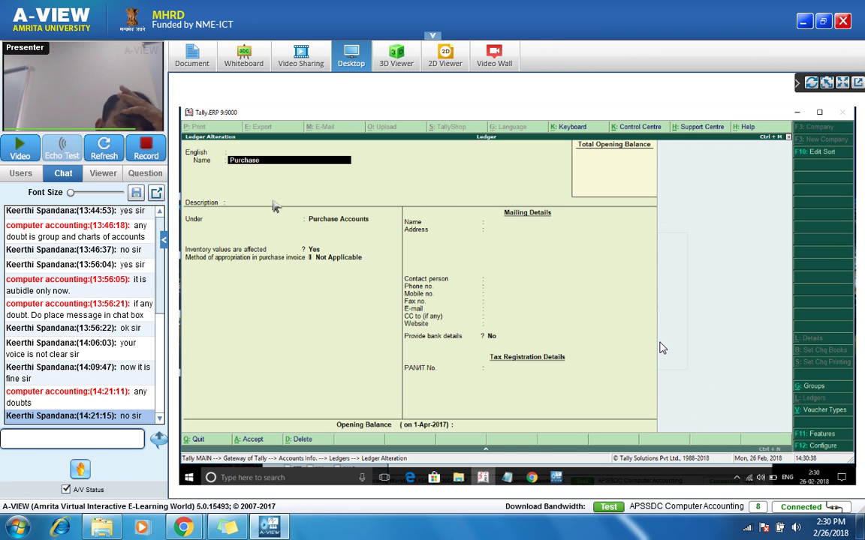
{"action": "key", "text": "Return"}
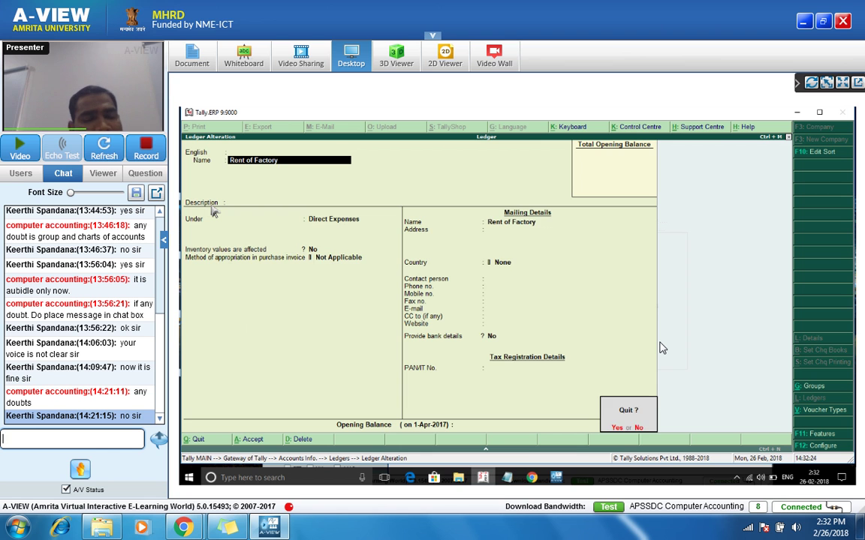
Step: Quit the open ledger alterations and ledger creation, returning to the Ledgers menu
{"action": "key", "text": "y"}
{"action": "key", "text": "Escape"}
{"action": "key", "text": "y"}
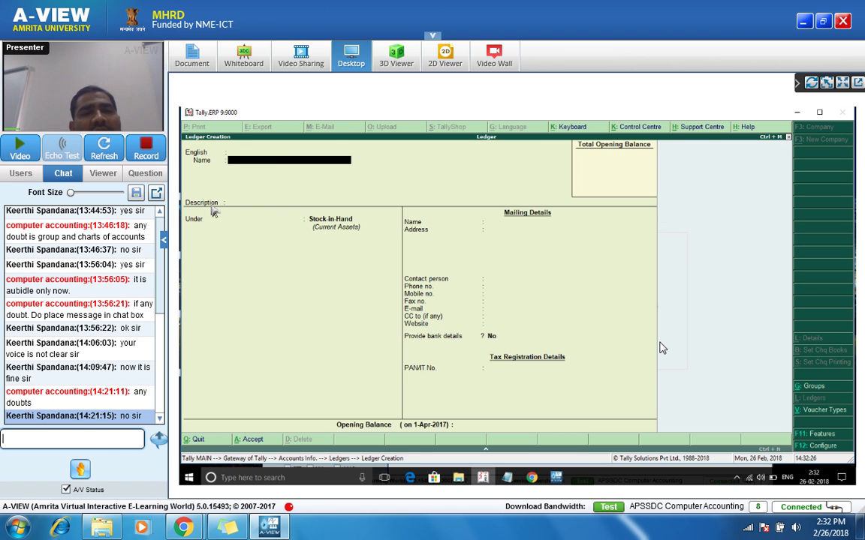
{"action": "key", "text": "Escape"}
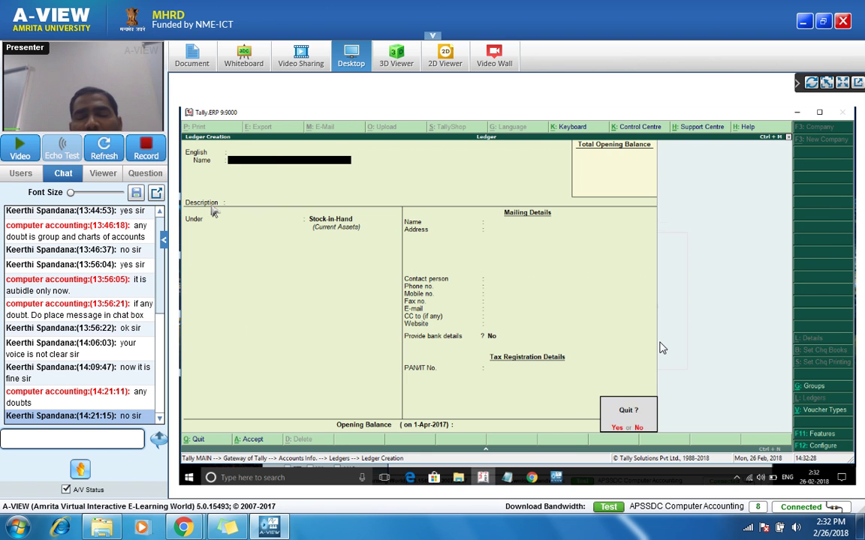
{"action": "key", "text": "y"}
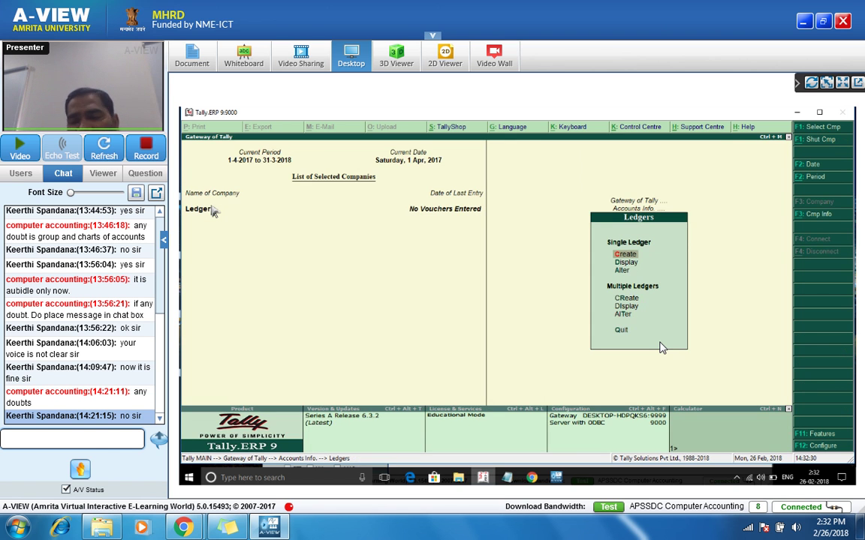
{"action": "key", "text": "Down"}
{"action": "key", "text": "Down"}
{"action": "key", "text": "Down"}
{"action": "key", "text": "Down"}
{"action": "key", "text": "Up"}
{"action": "key", "text": "Up"}
{"action": "key", "text": "Up"}
{"action": "key", "text": "Up"}
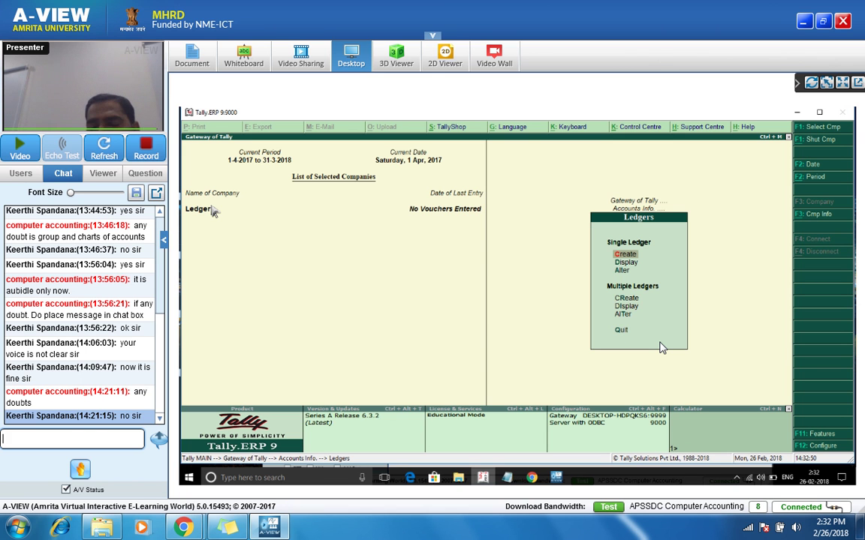
Step: Browse the Display and Alter ledger lists, then close them and move to Multiple Ledgers Create
{"action": "key", "text": "Down"}
{"action": "key", "text": "Return"}
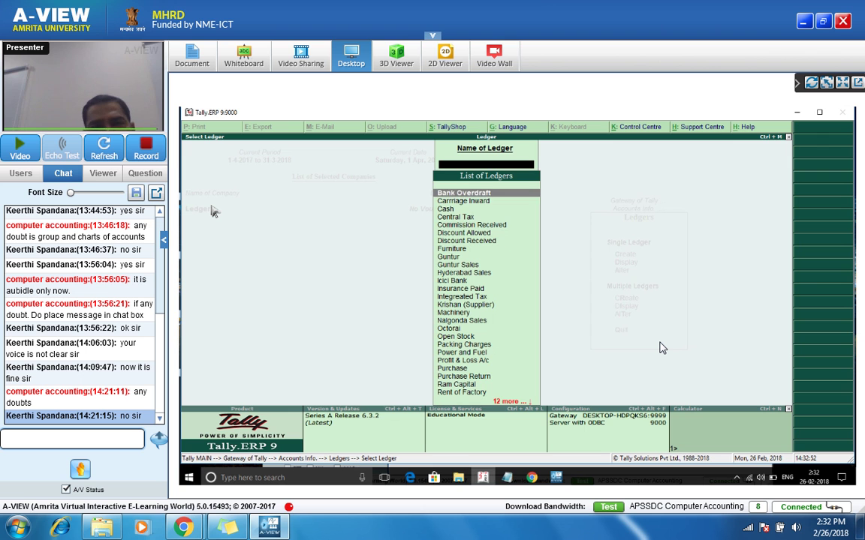
{"action": "key", "text": "Down"}
{"action": "key", "text": "Down"}
{"action": "key", "text": "Down"}
{"action": "key", "text": "Down"}
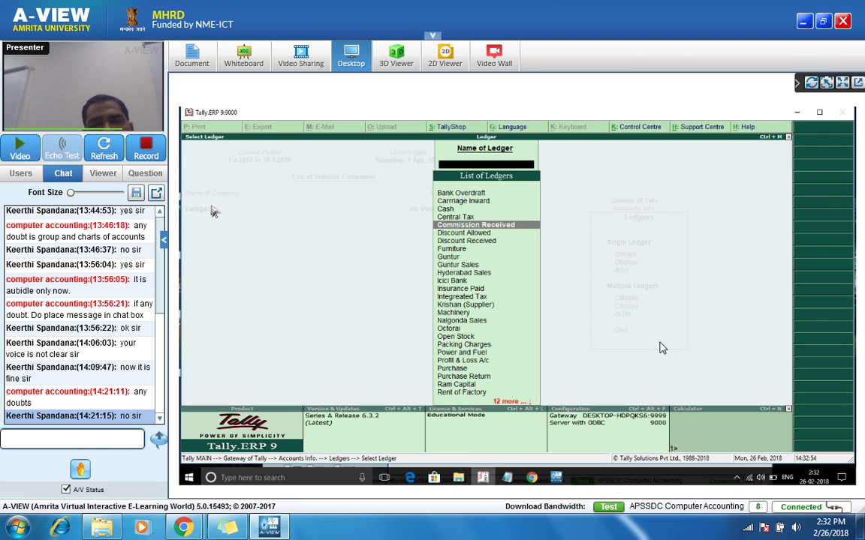
{"action": "key", "text": "Escape"}
{"action": "key", "text": "Down"}
{"action": "key", "text": "Return"}
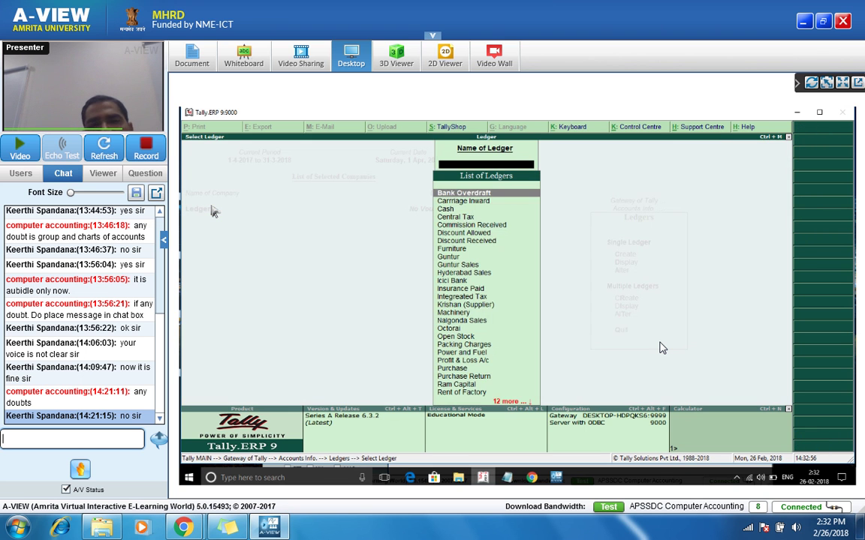
{"action": "key", "text": "Down"}
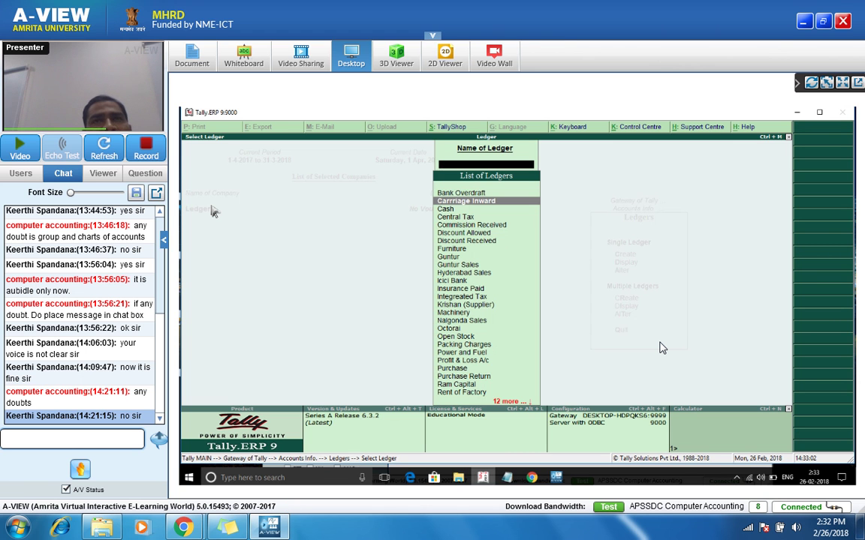
{"action": "key", "text": "Escape"}
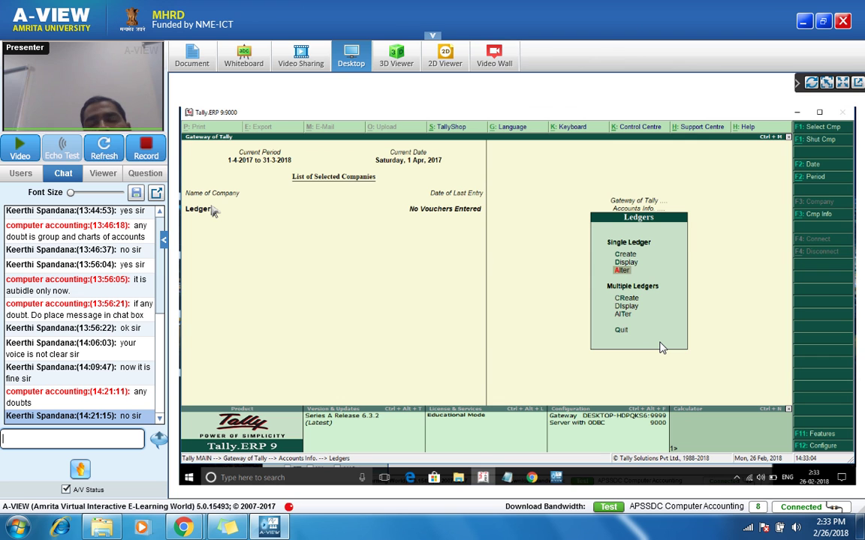
{"action": "key", "text": "Down"}
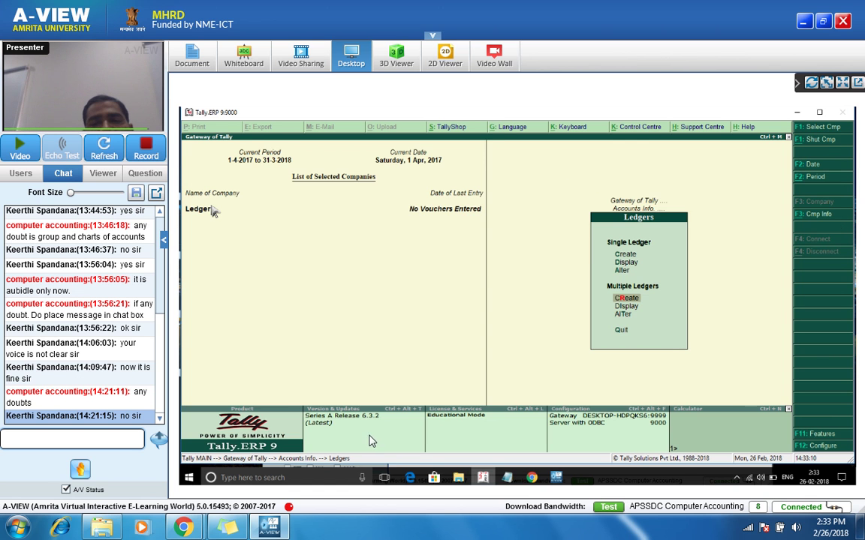
Step: Start multi-ledger creation under Sundry Creditors and enter the first ledger, Yuvraj
{"action": "key", "text": "Return"}
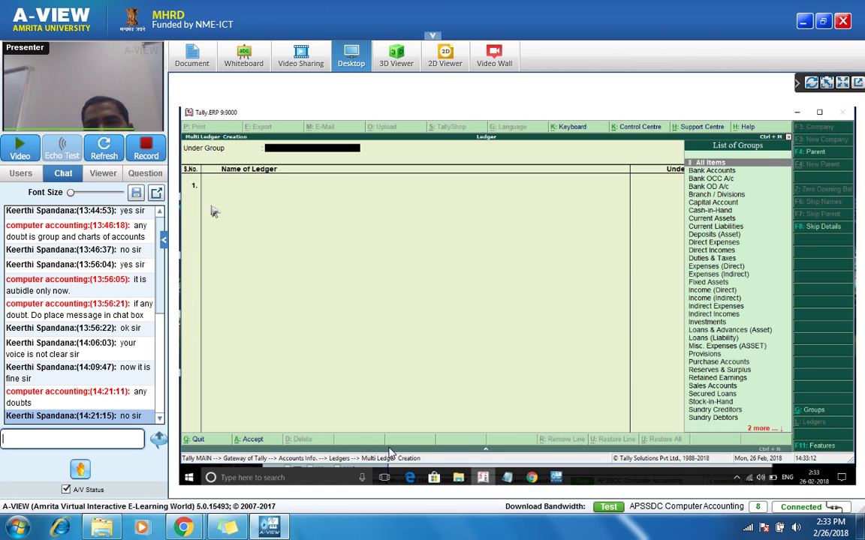
{"action": "key", "text": "Down"}
{"action": "key", "text": "Down"}
{"action": "key", "text": "Down"}
{"action": "key", "text": "Down"}
{"action": "key", "text": "Down"}
{"action": "key", "text": "Down"}
{"action": "key", "text": "Down"}
{"action": "key", "text": "Down"}
{"action": "key", "text": "Down"}
{"action": "key", "text": "Down"}
{"action": "key", "text": "Down"}
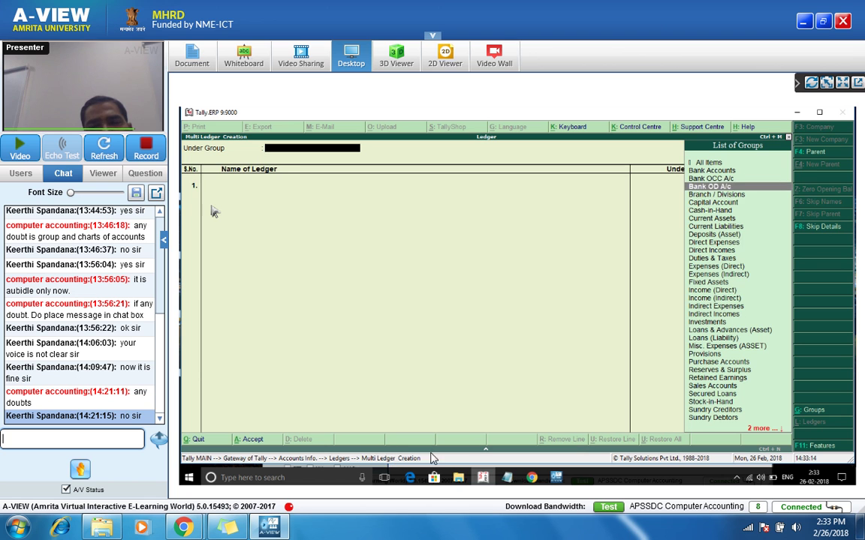
{"action": "key", "text": "Down"}
{"action": "key", "text": "Down"}
{"action": "key", "text": "Down"}
{"action": "key", "text": "Down"}
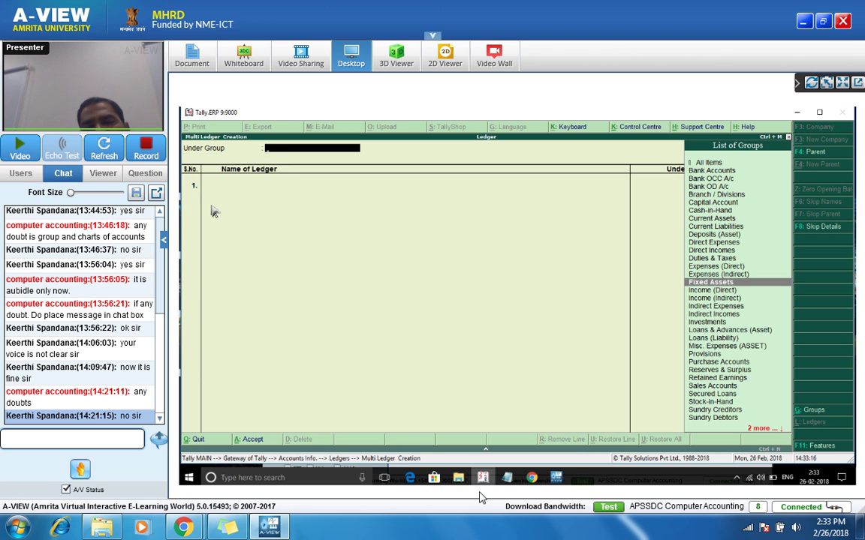
{"action": "key", "text": "Down"}
{"action": "key", "text": "Down"}
{"action": "key", "text": "Down"}
{"action": "key", "text": "Down"}
{"action": "key", "text": "Down"}
{"action": "key", "text": "Down"}
{"action": "key", "text": "Down"}
{"action": "key", "text": "Down"}
{"action": "key", "text": "Down"}
{"action": "key", "text": "Down"}
{"action": "key", "text": "Down"}
{"action": "key", "text": "Down"}
{"action": "key", "text": "Down"}
{"action": "key", "text": "Down"}
{"action": "key", "text": "Down"}
{"action": "key", "text": "Down"}
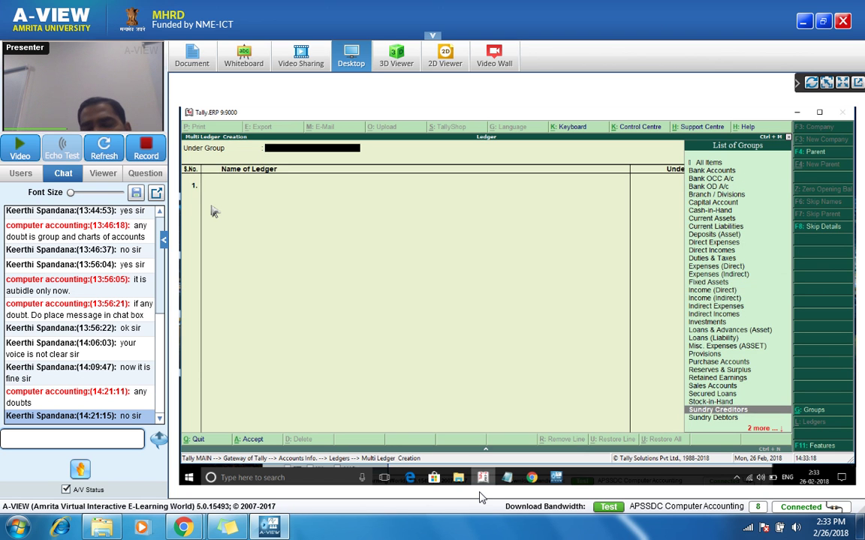
{"action": "key", "text": "Return"}
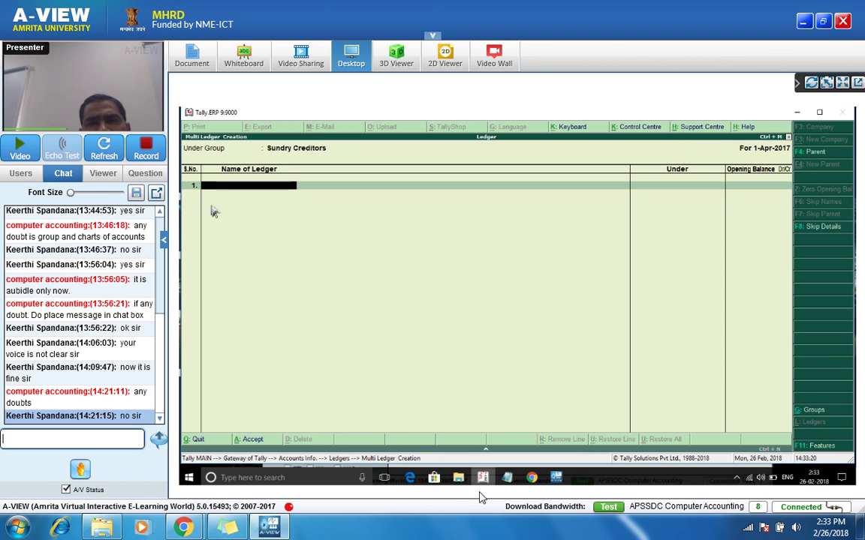
{"action": "type", "text": "D"}
{"action": "key", "text": "BackSpace"}
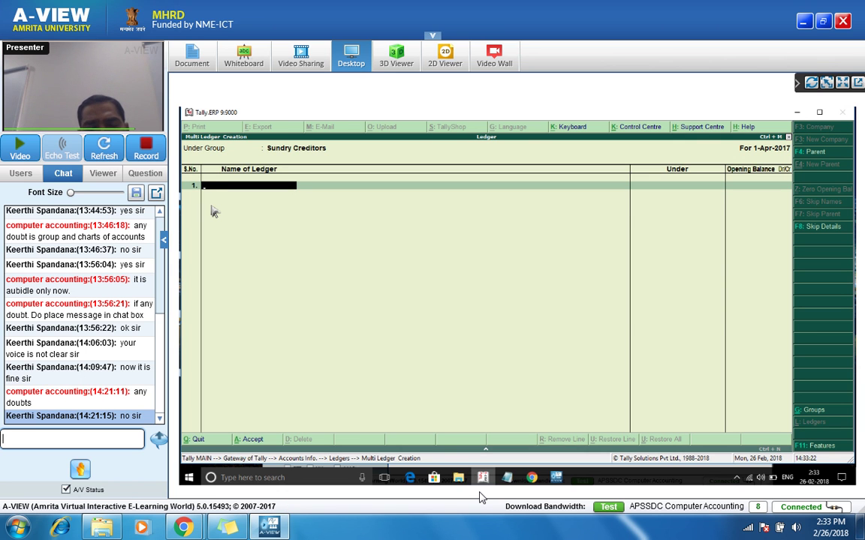
{"action": "type", "text": "Yurjaj"}
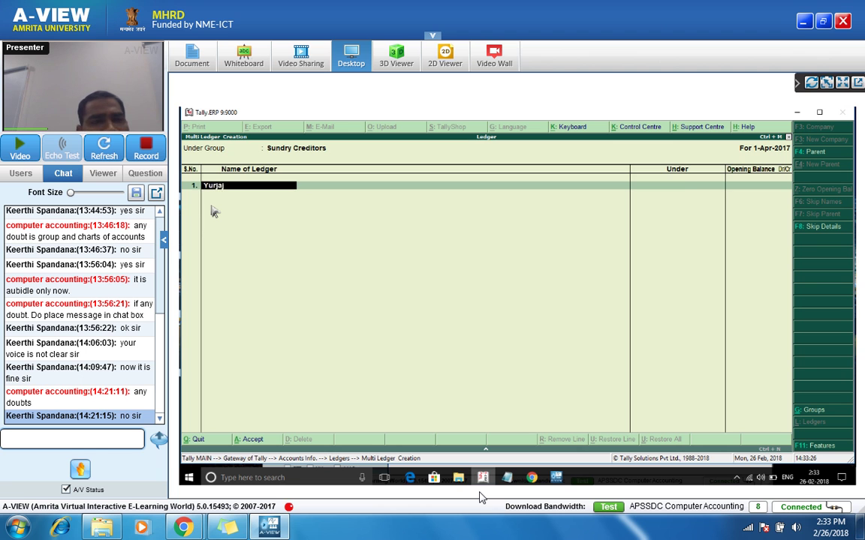
{"action": "key", "text": "Return"}
{"action": "key", "text": "BackSpace"}
{"action": "key", "text": "BackSpace"}
{"action": "key", "text": "BackSpace"}
{"action": "key", "text": "BackSpace"}
{"action": "key", "text": "BackSpace"}
{"action": "key", "text": "BackSpace"}
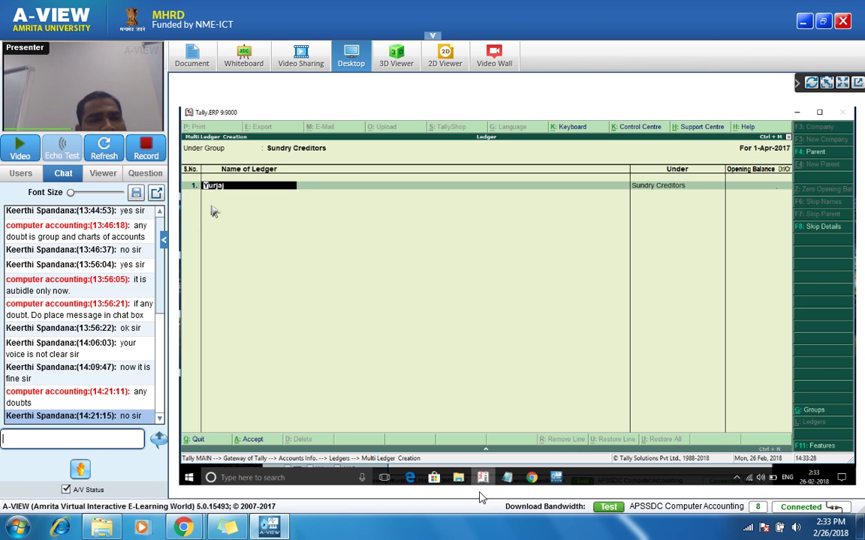
{"action": "type", "text": "u"}
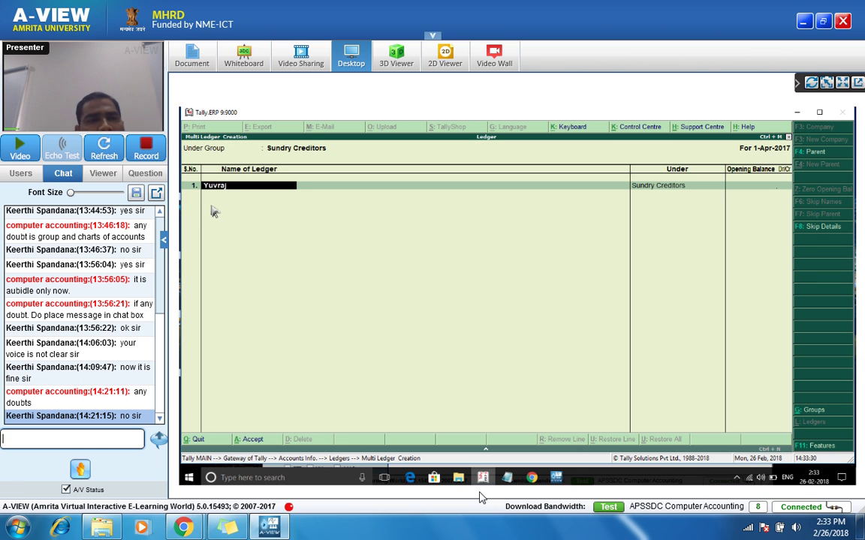
{"action": "key", "text": "Return"}
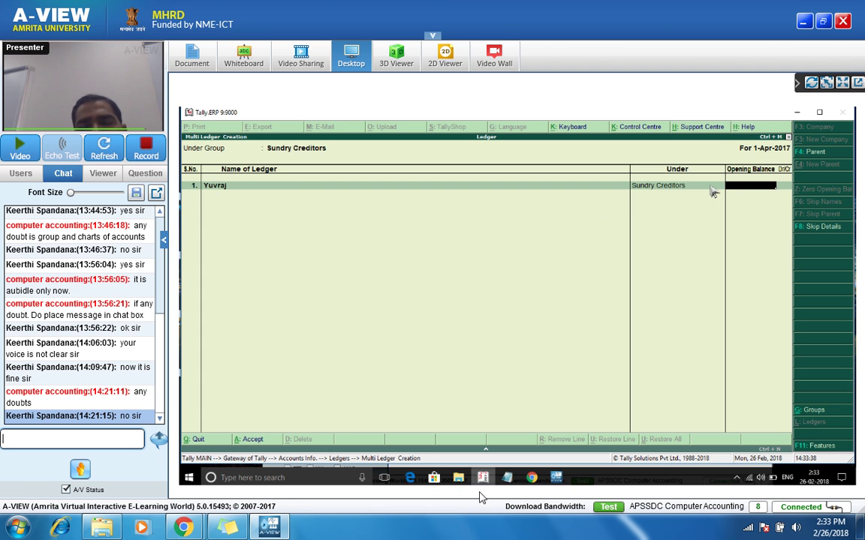
Step: Add Sehwag and Vishal as further creditor ledgers and save all three
{"action": "key", "text": "Return"}
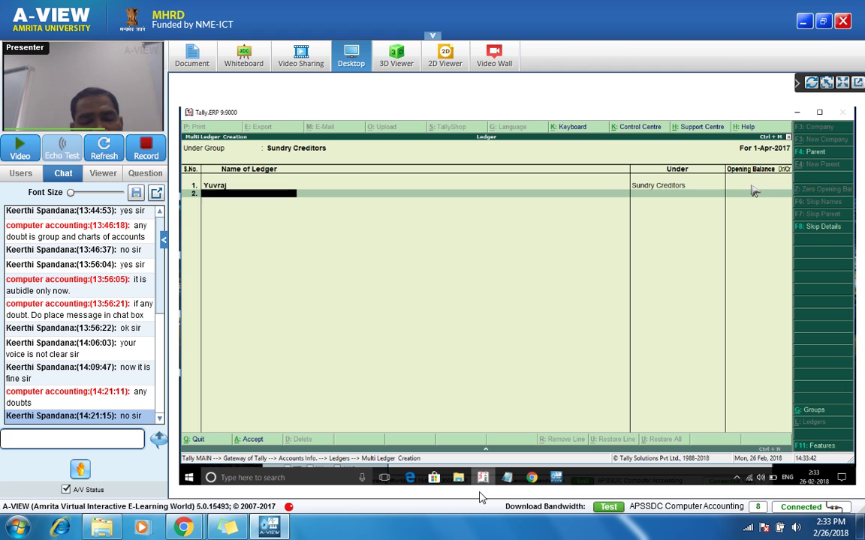
{"action": "type", "text": "Sehwag"}
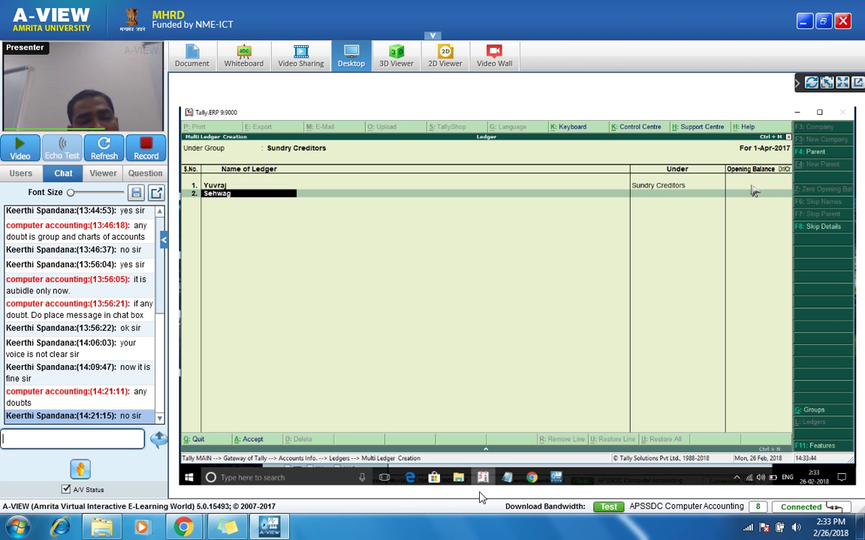
{"action": "key", "text": "Return"}
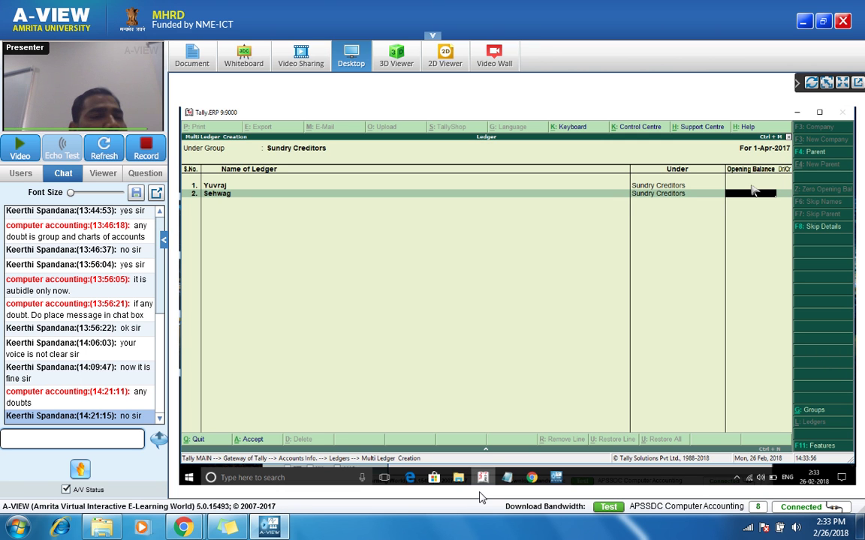
{"action": "key", "text": "Return"}
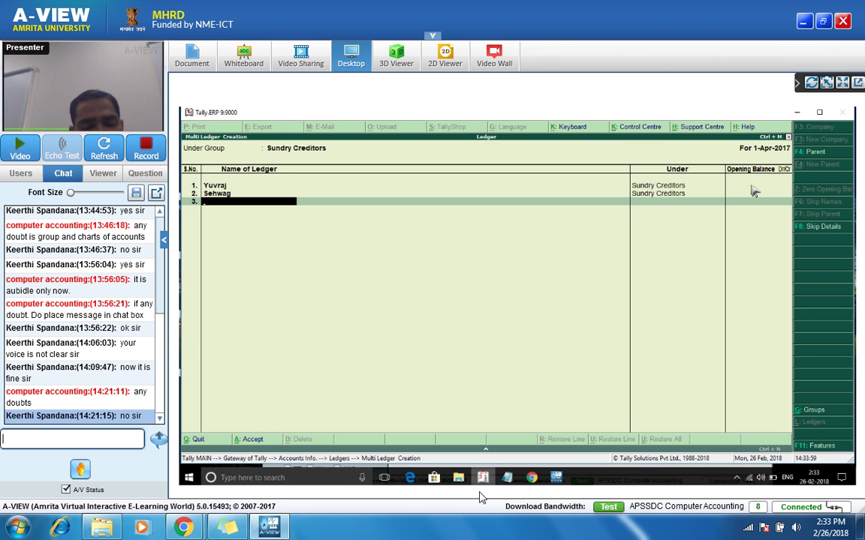
{"action": "type", "text": "Vishal"}
{"action": "key", "text": "Return"}
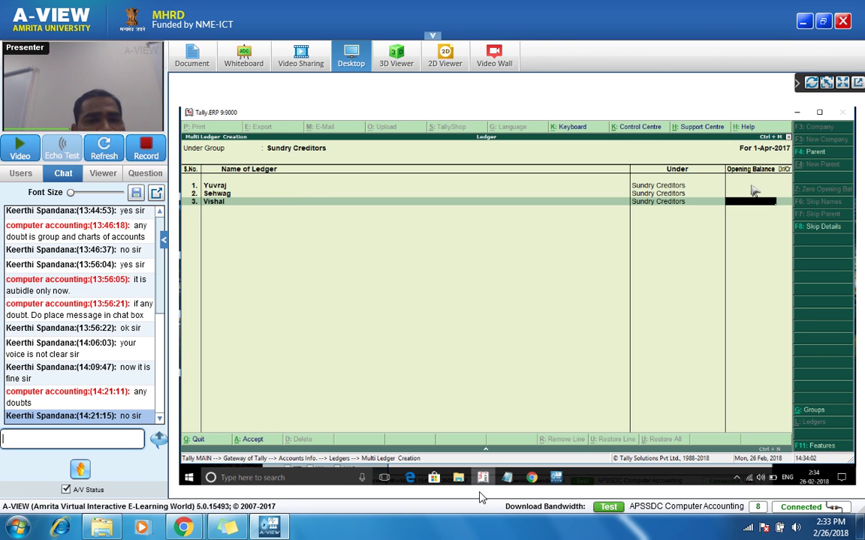
{"action": "key", "text": "ctrl+a"}
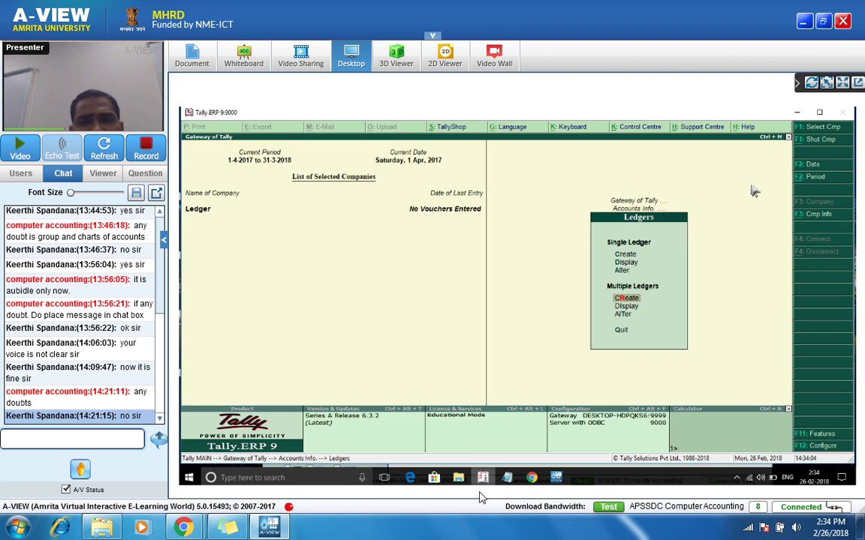
Step: Start another multi-ledger creation with All Items, enter Harish, and check the A-VIEW participant list
{"action": "key", "text": "Return"}
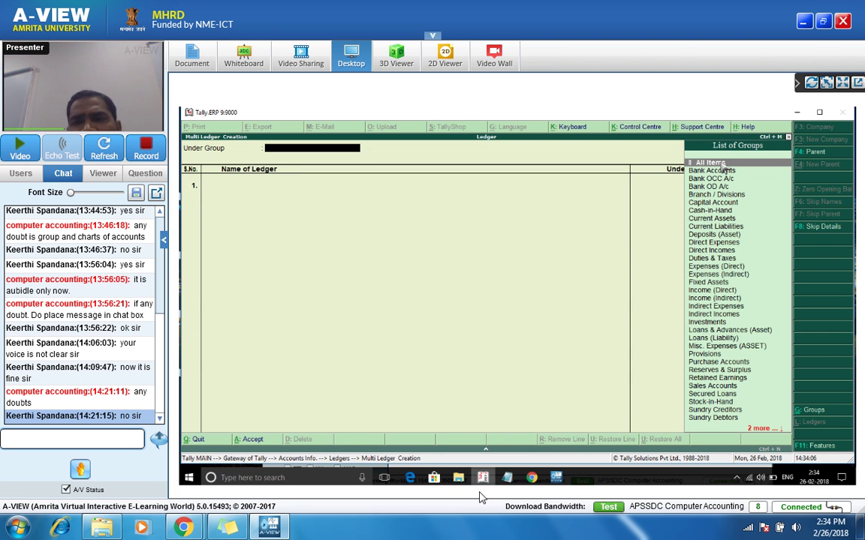
{"action": "left_click", "coordinate": [721, 163]}
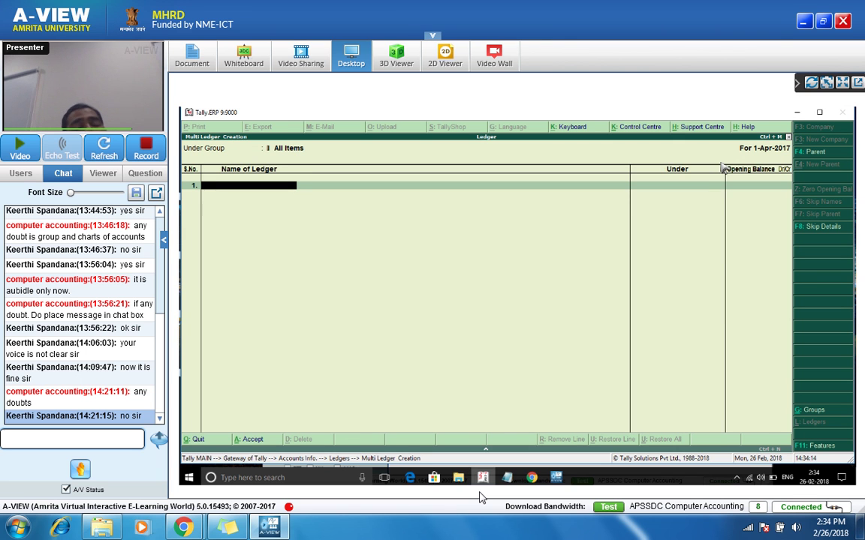
{"action": "type", "text": "rish"}
{"action": "key", "text": "Return"}
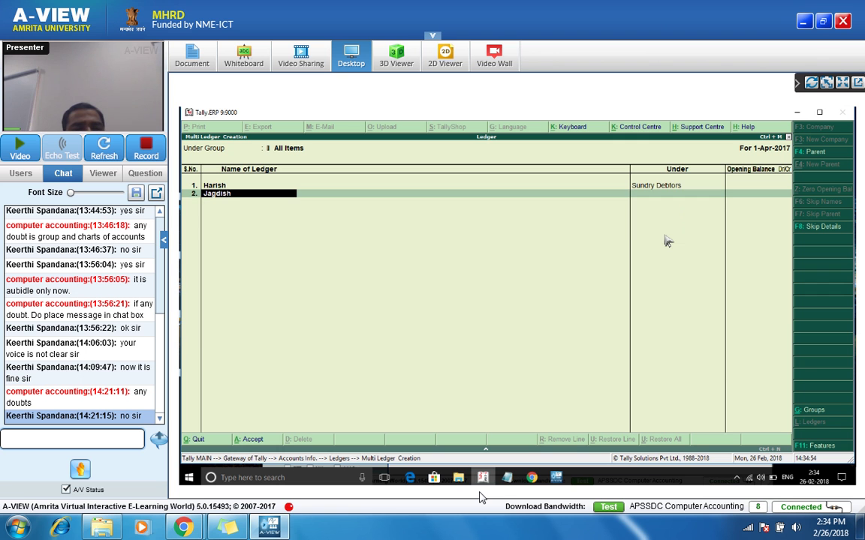
{"action": "left_click", "coordinate": [20, 176]}
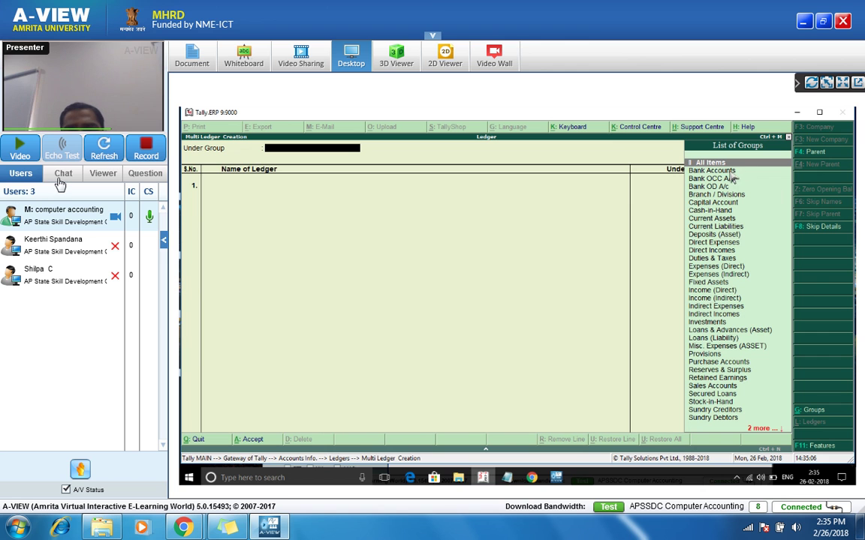
Step: Return to the chat, quit the empty creation screen, and list All Items in Multiple Ledgers Alter
{"action": "left_click", "coordinate": [60, 183]}
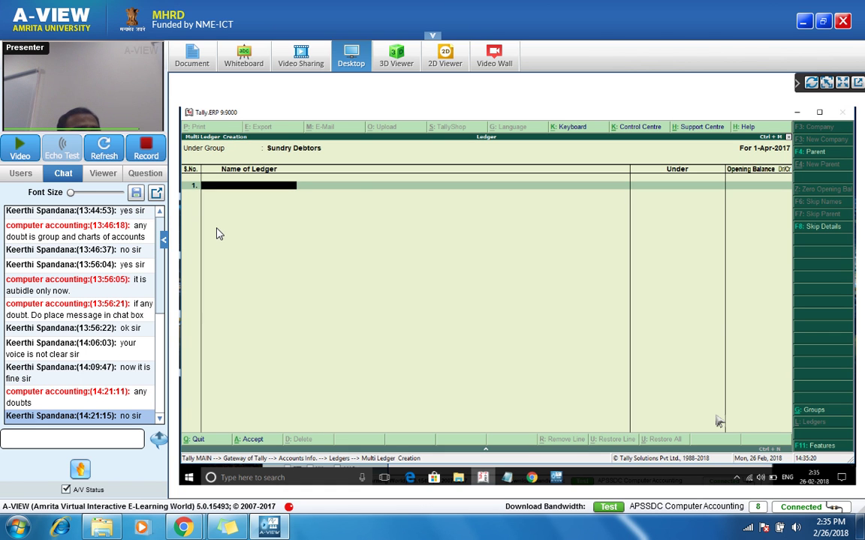
{"action": "key", "text": "Escape"}
{"action": "key", "text": "y"}
{"action": "key", "text": "Down"}
{"action": "key", "text": "Down"}
{"action": "key", "text": "Return"}
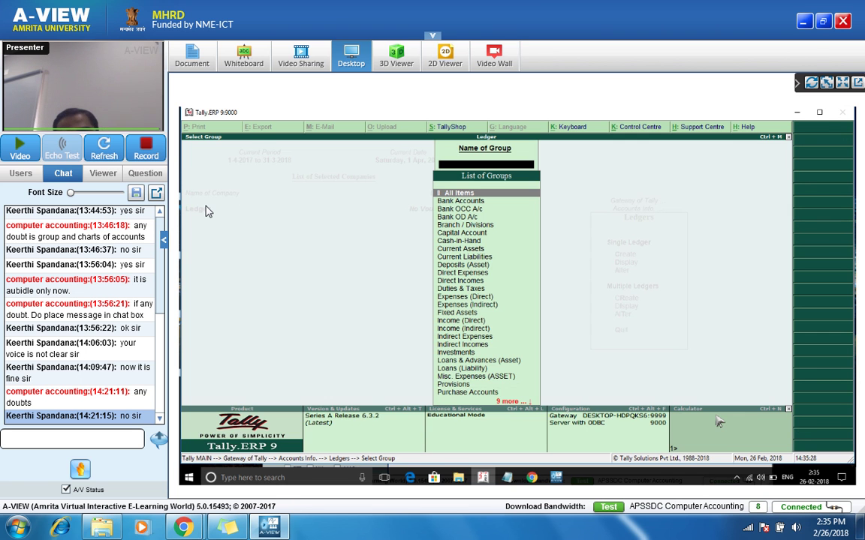
{"action": "key", "text": "Return"}
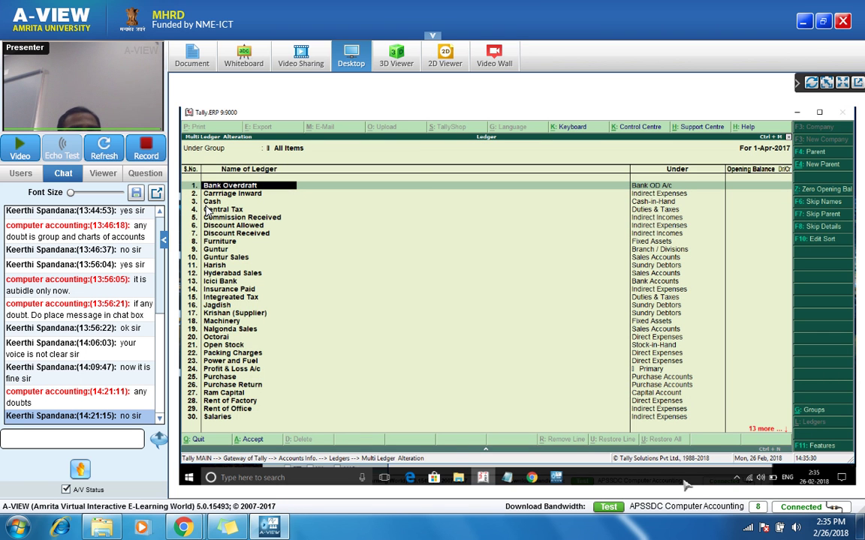
Step: Quit the all-ledgers list and filter Multi Ledger Alteration to the Sundry Debtors group
{"action": "key", "text": "Escape"}
{"action": "key", "text": "Return"}
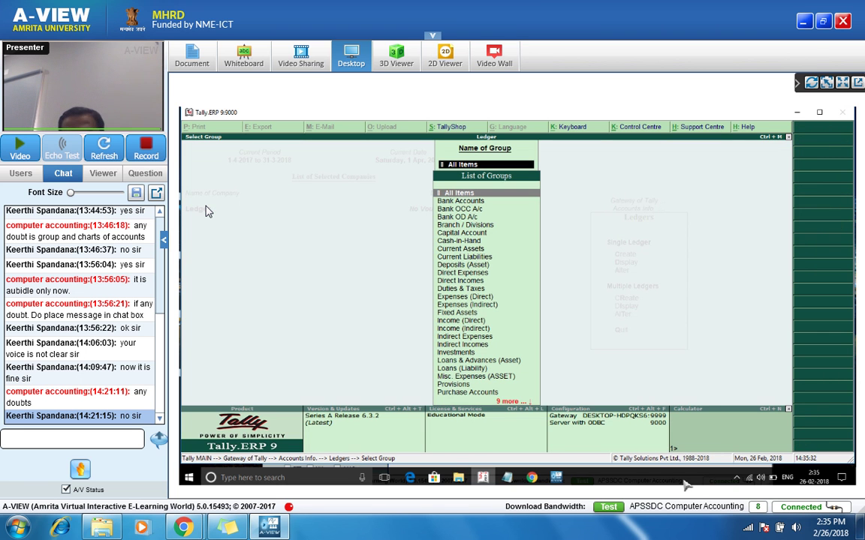
{"action": "key", "text": "Down"}
{"action": "key", "text": "Down"}
{"action": "key", "text": "Down"}
{"action": "key", "text": "Down"}
{"action": "key", "text": "Down"}
{"action": "key", "text": "Down"}
{"action": "key", "text": "Down"}
{"action": "key", "text": "Down"}
{"action": "key", "text": "Down"}
{"action": "key", "text": "Down"}
{"action": "key", "text": "Down"}
{"action": "key", "text": "Down"}
{"action": "key", "text": "Down"}
{"action": "key", "text": "Down"}
{"action": "key", "text": "Down"}
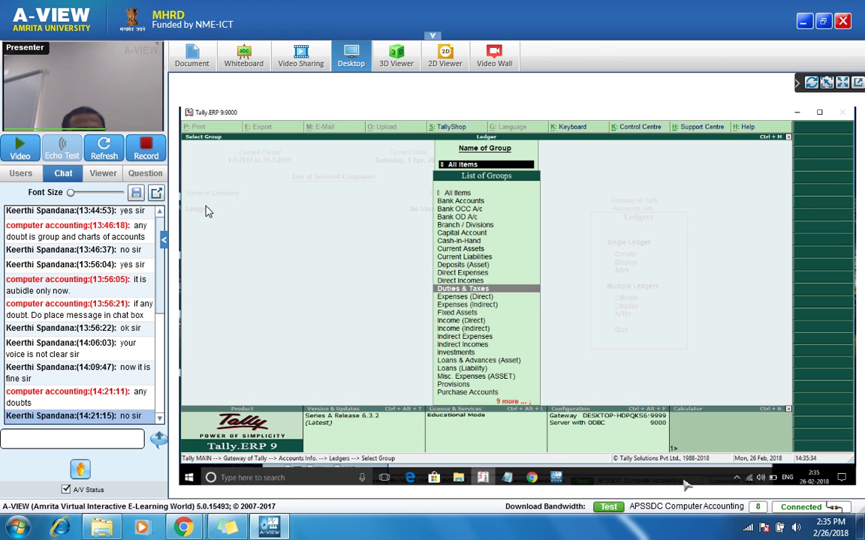
{"action": "type", "text": "x"}
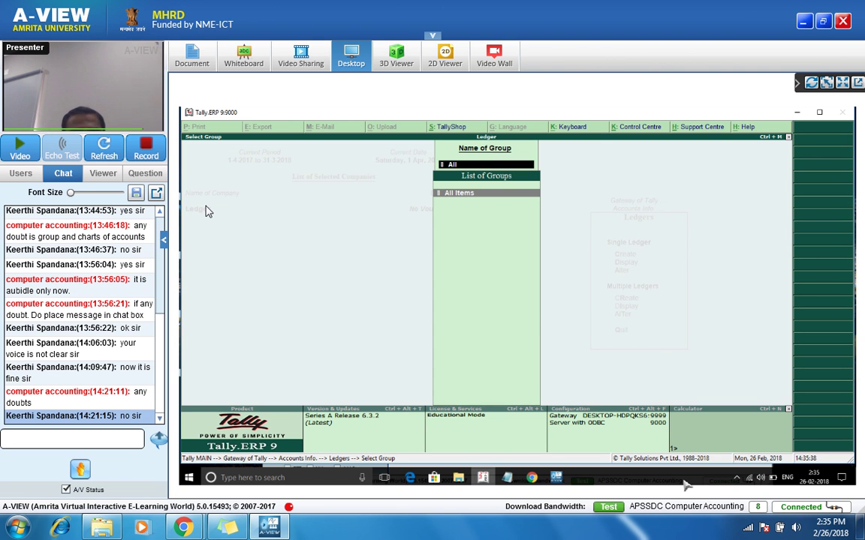
{"action": "type", "text": "x"}
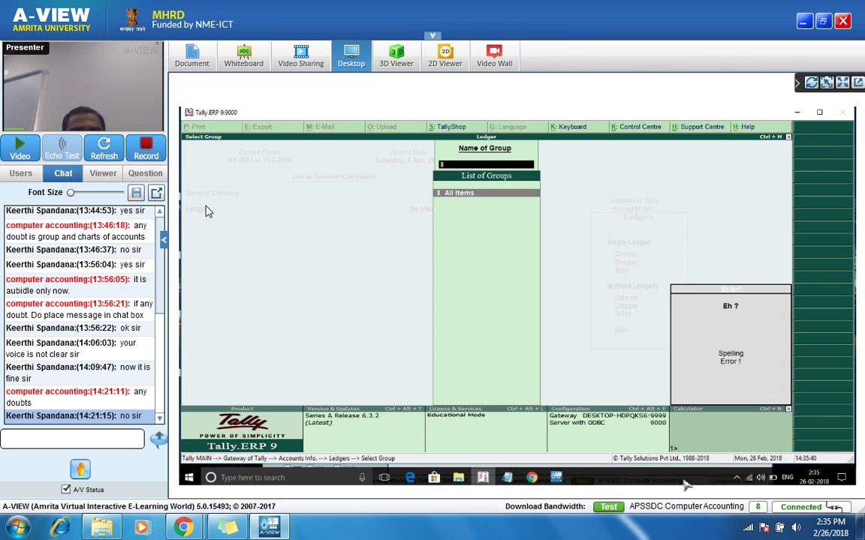
{"action": "type", "text": "Sund"}
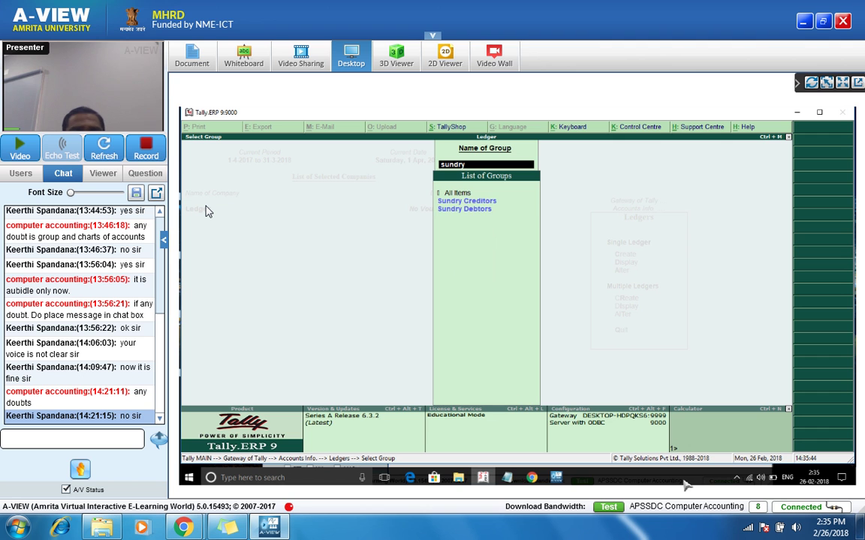
{"action": "key", "text": "Down"}
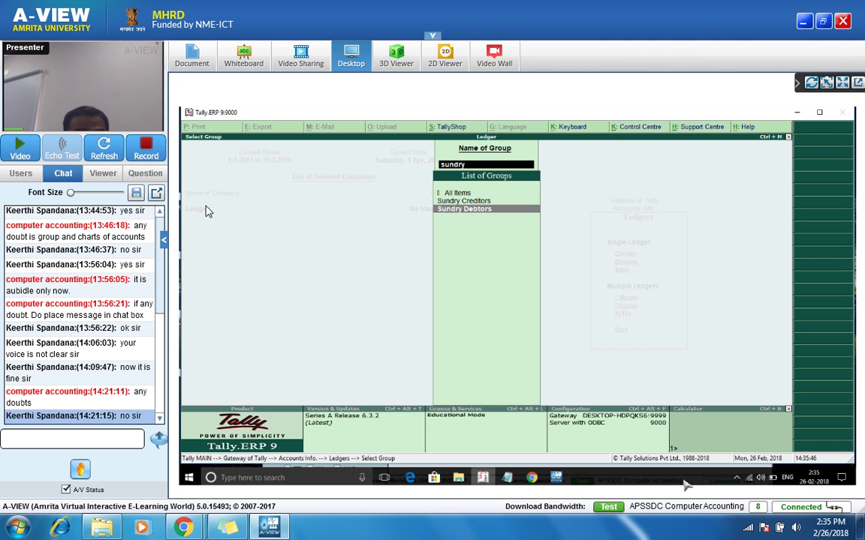
{"action": "key", "text": "Return"}
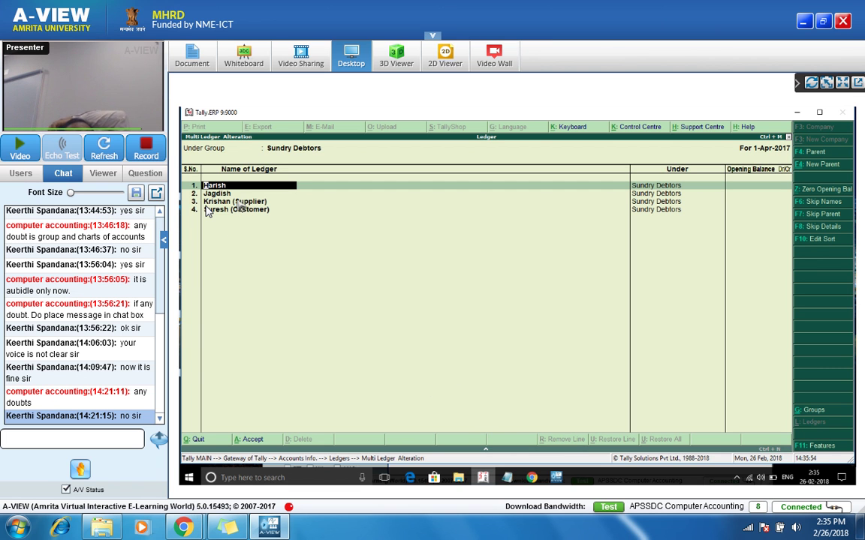
Step: Move Krishan (Supplier) from Sundry Debtors to Sundry Creditors and save the change
{"action": "key", "text": "Down"}
{"action": "key", "text": "Down"}
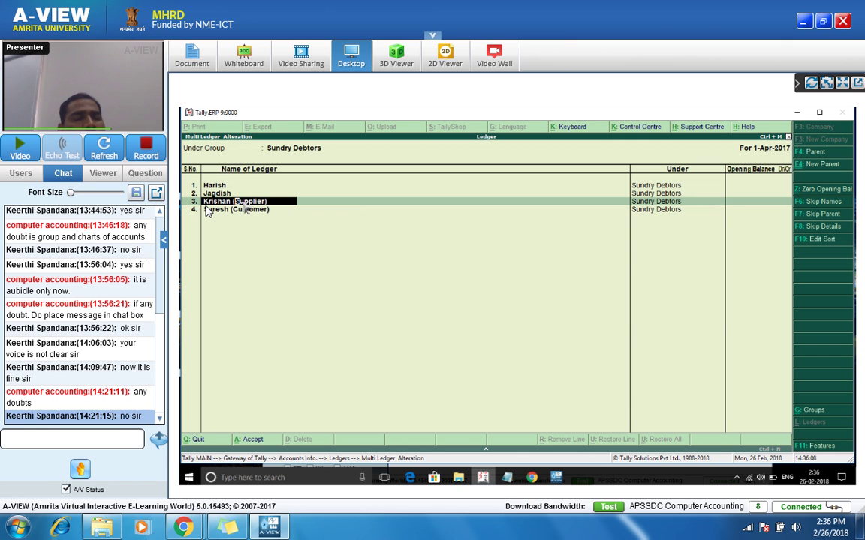
{"action": "key", "text": "Return"}
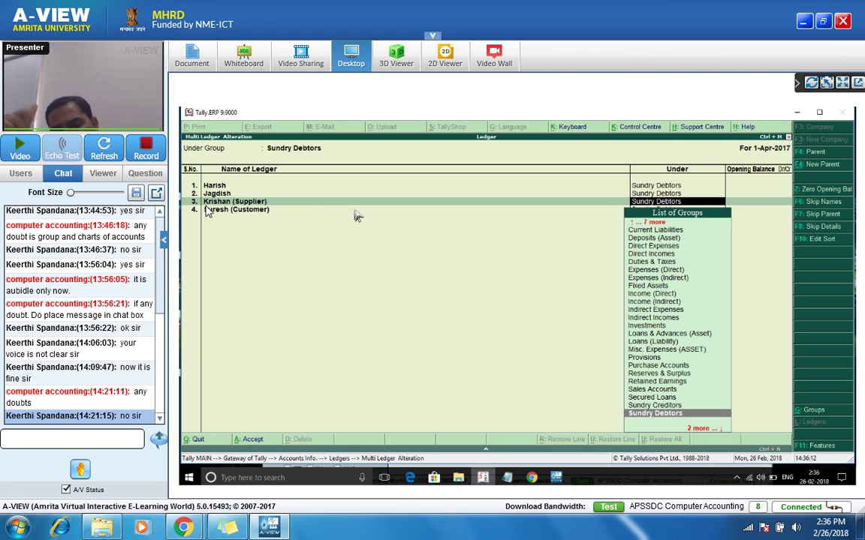
{"action": "key", "text": "Up"}
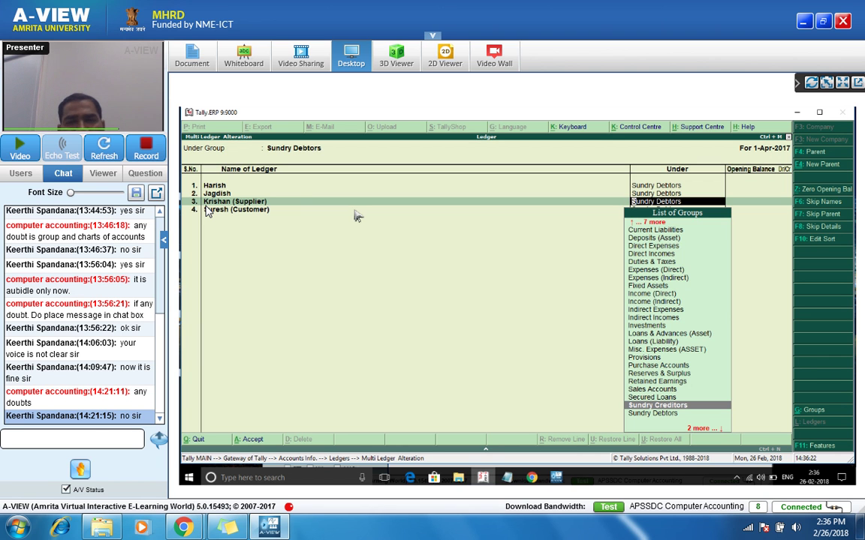
{"action": "key", "text": "Return"}
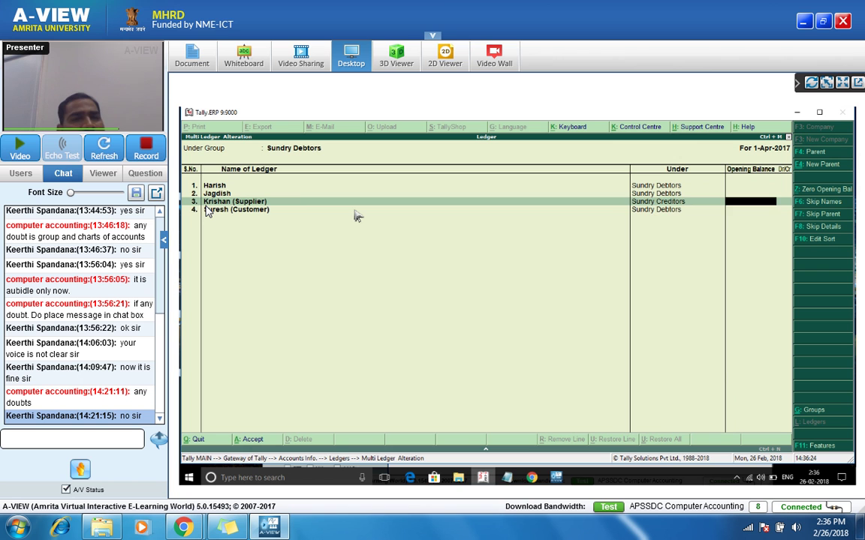
{"action": "key", "text": "Return"}
{"action": "key", "text": "Return"}
{"action": "key", "text": "Return"}
{"action": "key", "text": "Return"}
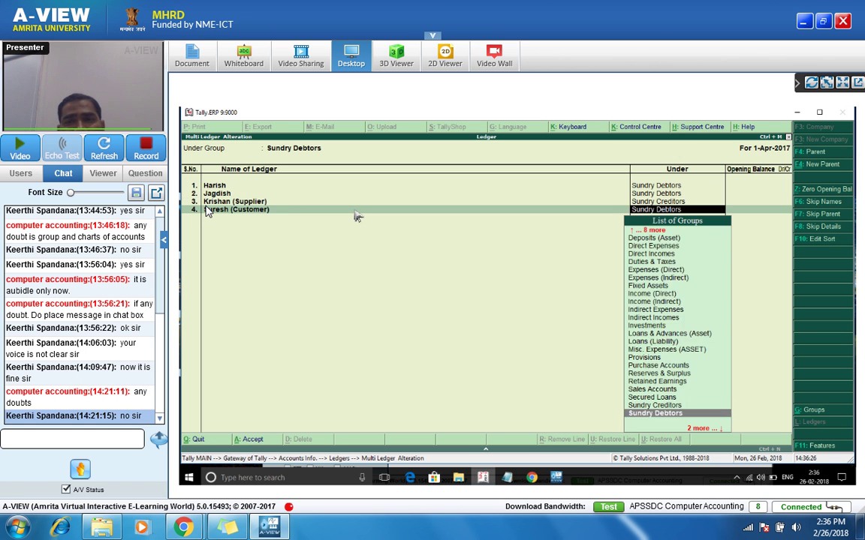
{"action": "key", "text": "Return"}
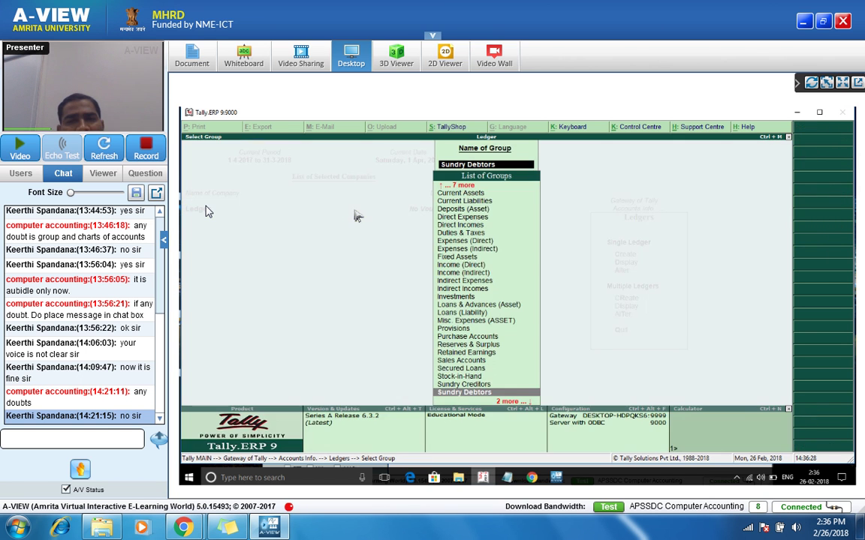
{"action": "key", "text": "Return"}
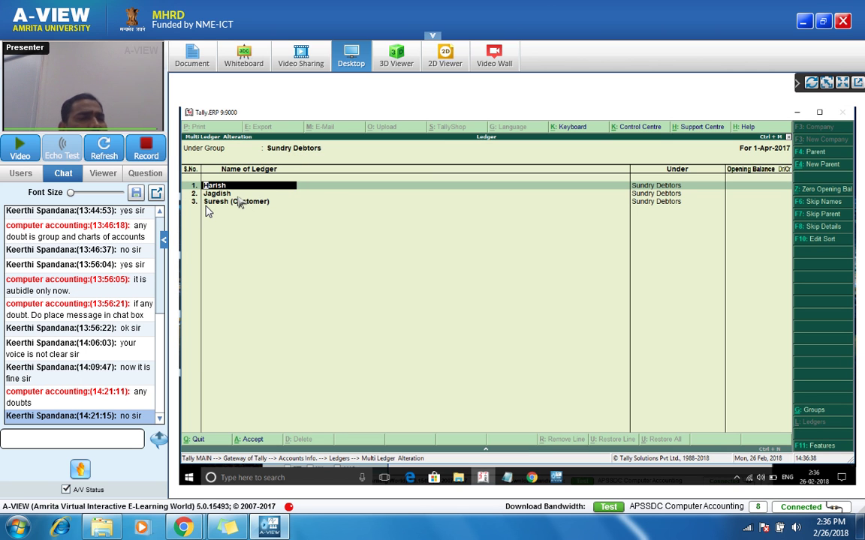
Step: Leave Sundry Debtors, review the Sundry Creditors ledgers, then quit to the Ledgers menu
{"action": "key", "text": "Down"}
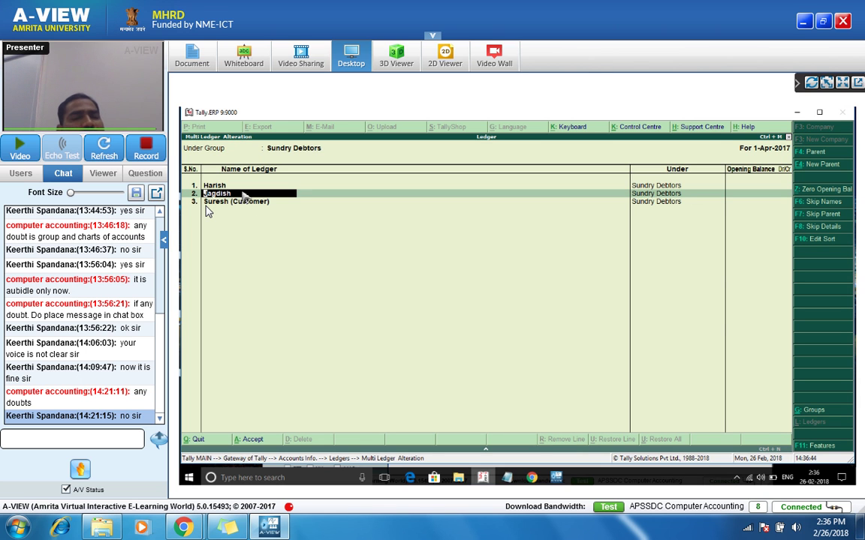
{"action": "key", "text": "Escape"}
{"action": "key", "text": "y"}
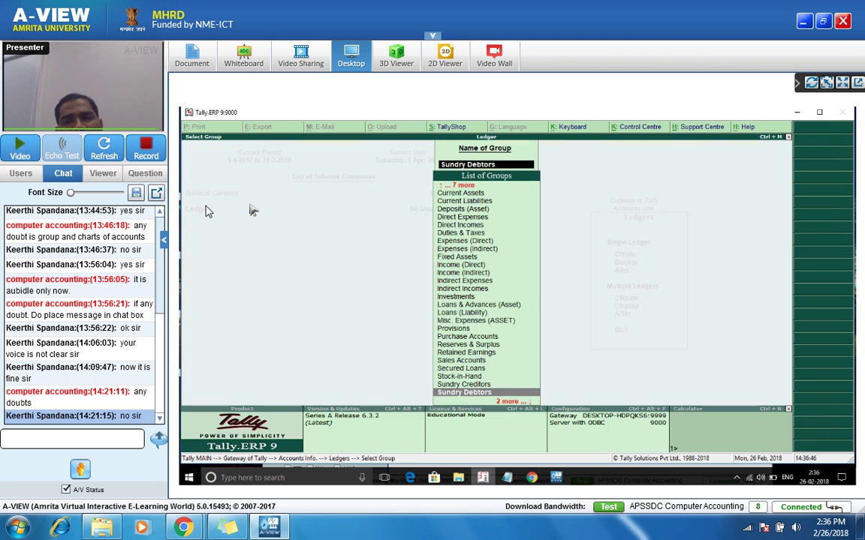
{"action": "key", "text": "Return"}
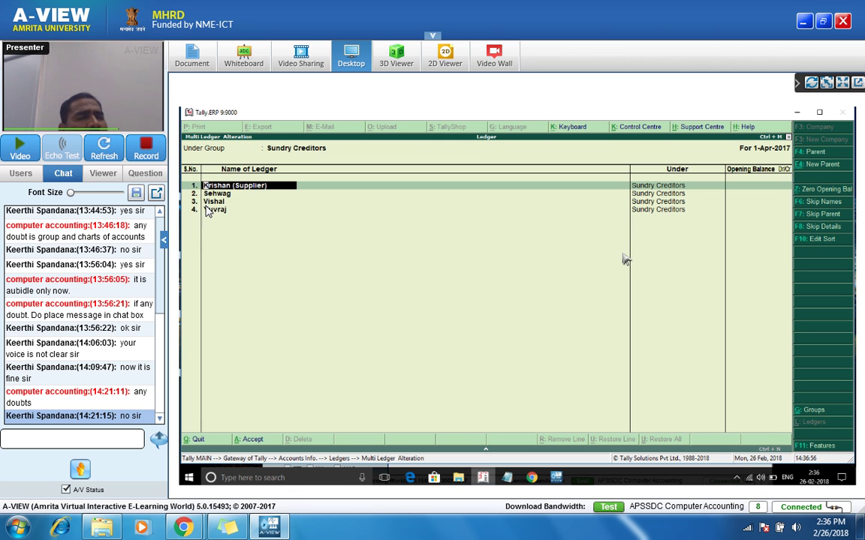
{"action": "key", "text": "Escape"}
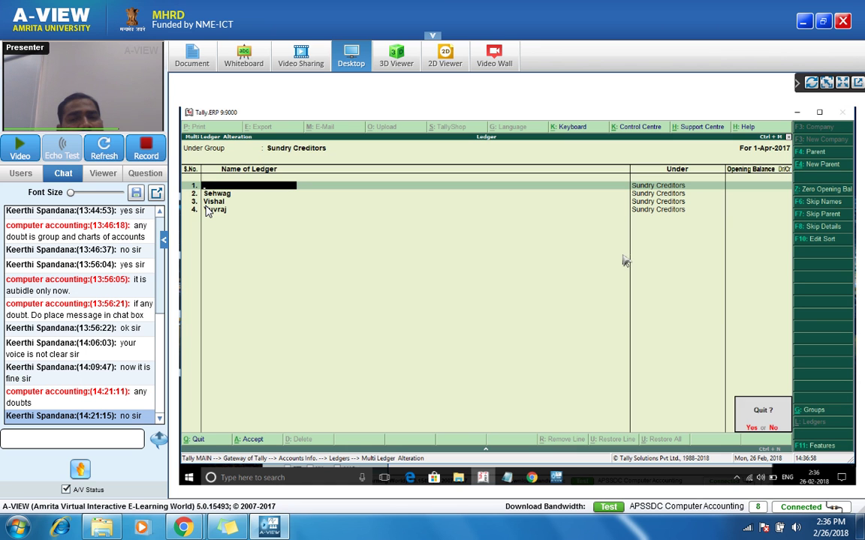
{"action": "key", "text": "y"}
{"action": "key", "text": "Escape"}
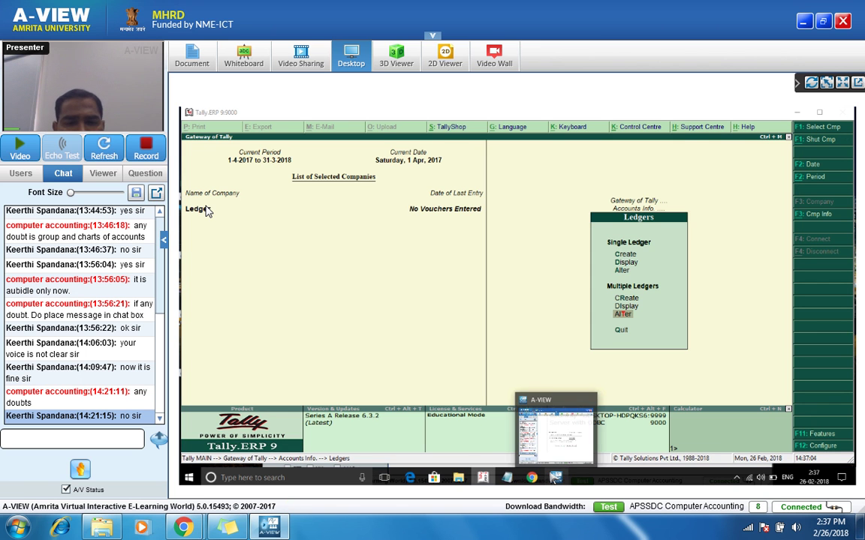
Step: Erase all the login details from the session Notepad note on the A-VIEW desktop
{"action": "left_click", "coordinate": [546, 411]}
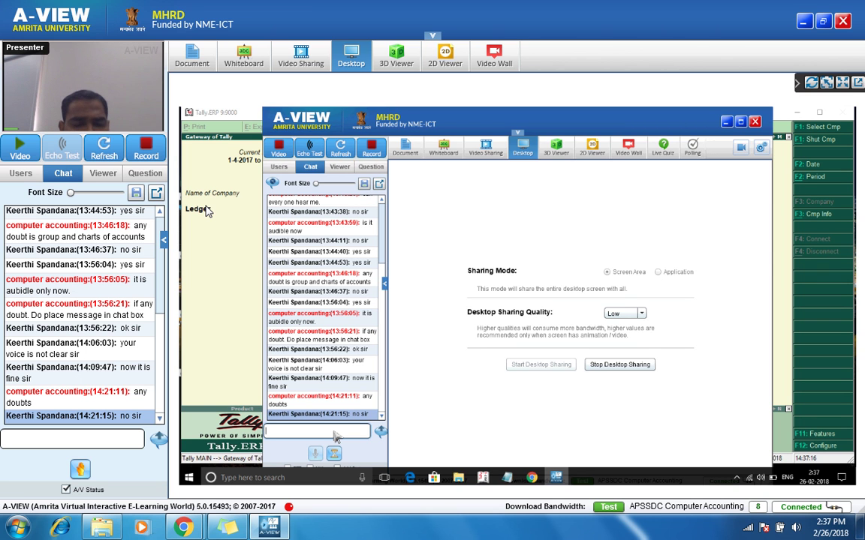
{"action": "left_click", "coordinate": [508, 478]}
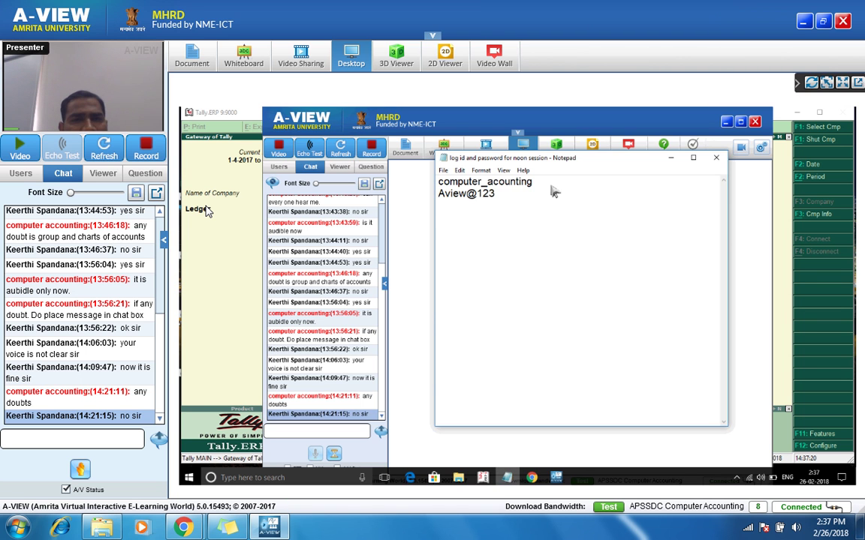
{"action": "key", "text": "ctrl+a"}
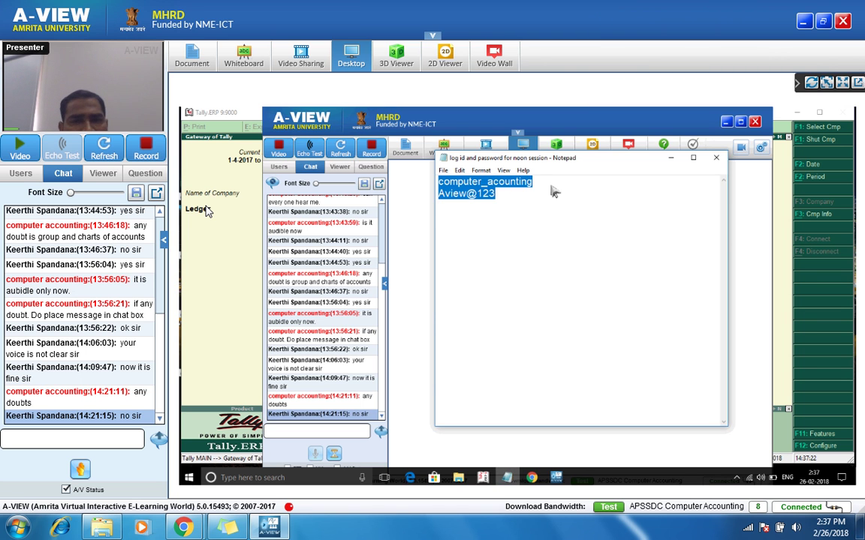
{"action": "key", "text": "Delete"}
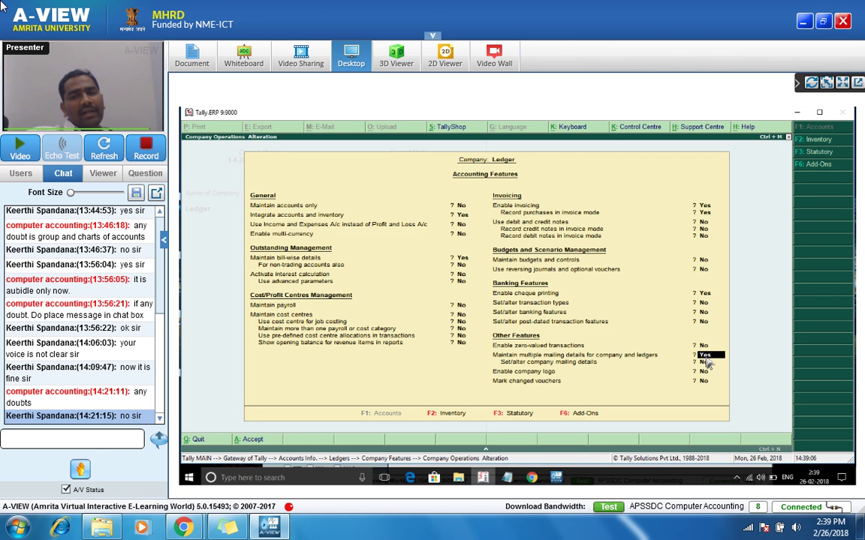
Step: Close the Accounting Features screen to return to the Company Features menu
{"action": "key", "text": "ctrl+a"}
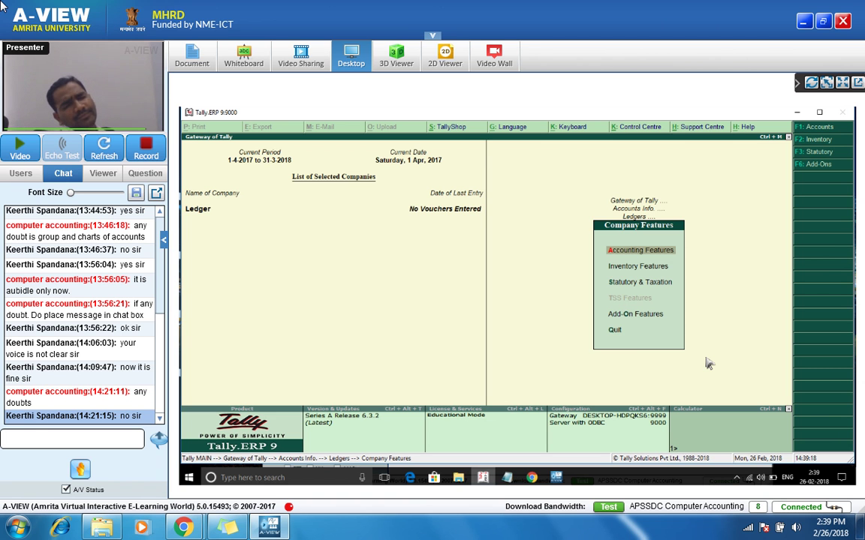
Step: Post 'any doubts or query' in the A-VIEW chat and reply 'no sir'
{"action": "left_click", "coordinate": [555, 478]}
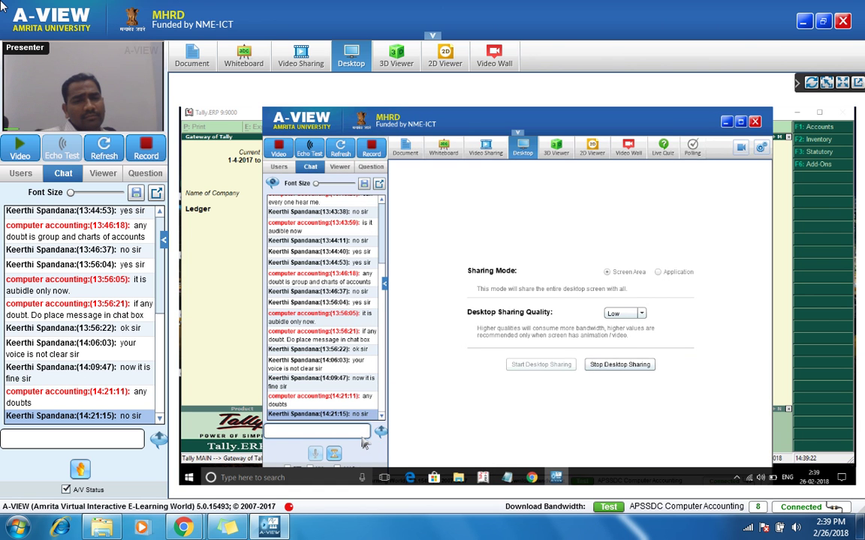
{"action": "type", "text": "a"}
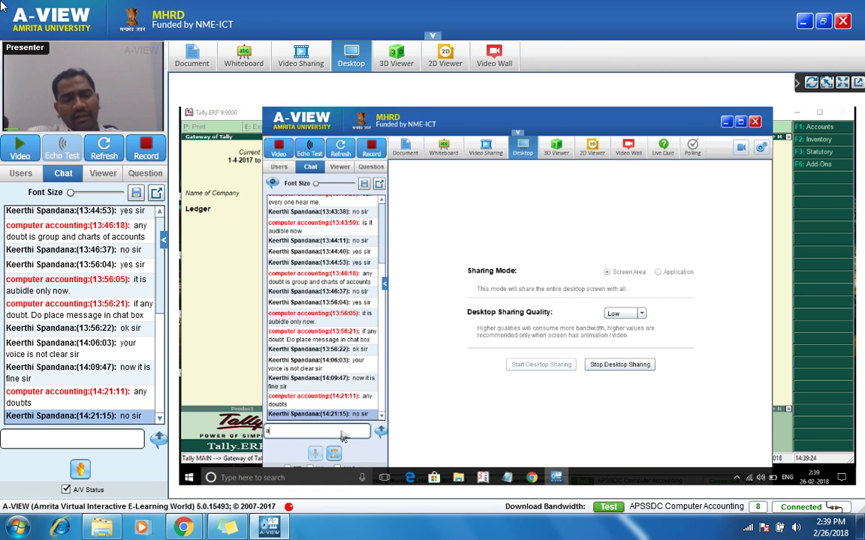
{"action": "type", "text": "ny dou"}
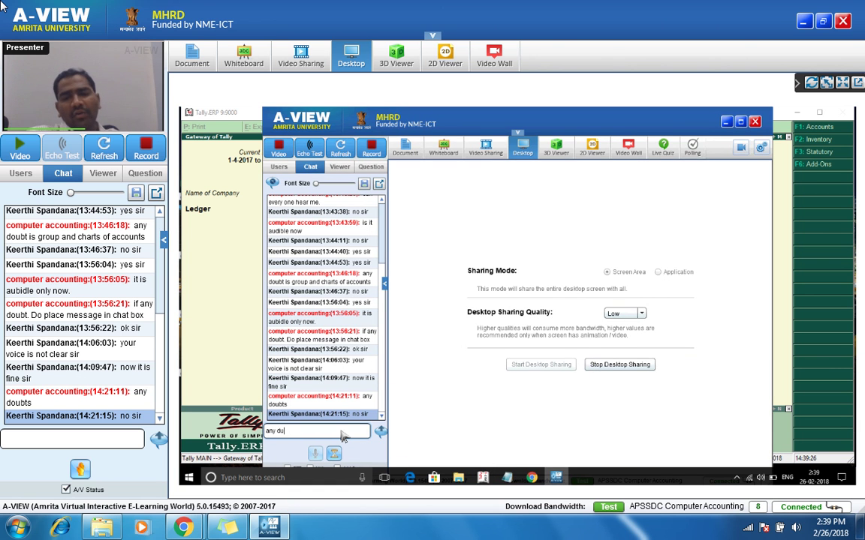
{"action": "type", "text": "oubts or"}
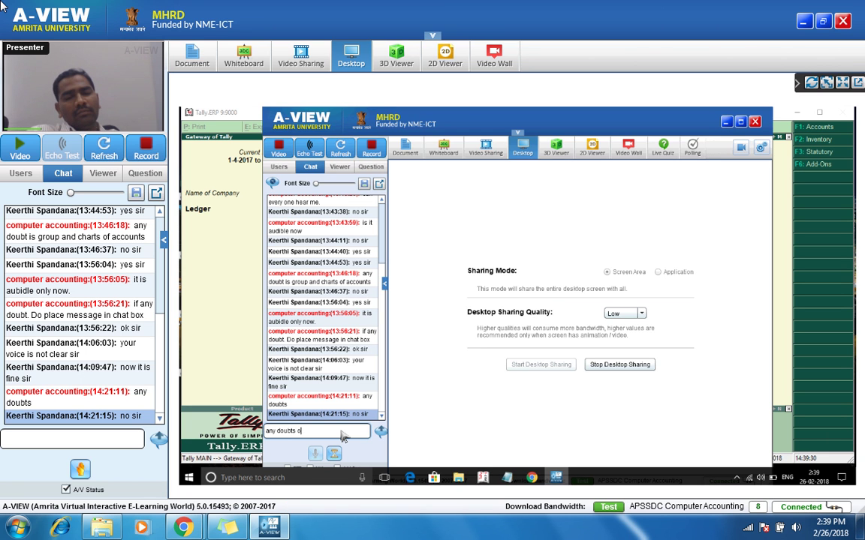
{"action": "type", "text": " query"}
{"action": "key", "text": "Return"}
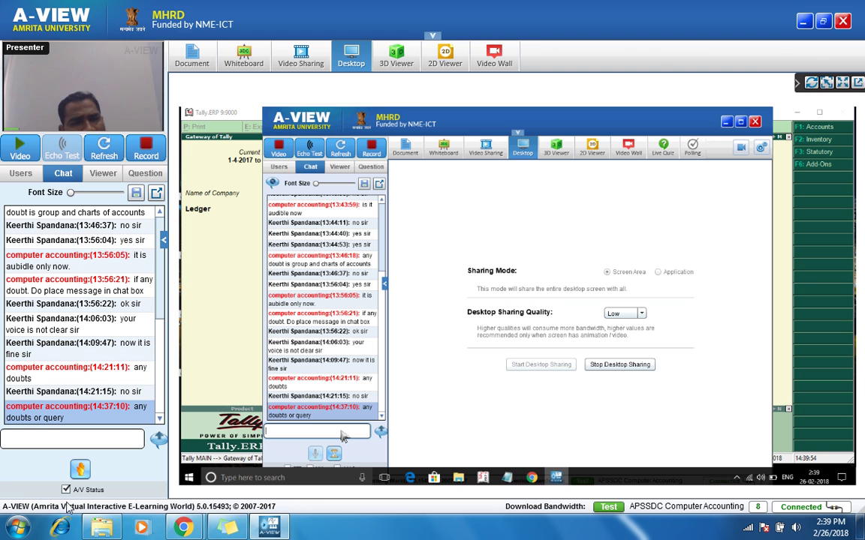
{"action": "left_click", "coordinate": [65, 440]}
{"action": "type", "text": "no"}
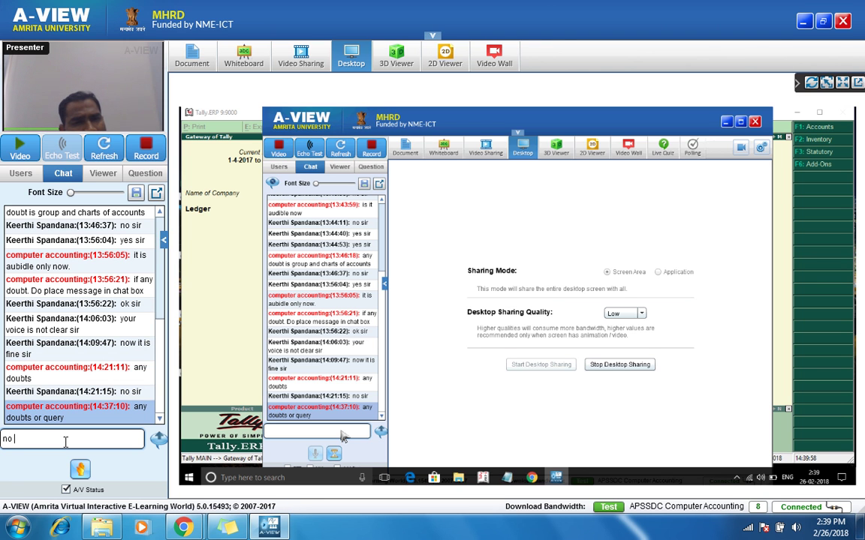
{"action": "type", "text": " sir"}
{"action": "key", "text": "Return"}
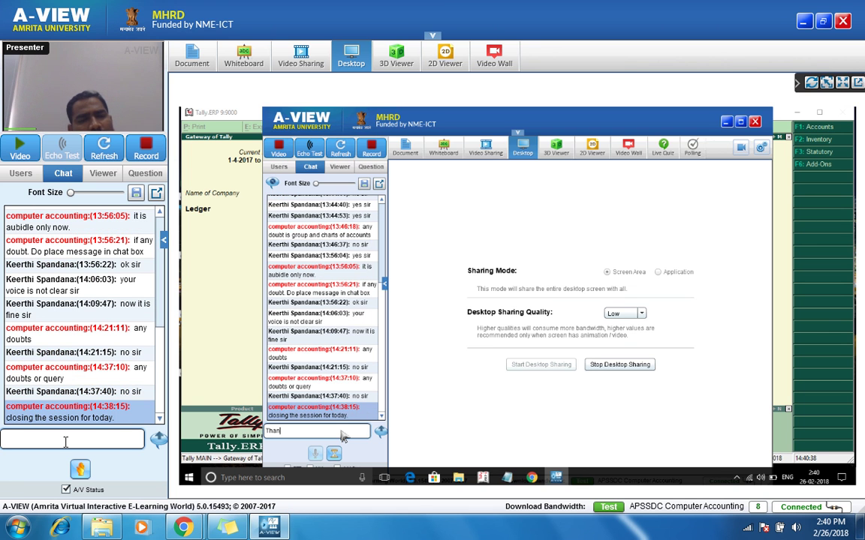
Step: Answer the session-closing notice with 'ok sir' and 'thank you sir' in the chat
{"action": "type", "text": "ok sir"}
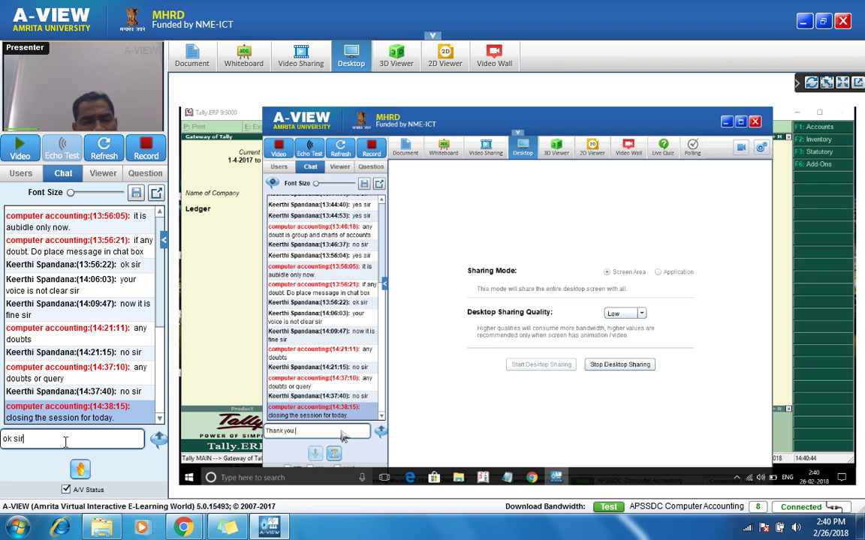
{"action": "key", "text": "Return"}
{"action": "type", "text": "thank you soir"}
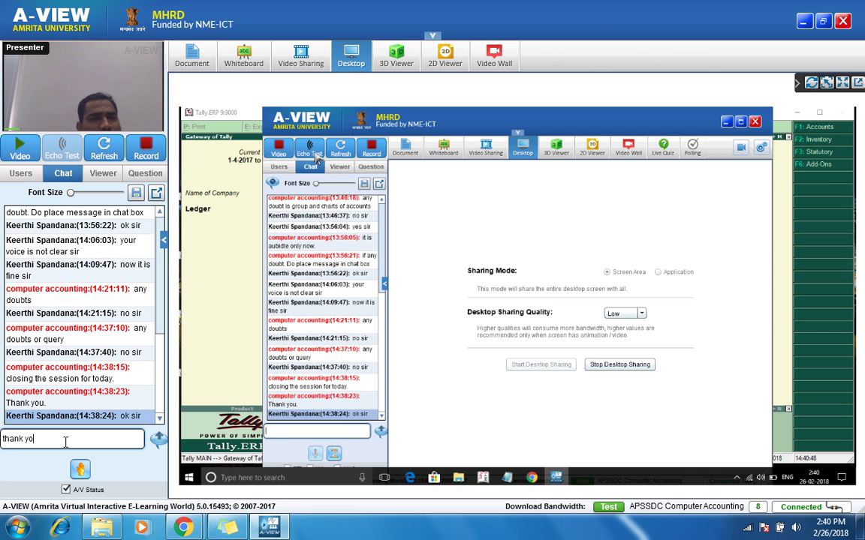
{"action": "key", "text": "BackSpace"}
{"action": "key", "text": "BackSpace"}
{"action": "key", "text": "BackSpace"}
{"action": "key", "text": "BackSpace"}
{"action": "key", "text": "BackSpace"}
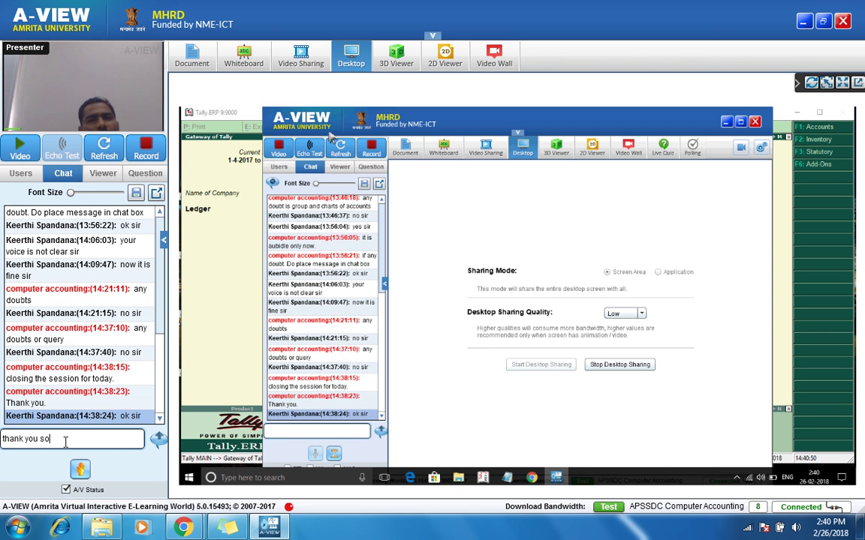
{"action": "type", "text": "sir"}
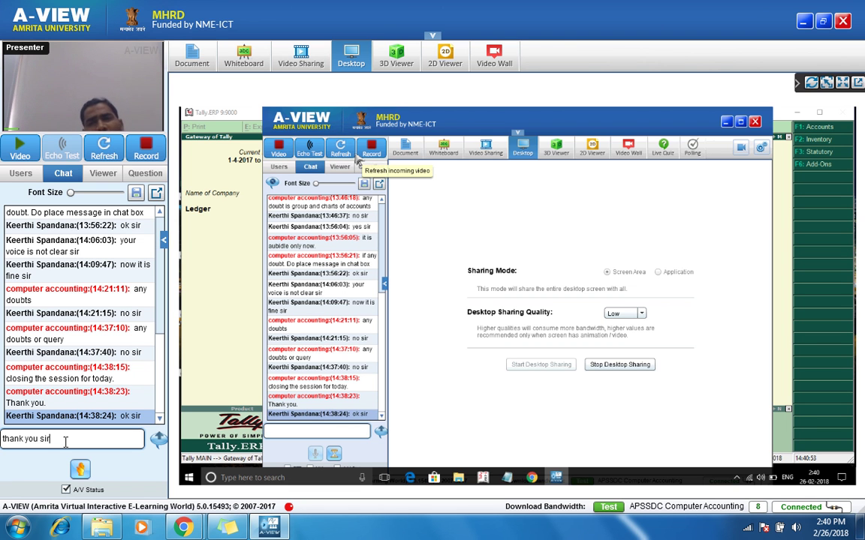
{"action": "key", "text": "Return"}
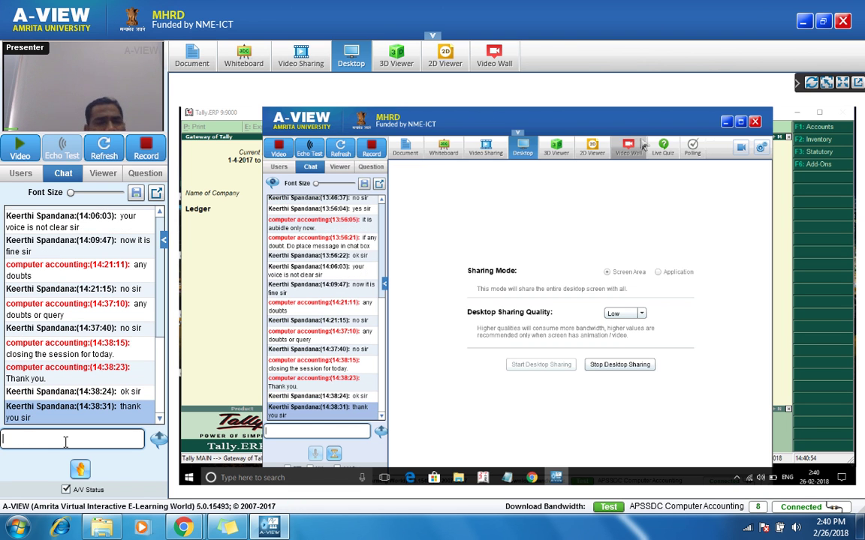